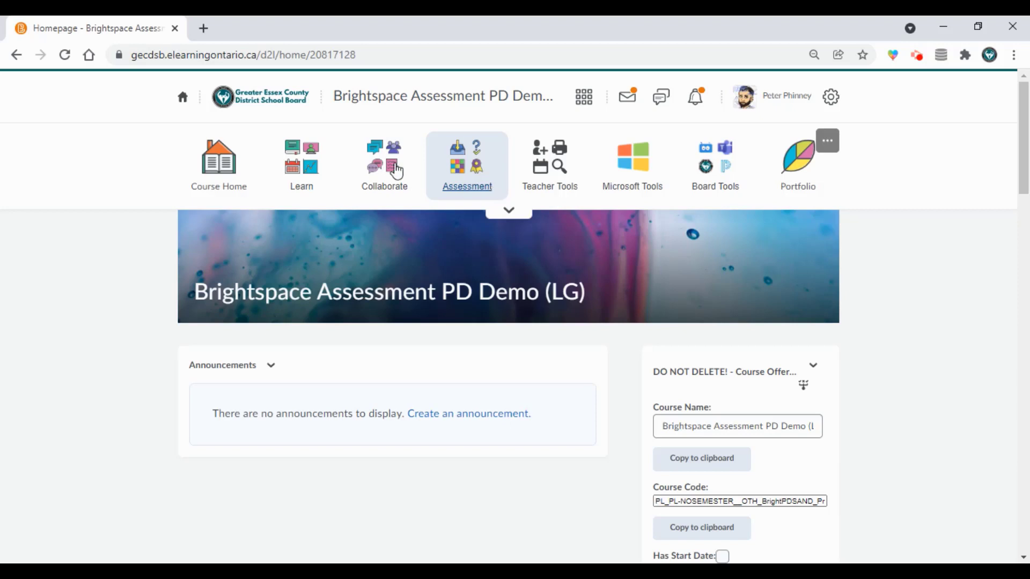
Step: Open the course's Rubrics tool from the Assessment group and create a new rubric
left_click(475, 156)
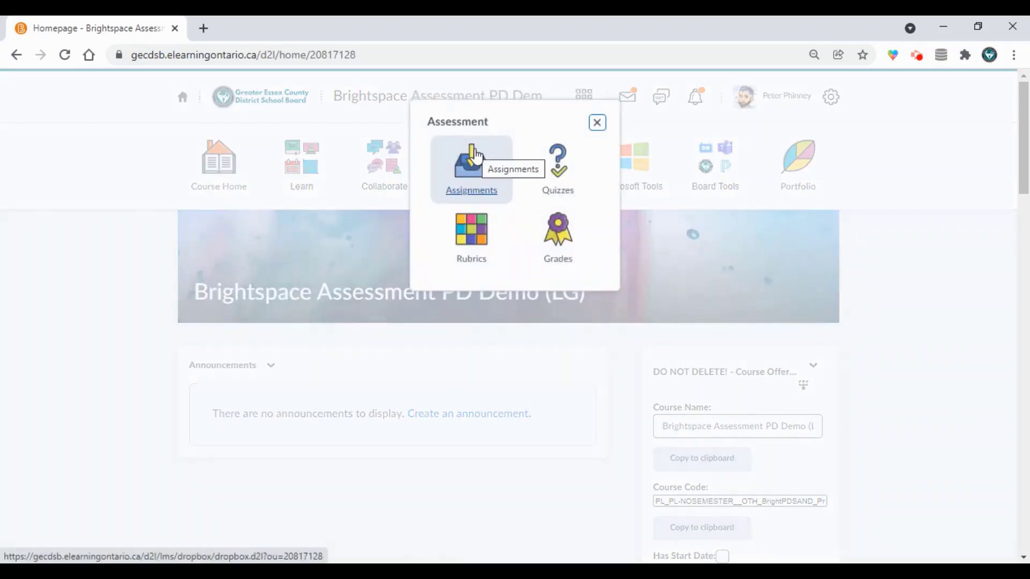
left_click(474, 255)
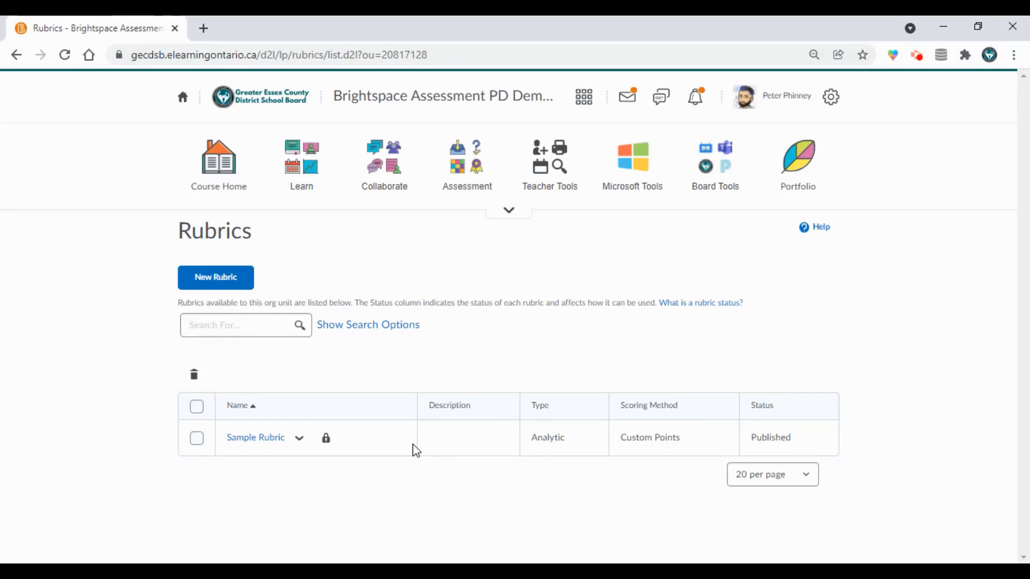
left_click(234, 288)
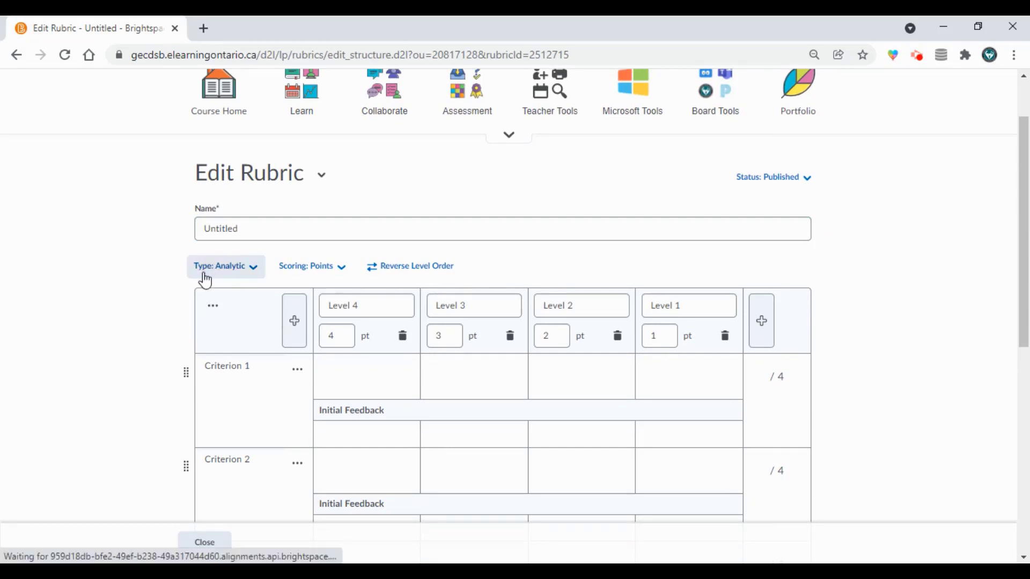
Step: Change the rubric type to Holistic, accepting possible data loss, and set its scoring to No Score
left_click(238, 279)
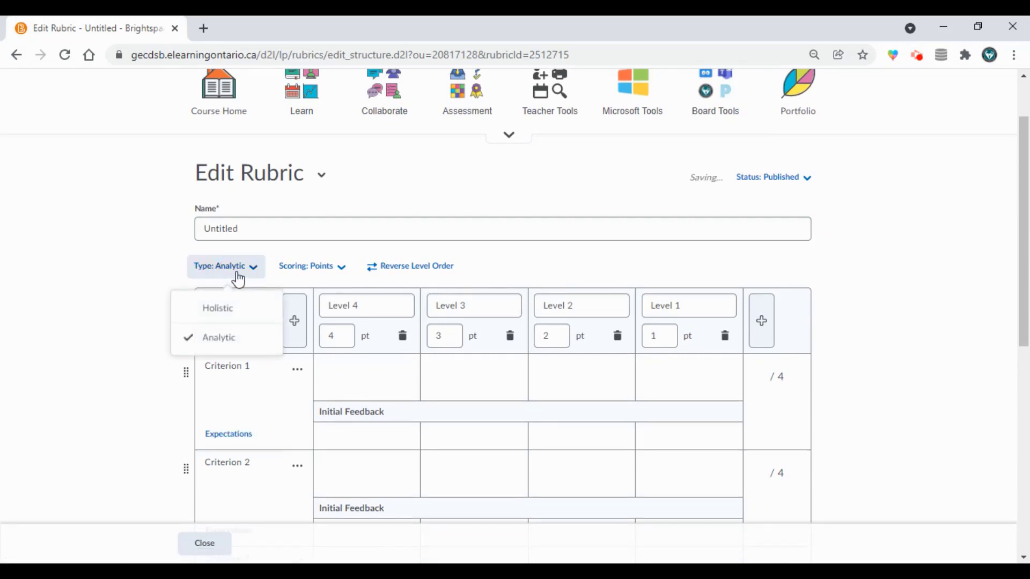
left_click(232, 307)
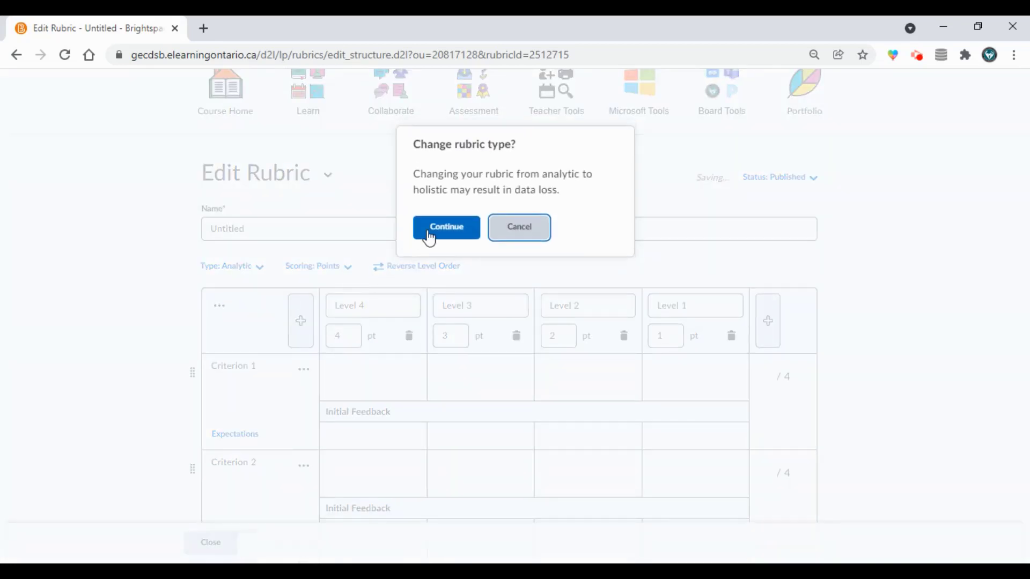
left_click(425, 236)
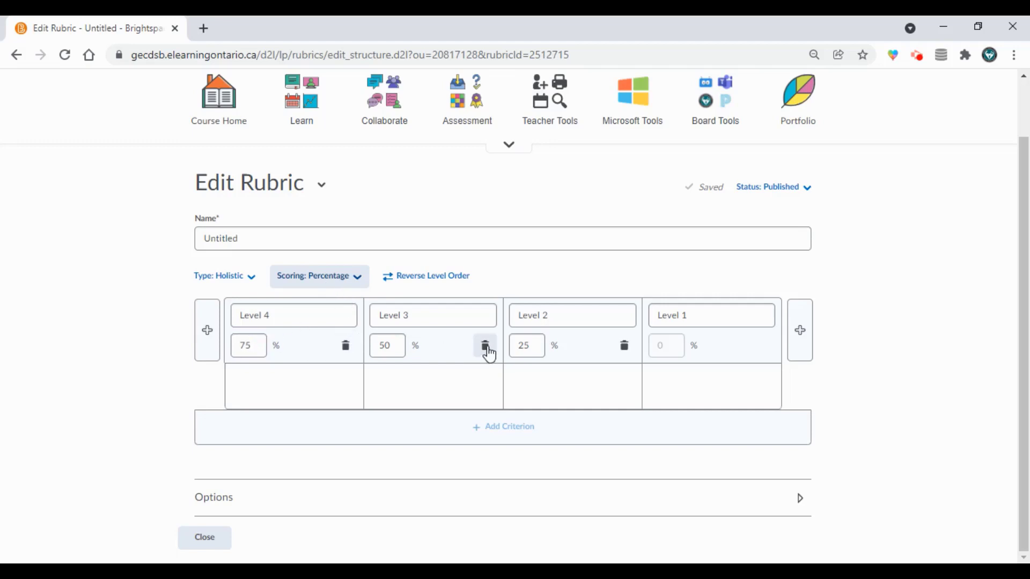
left_click(331, 290)
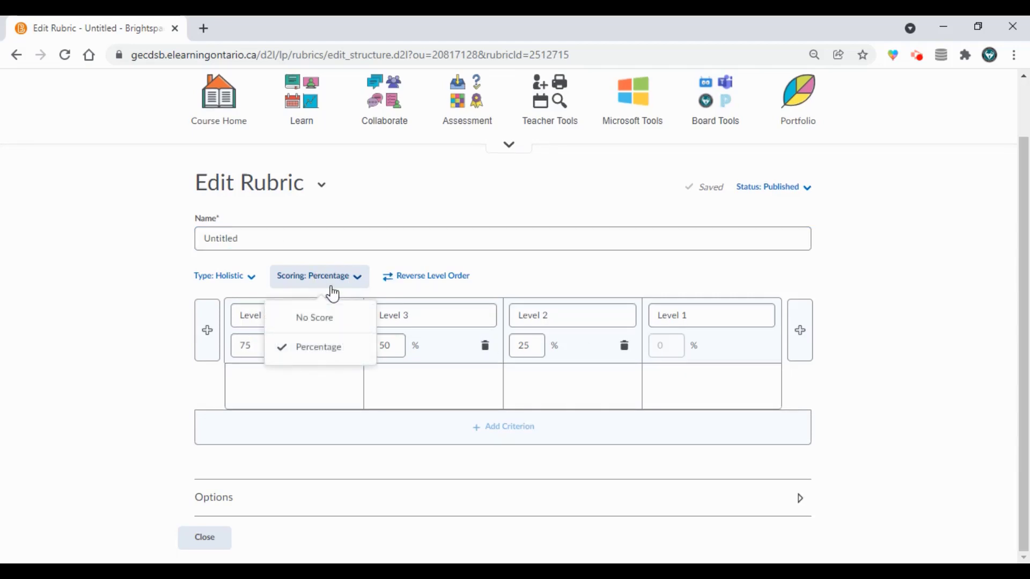
left_click(338, 325)
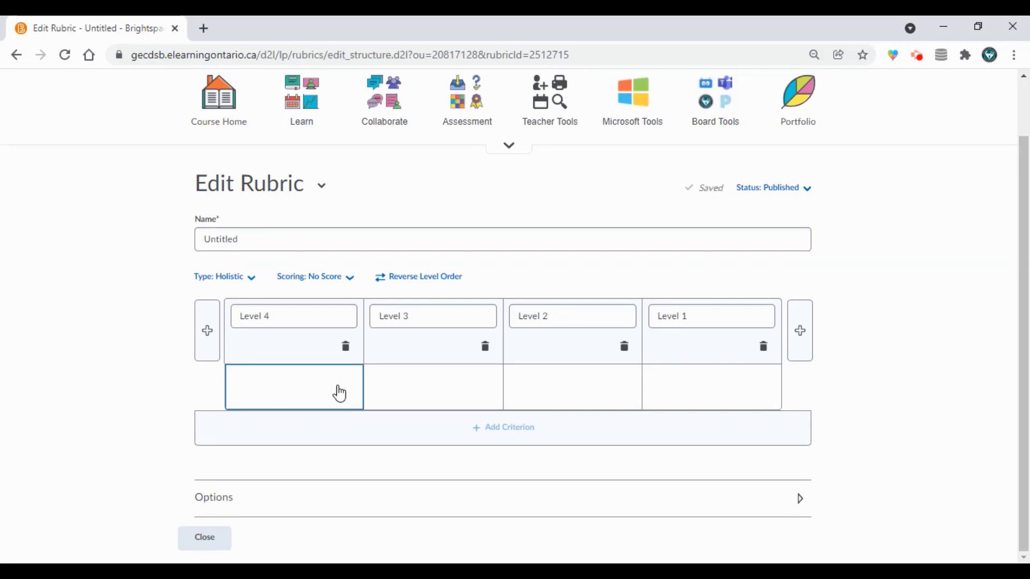
Step: Switch the holistic rubric's scoring to Percentage and back to No Score
left_click(319, 285)
left_click(315, 349)
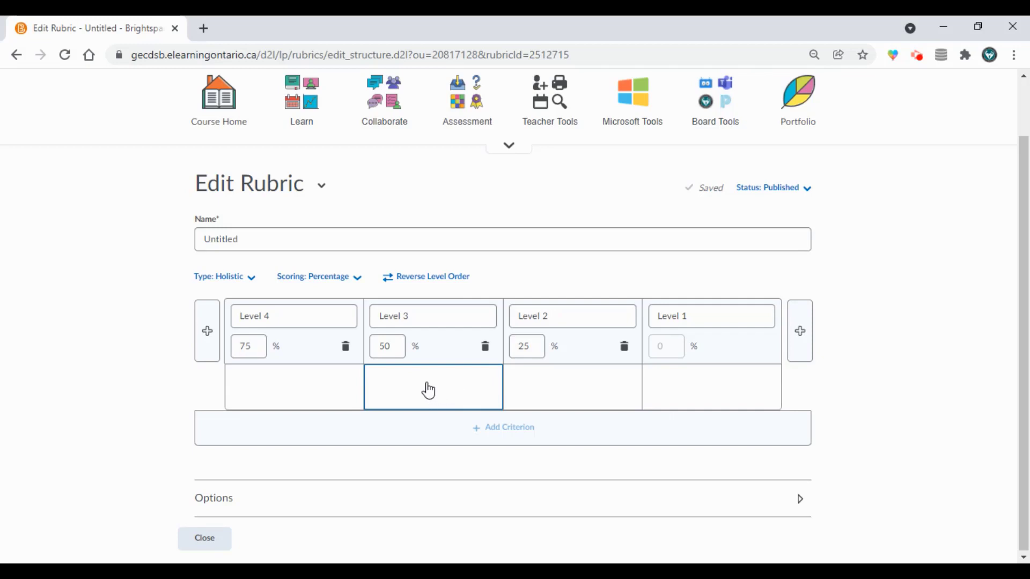
left_click(335, 280)
left_click(338, 324)
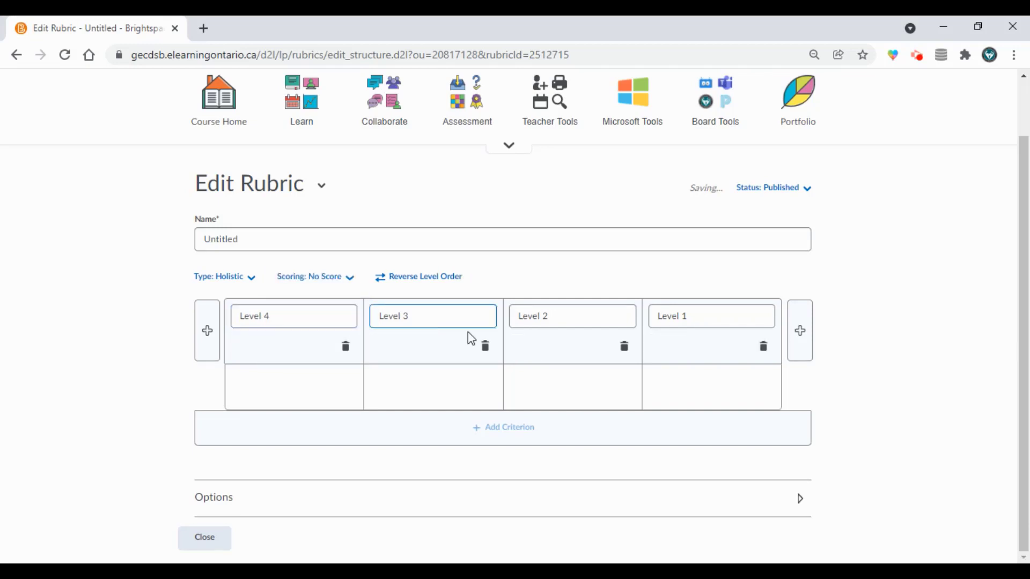
Step: Add a new level before Level 4 and another after Level 1, and delete both new levels
left_click(210, 347)
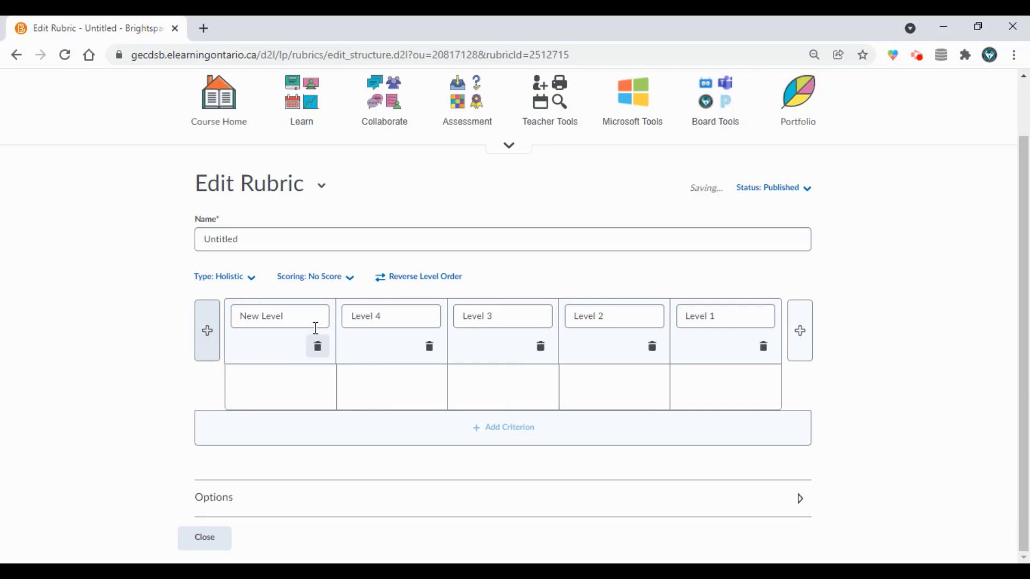
left_click(802, 342)
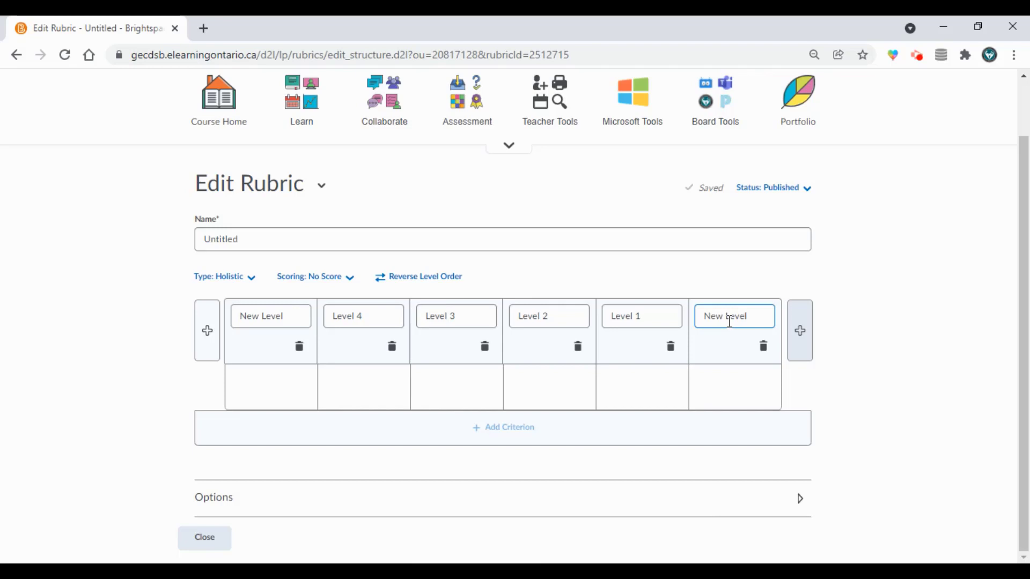
left_click(763, 347)
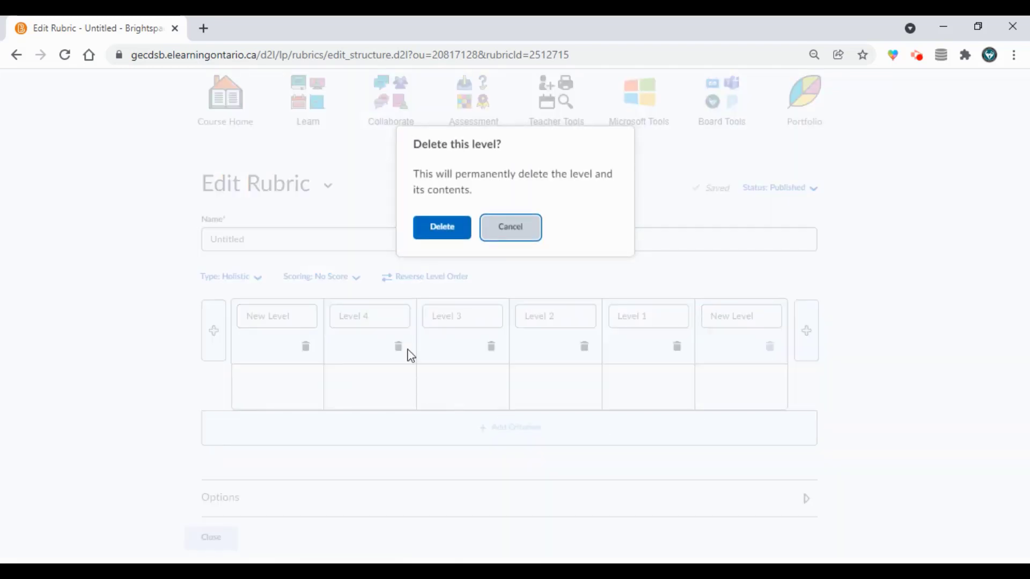
left_click(454, 232)
left_click(325, 346)
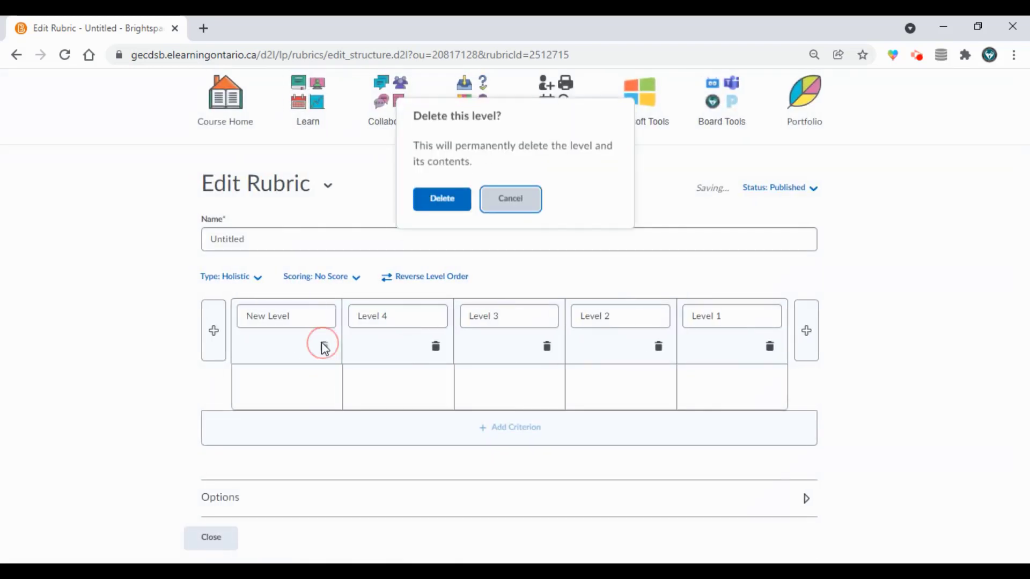
left_click(435, 231)
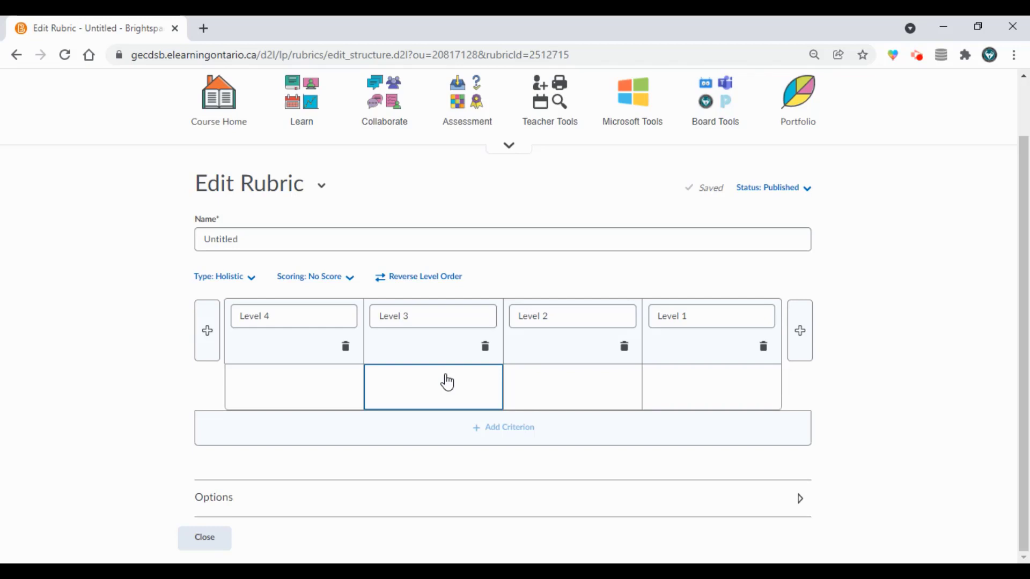
Step: Name the rubric "Responsibility" and rename Level 4 to "Excellent"
left_click_drag(246, 242, 197, 239)
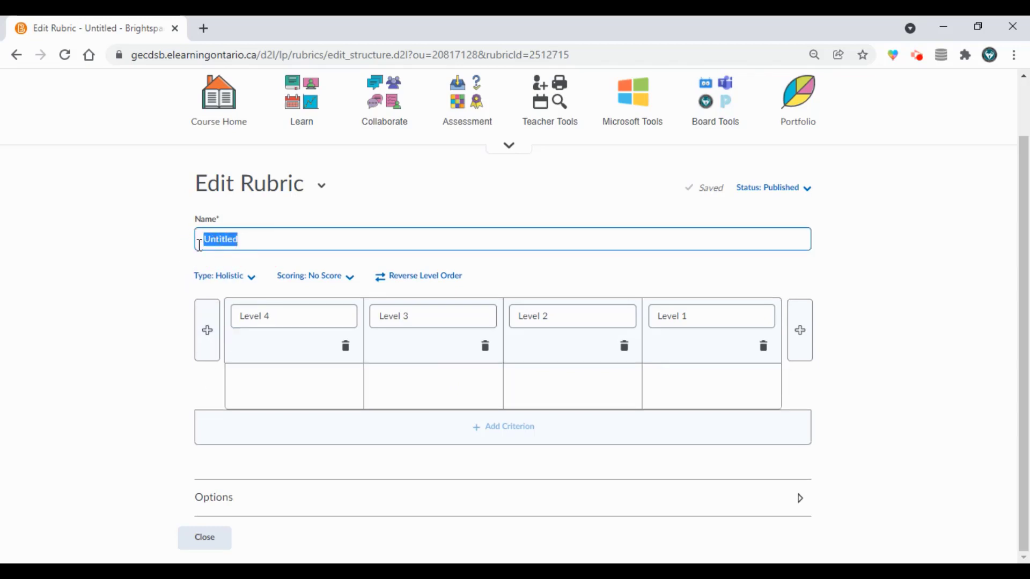
type("Responsibility")
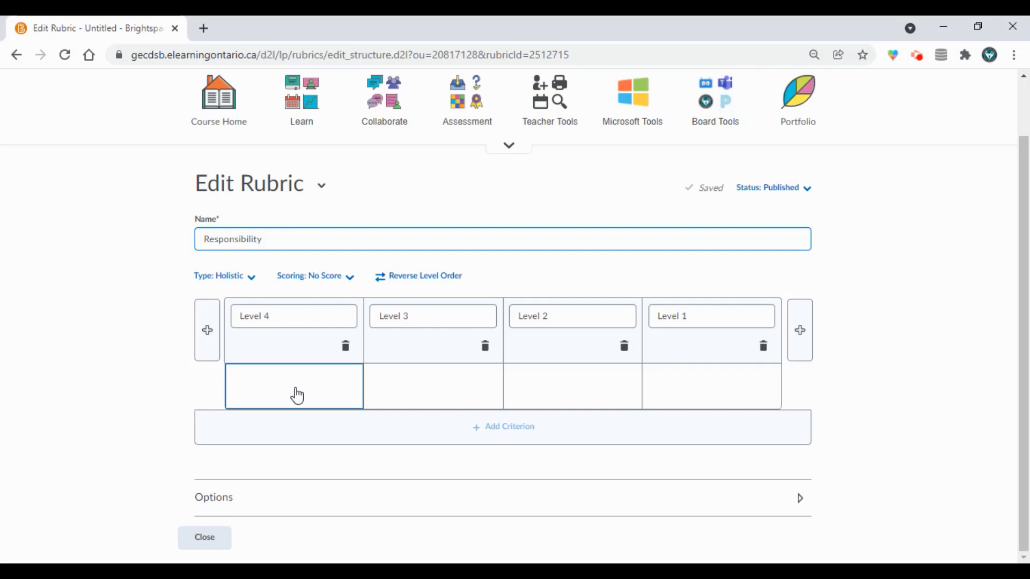
left_click_drag(299, 318, 237, 316)
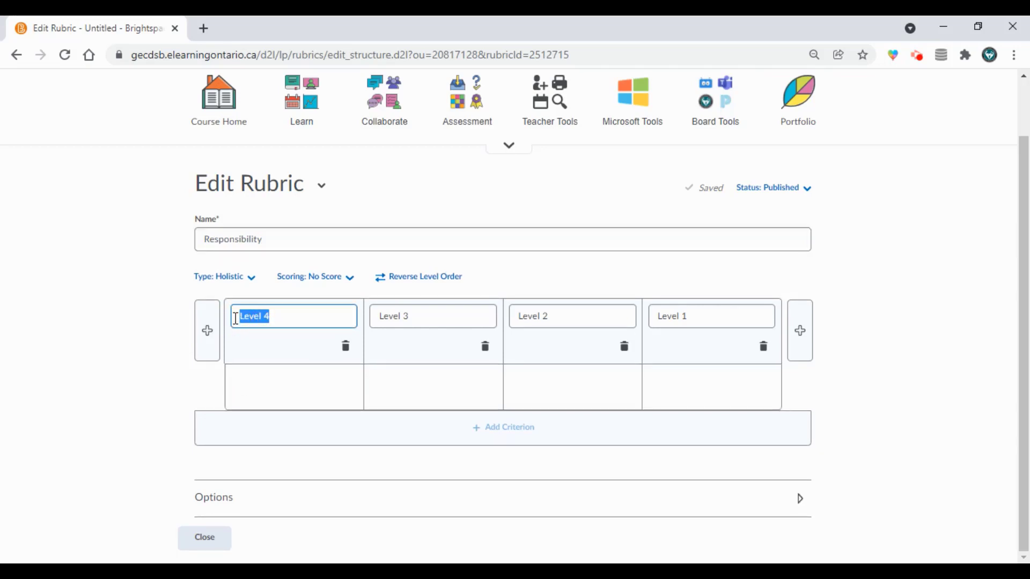
type("E")
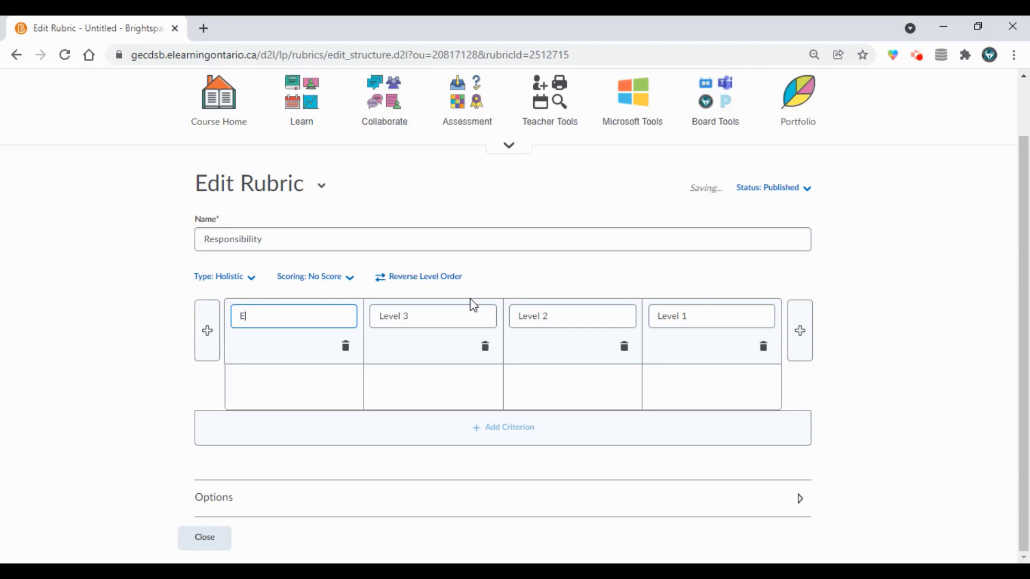
type("xcellent")
key("Tab")
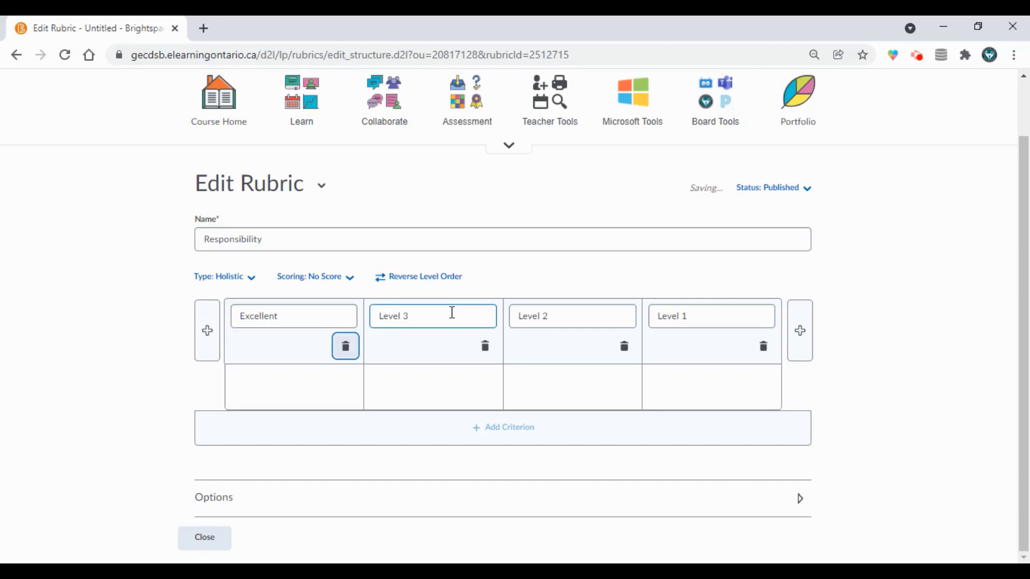
Step: Rename Level 3 to "Good" and Level 2 to "Satifactory"
left_click(453, 312)
left_click_drag(452, 313, 381, 317)
type("Good")
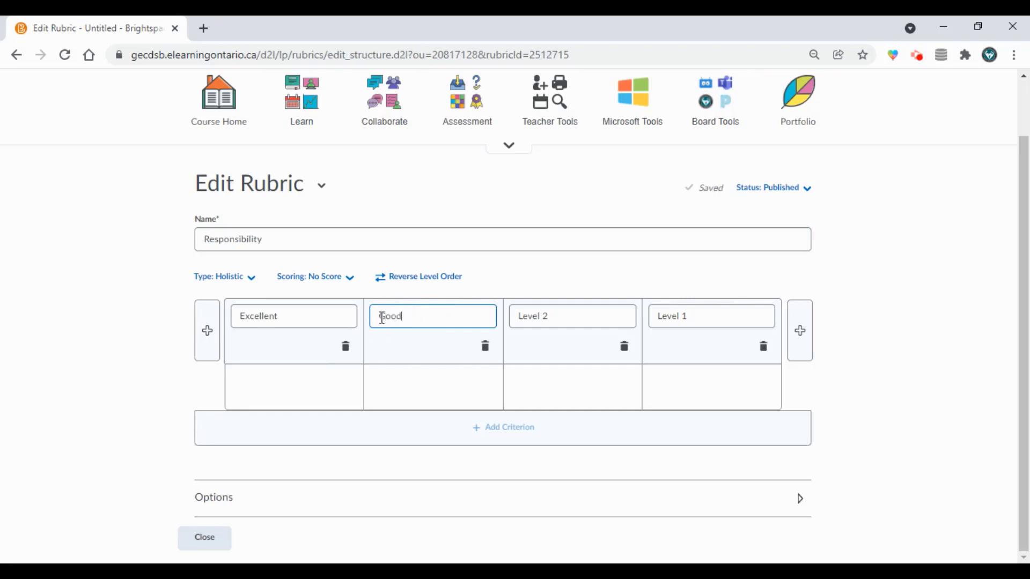
left_click_drag(541, 323, 460, 322)
type("Satifactory")
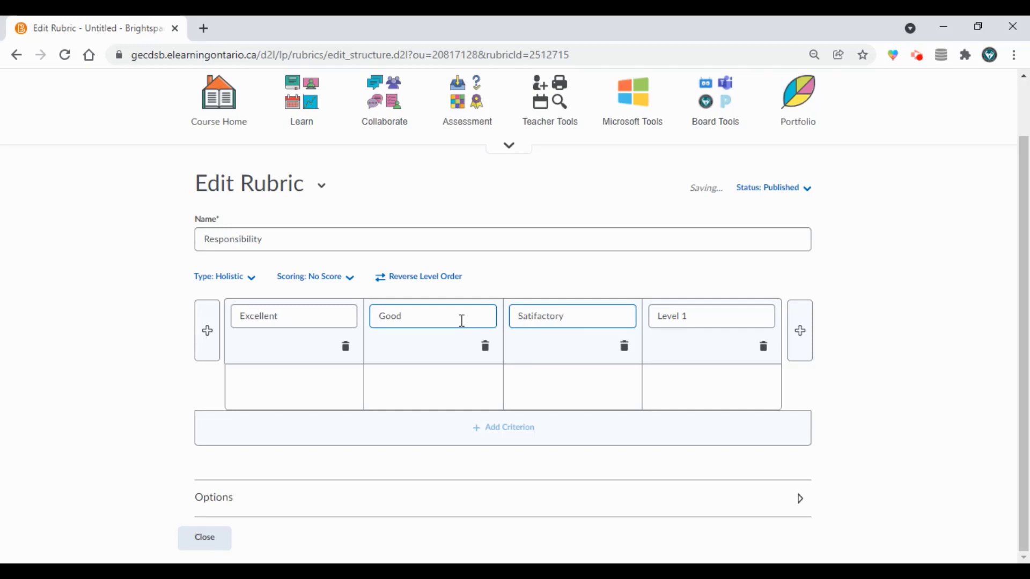
Step: Rename Level 1 to "Needs Imrovenent"
left_click_drag(746, 312, 623, 313)
type("Needs Im")
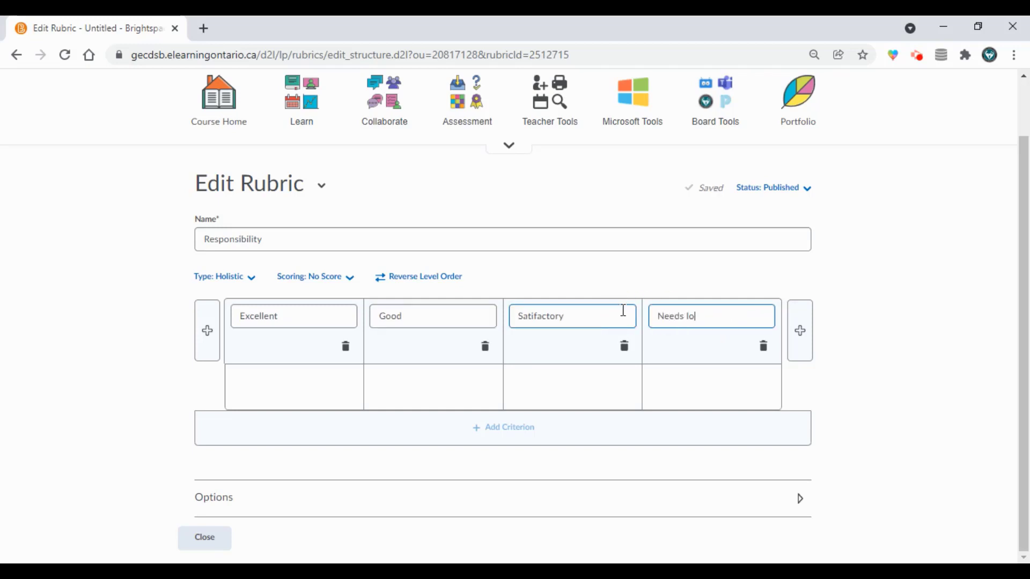
key("BackSpace")
type("mrovenent")
left_click(869, 391)
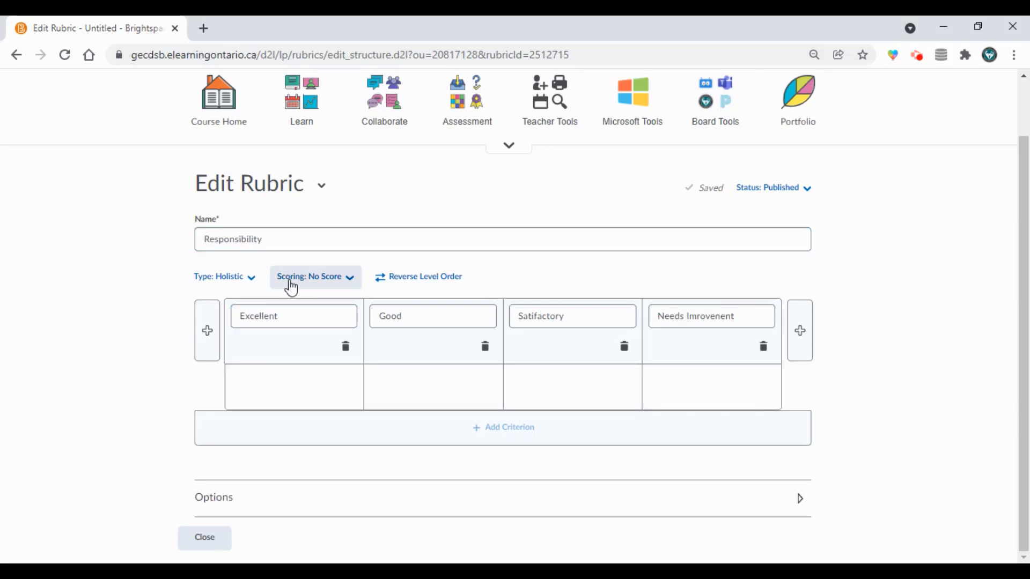
left_click(269, 250)
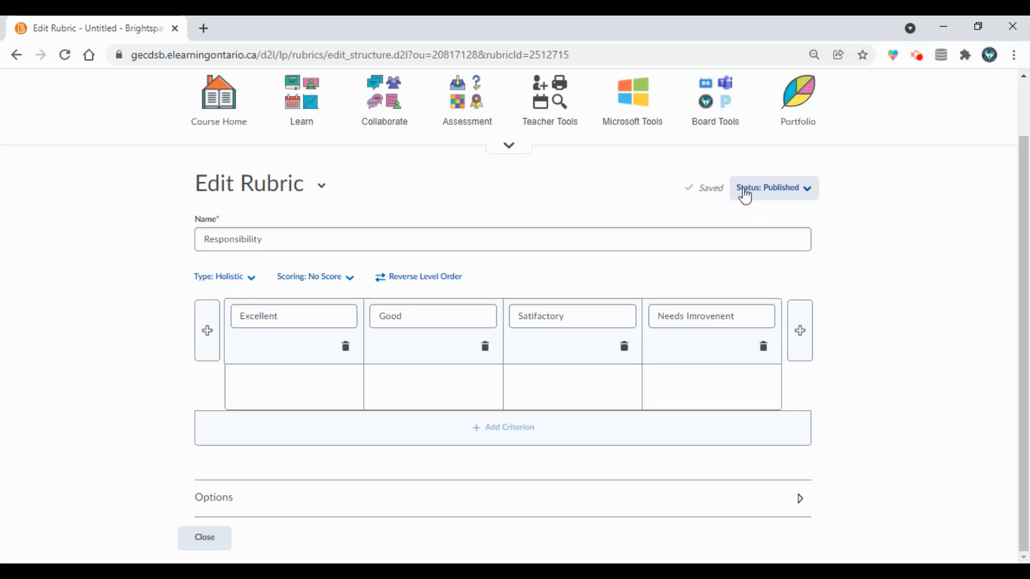
Step: Choose Published as the Responsibility rubric's status and close the rubric editor
left_click(784, 193)
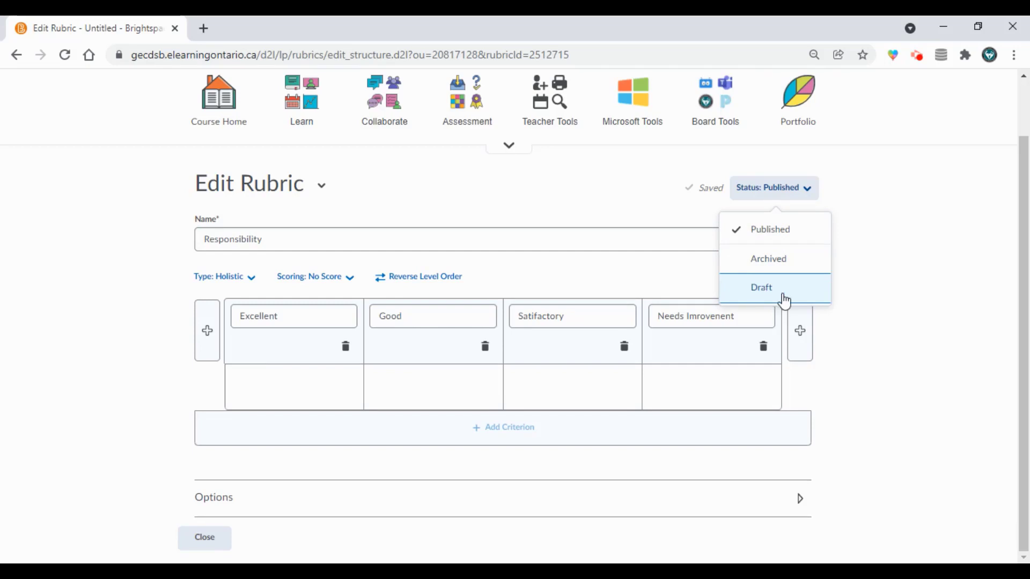
left_click(787, 242)
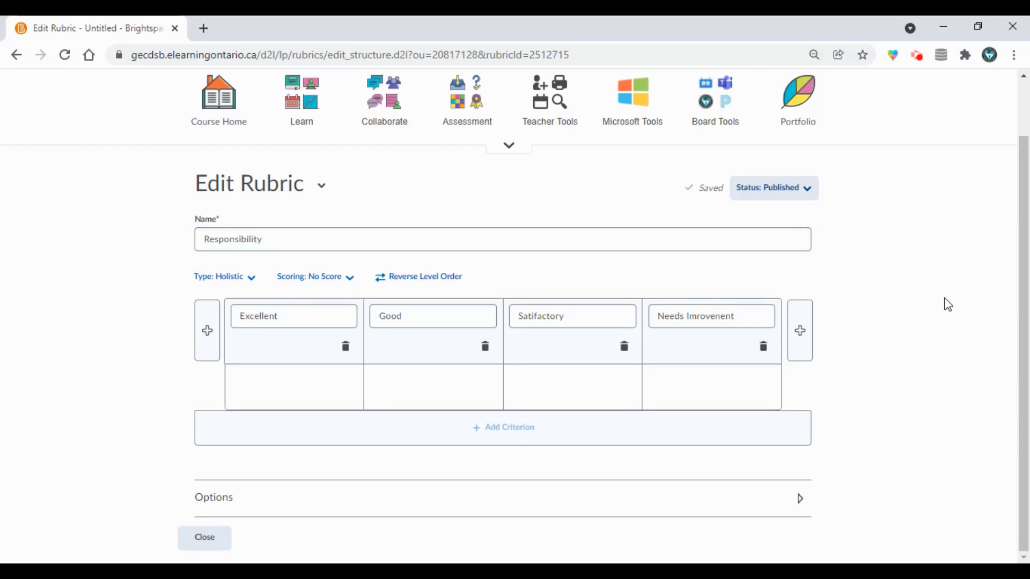
left_click(211, 543)
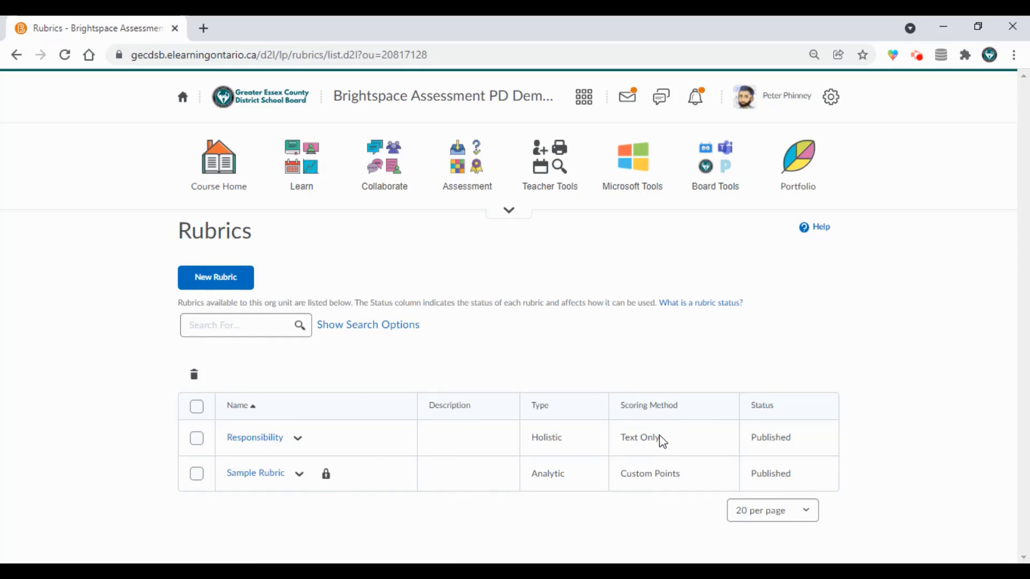
Step: Create another new rubric from the Rubrics list and bring its default criteria into view
left_click(221, 278)
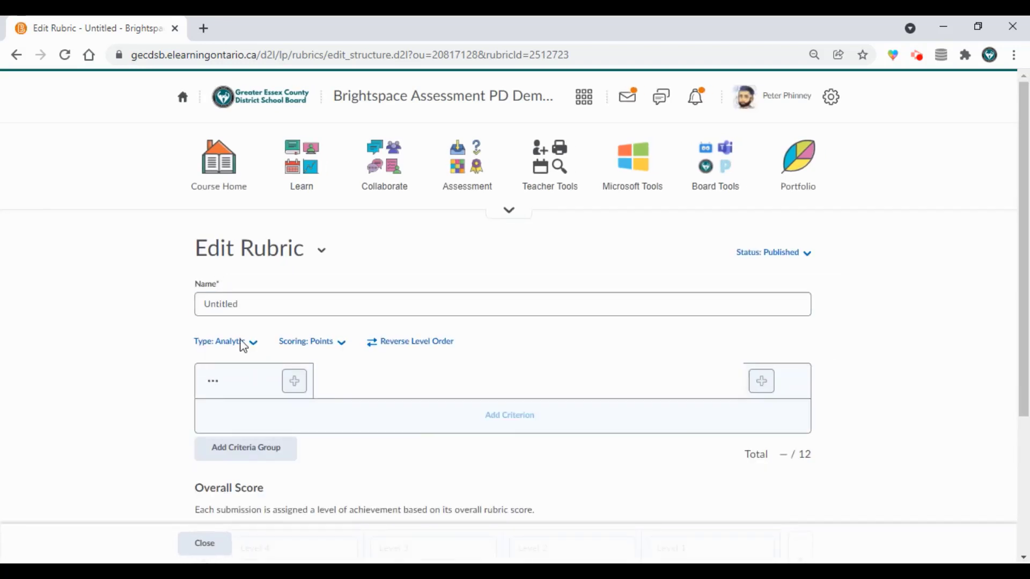
scroll(242, 346, "down", 4)
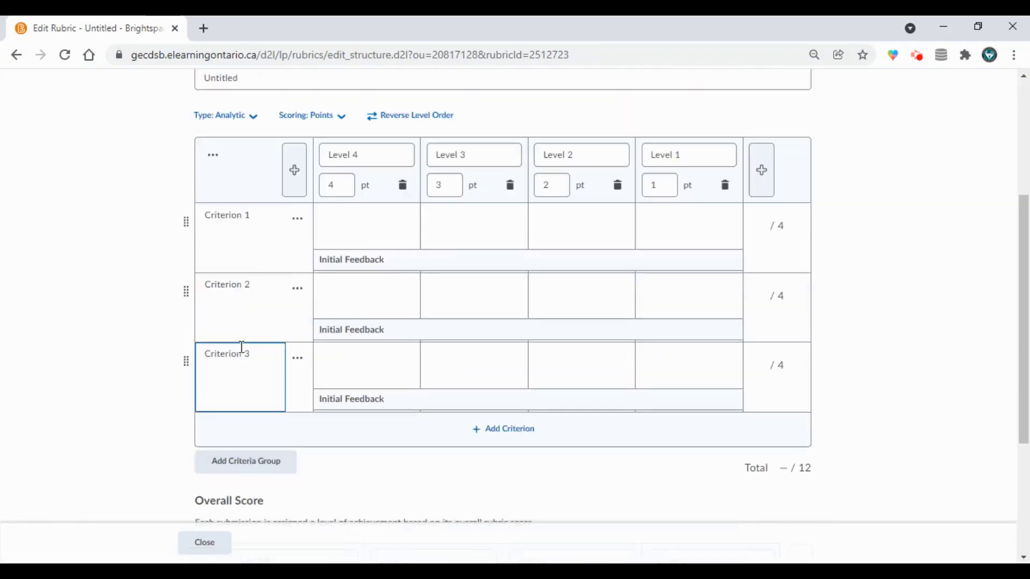
left_click(241, 347)
scroll(241, 347, "down", 1)
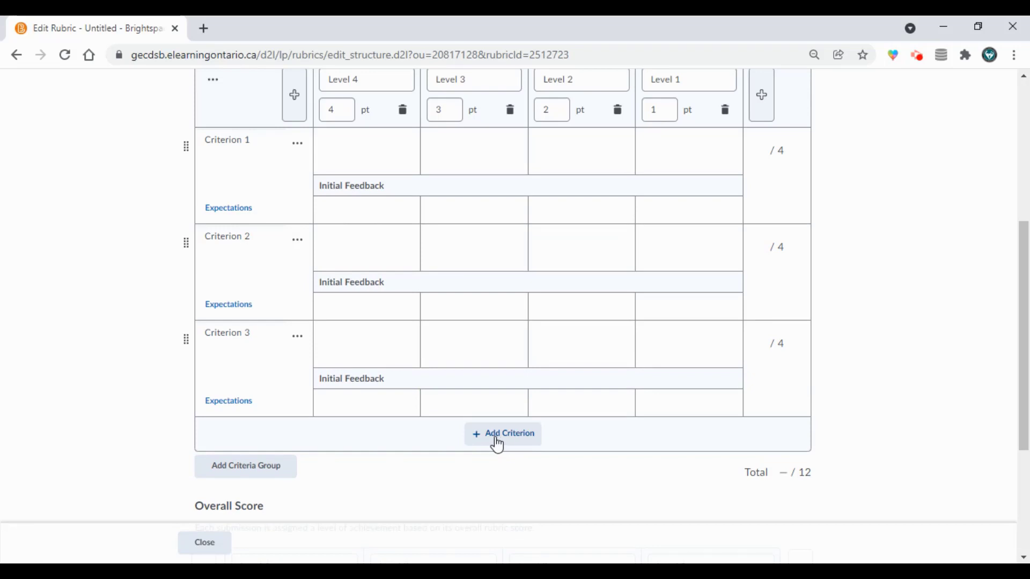
Step: Delete the Criterion 3 row from the analytic rubric and add a new criterion after Criterion 2
left_click(294, 343)
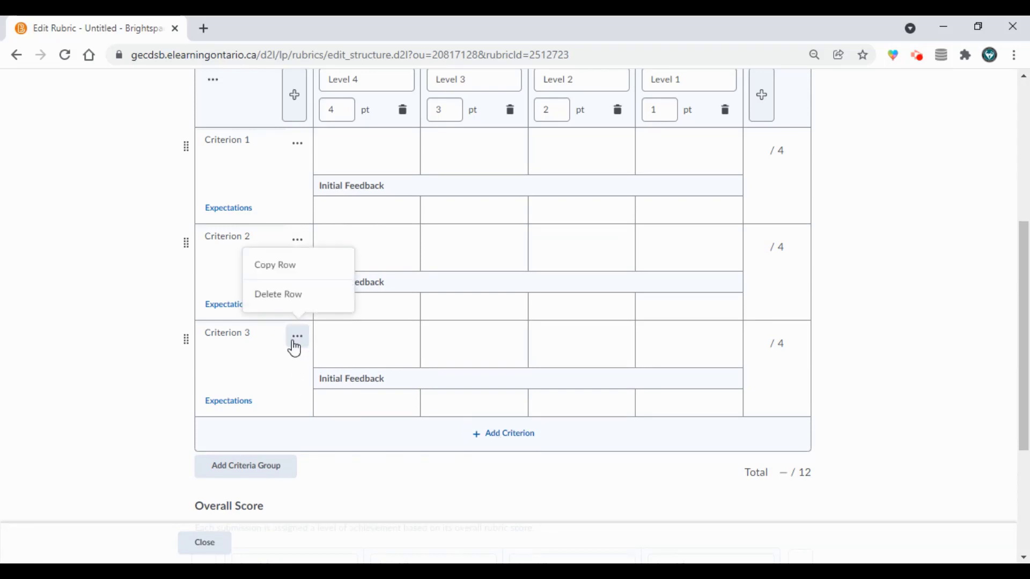
left_click(303, 295)
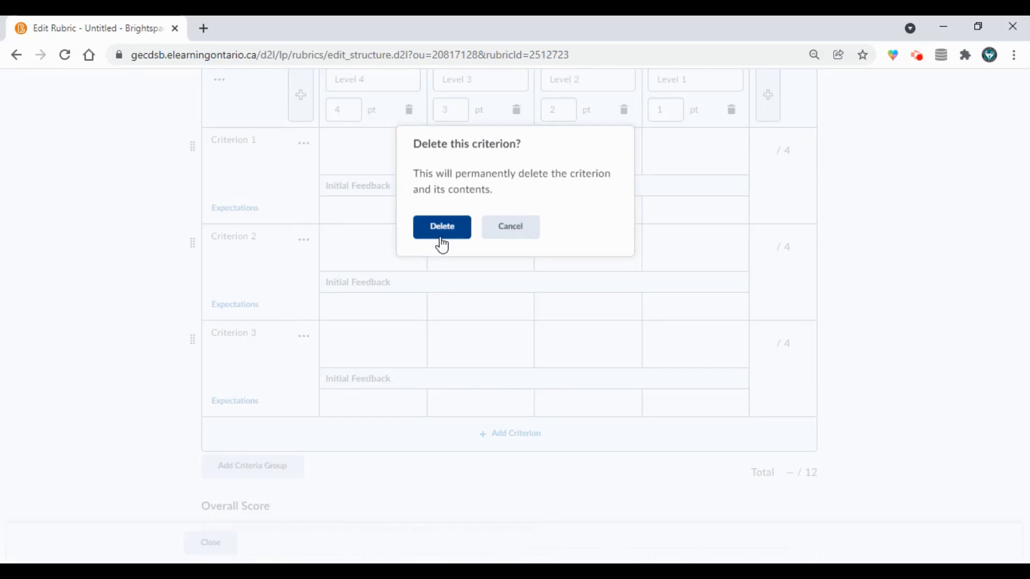
left_click(442, 227)
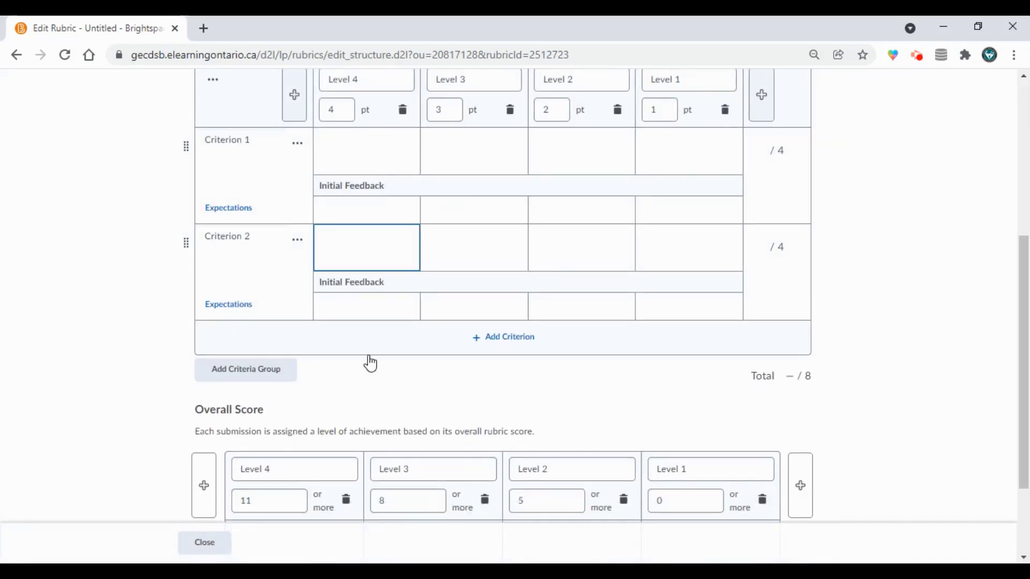
left_click(499, 346)
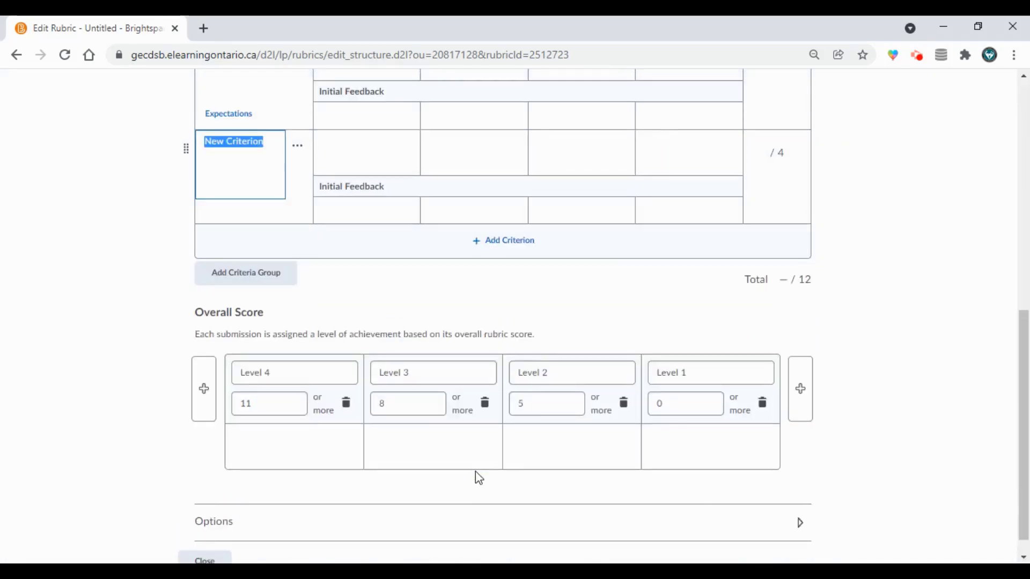
Step: Name the newly added criterion "Criterion 3"
scroll(368, 264, "up", 3)
type("Criter")
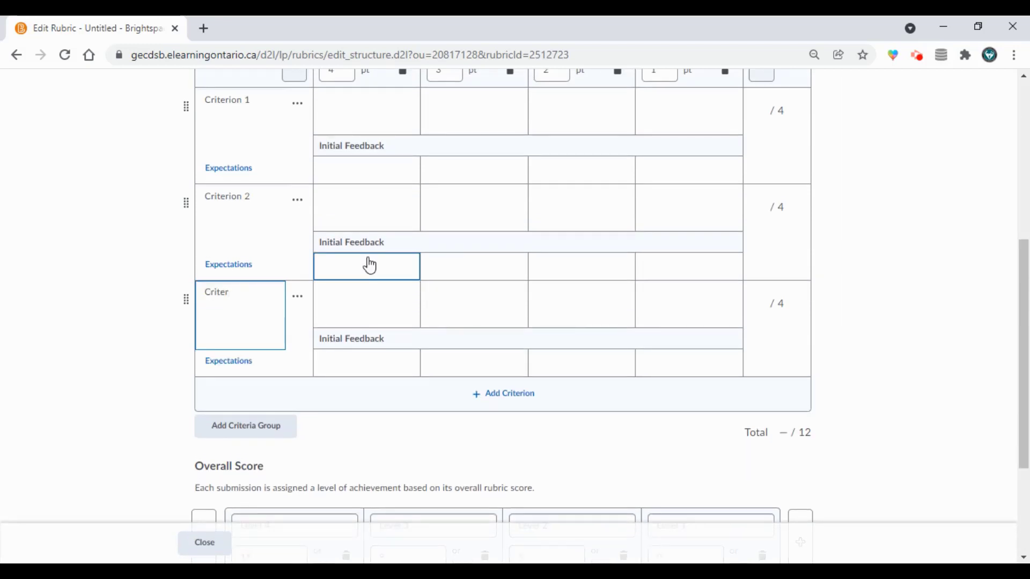
type("ion 3")
Step: Examine the analytic rubric's level points, the points per criterion, the total and the Overall Score ranges
scroll(456, 375, "up", 3)
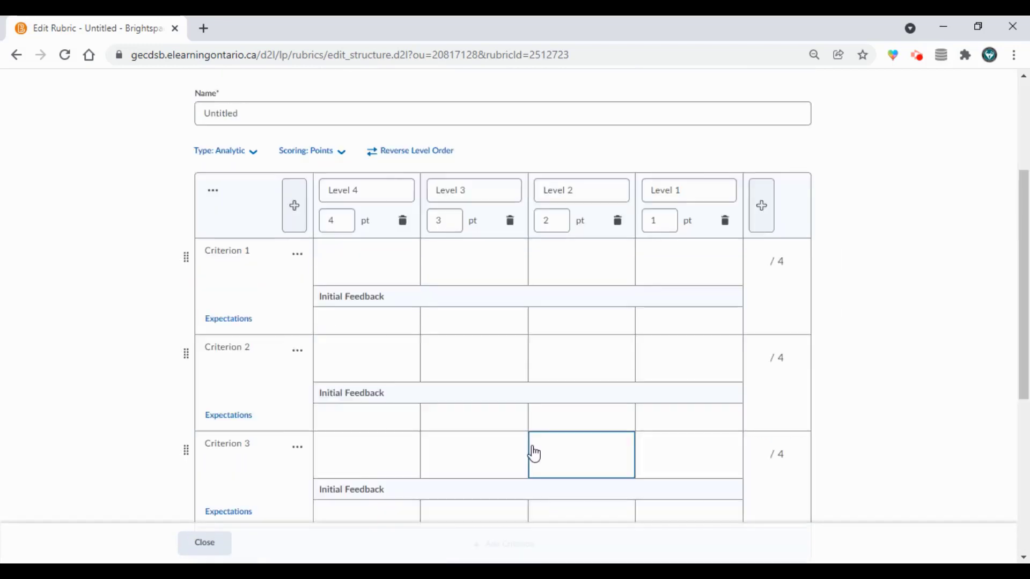
scroll(529, 441, "down", 2)
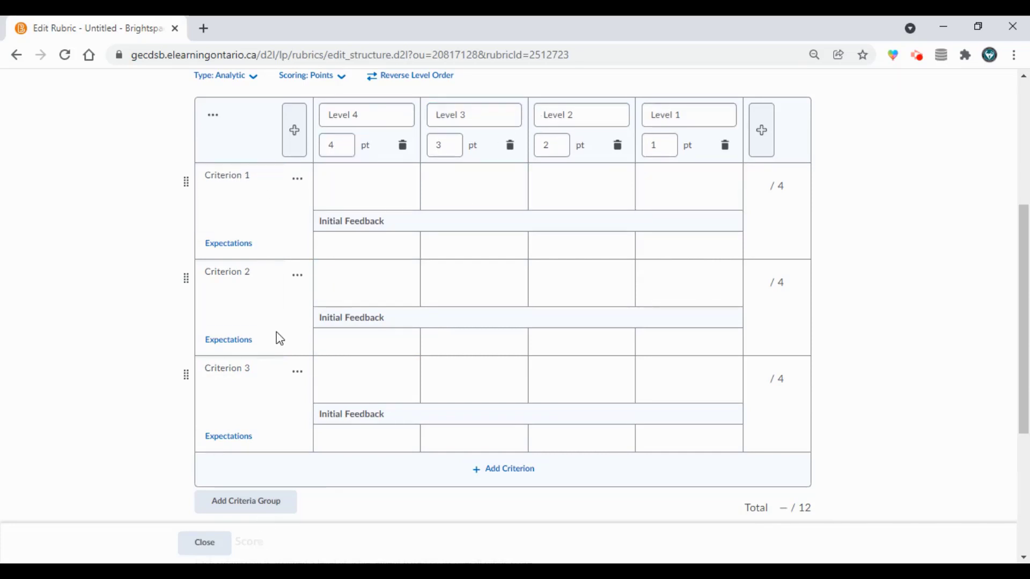
scroll(540, 398, "up", 3)
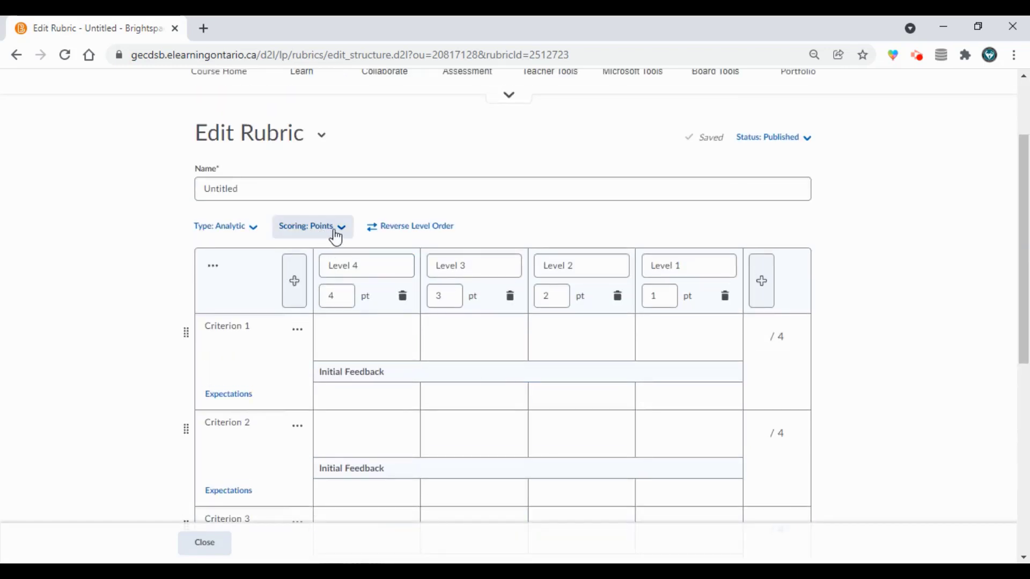
scroll(492, 354, "down", 2)
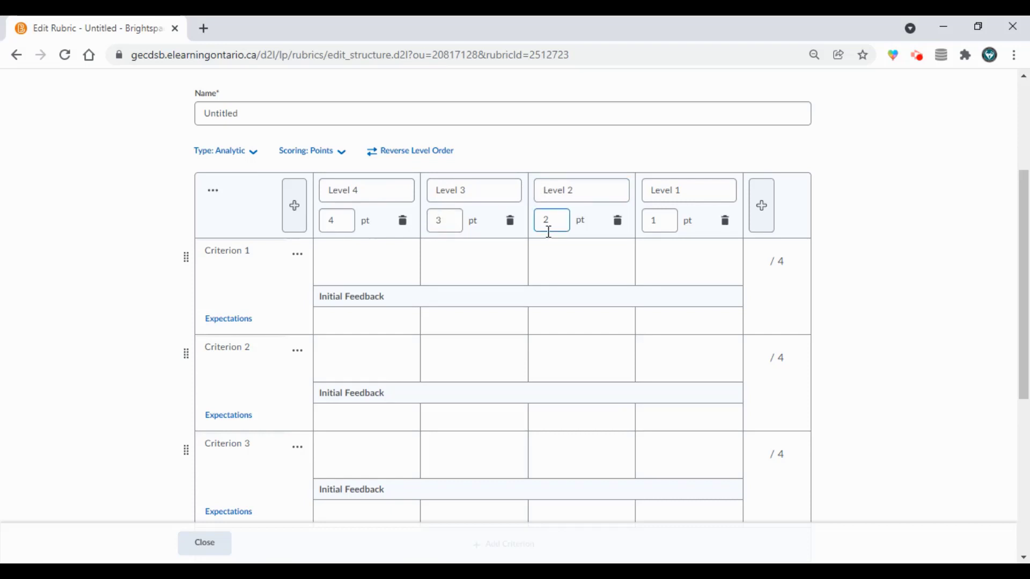
scroll(660, 229, "down", 1)
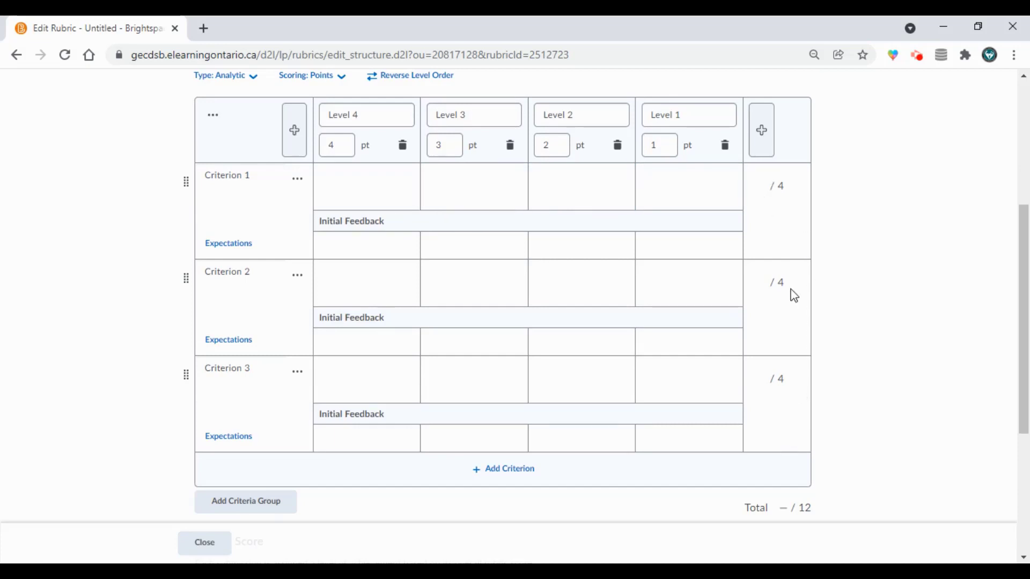
scroll(817, 505, "down", 3)
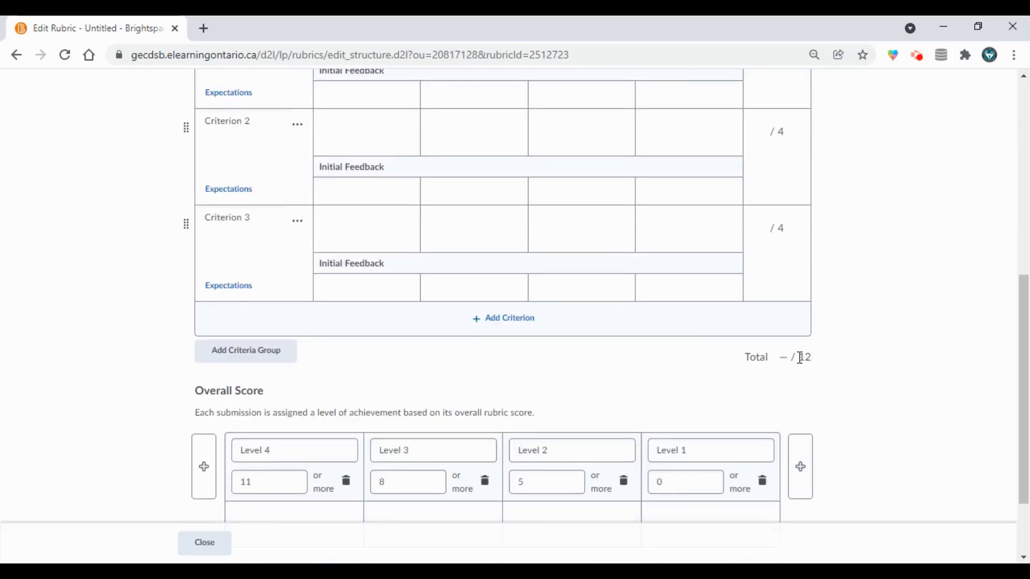
scroll(799, 358, "up", 2)
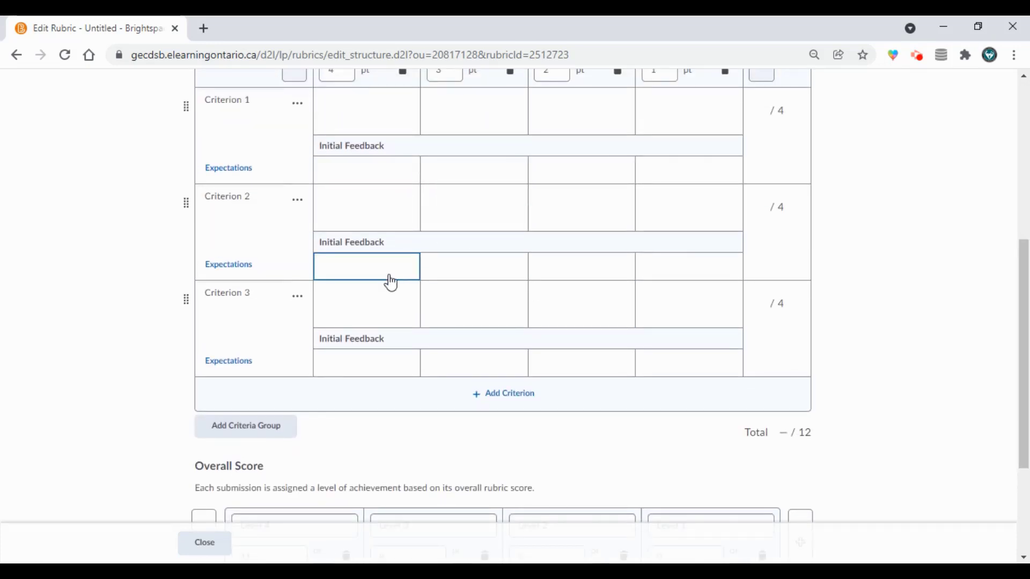
scroll(458, 195, "up", 2)
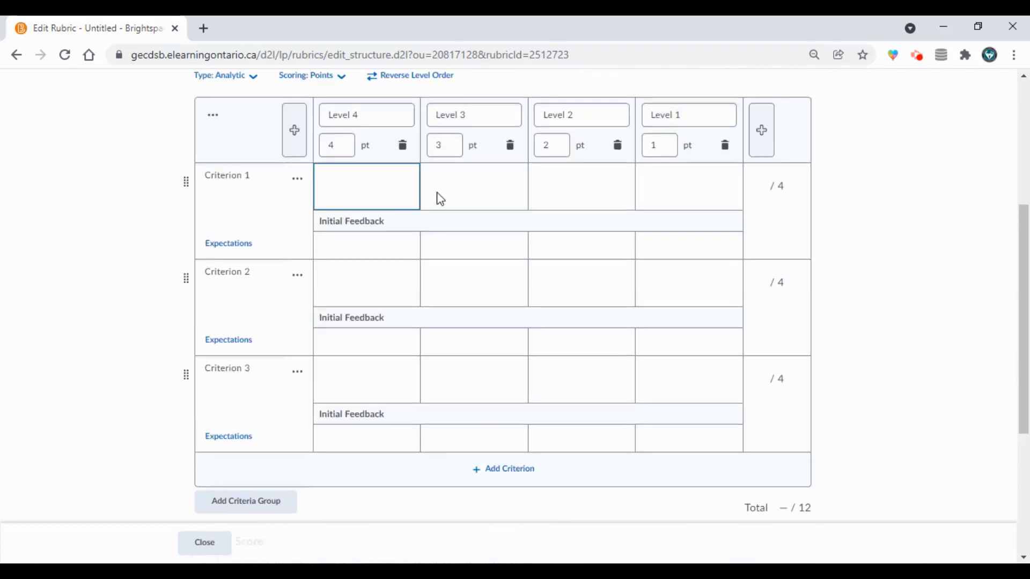
scroll(777, 274, "down", 3)
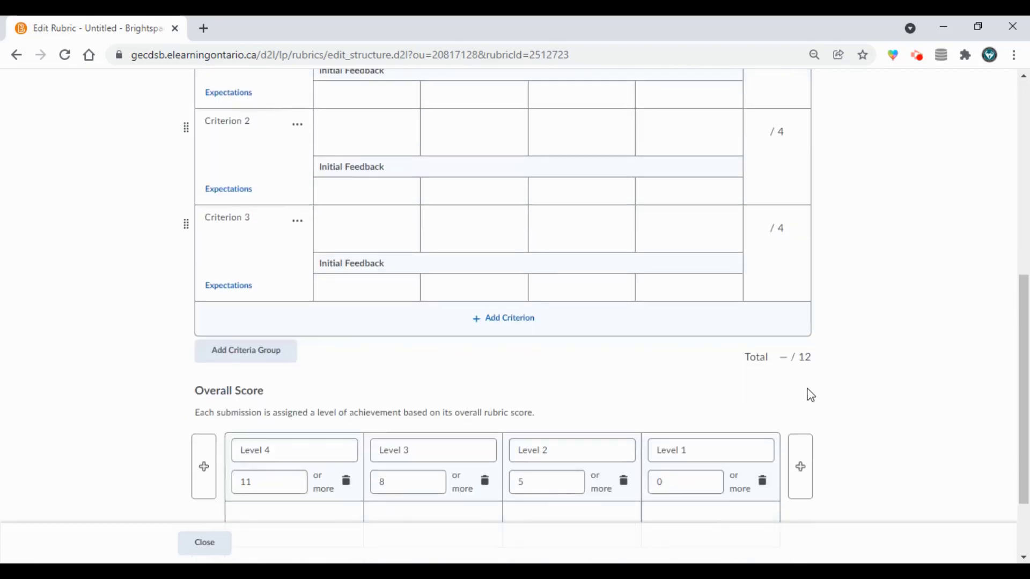
scroll(786, 359, "down", 2)
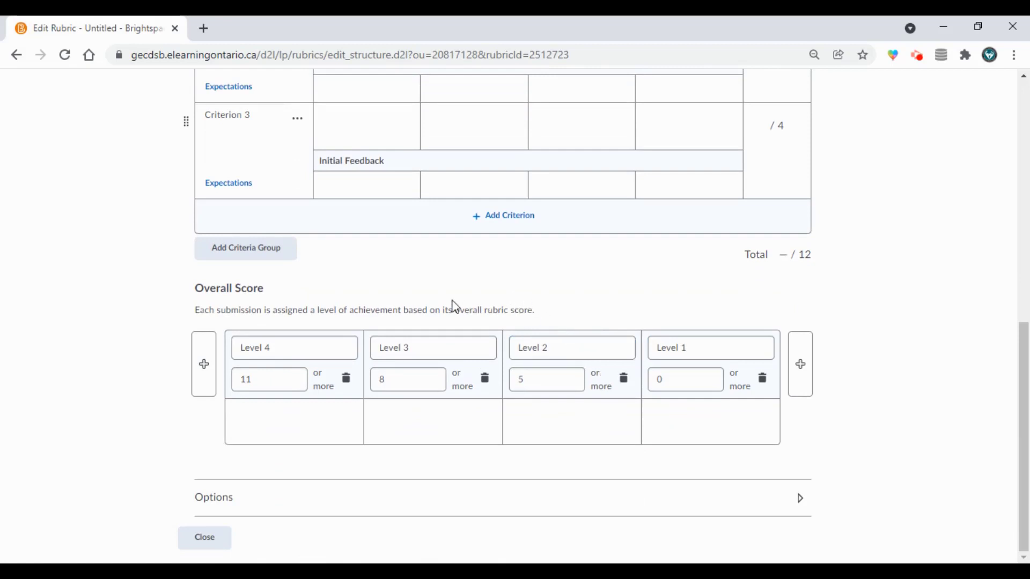
left_click(313, 352)
Step: Add a new level after Level 1 in the criteria table and name it "Level R"
scroll(465, 472, "up", 5)
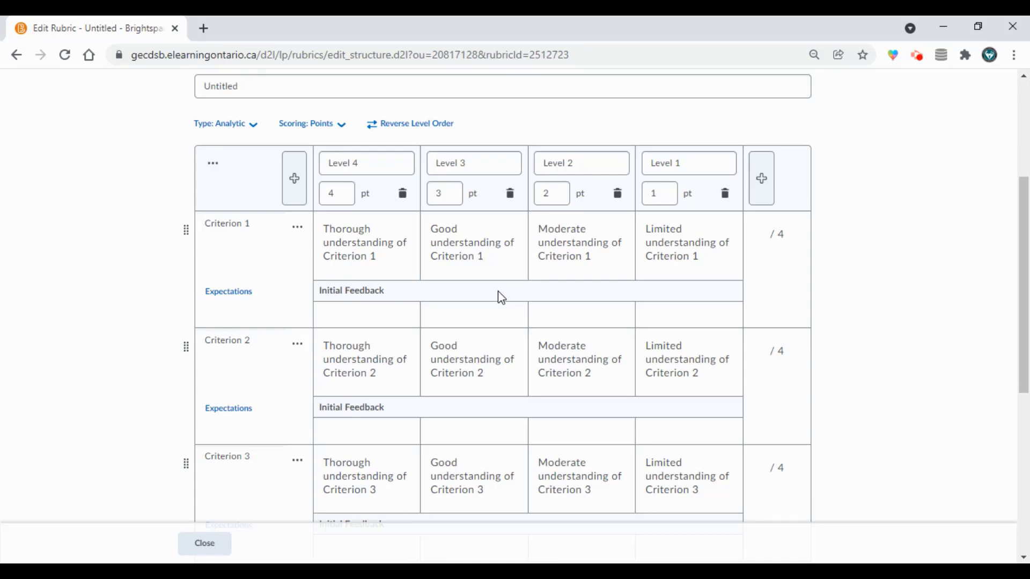
left_click(761, 187)
left_click(718, 167)
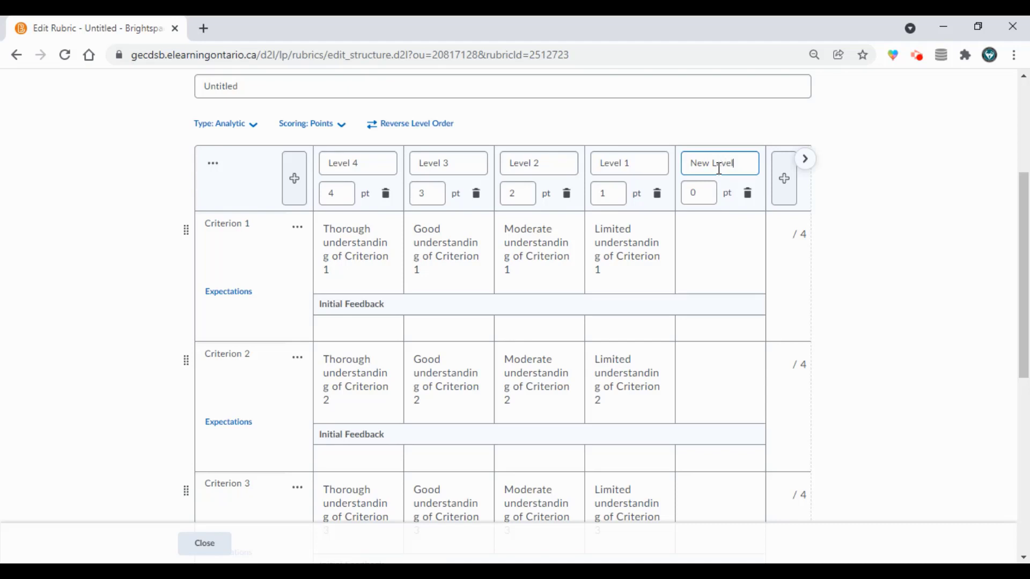
key("BackSpace")
key("BackSpace")
key("BackSpace")
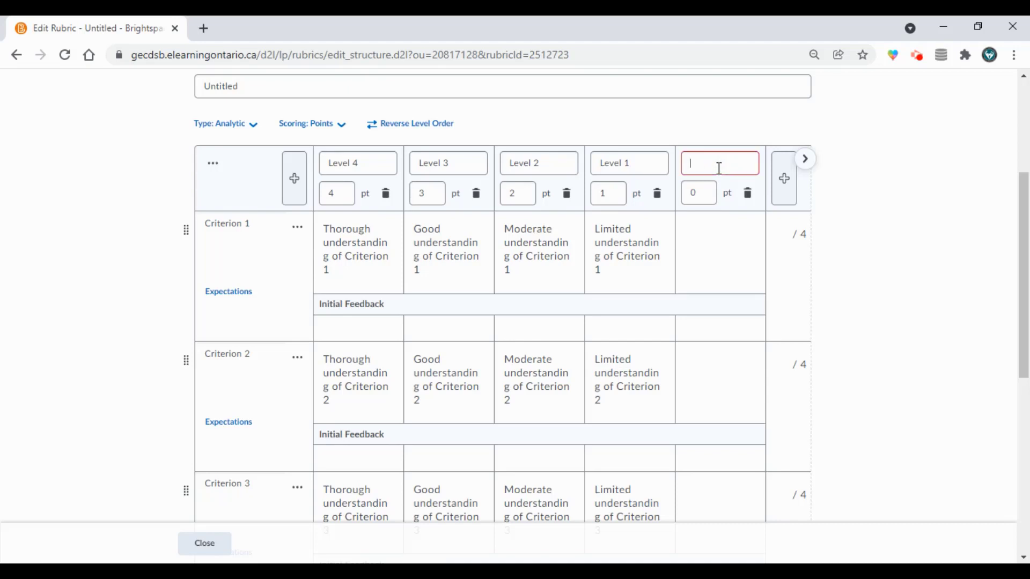
type("Level R")
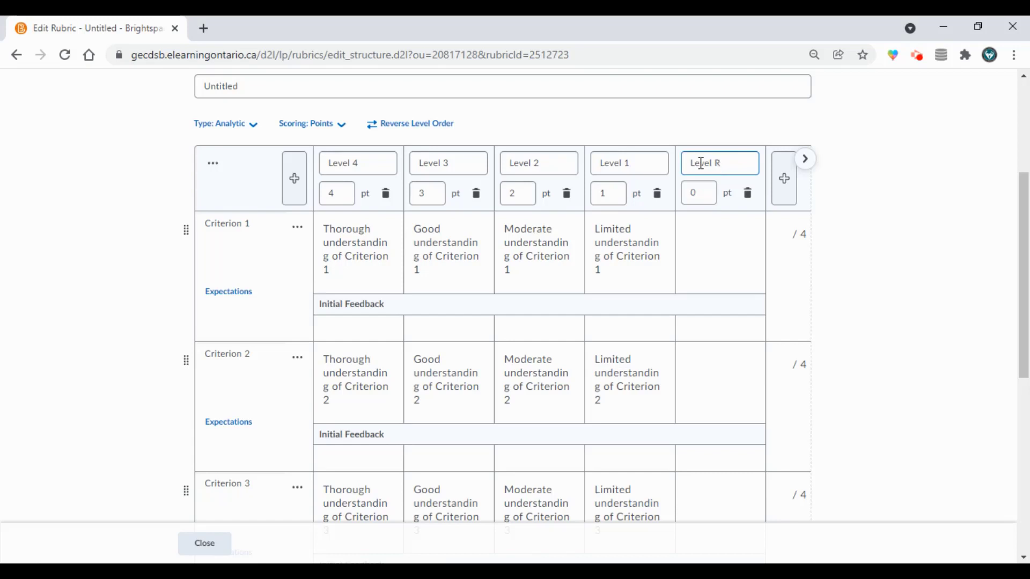
Step: Describe Level R for Criterion 1 as "Needs improvement in Criterion 1" and open its Criterion 2 description for editing
left_click(734, 228)
type("Nee")
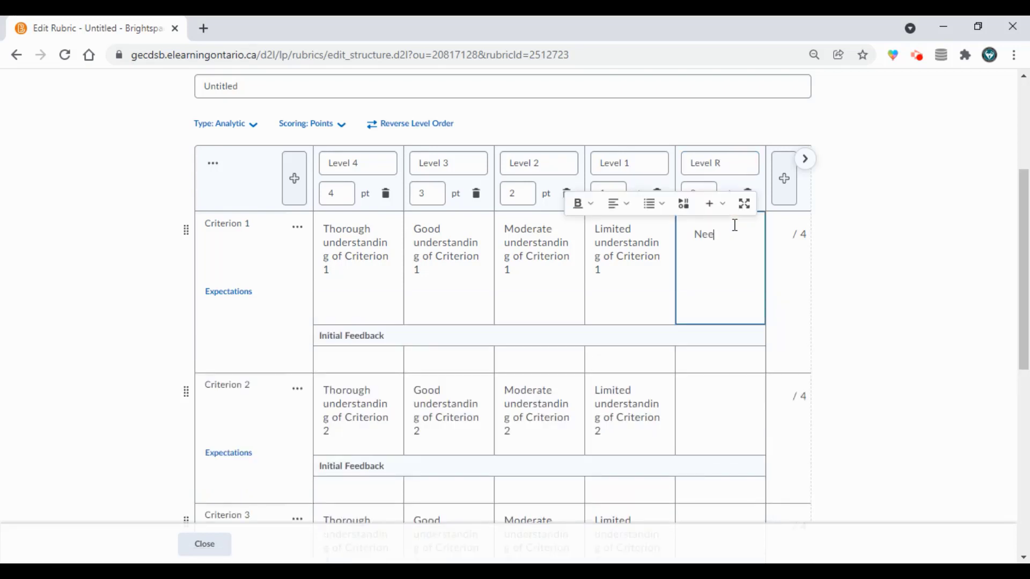
type("ds improvement in")
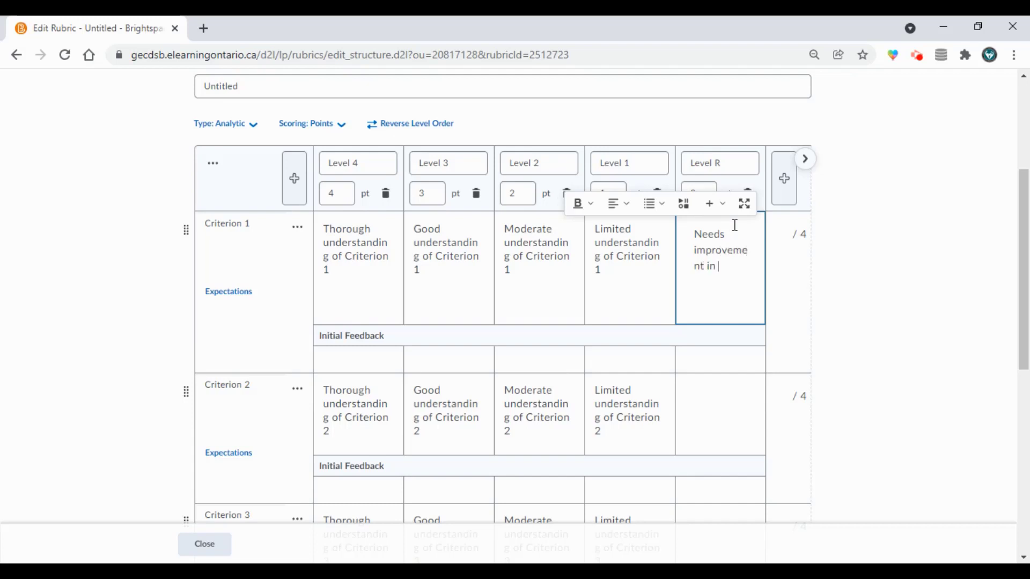
type(" Criterion 1")
left_click(719, 416)
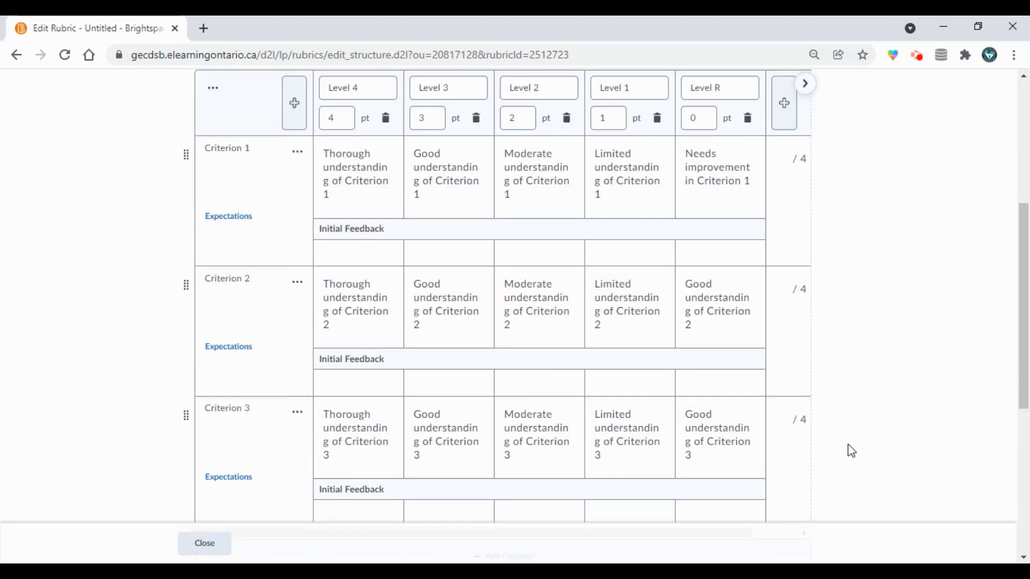
Step: Add a level named "Level 4+" before Level 4 and delete that level again
left_click(293, 103)
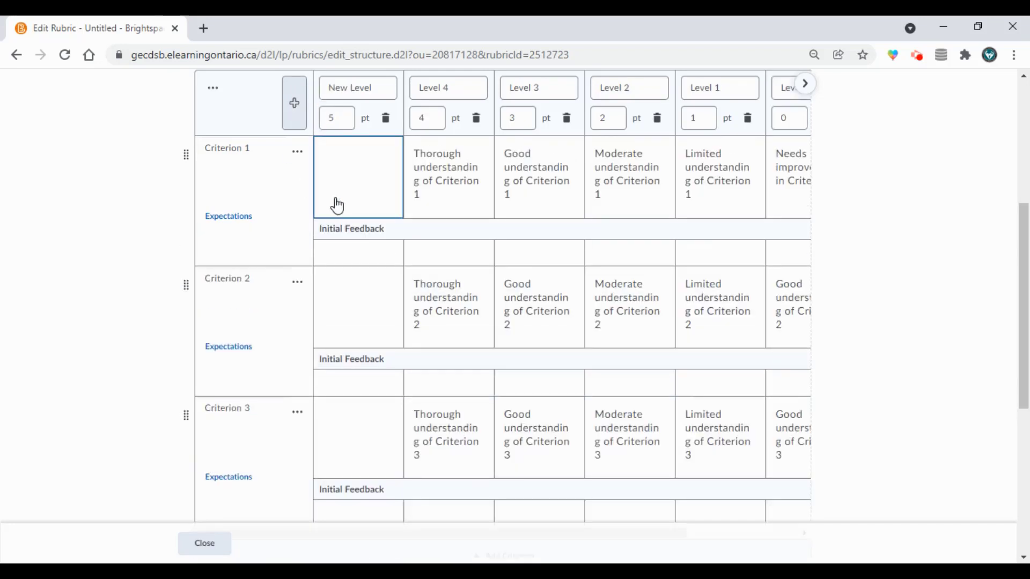
left_click(378, 89)
triple_click(362, 86)
key("BackSpace")
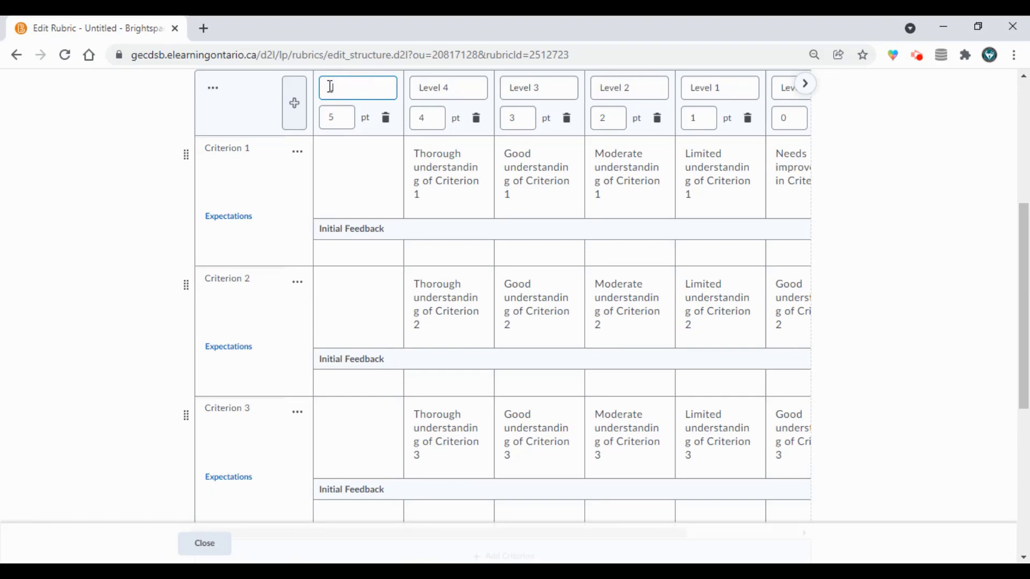
type("Level 4+")
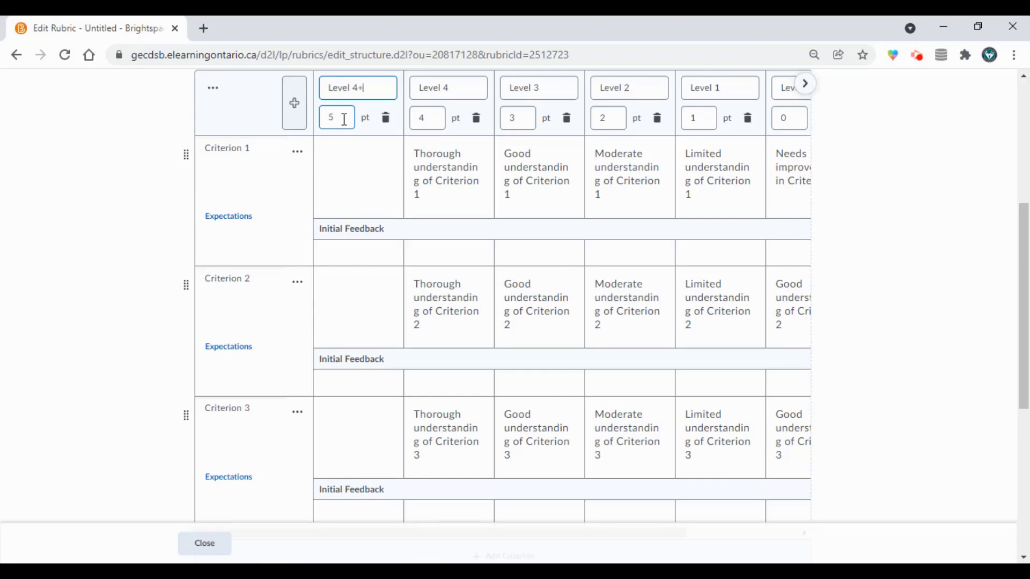
left_click(385, 118)
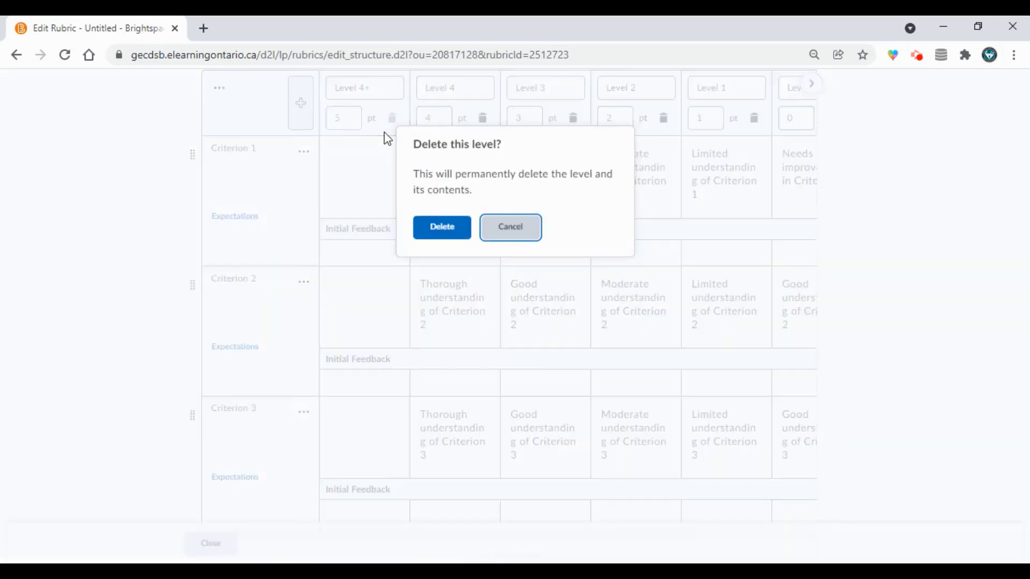
left_click(447, 229)
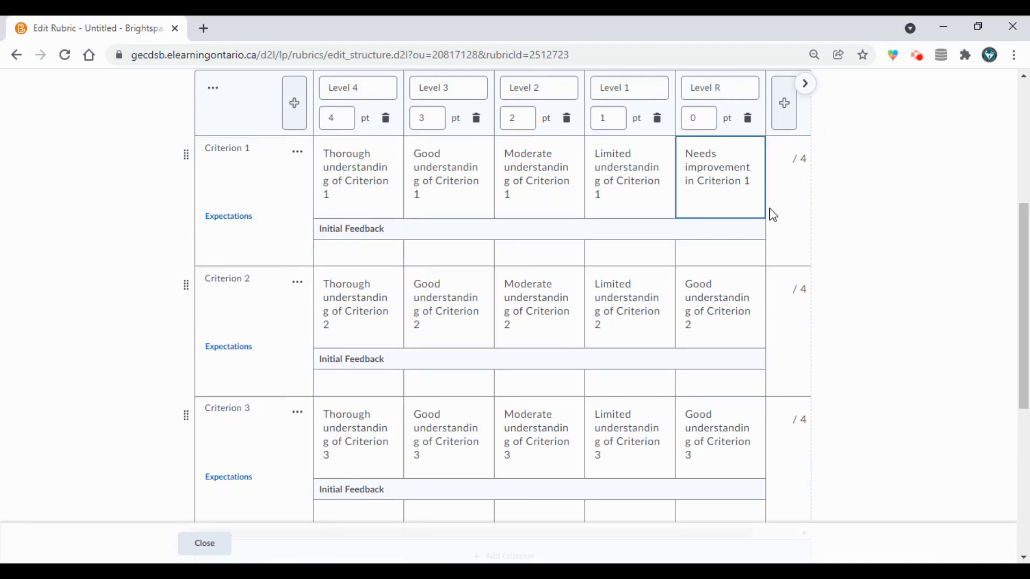
Step: Rename the untitled analytic rubric to "Skill 1"
scroll(780, 351, "down", 5)
scroll(780, 351, "down", 1)
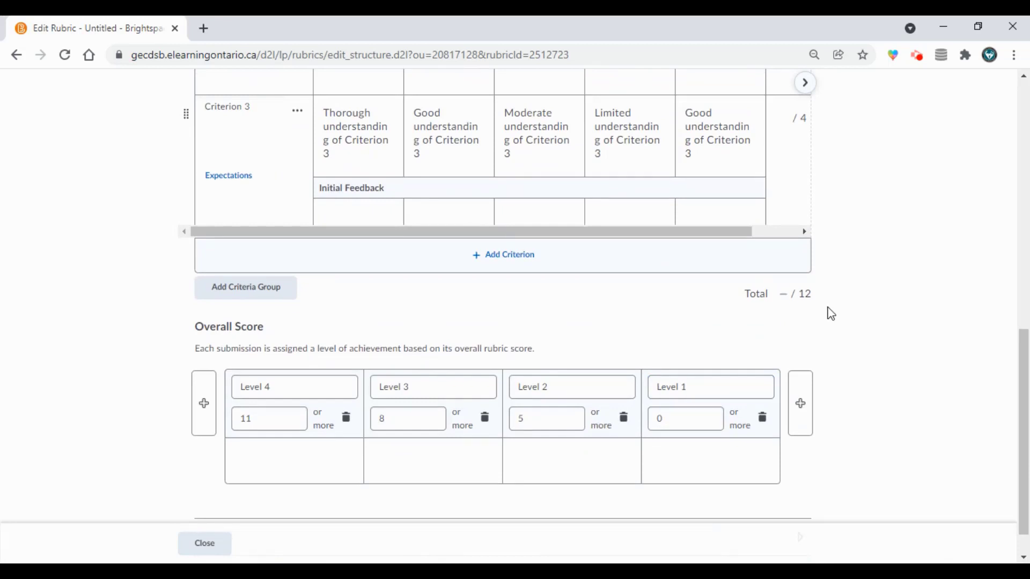
scroll(310, 466, "up", 10)
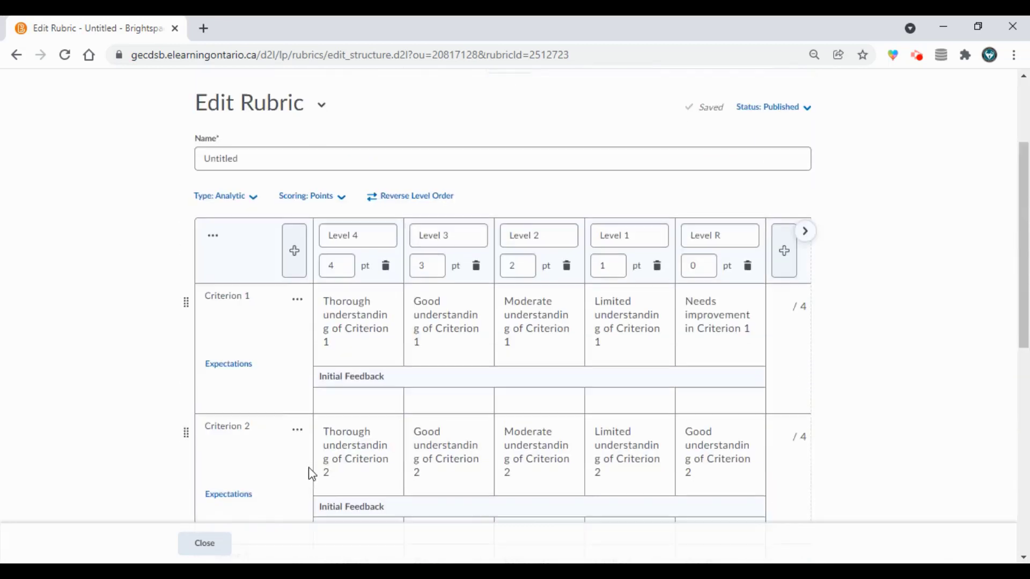
left_click(269, 162)
left_click_drag(269, 160, 179, 163)
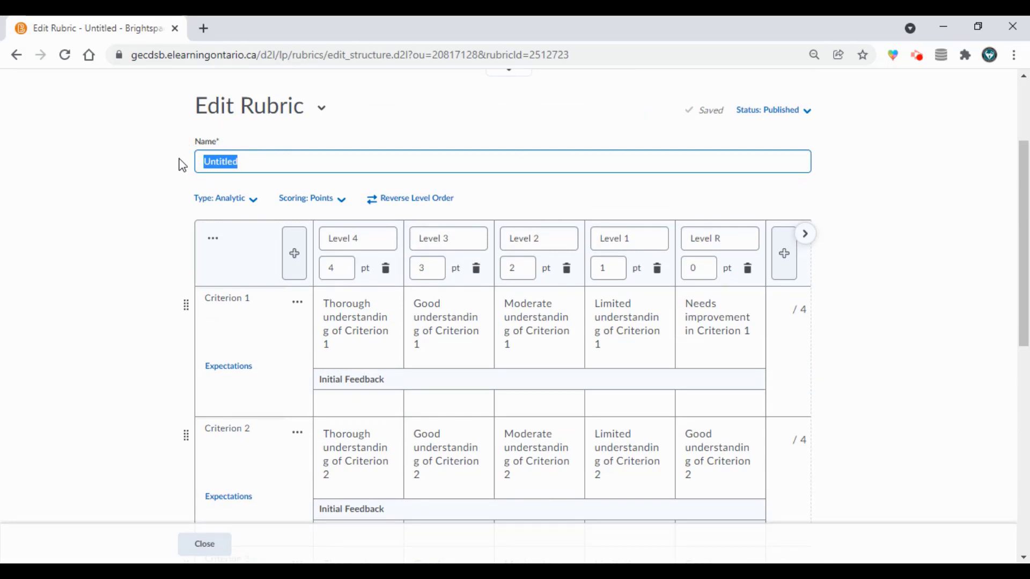
type("Skill 1")
Step: Describe Level 4 in the Overall Score section as "Excellent understanding of Skill 1"
scroll(180, 164, "down", 5)
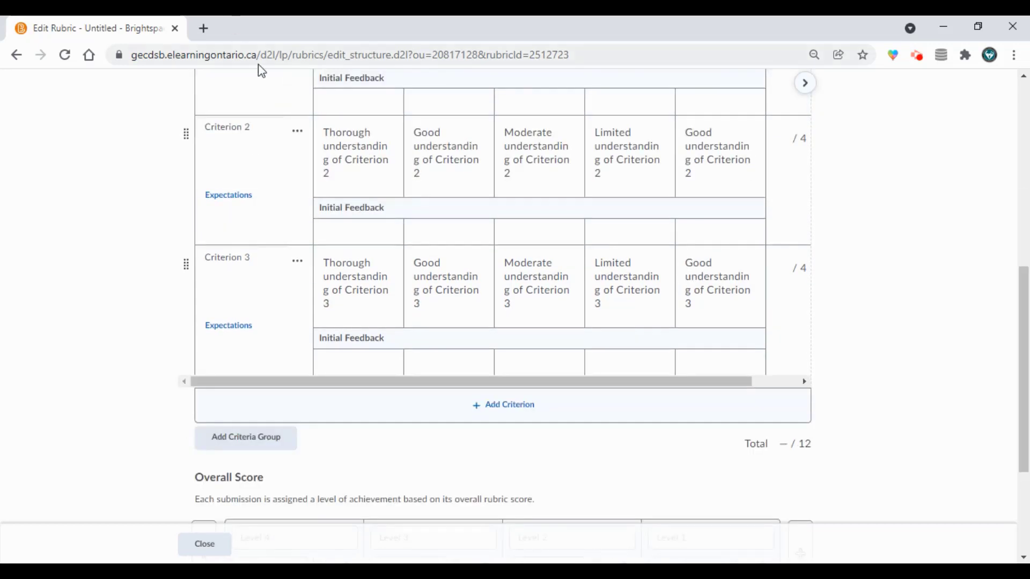
scroll(283, 283, "down", 4)
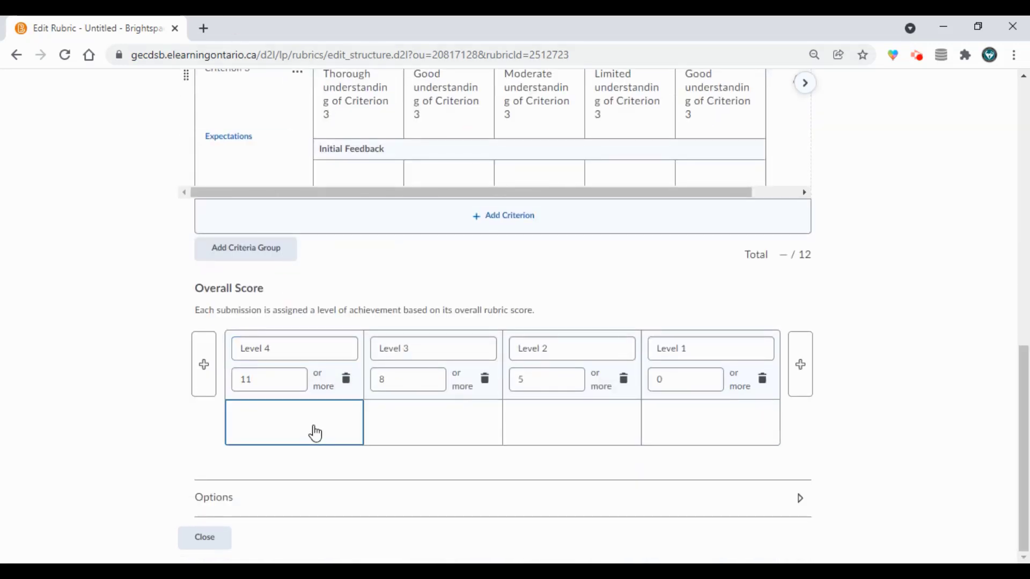
left_click(315, 433)
type("Exce")
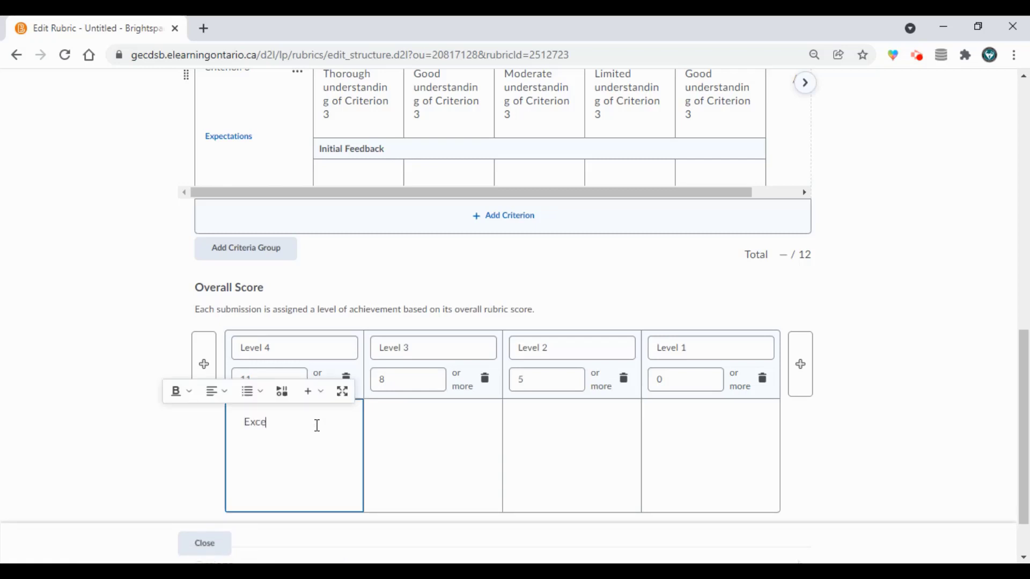
type("llent underta")
key("BackSpace")
key("BackSpace")
type("standing of ")
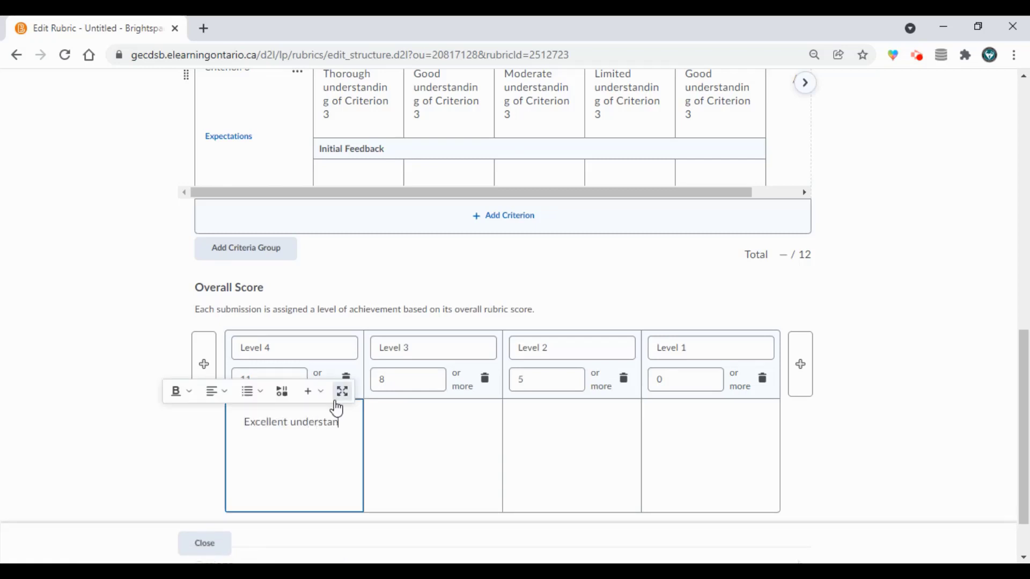
type("Skill 2")
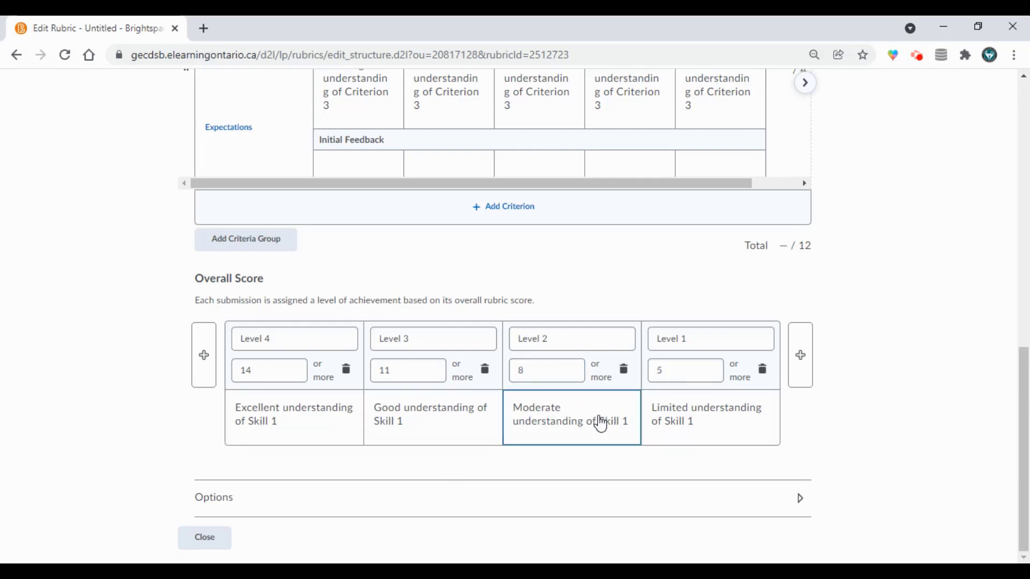
Step: Set the Overall Score thresholds of the Skill 1 rubric to 11 for Level 4 and 8 for Level 3
scroll(600, 424, "up", 10)
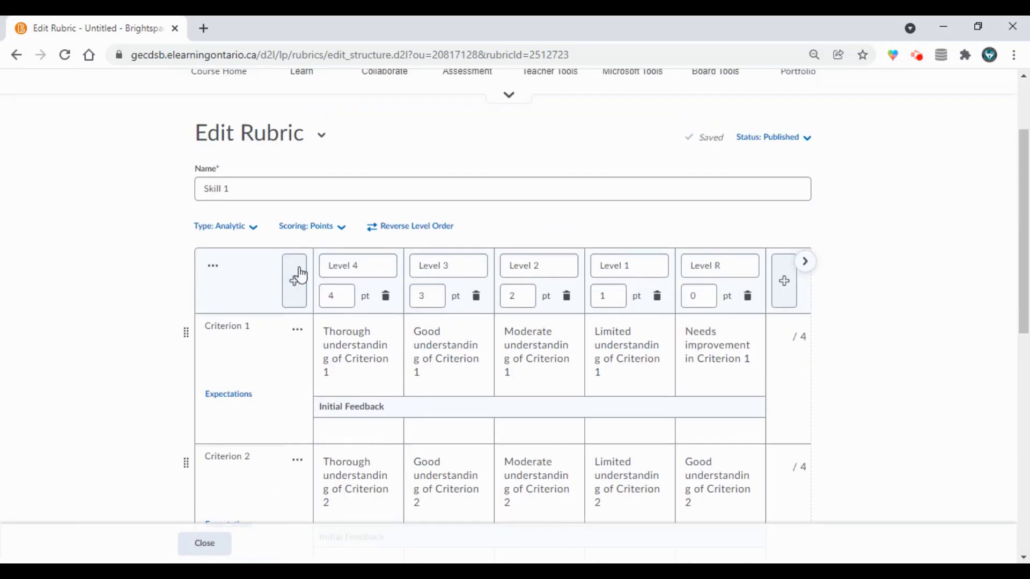
scroll(372, 329, "down", 10)
left_click(263, 372)
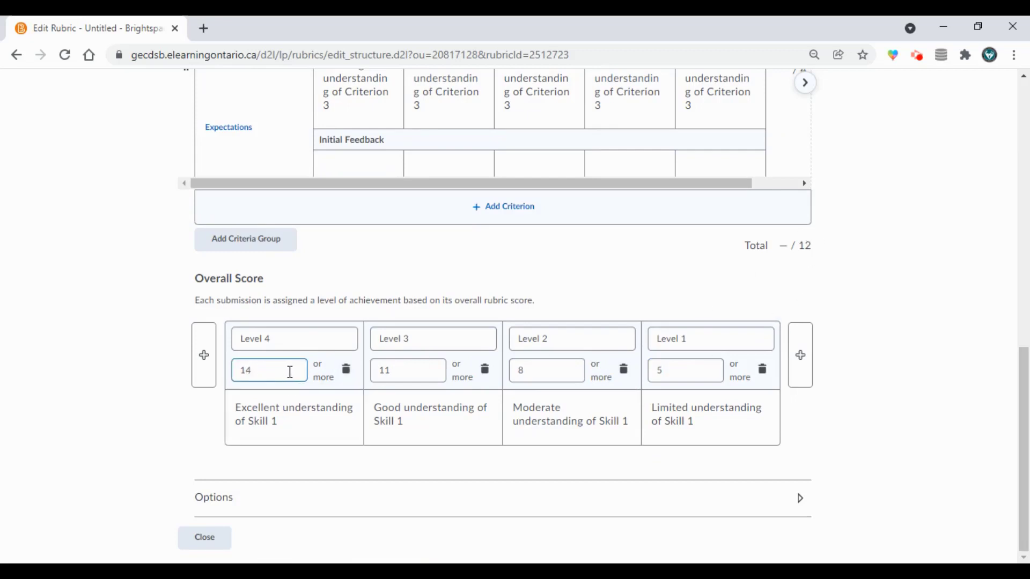
double_click(260, 370)
type("11")
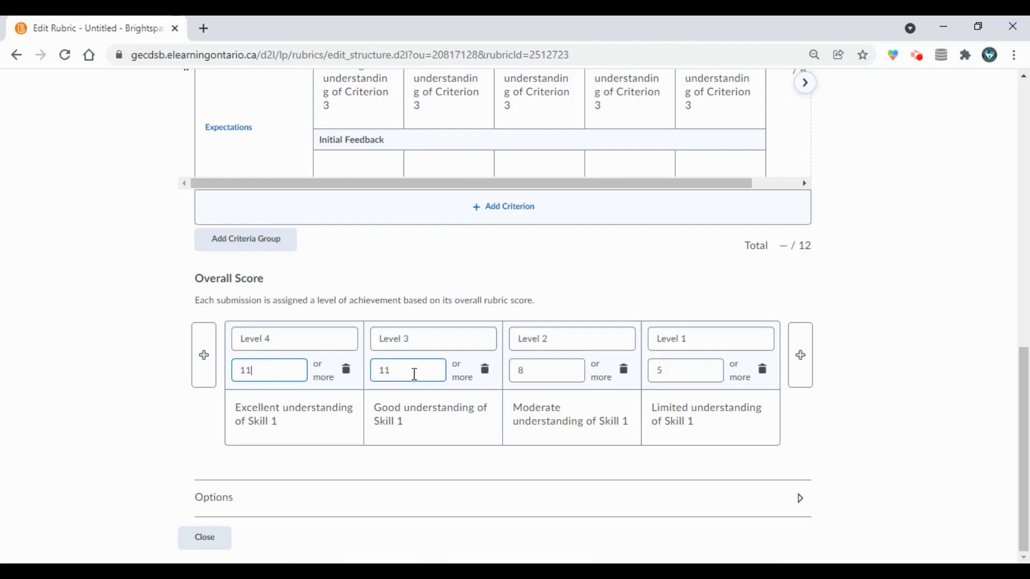
double_click(379, 370)
type("8")
Step: Set the Overall Score thresholds to 5 for Level 2 and 0 for Level 1, and close the Skill 1 rubric
left_click(522, 371)
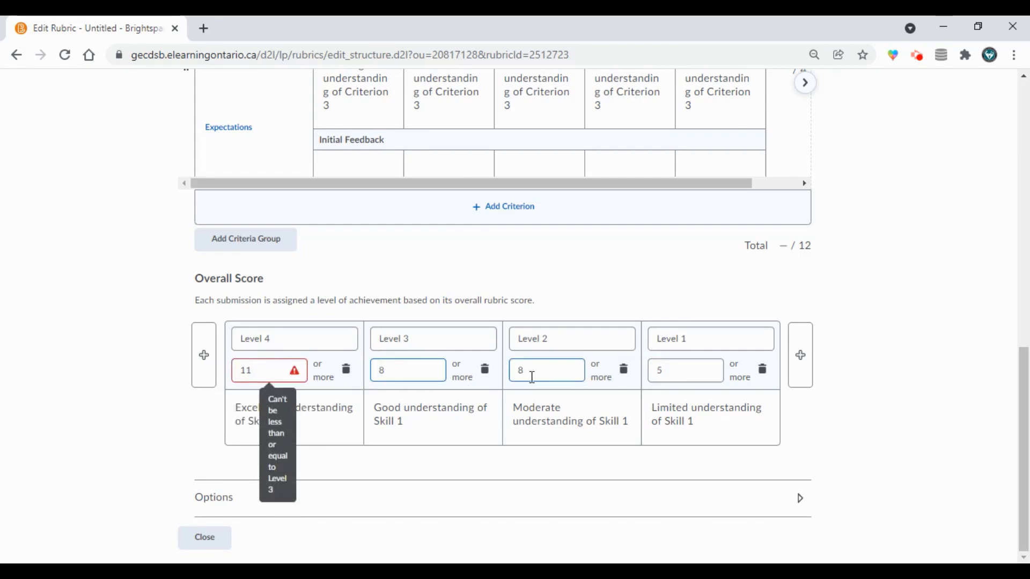
double_click(522, 371)
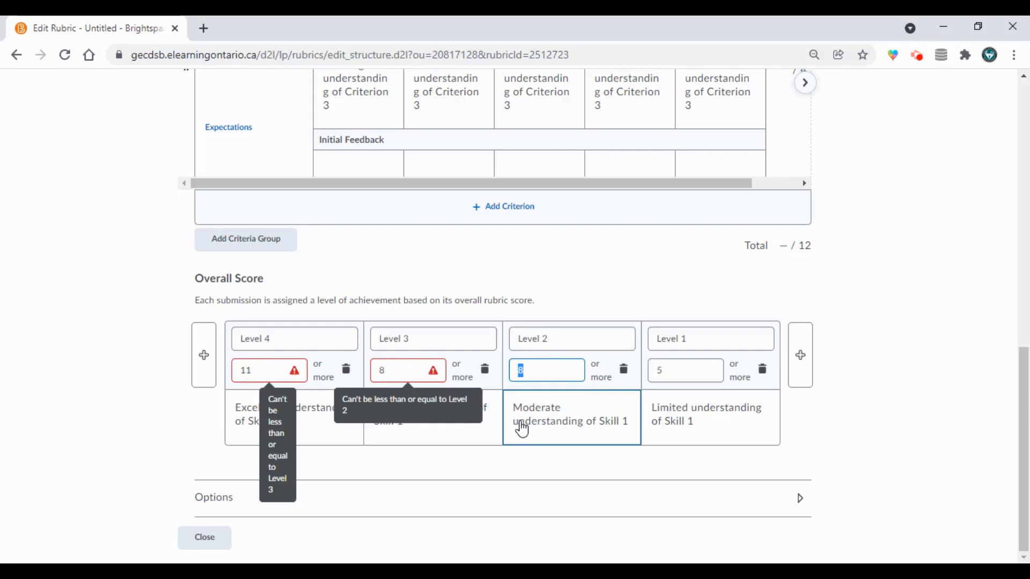
type("5")
left_click(680, 375)
double_click(651, 374)
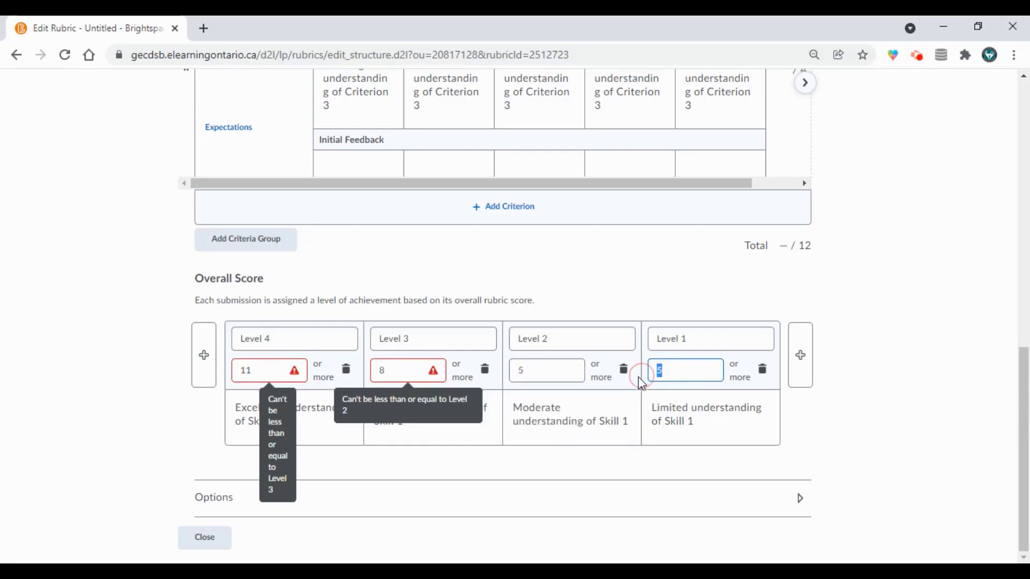
type("0")
left_click(936, 439)
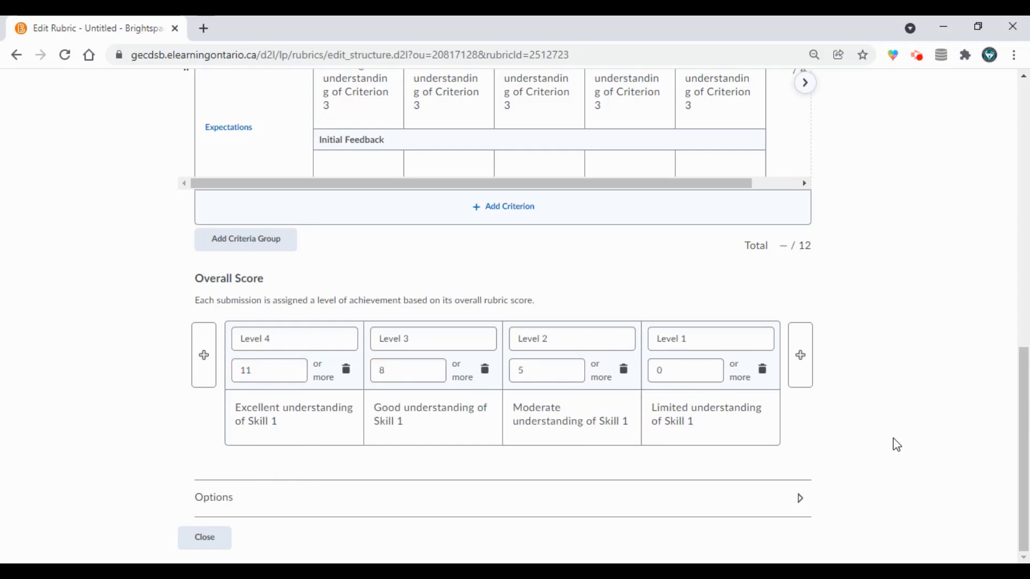
left_click(213, 542)
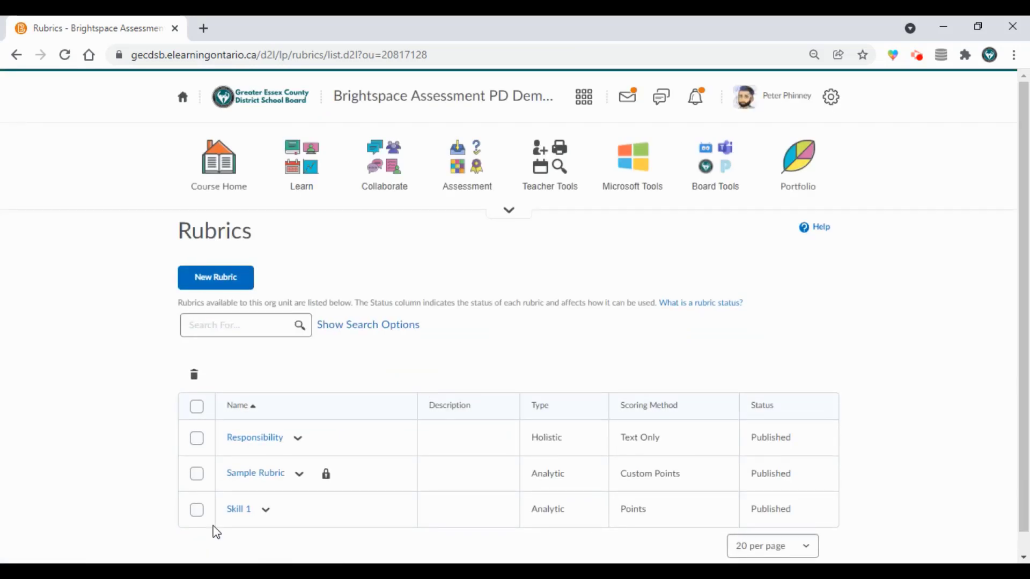
Step: Create a new rubric and set its scoring to No Score
left_click(231, 283)
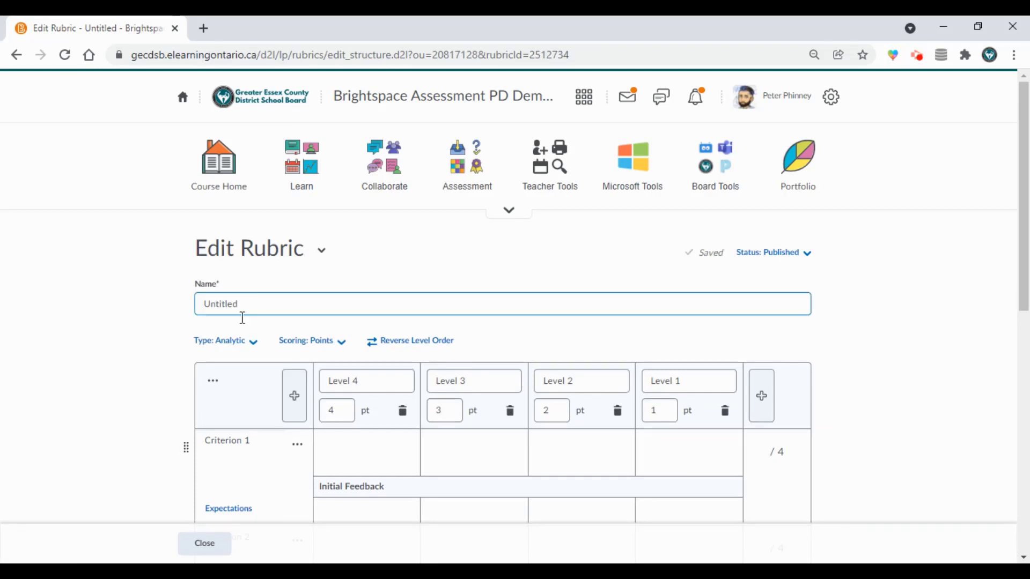
left_click(309, 345)
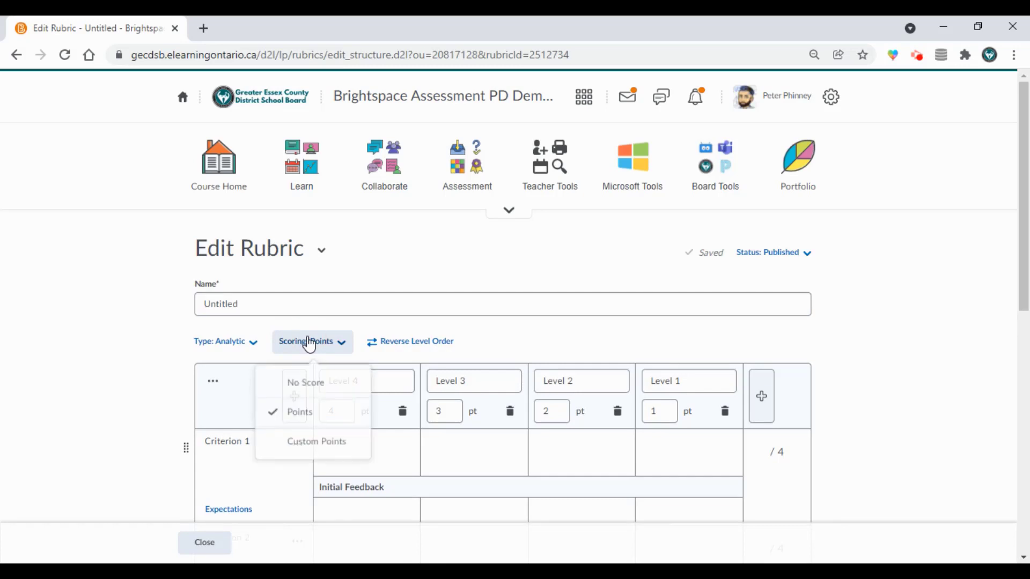
left_click(317, 381)
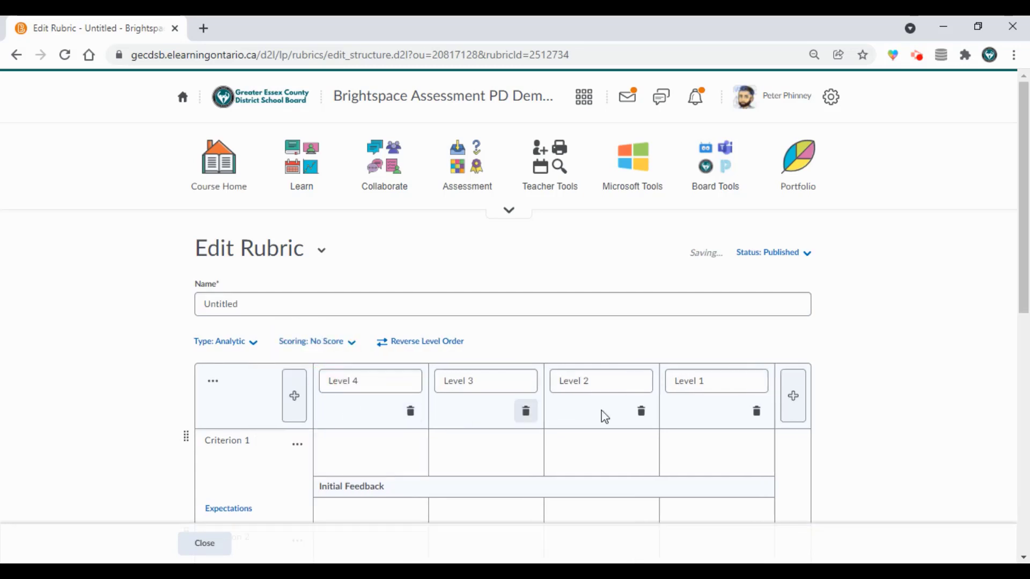
scroll(667, 407, "down", 4)
left_click(670, 409)
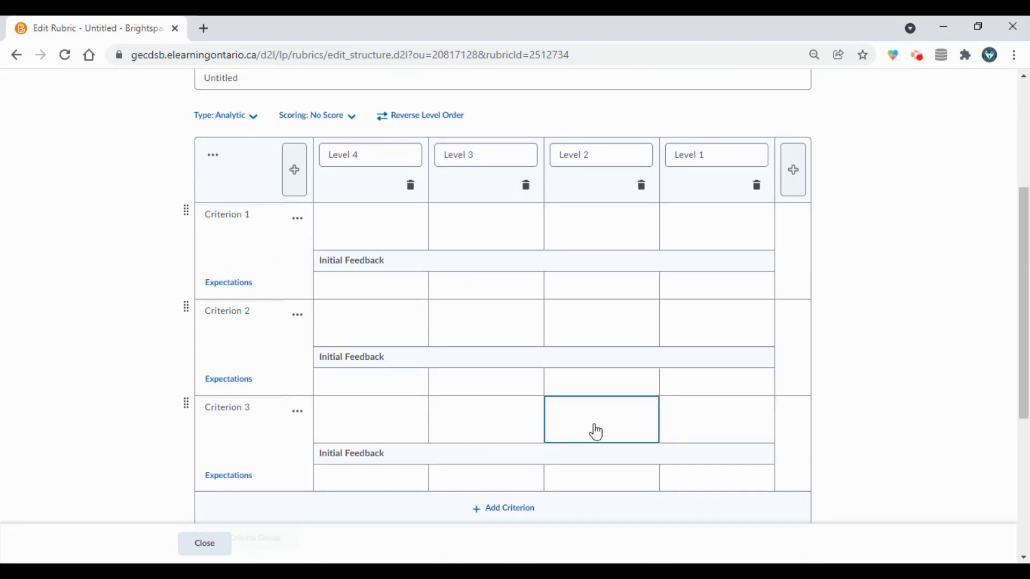
scroll(448, 212, "down", 5)
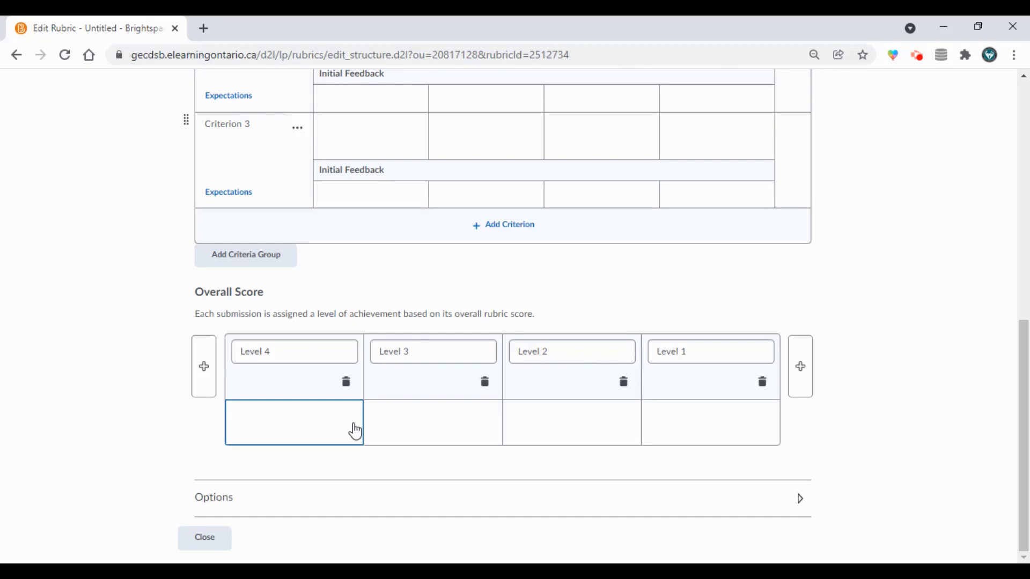
scroll(494, 347, "up", 4)
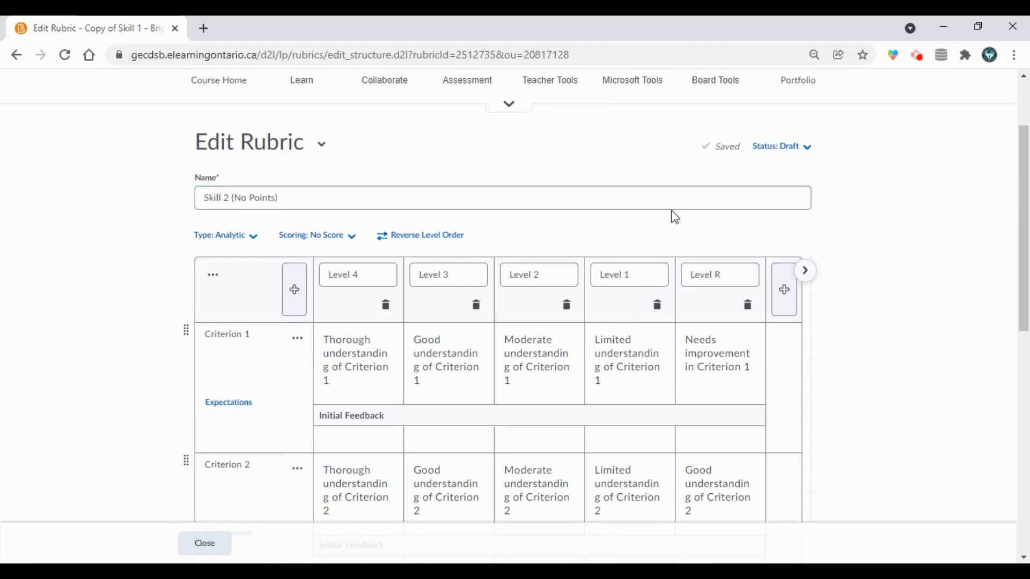
Step: Review the criteria descriptions and the Overall Score section of the Skill 2 (No Points) rubric
scroll(673, 214, "down", 3)
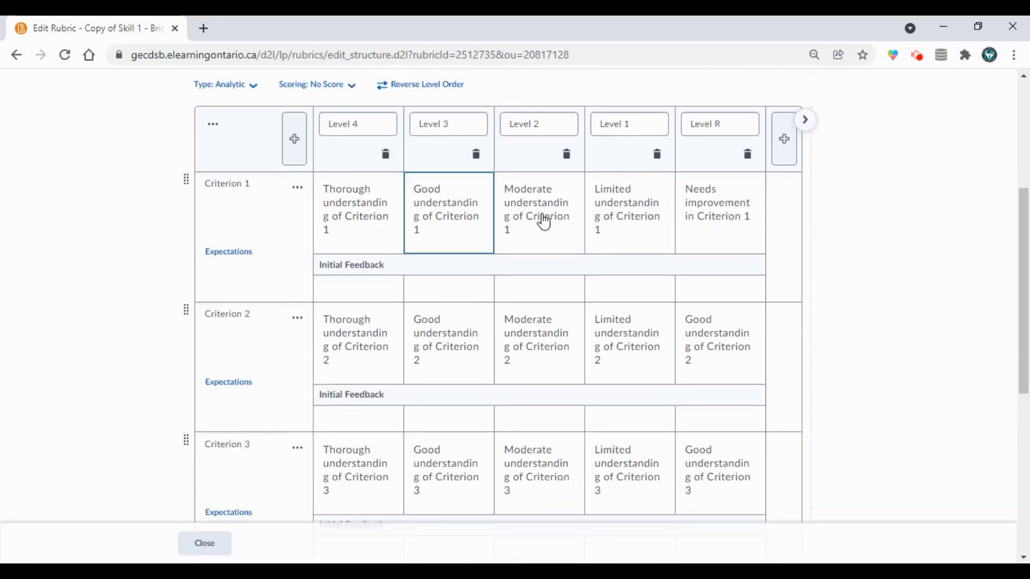
scroll(543, 221, "down", 6)
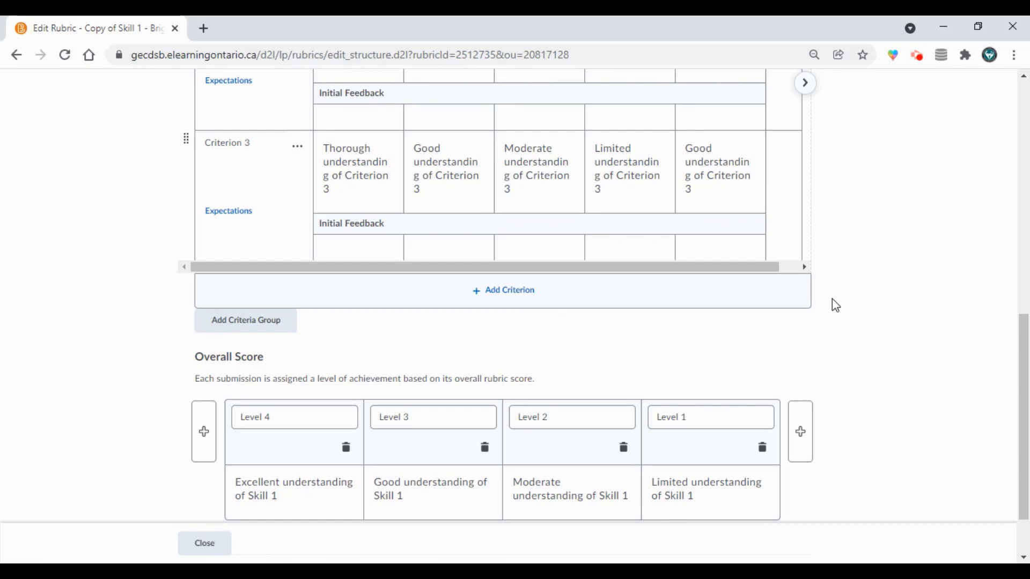
scroll(832, 299, "up", 7)
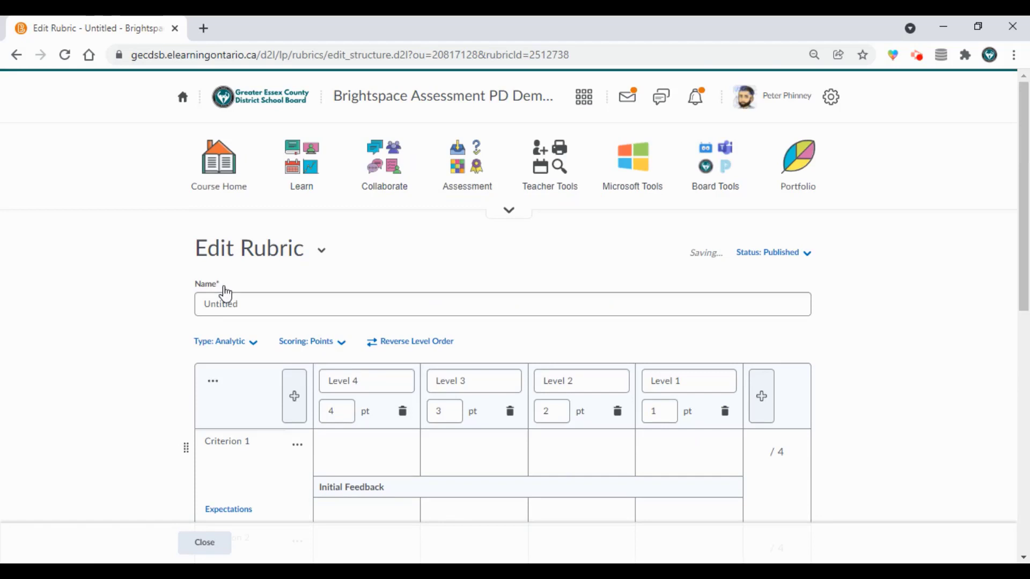
Step: Set the scoring of the new untitled analytic rubric to Custom Points
left_click(311, 347)
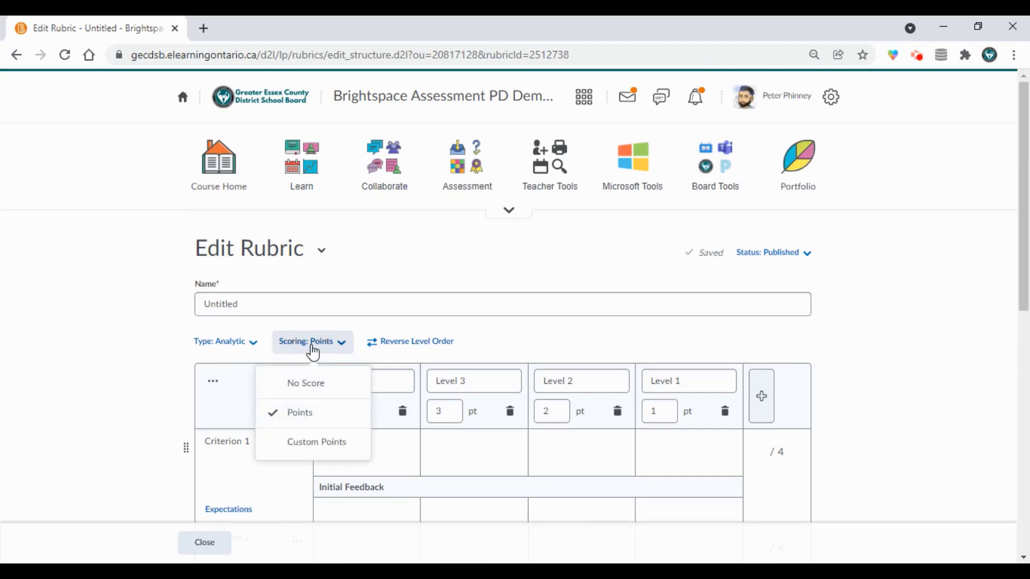
left_click(338, 442)
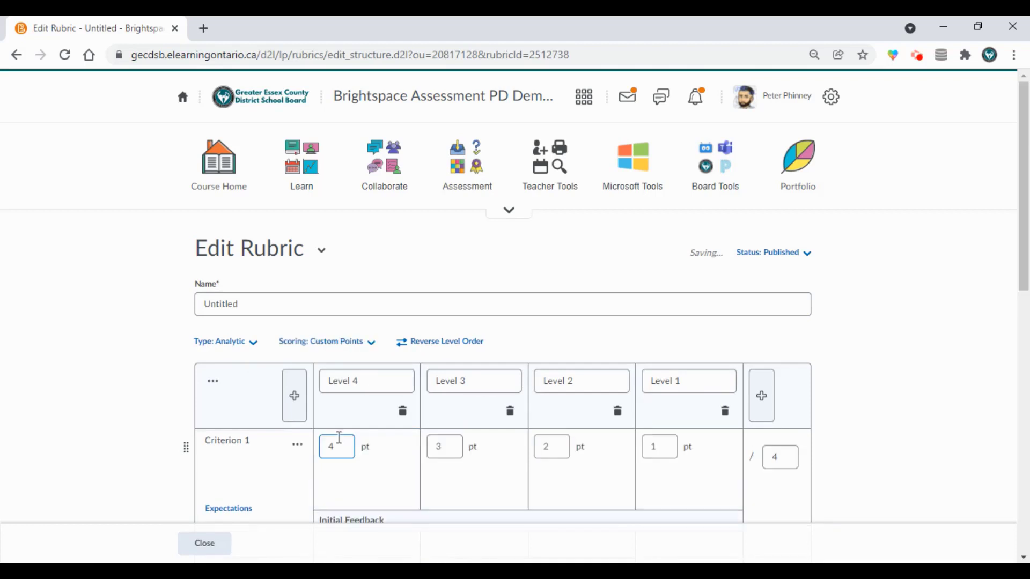
scroll(339, 439, "down", 3)
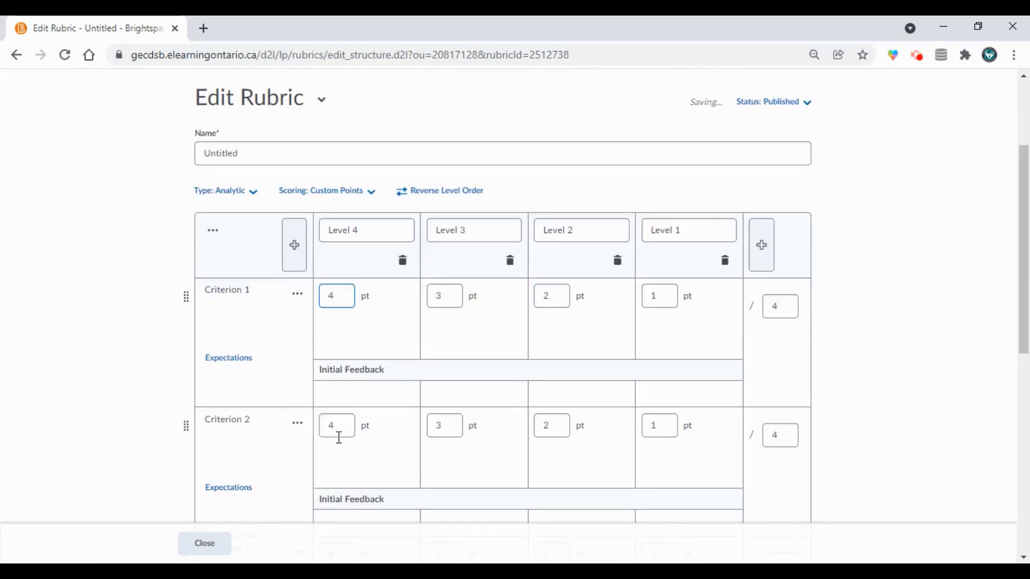
scroll(338, 432, "down", 2)
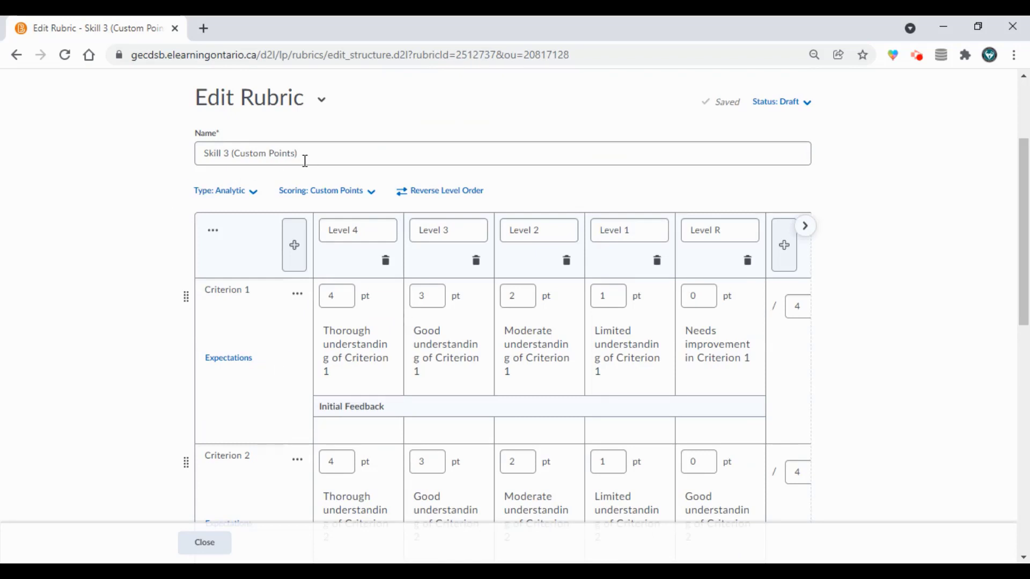
Step: In the Skill 3 (Custom Points) rubric, set Criterion 1's points to 8, 6, 4 and 2 for Levels 4, 3, 2 and 1
scroll(337, 196, "down", 3)
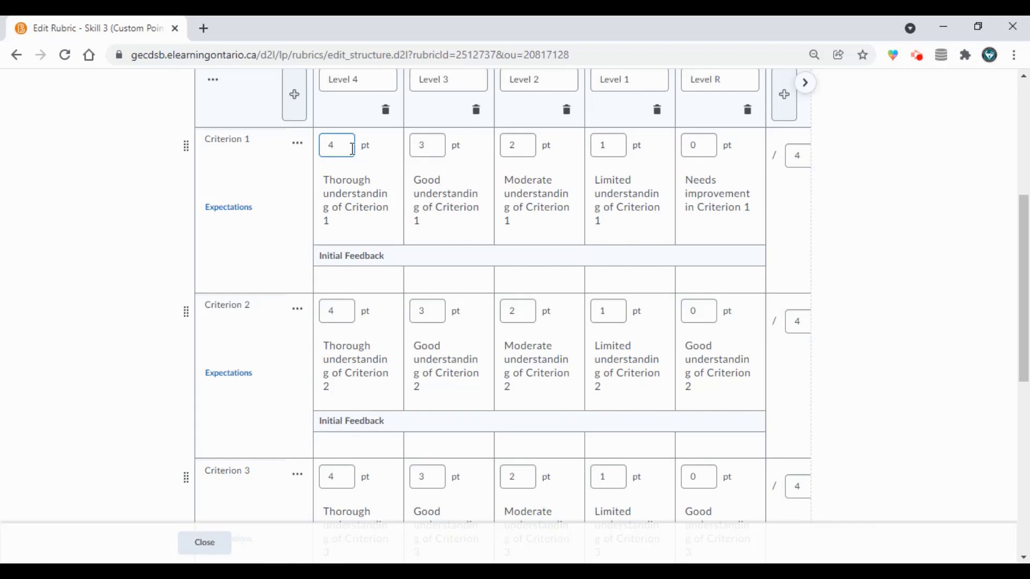
left_click(334, 144)
double_click(334, 144)
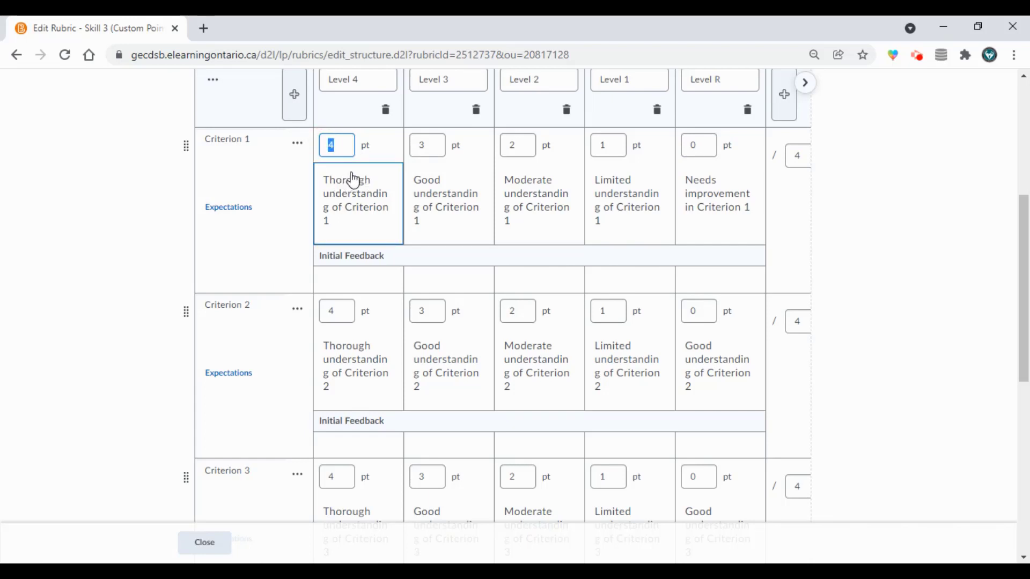
type("8")
double_click(424, 146)
type("6")
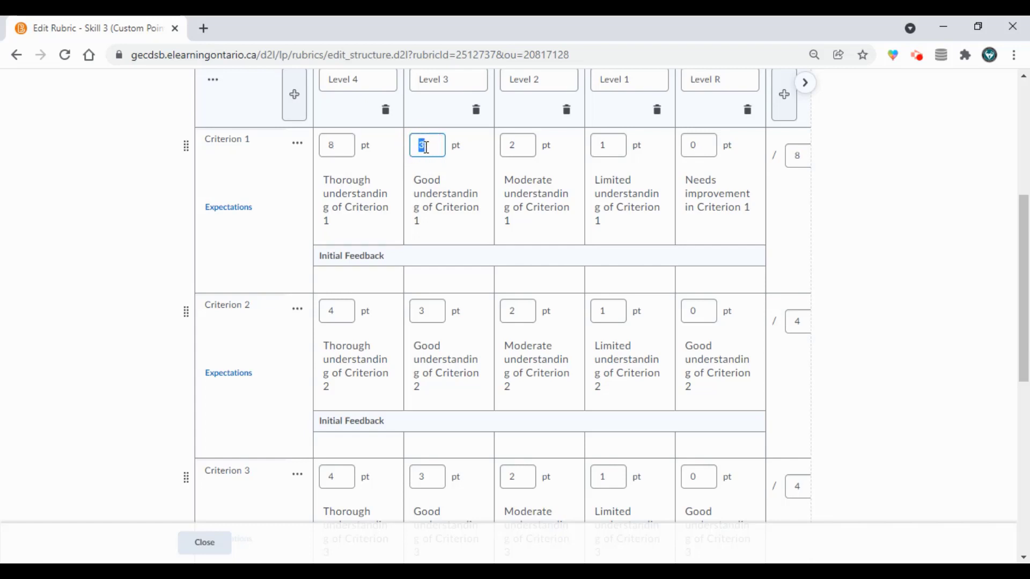
left_click(520, 146)
double_click(520, 146)
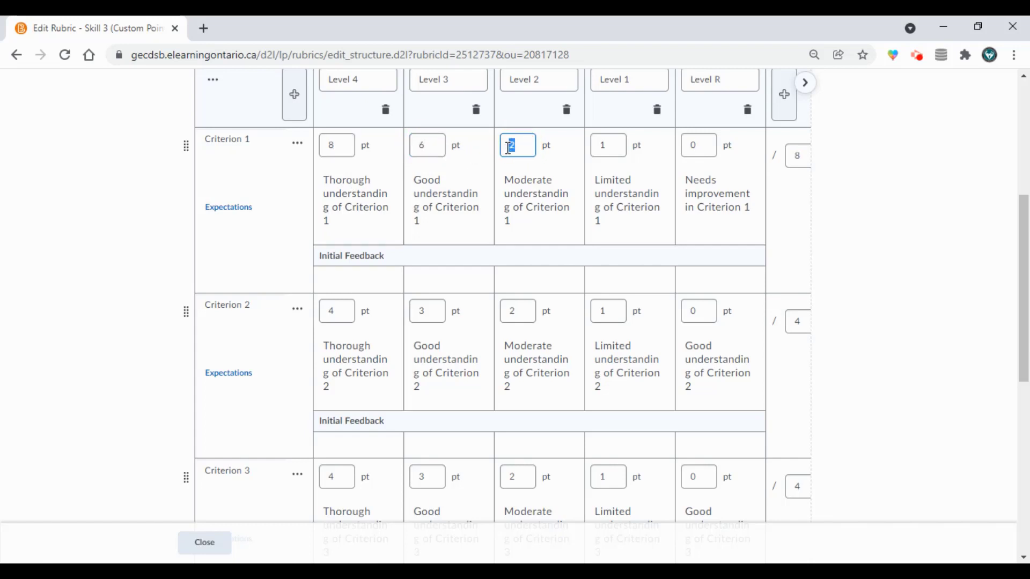
type("4")
double_click(616, 145)
type("2")
left_click(851, 238)
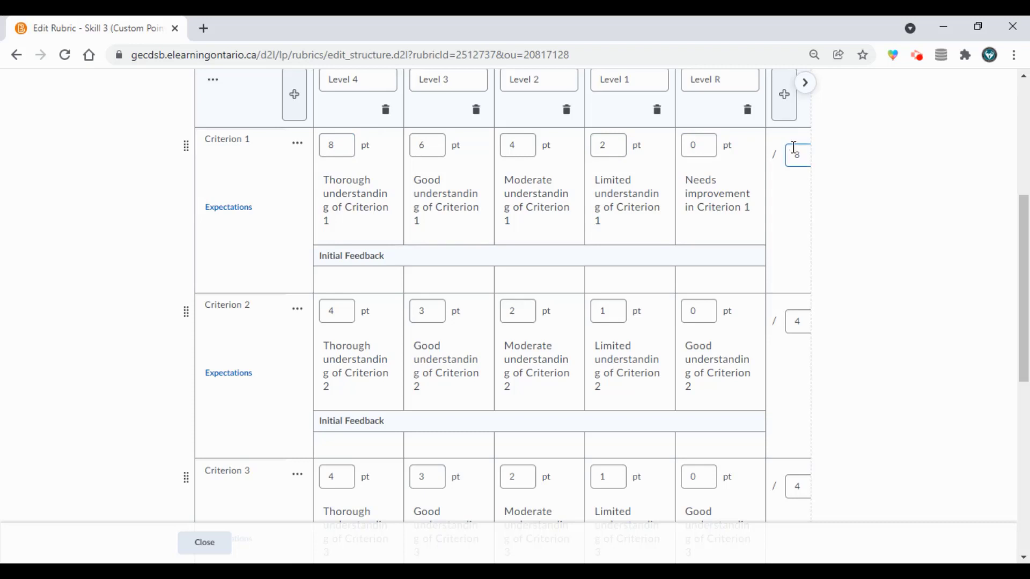
Step: Set Criterion 3's points to 2 for Level 4 and 1.5 for Level 3
scroll(795, 150, "down", 2)
scroll(794, 333, "down", 3)
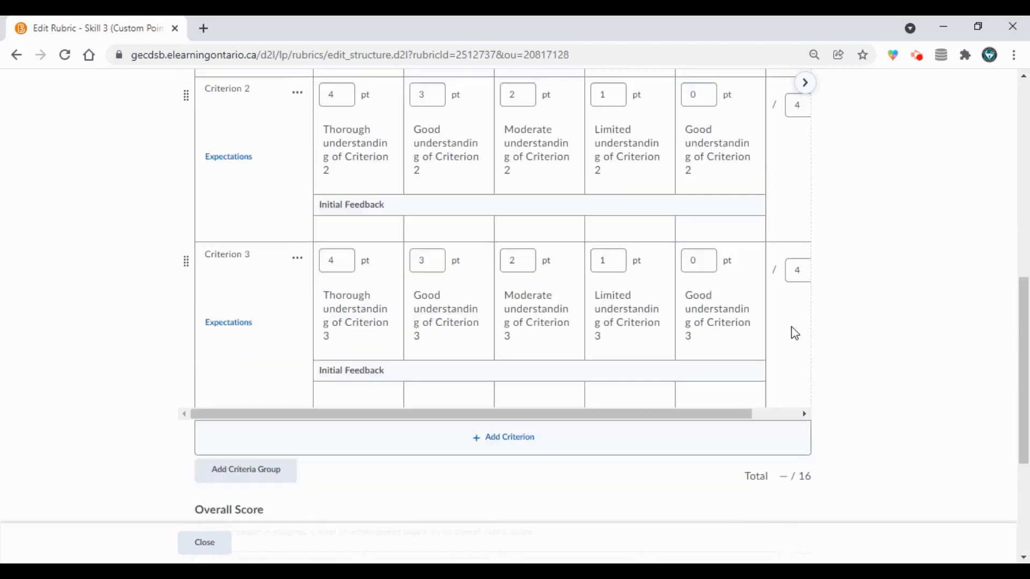
scroll(794, 323, "up", 2)
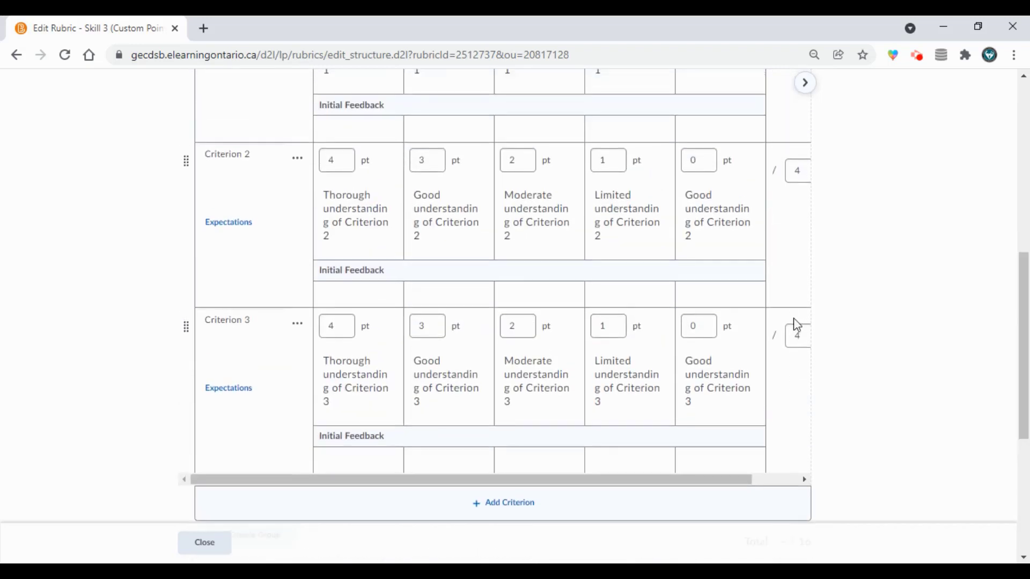
scroll(797, 325, "up", 4)
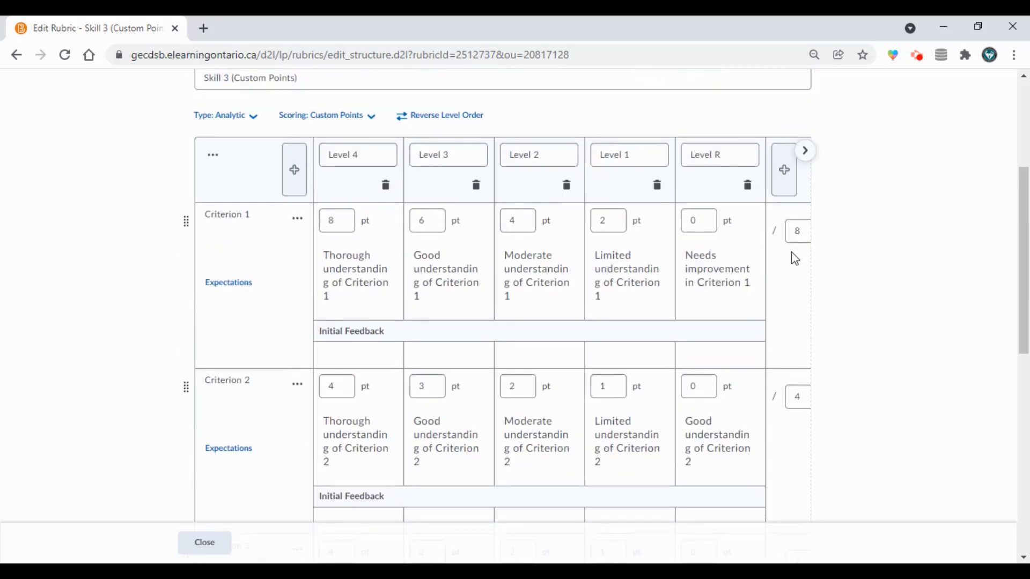
scroll(794, 258, "down", 1)
left_click(346, 313)
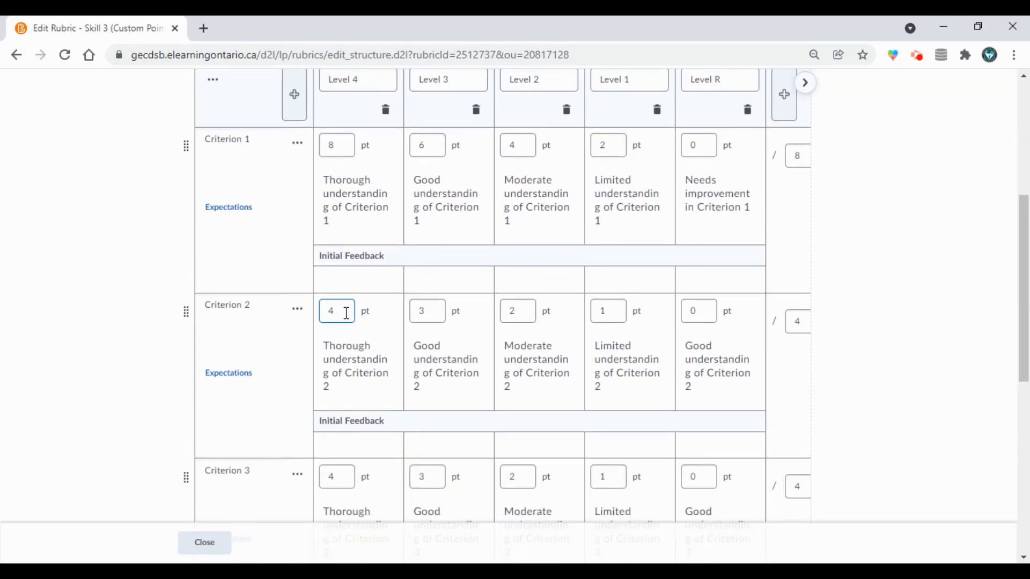
scroll(346, 314, "down", 1)
double_click(333, 401)
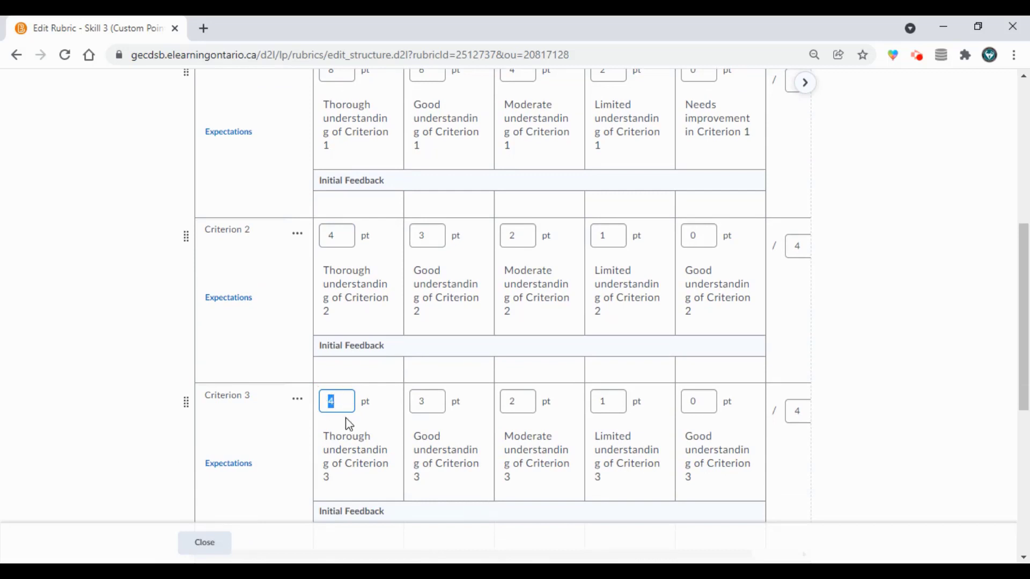
type("2")
double_click(424, 402)
type("1")
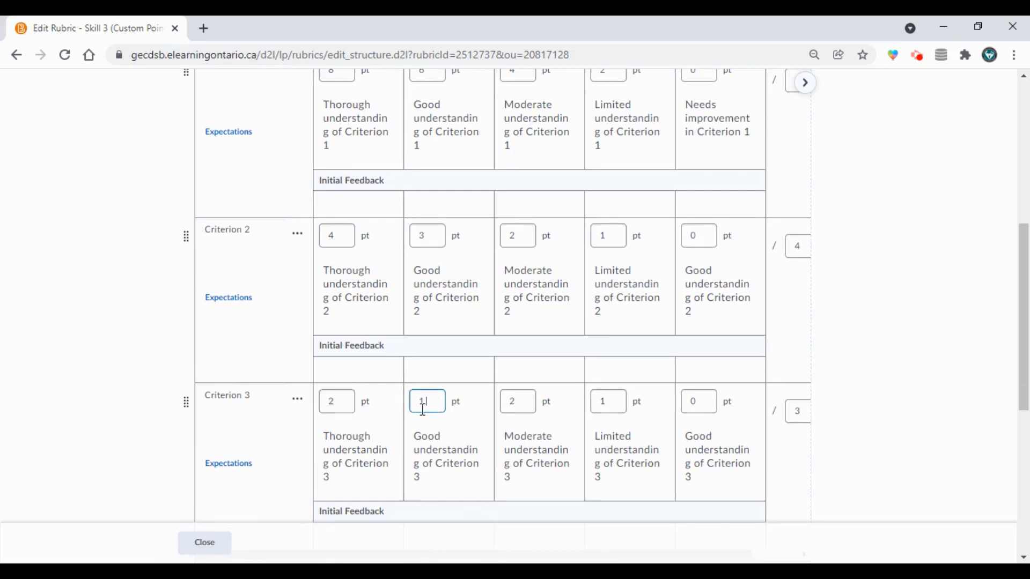
type(".5")
Step: Set Criterion 3's points to 1 for Level 2 and 0.5 for Level 1
double_click(511, 402)
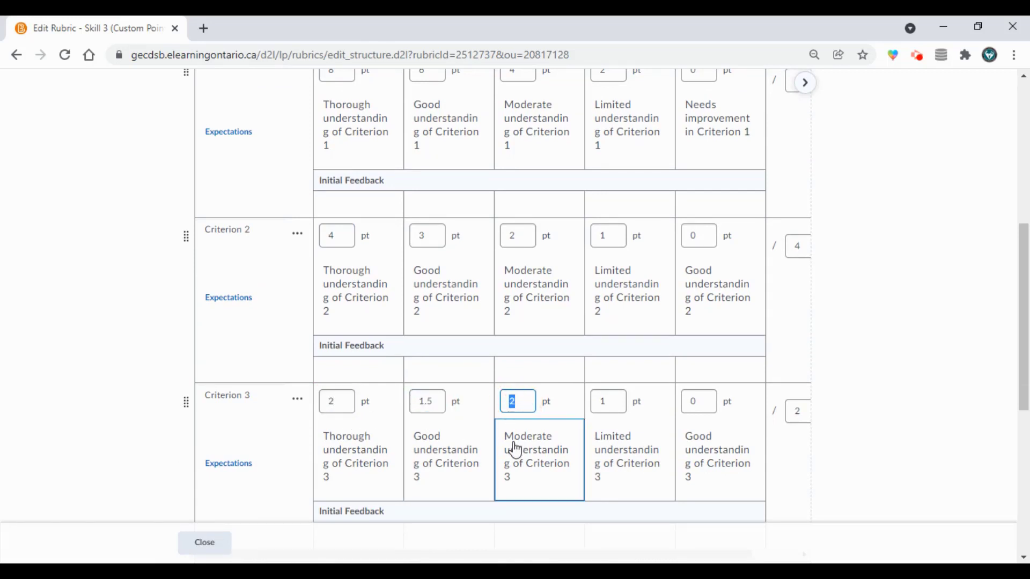
type("1")
double_click(616, 402)
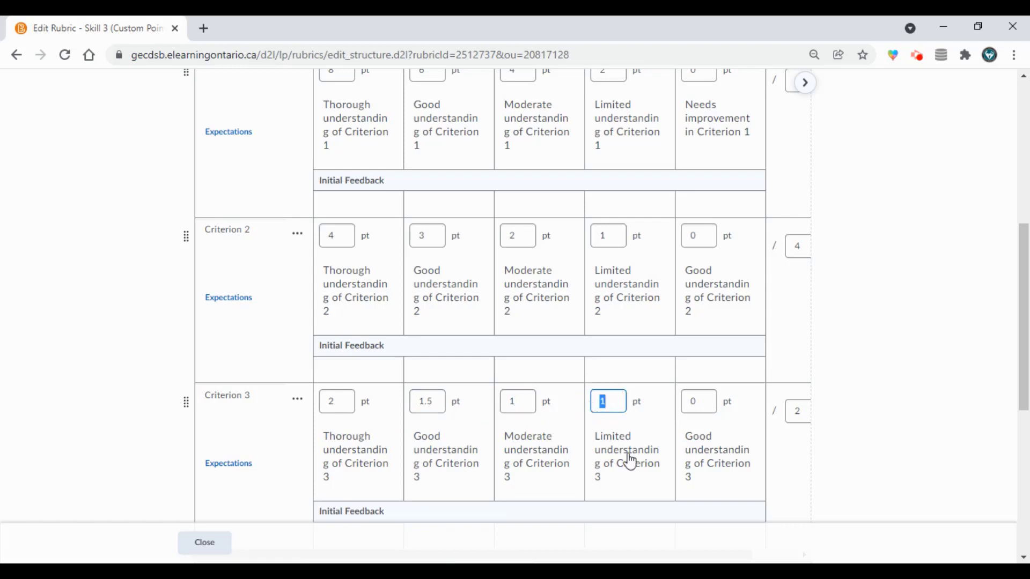
type("0.5")
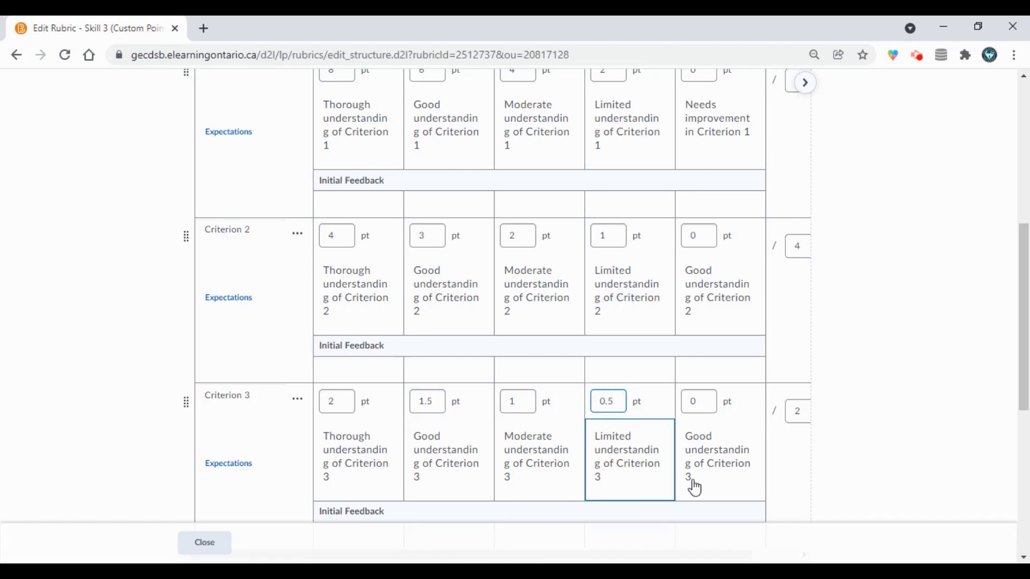
Step: In the Overall Score section of the Skill 3 (Custom Points) rubric, set the Level 4 threshold to 12 or more
left_click(790, 468)
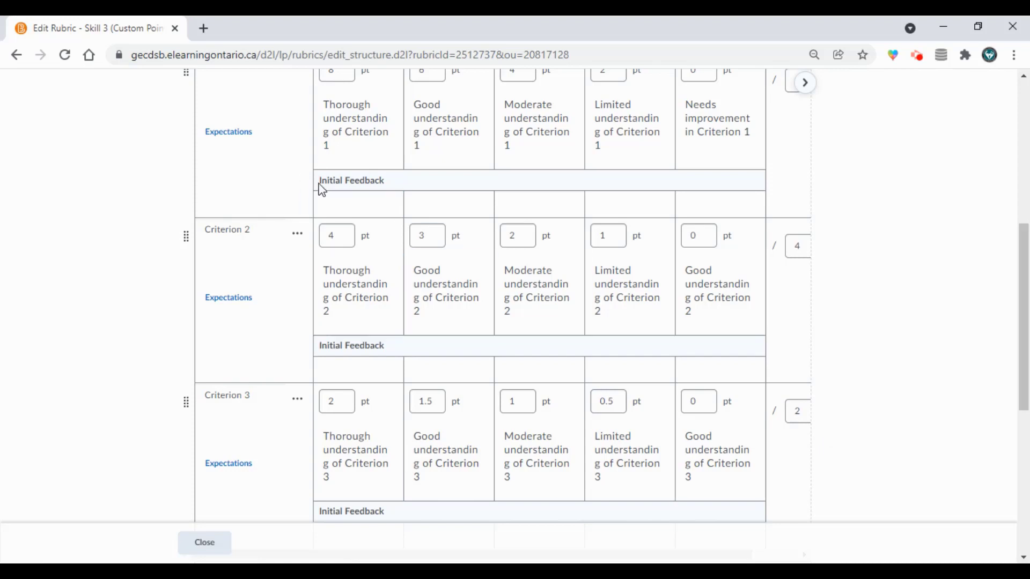
scroll(277, 197, "up", 2)
scroll(345, 253, "down", 5)
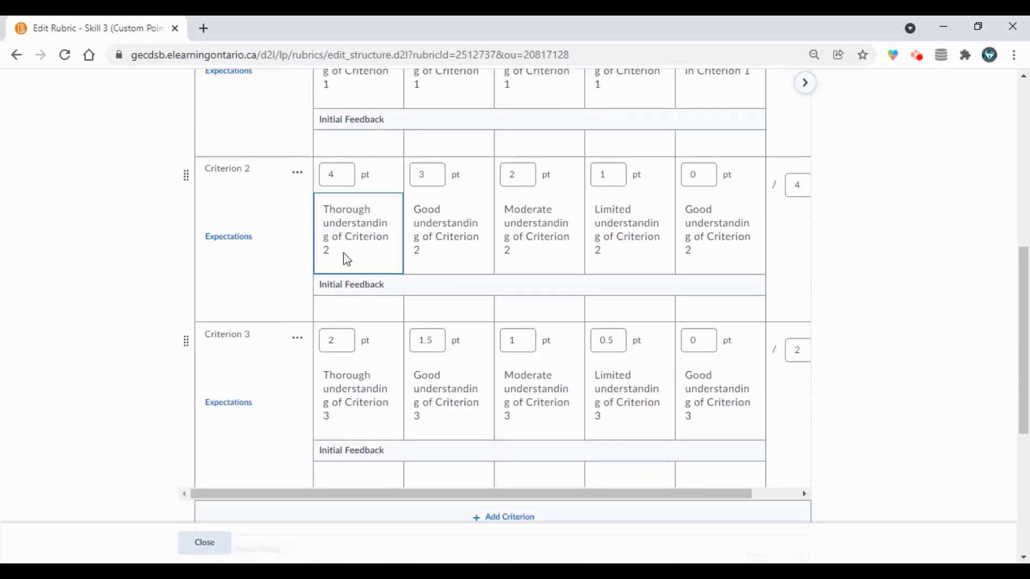
scroll(344, 260, "down", 1)
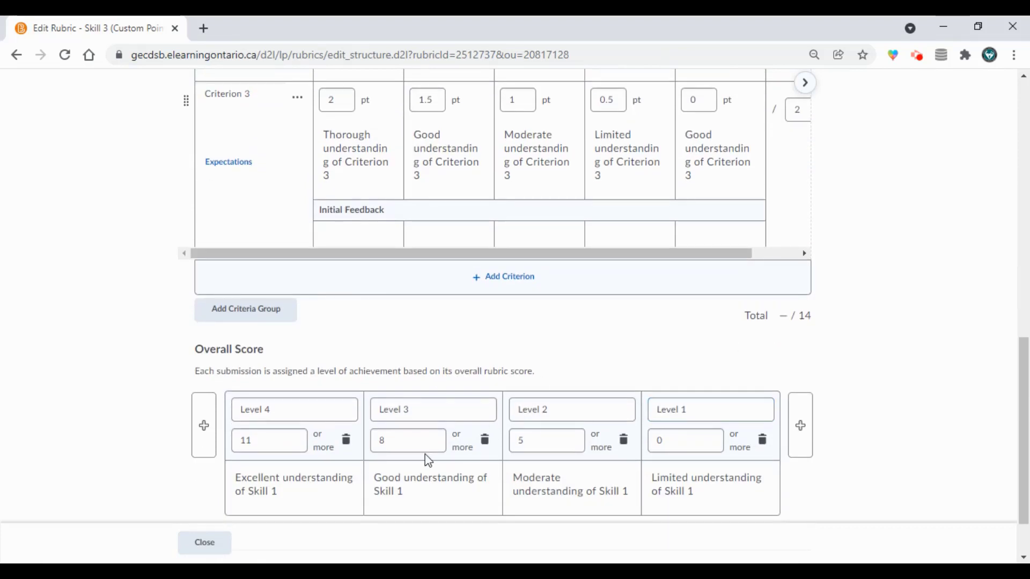
left_click(271, 443)
left_click(288, 442)
key("BackSpace")
type("2")
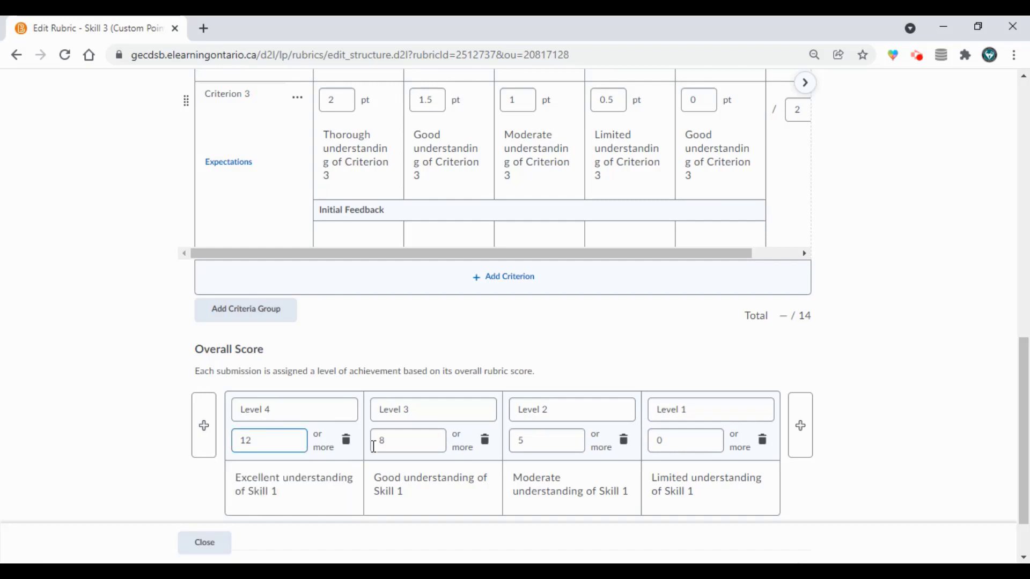
Step: Set the Overall Score thresholds to 9 or more for Level 3 and 6 or more for Level 2
left_click(387, 444)
key("BackSpace")
type("9")
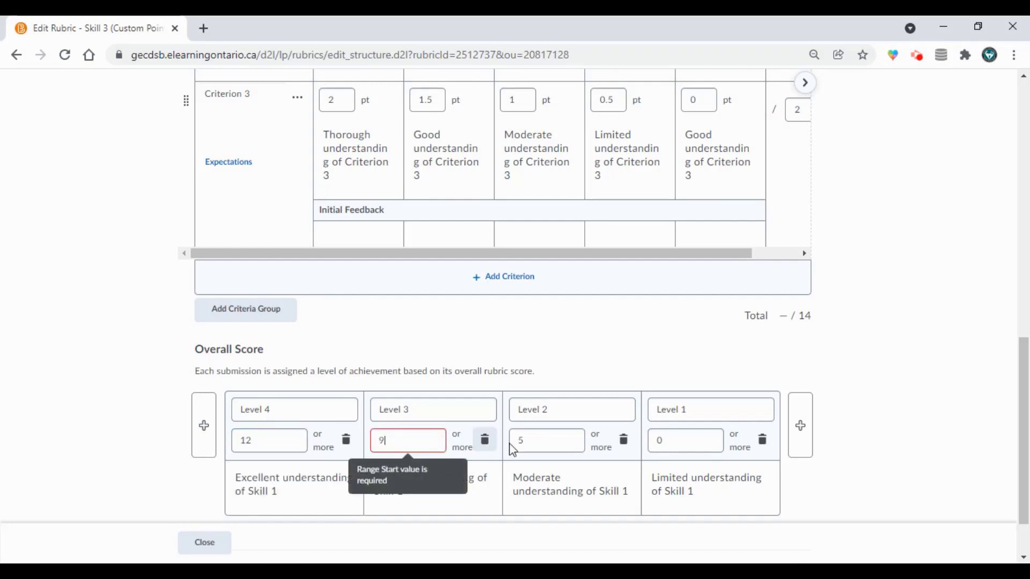
left_click(538, 448)
key("BackSpace")
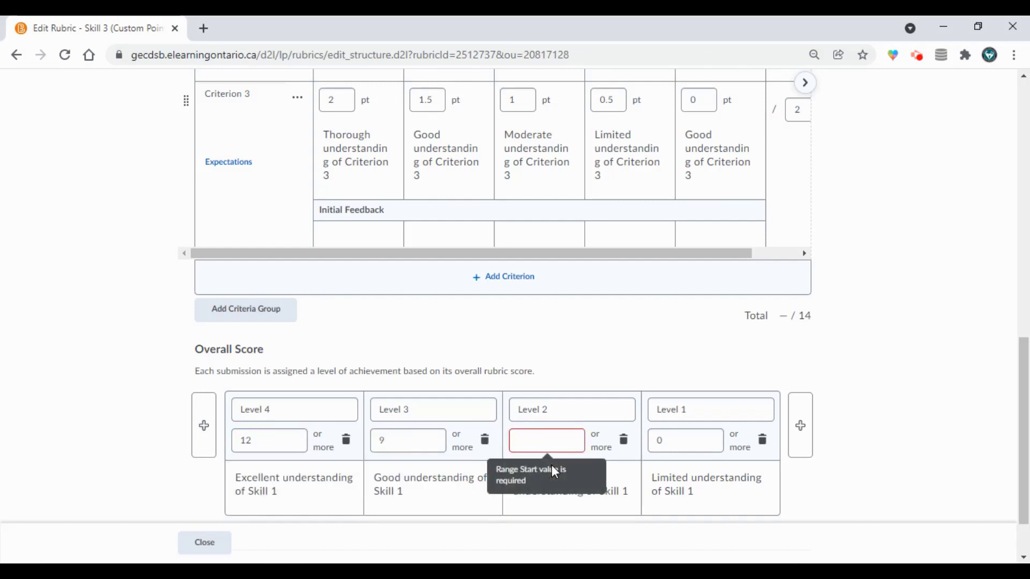
type("6")
left_click(884, 450)
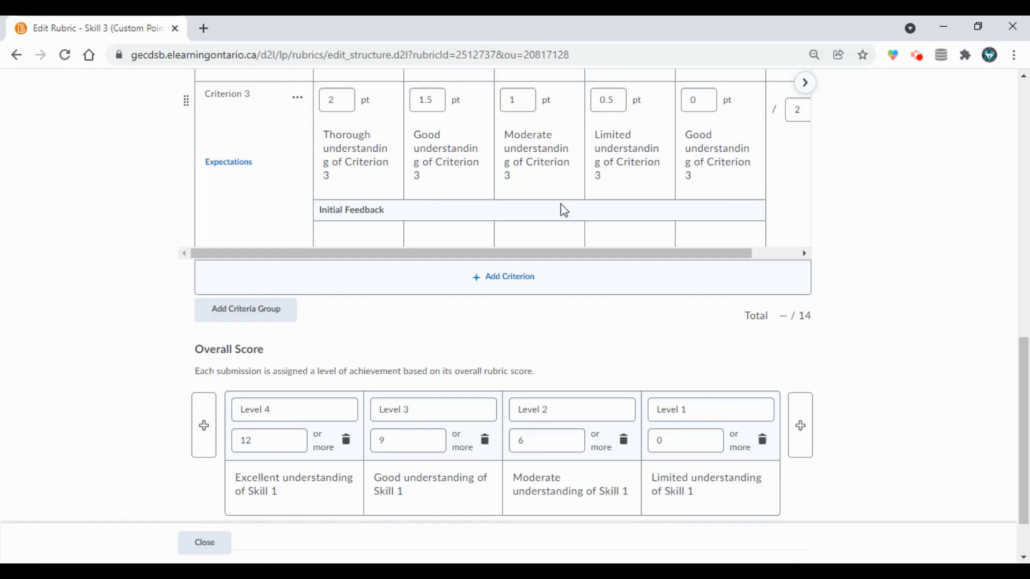
Step: Review the points of all Skill 3 criteria and close the rubric to return to the rubrics list
scroll(561, 210, "up", 6)
scroll(563, 212, "up", 2)
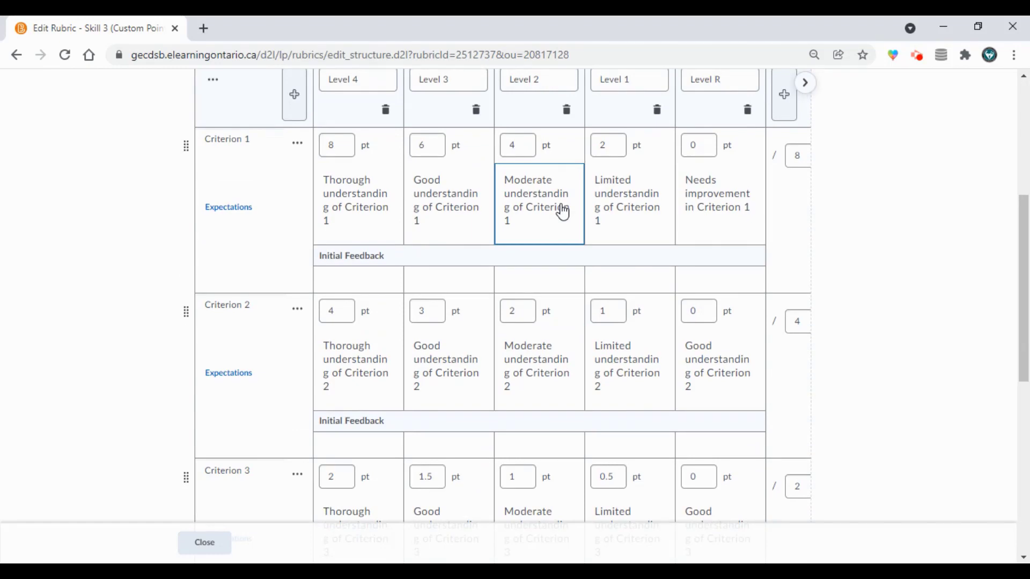
scroll(464, 229, "down", 5)
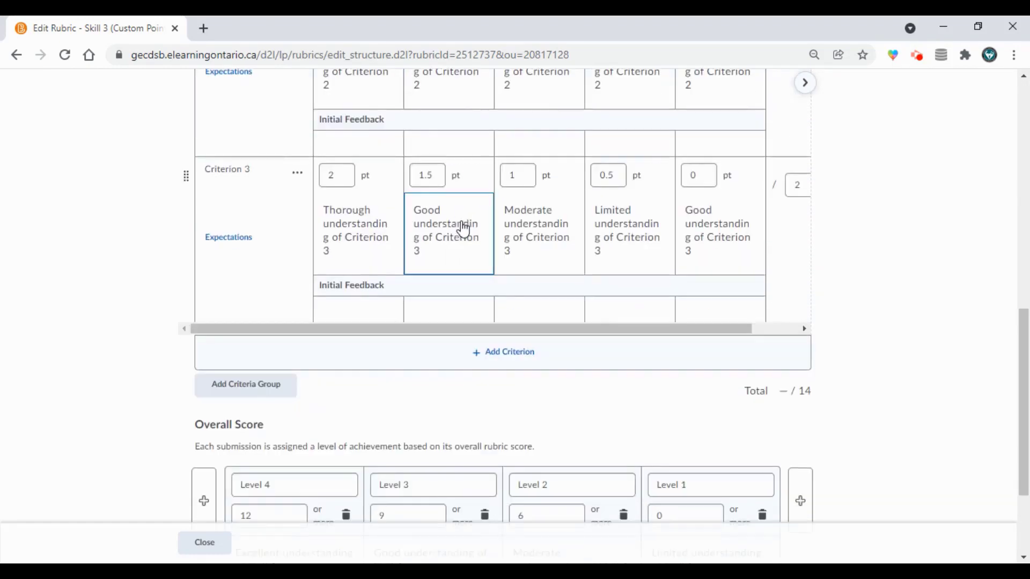
scroll(459, 229, "up", 10)
scroll(440, 234, "down", 2)
scroll(441, 233, "down", 10)
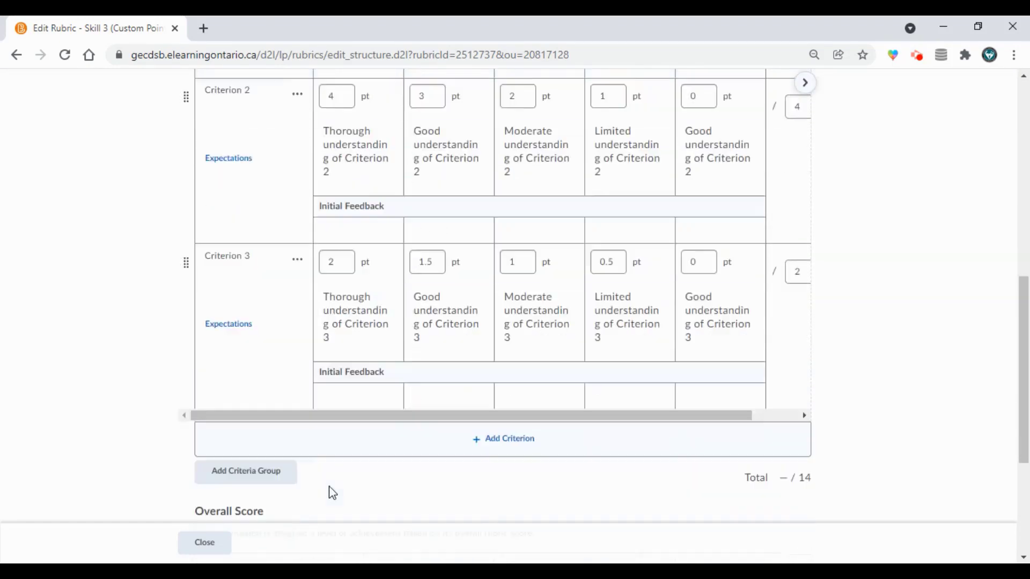
left_click(225, 544)
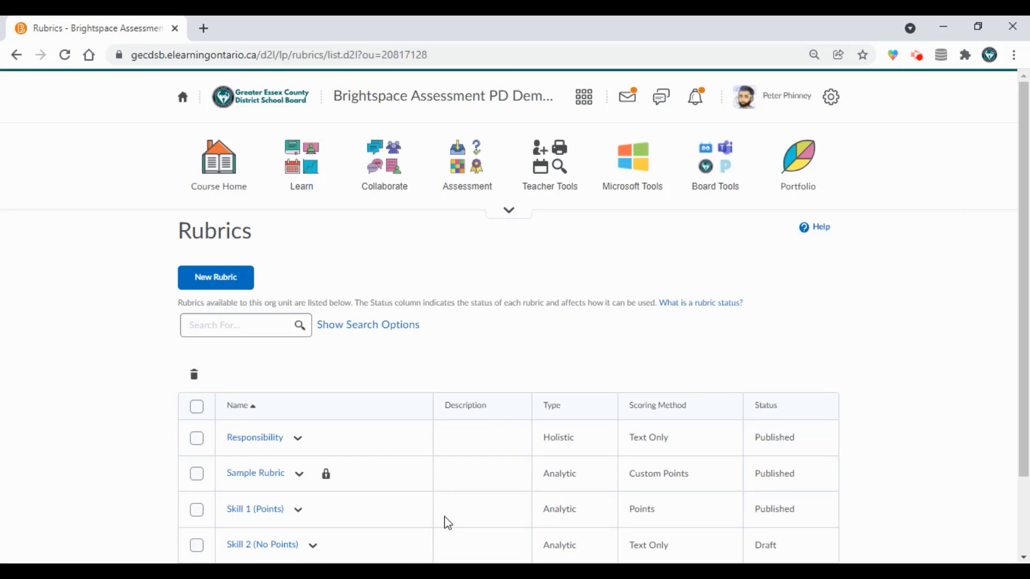
Step: Open the Skill 2 (No Points) rubric from the rubrics list and change its status to Published
scroll(427, 473, "down", 2)
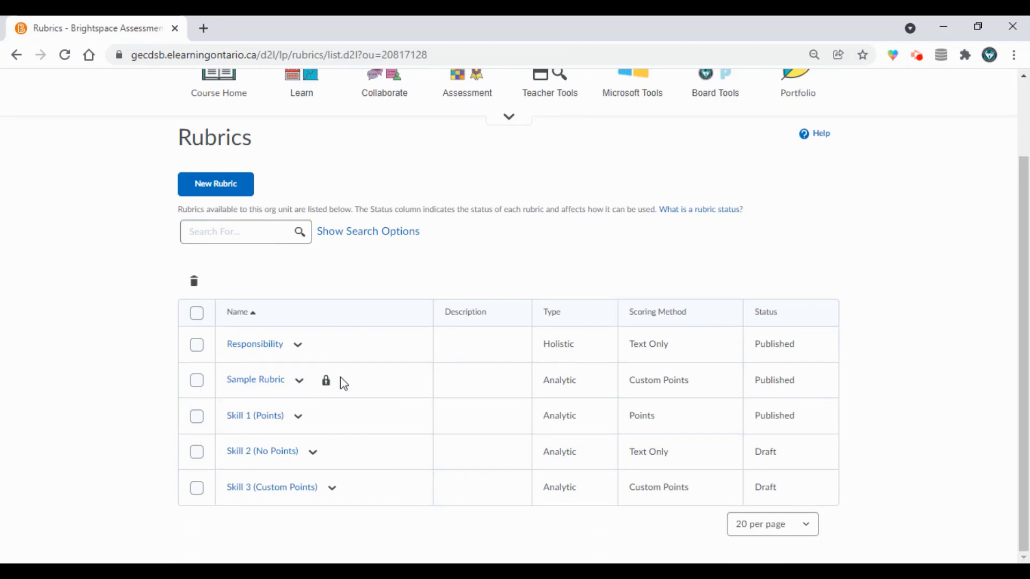
mouse_move(325, 388)
left_click(277, 452)
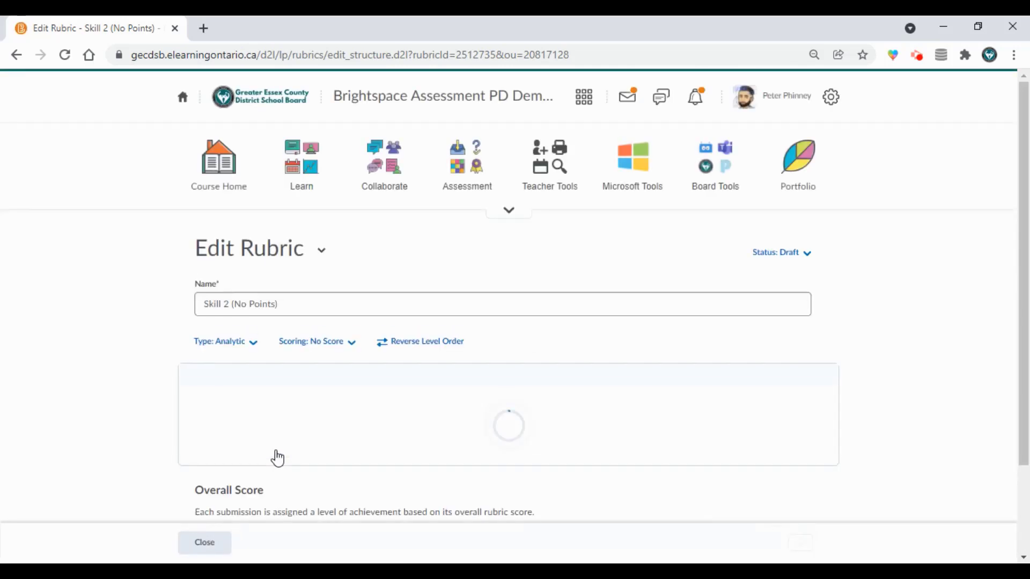
left_click(806, 263)
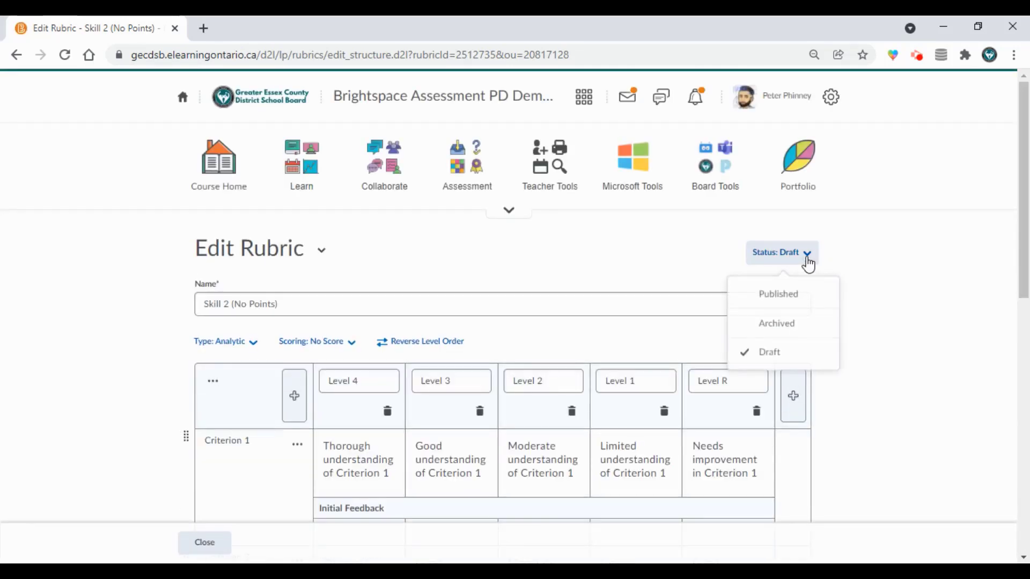
left_click(800, 300)
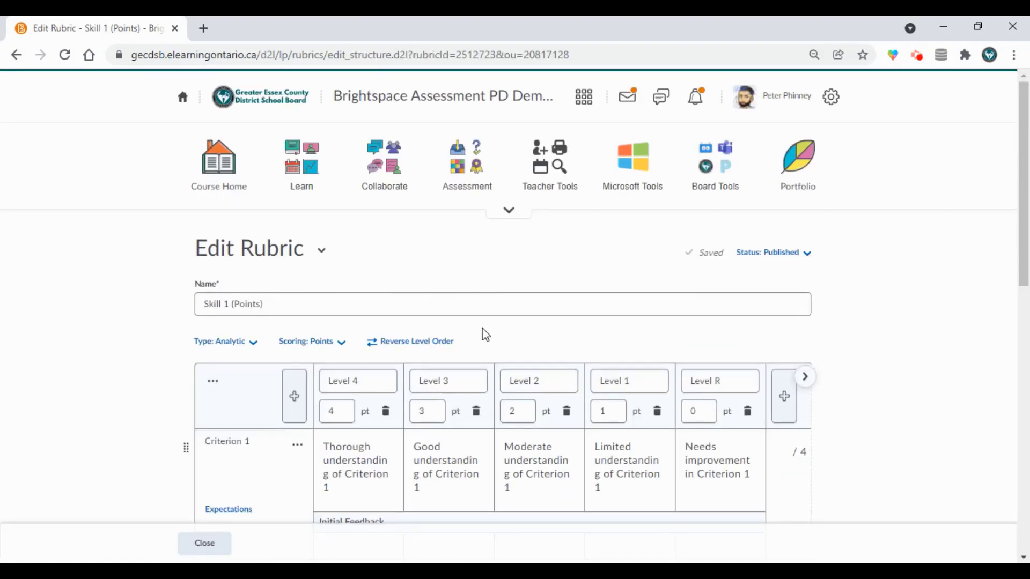
Step: Look through the Skill 1 (Points) rubric's criteria and add a second criteria group below Criterion 3
scroll(486, 335, "down", 3)
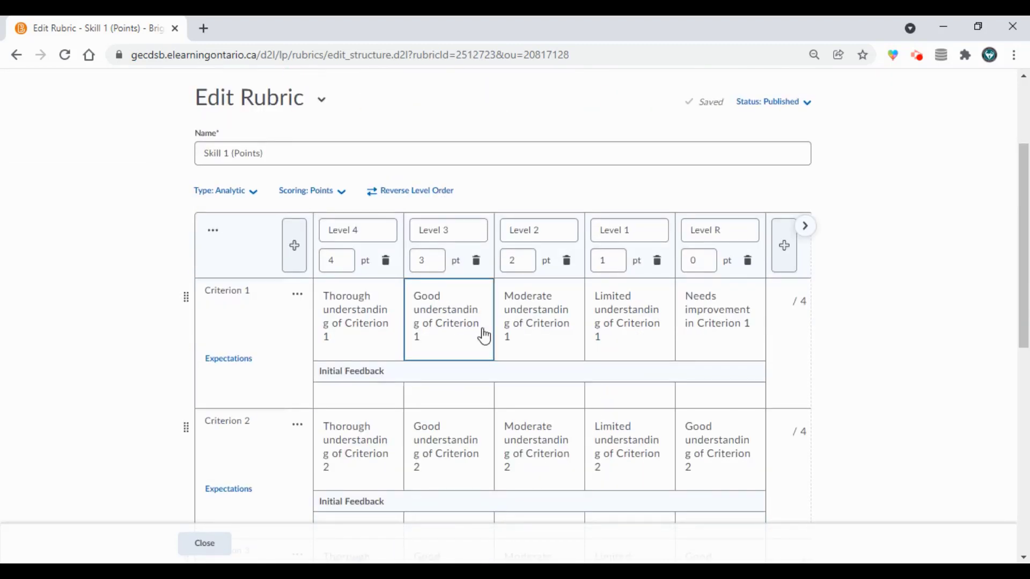
scroll(283, 310, "down", 5)
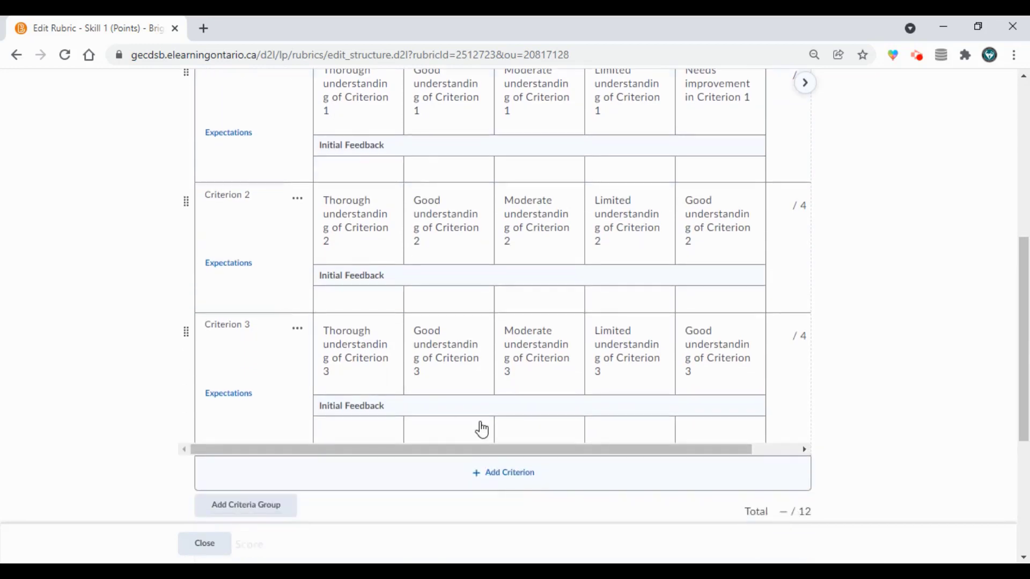
scroll(523, 475, "up", 6)
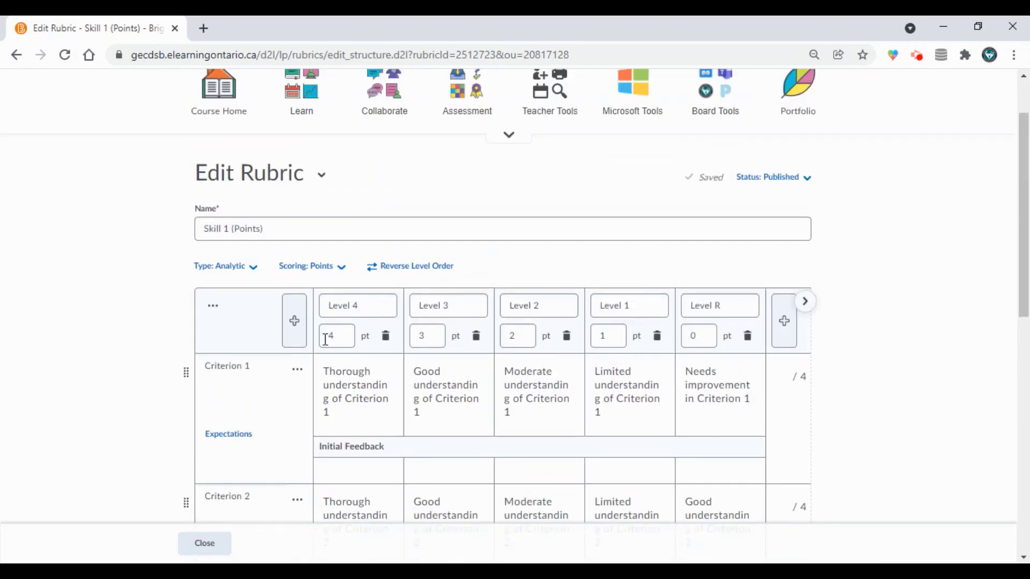
scroll(481, 363, "down", 7)
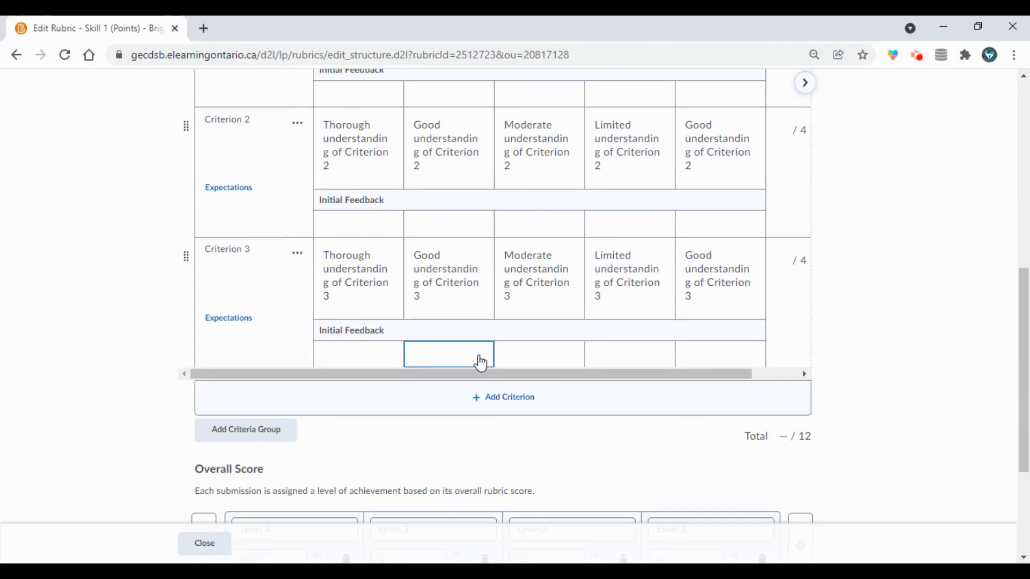
left_click(293, 443)
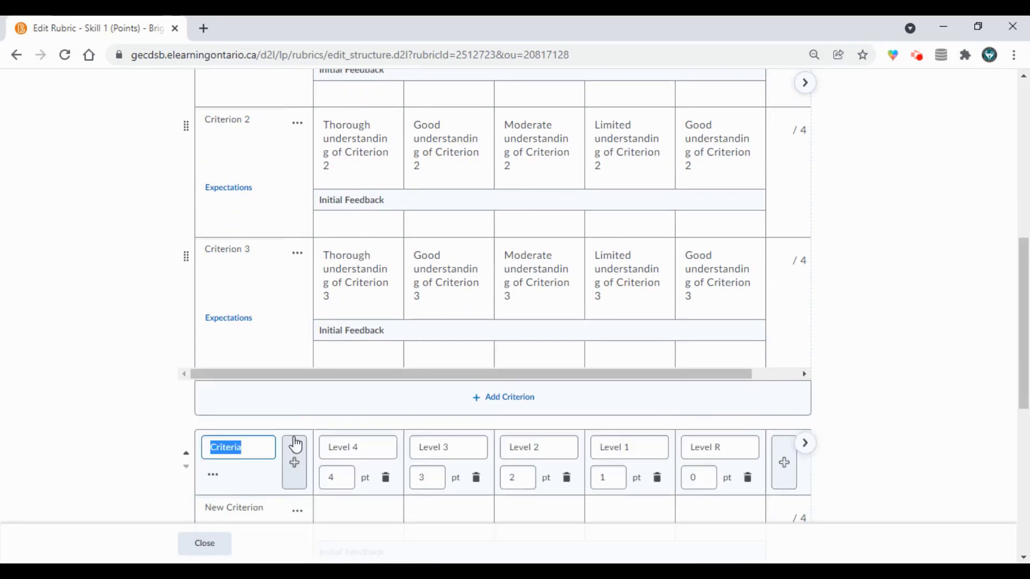
Step: Check the first criteria group's name and rename the new criteria group LG2
scroll(299, 443, "down", 5)
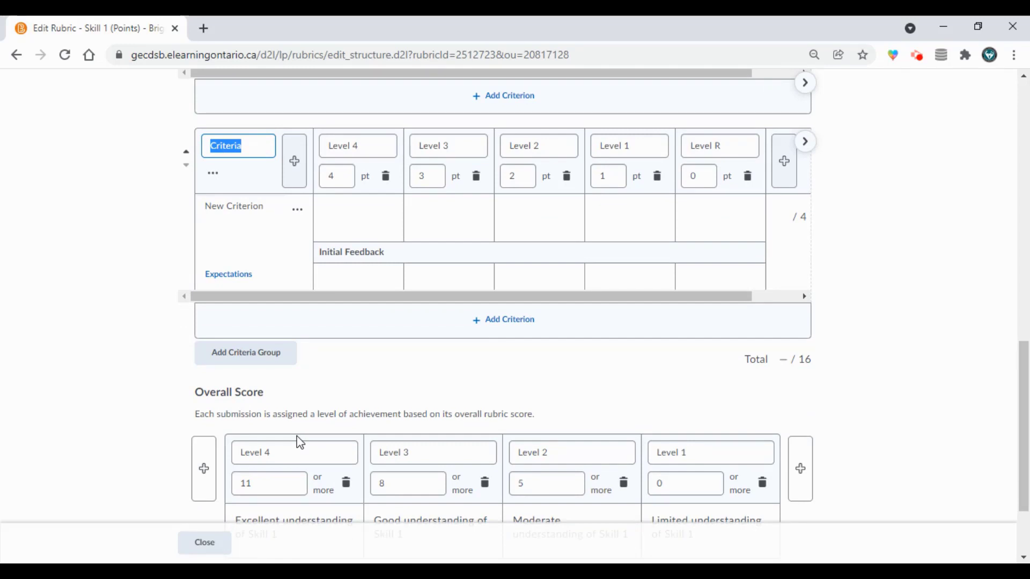
scroll(298, 439, "up", 8)
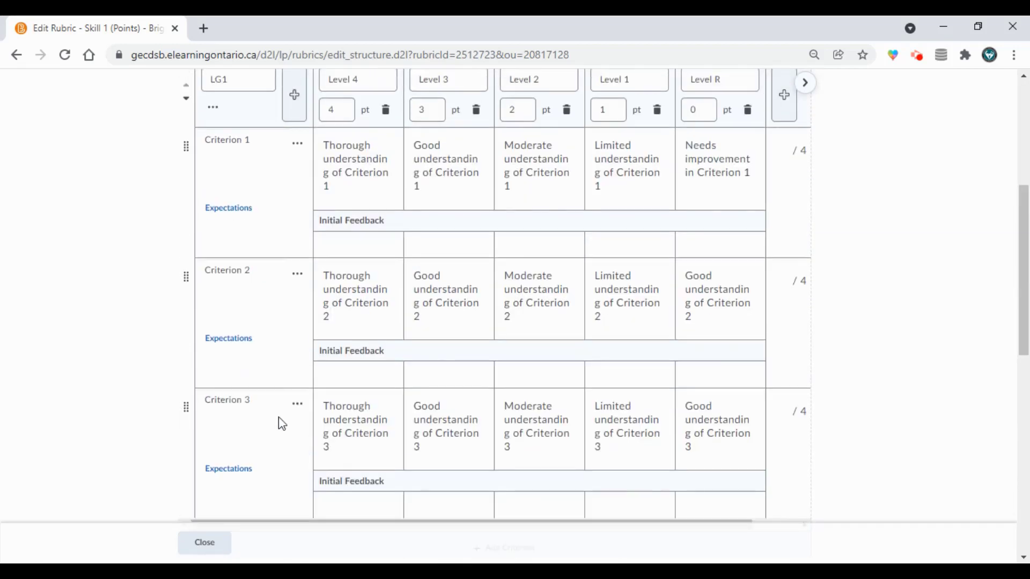
left_click(252, 79)
scroll(243, 88, "up", 1)
left_click_drag(240, 159, 209, 160)
left_click(251, 161)
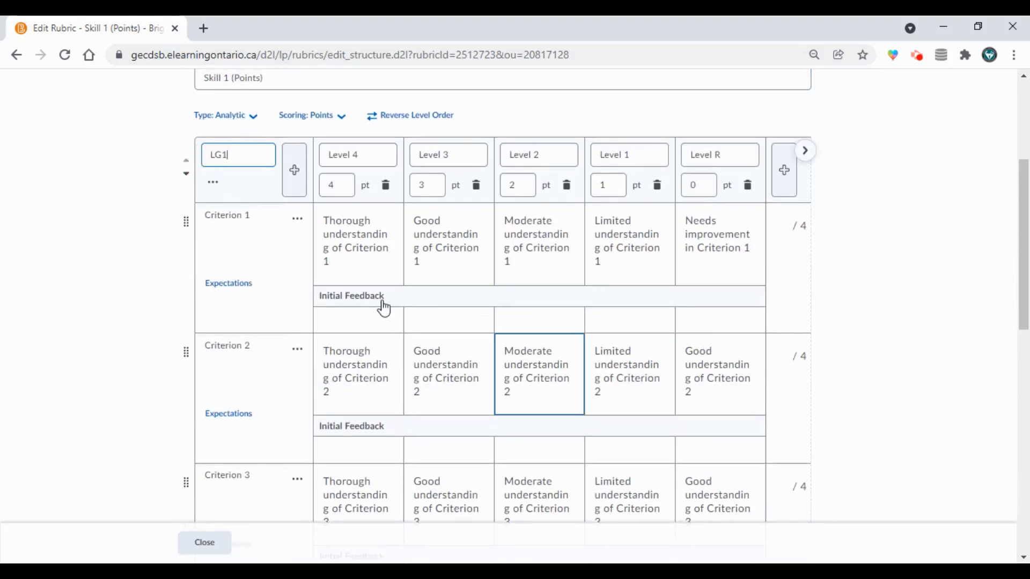
scroll(347, 337, "down", 3)
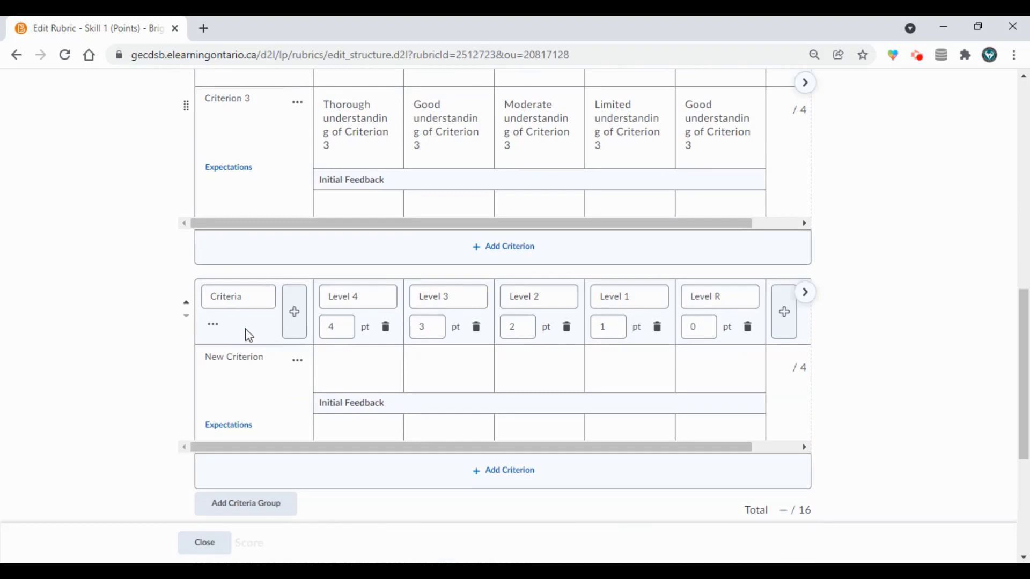
left_click_drag(259, 297, 173, 301)
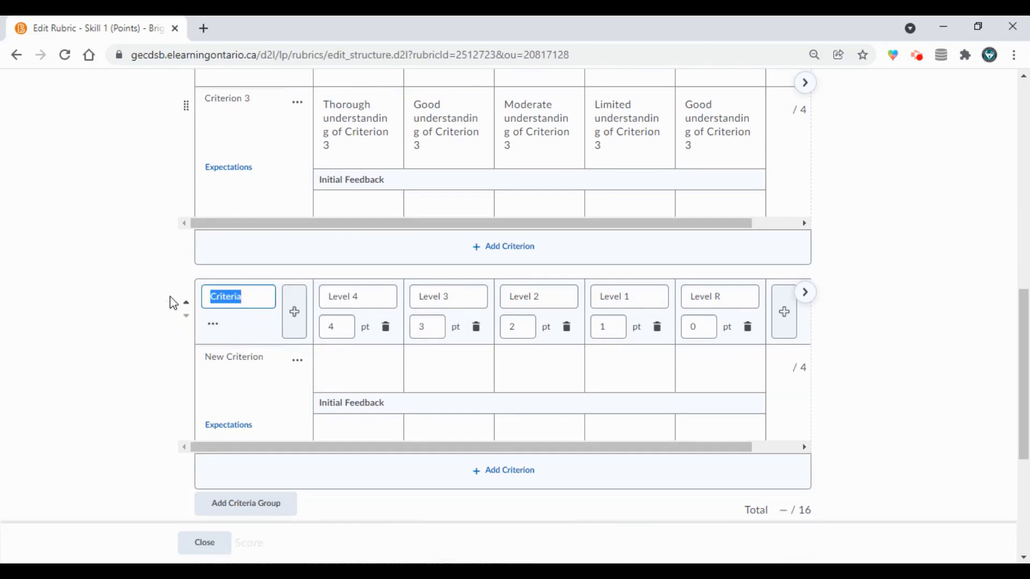
type("LG2")
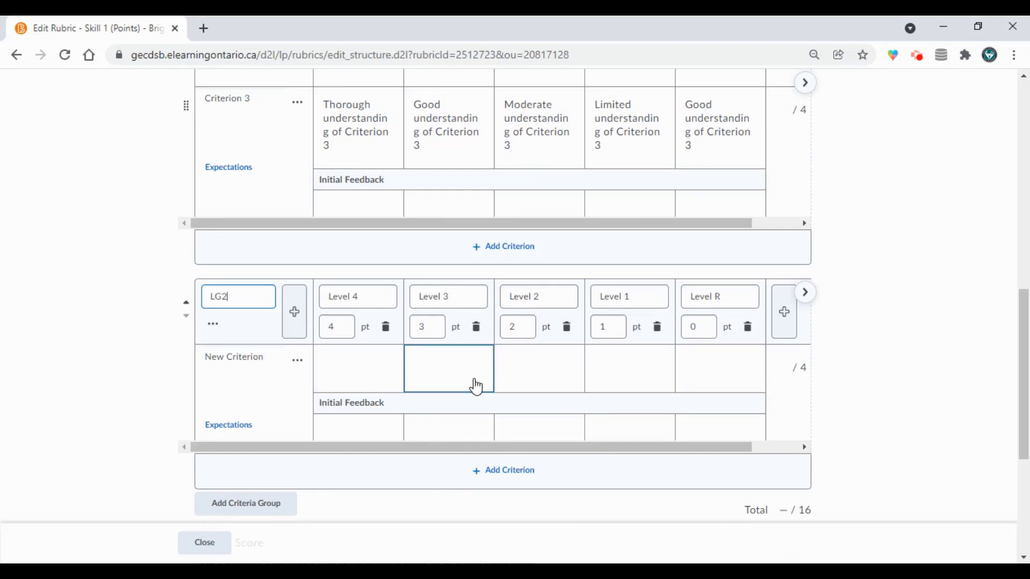
Step: Examine the rubric's total, overall score levels and the criteria in groups LG1 and LG2
scroll(494, 381, "down", 5)
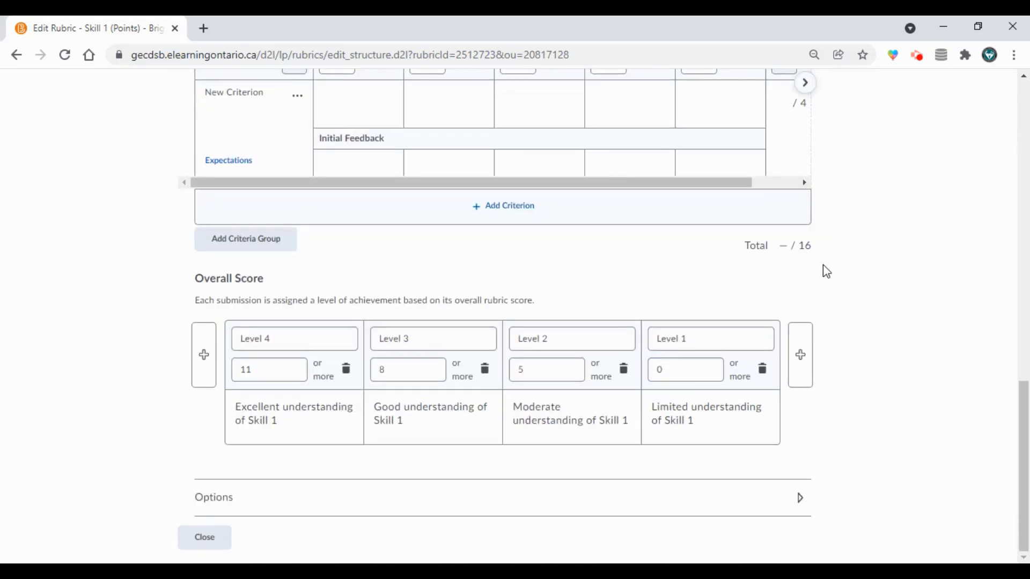
scroll(832, 268, "up", 6)
scroll(809, 300, "up", 10)
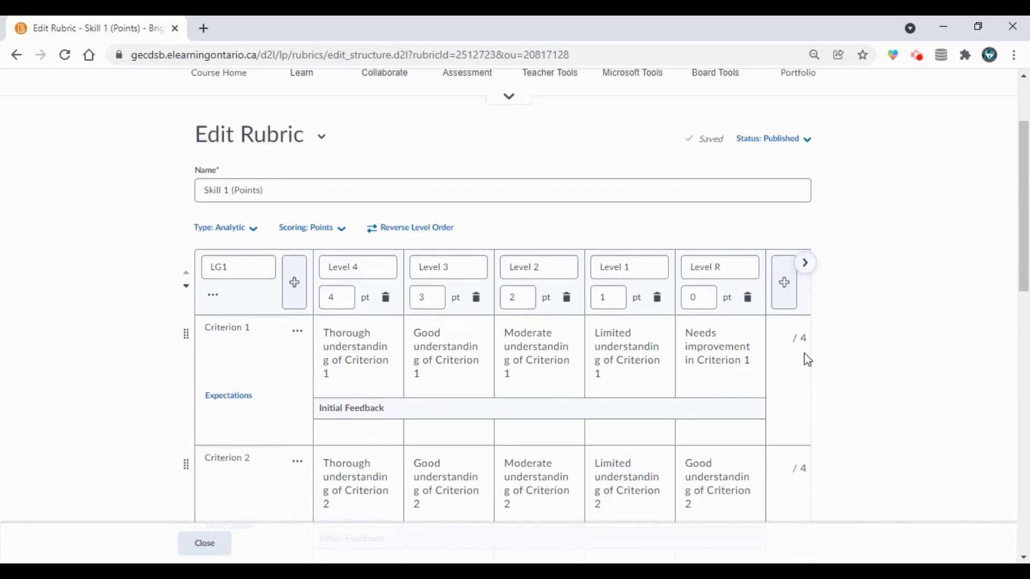
scroll(804, 358, "down", 8)
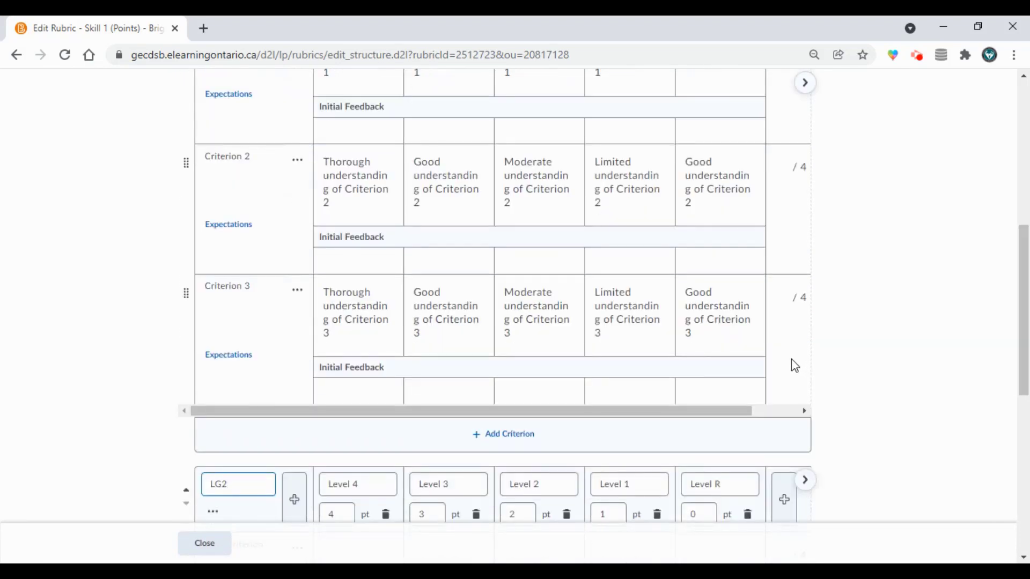
scroll(795, 365, "down", 4)
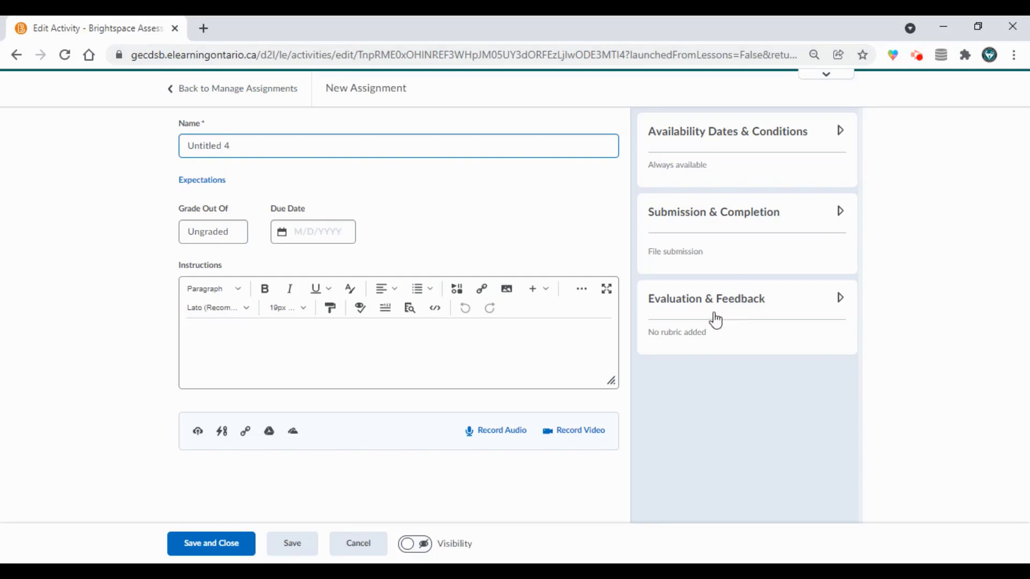
Step: In the new assignment's Evaluation & Feedback settings, open the list of existing rubrics to add and preview the Responsibility rubric
left_click(846, 303)
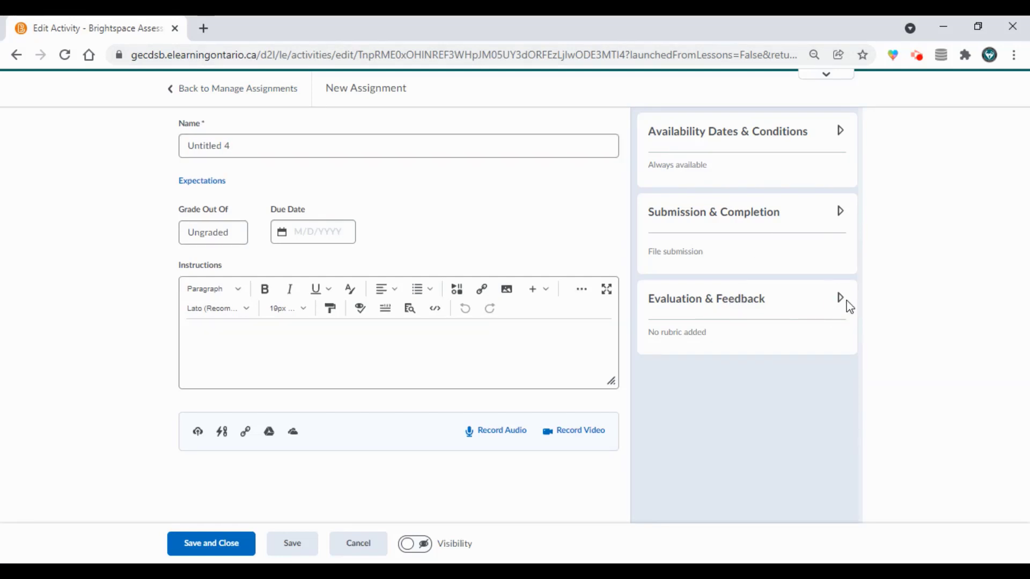
left_click(838, 299)
left_click(672, 370)
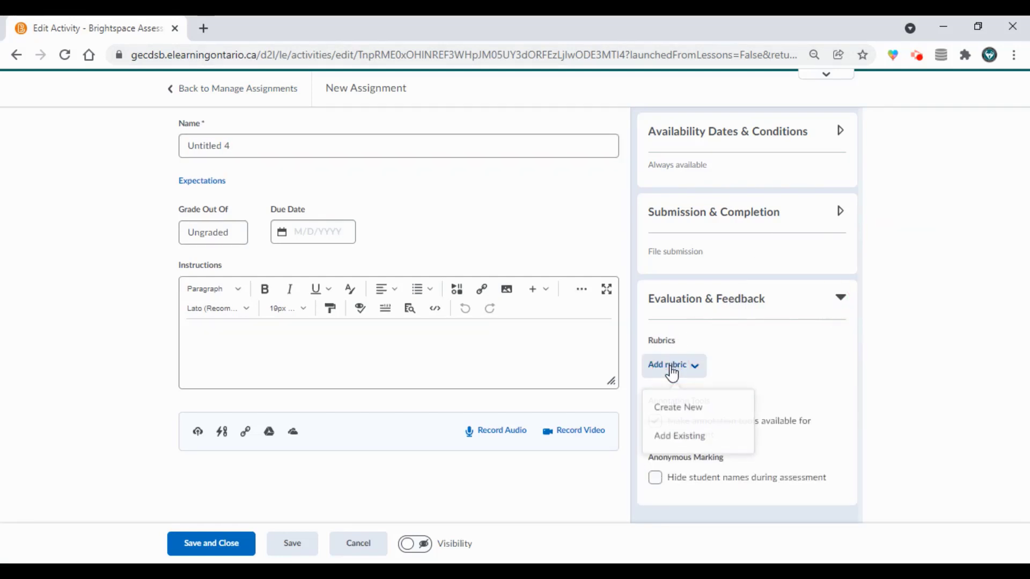
left_click(683, 435)
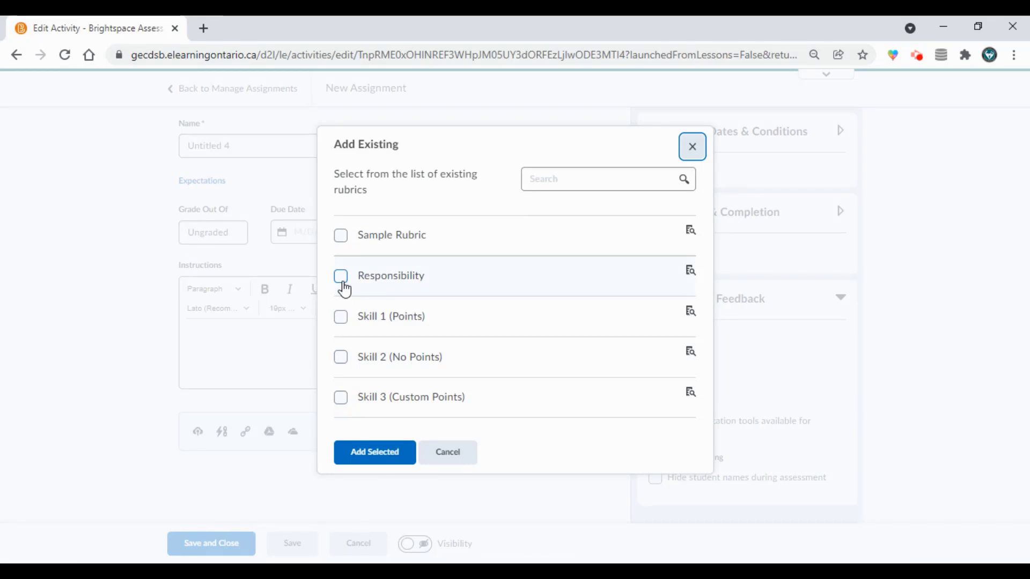
left_click(692, 272)
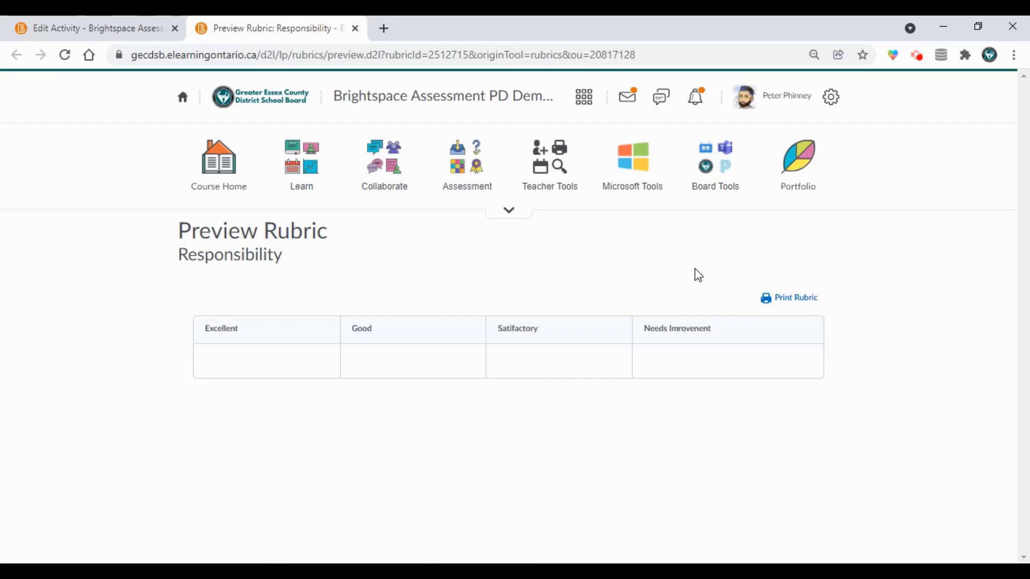
left_click(355, 28)
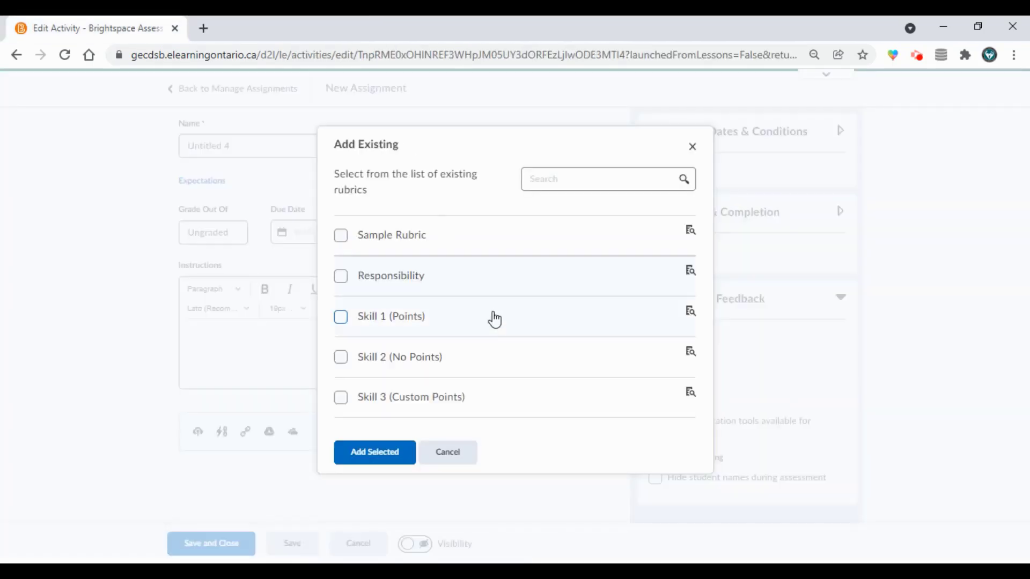
Step: Attach the existing Responsibility rubric to the Untitled 4 assignment, then save and close it
left_click(341, 277)
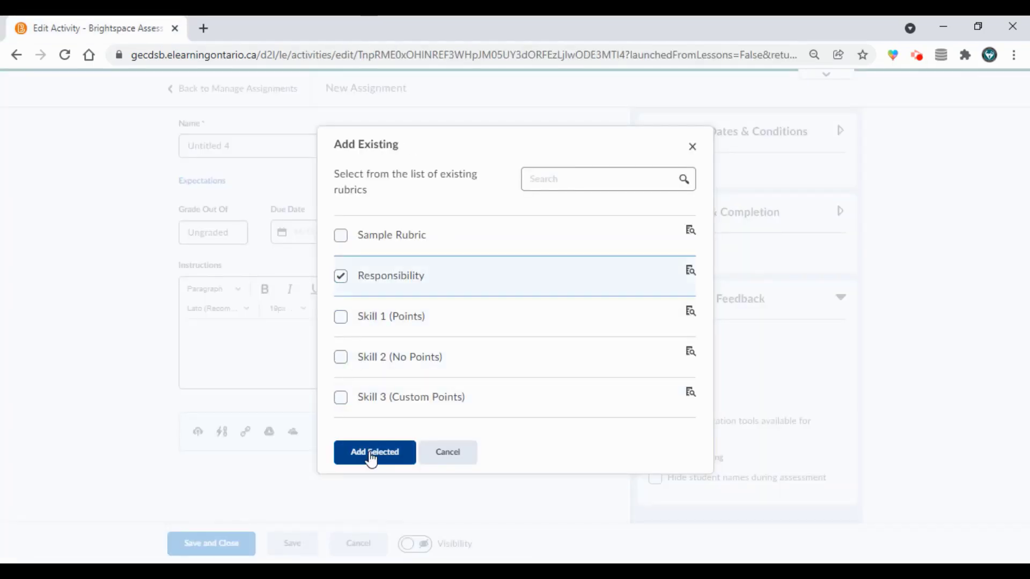
left_click(370, 453)
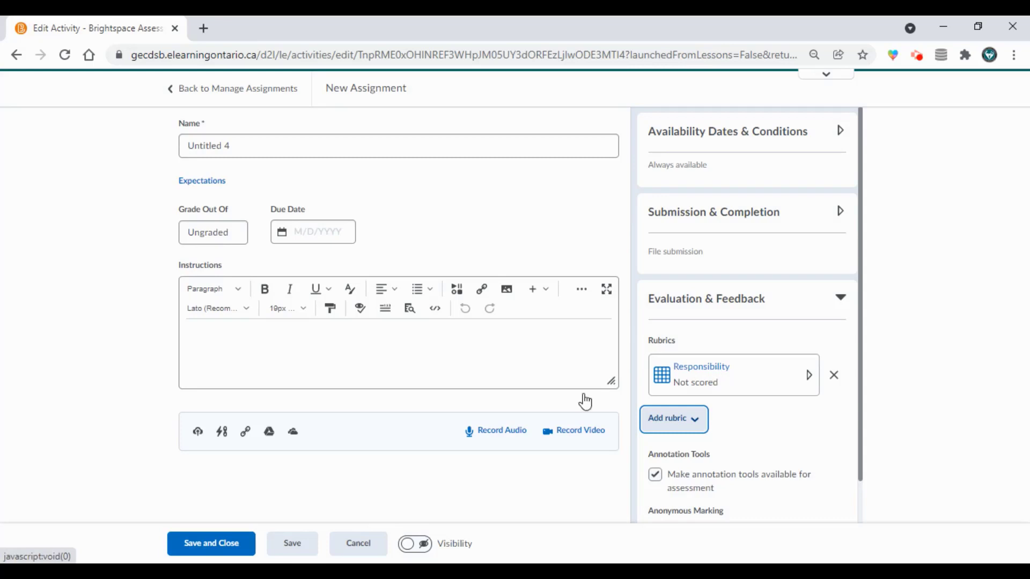
left_click(241, 543)
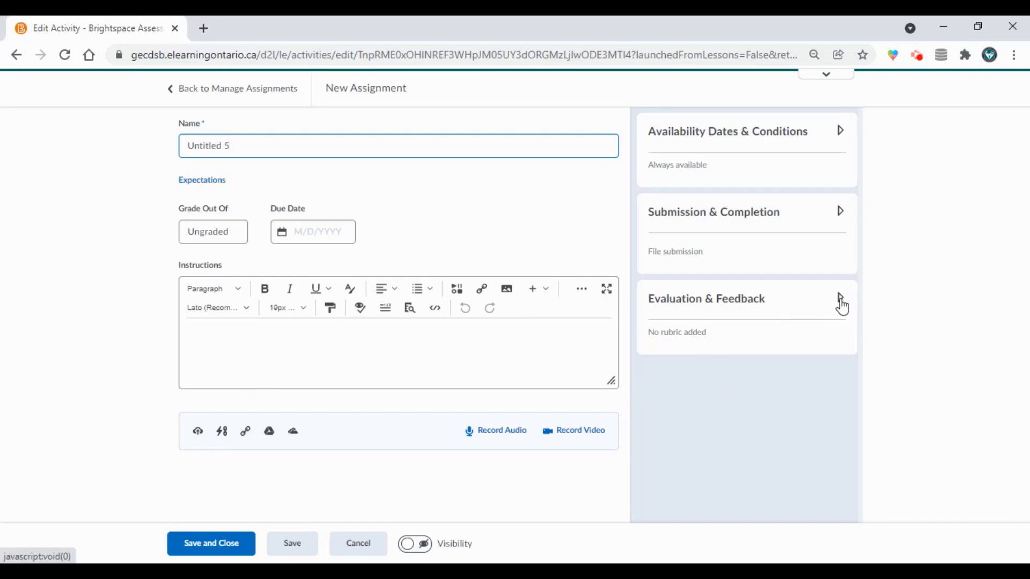
Step: Attach the existing Skill 3 (Custom Points) rubric to the new Untitled 5 assignment under Evaluation & Feedback
left_click(840, 301)
left_click(682, 370)
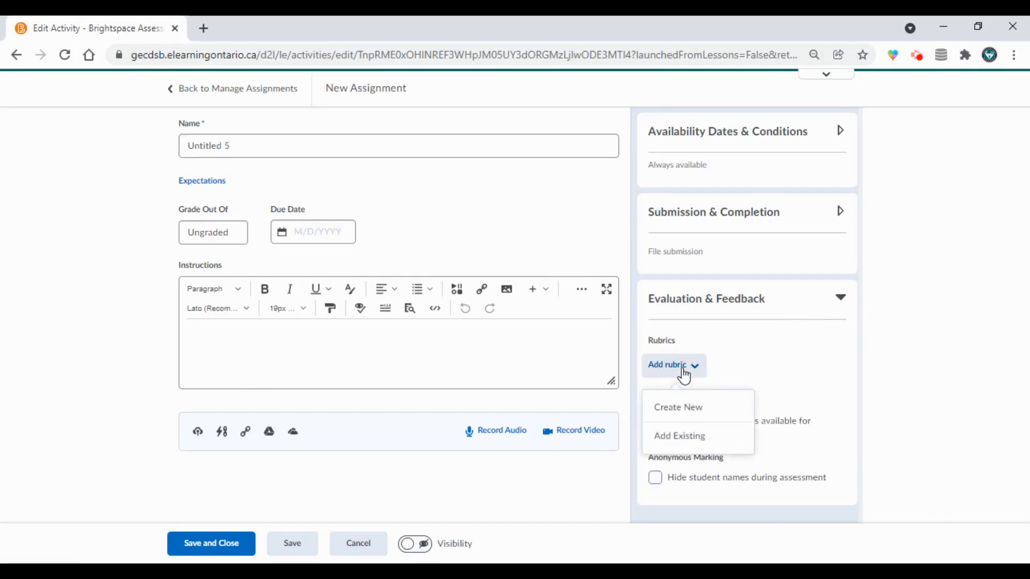
left_click(681, 435)
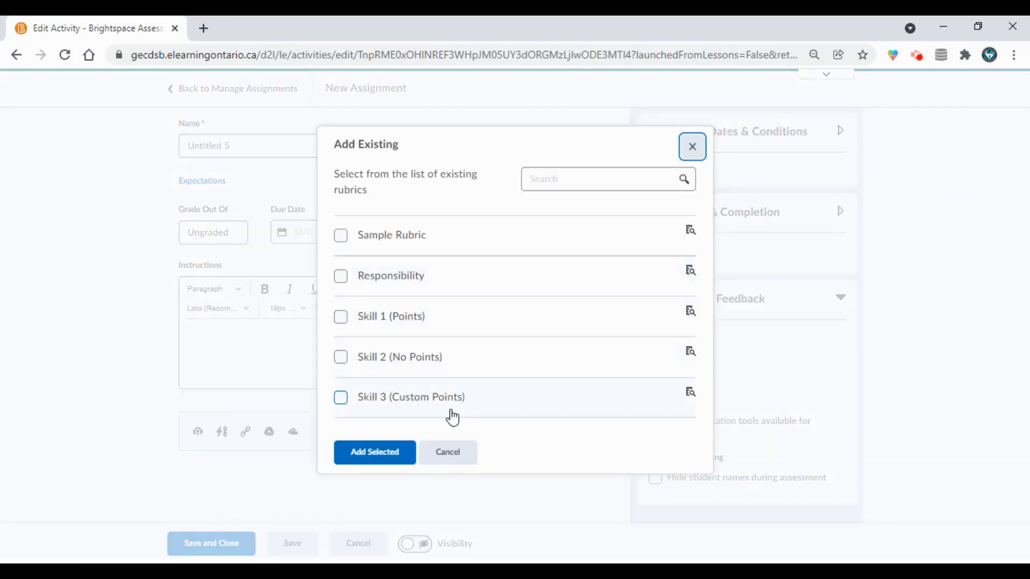
left_click(342, 400)
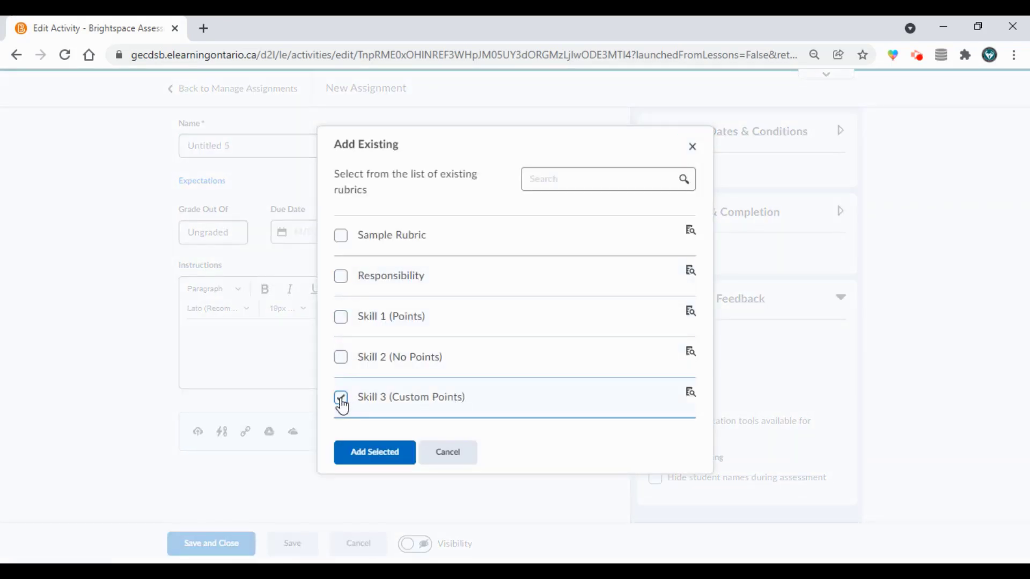
left_click(386, 464)
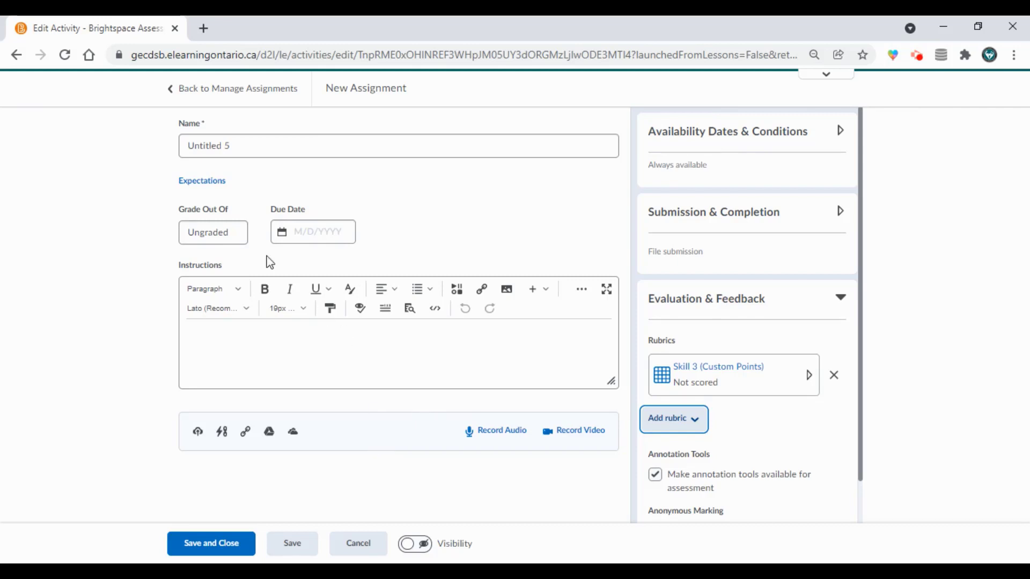
Step: Set the Untitled 5 assignment's grade to out of 10 points, then save and close it
left_click(240, 237)
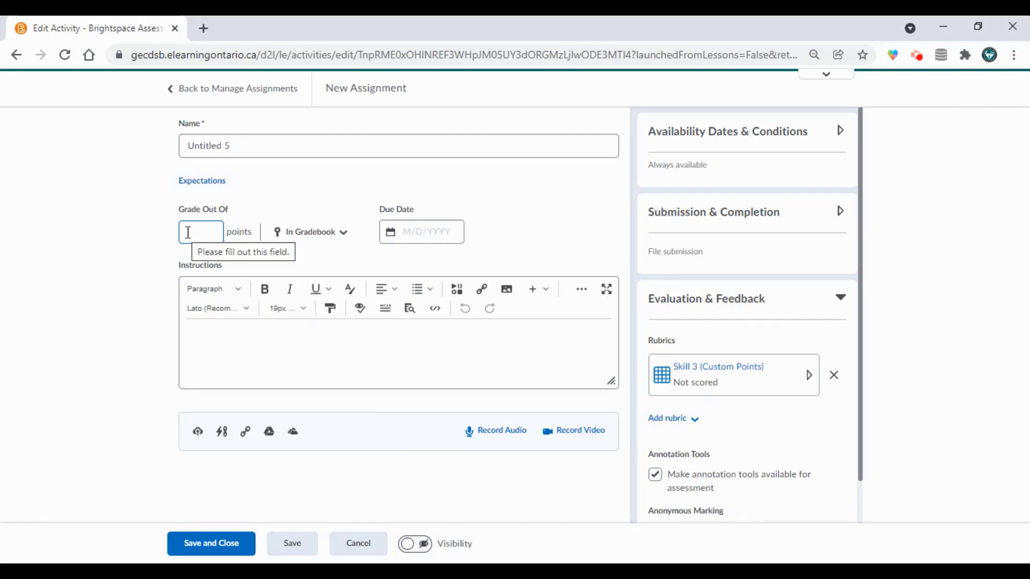
type("10")
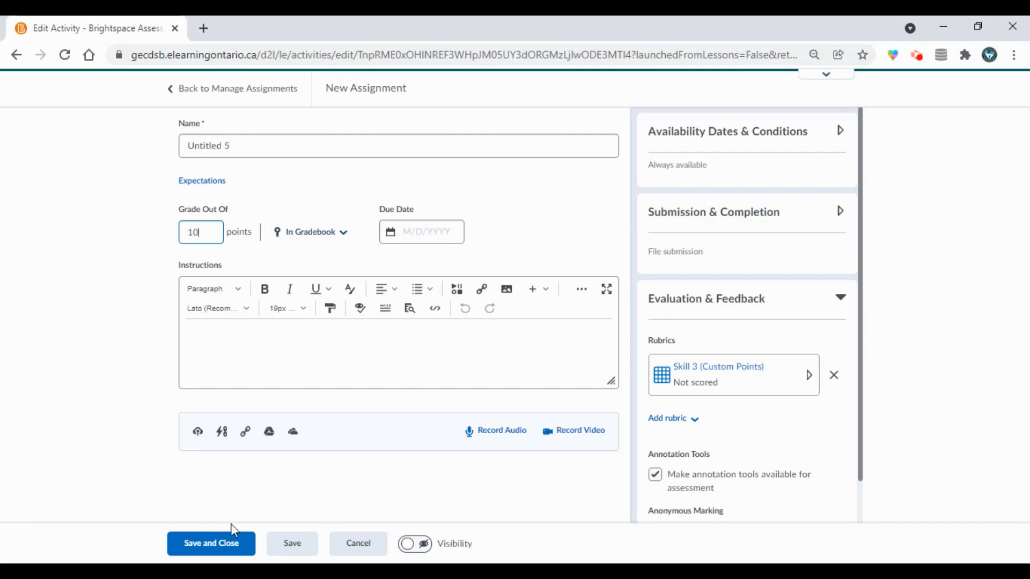
left_click(227, 542)
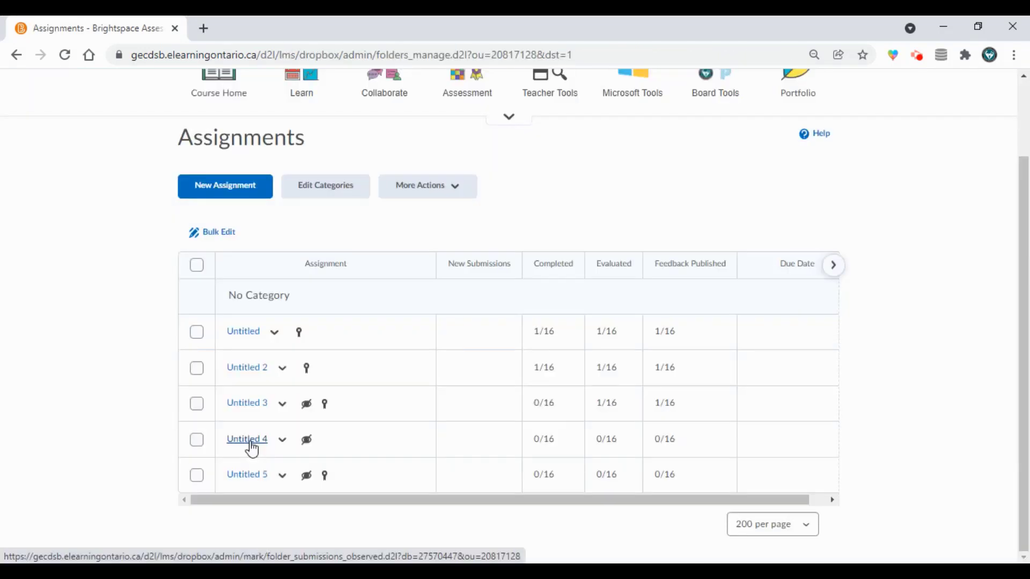
Step: Open the first student's evaluation in the Untitled 4 assignment and expand the Responsibility rubric
left_click(251, 448)
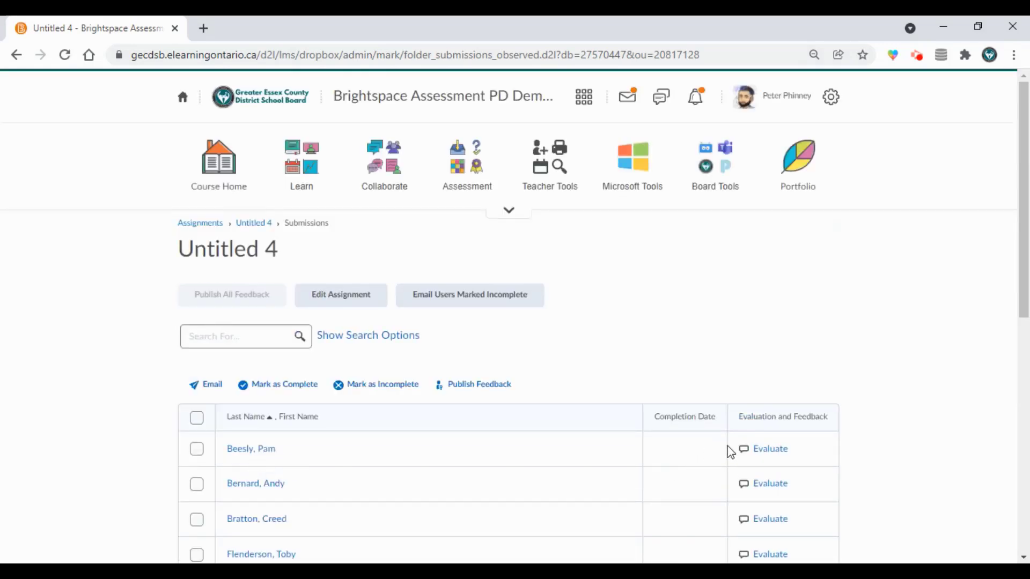
left_click(763, 452)
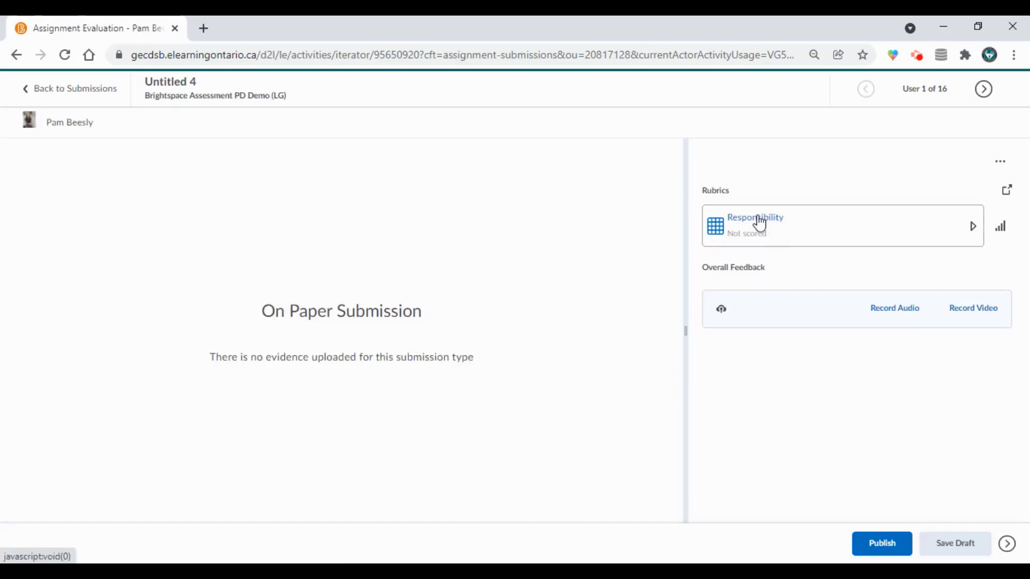
left_click(790, 222)
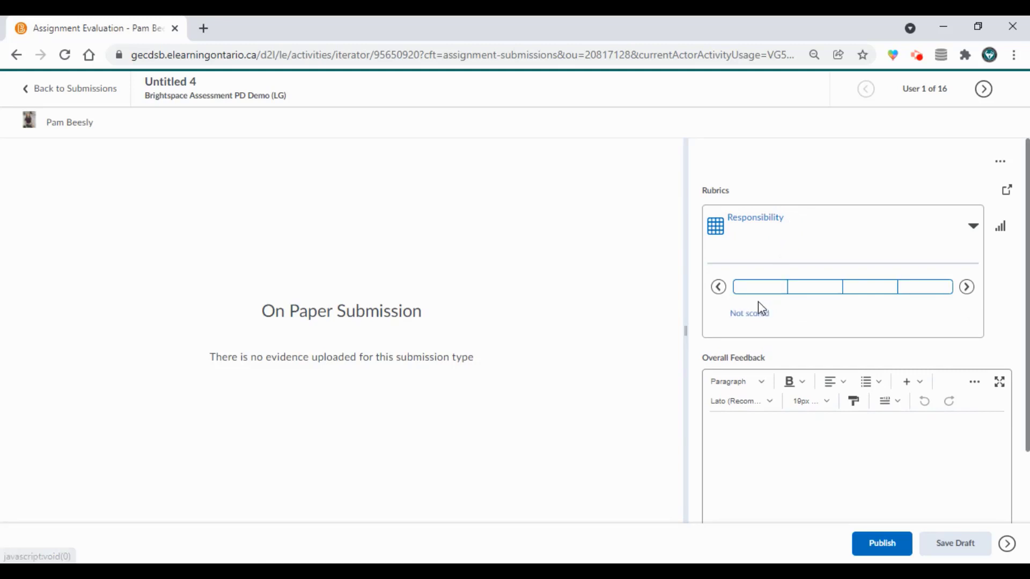
Step: Try each level of the Responsibility rubric, settle on Good, and publish the student's evaluation
left_click(760, 294)
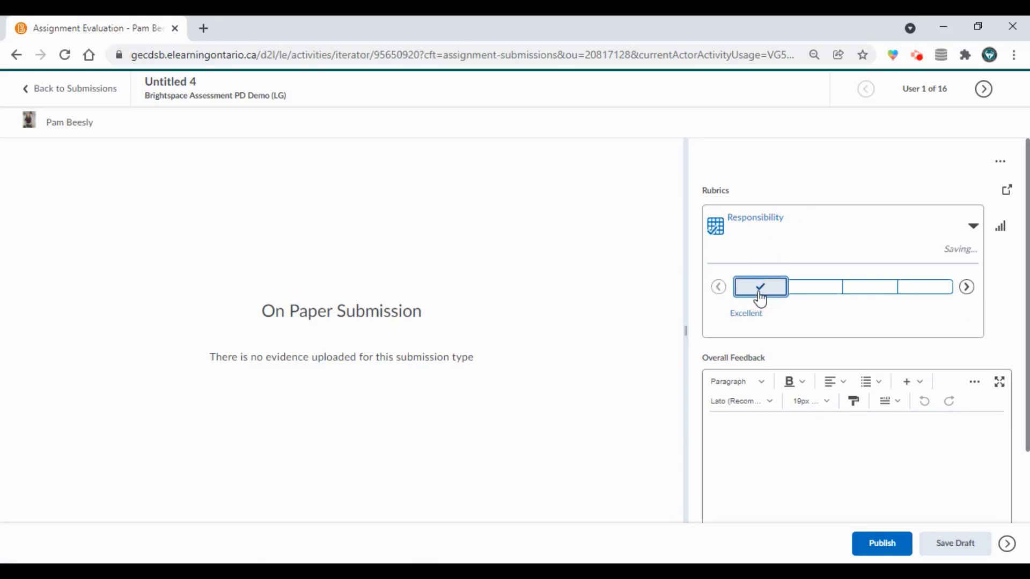
left_click(815, 295)
left_click(860, 294)
left_click(916, 293)
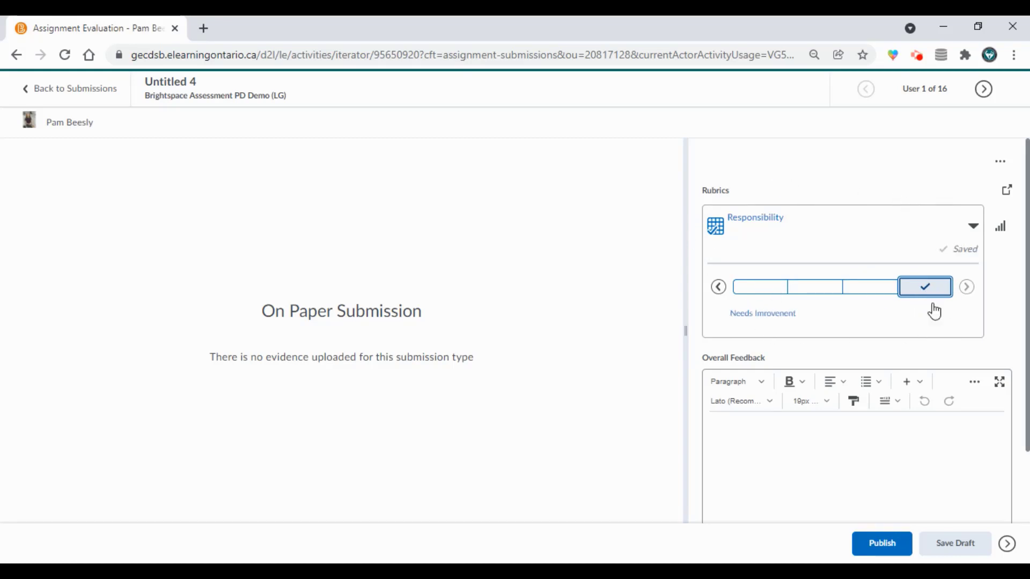
left_click(808, 293)
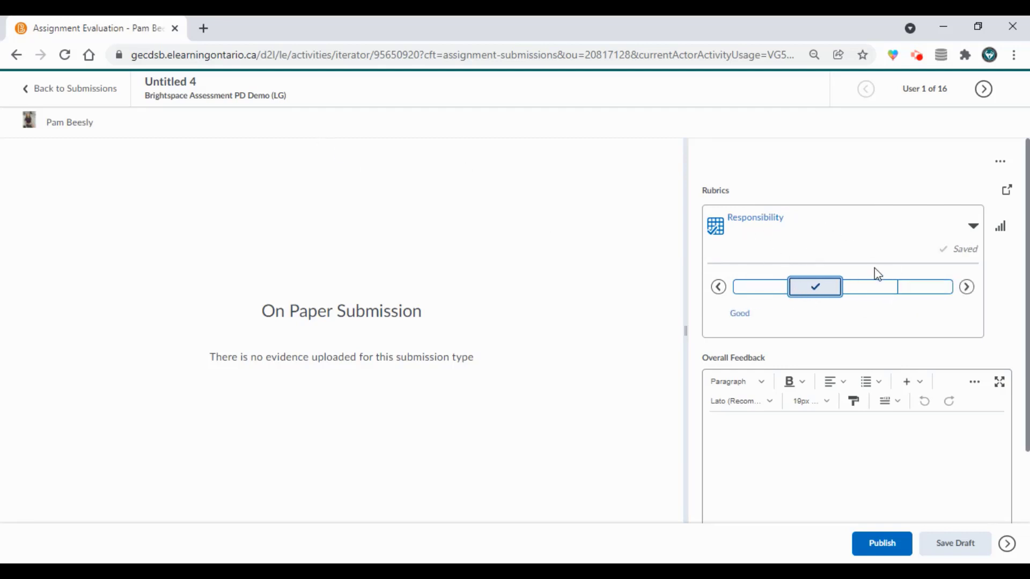
left_click(891, 544)
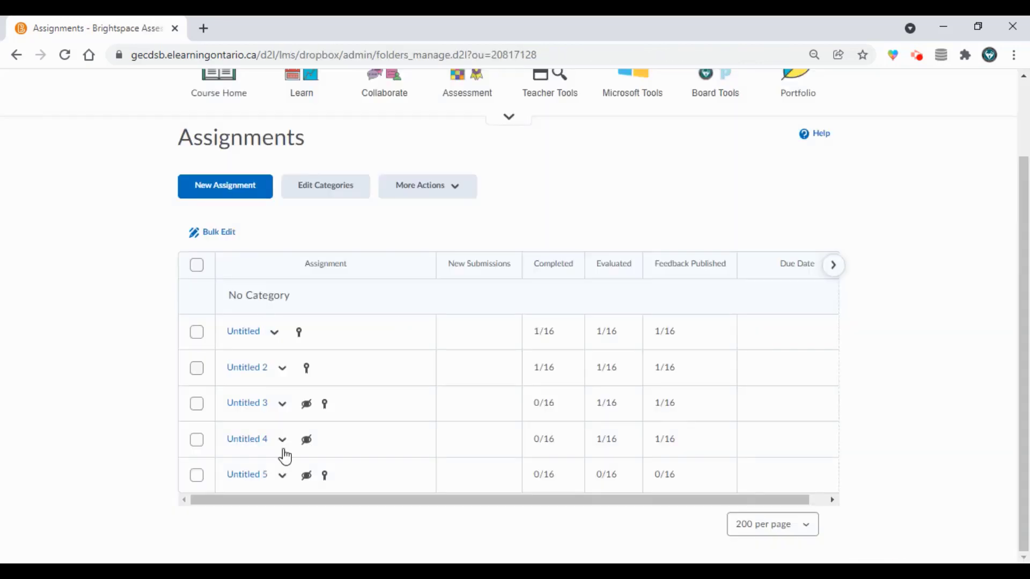
Step: Open the second student's evaluation in the Untitled 5 assignment and expand the Skill 3 (Custom Points) rubric
left_click(260, 484)
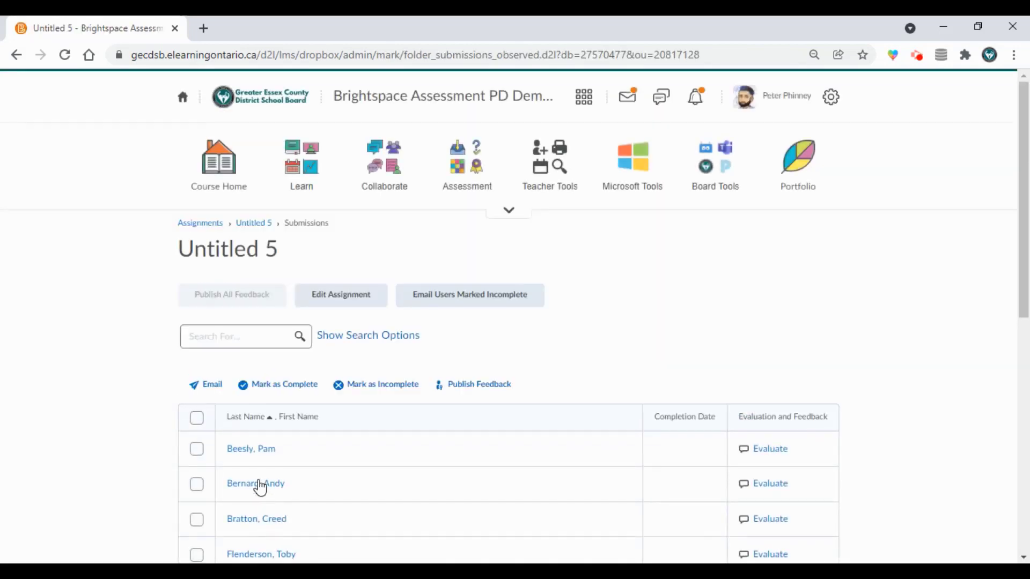
scroll(261, 485, "down", 3)
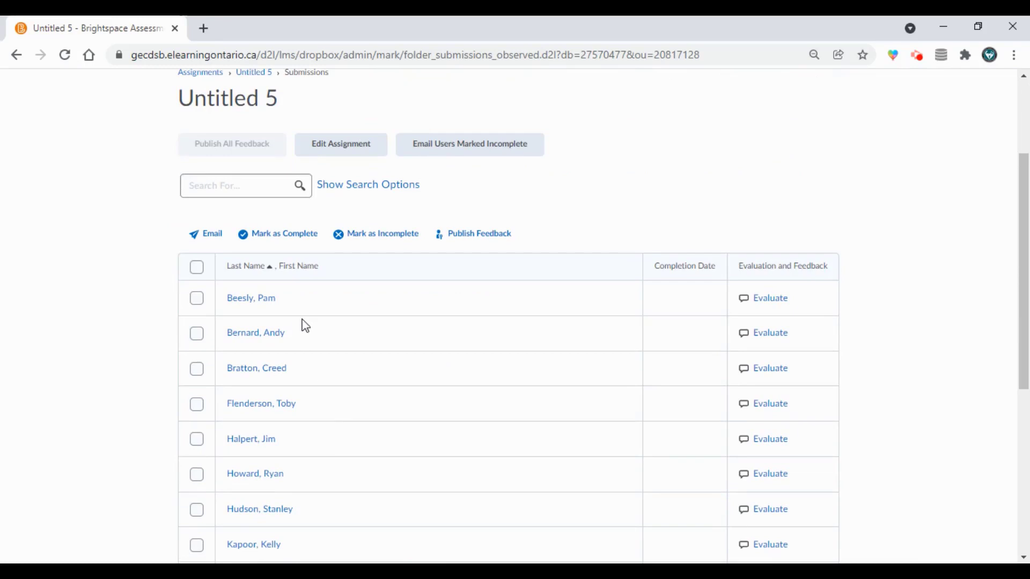
left_click(774, 336)
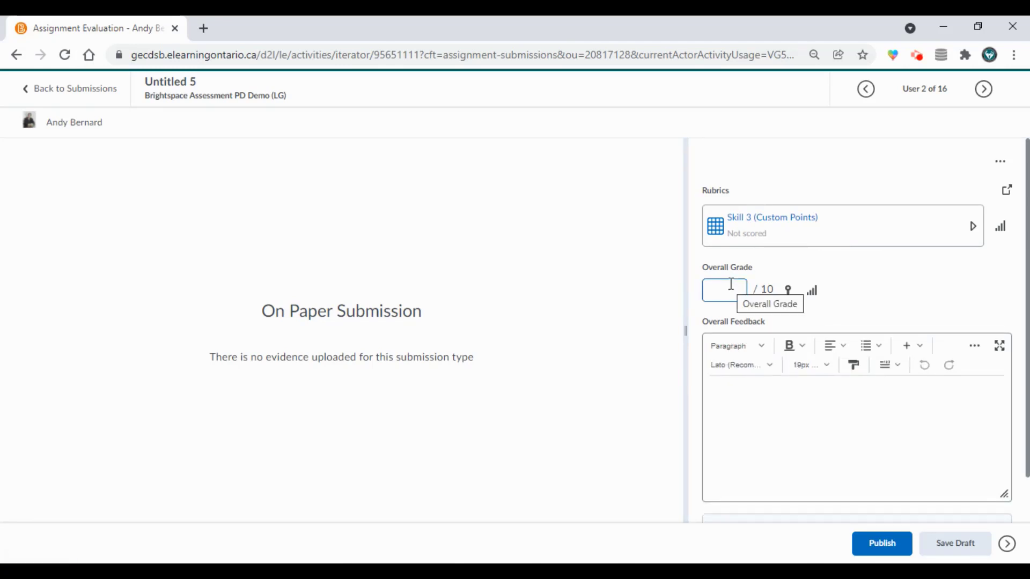
left_click(751, 216)
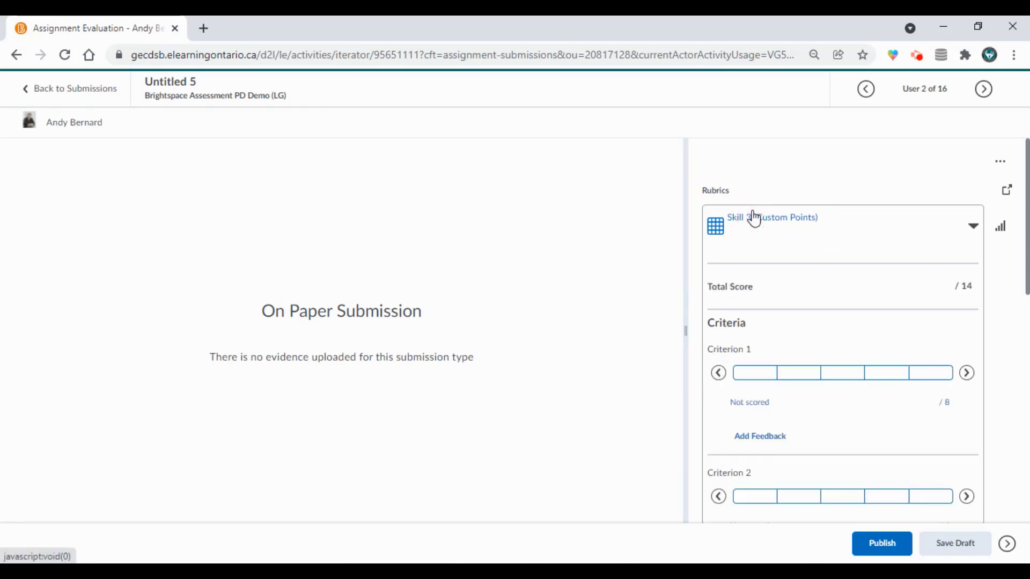
Step: Score the student at Level 3 for Criterion 1, Level 4 for Criterion 2 and Level 1 for Criterion 3
scroll(763, 295, "down", 1)
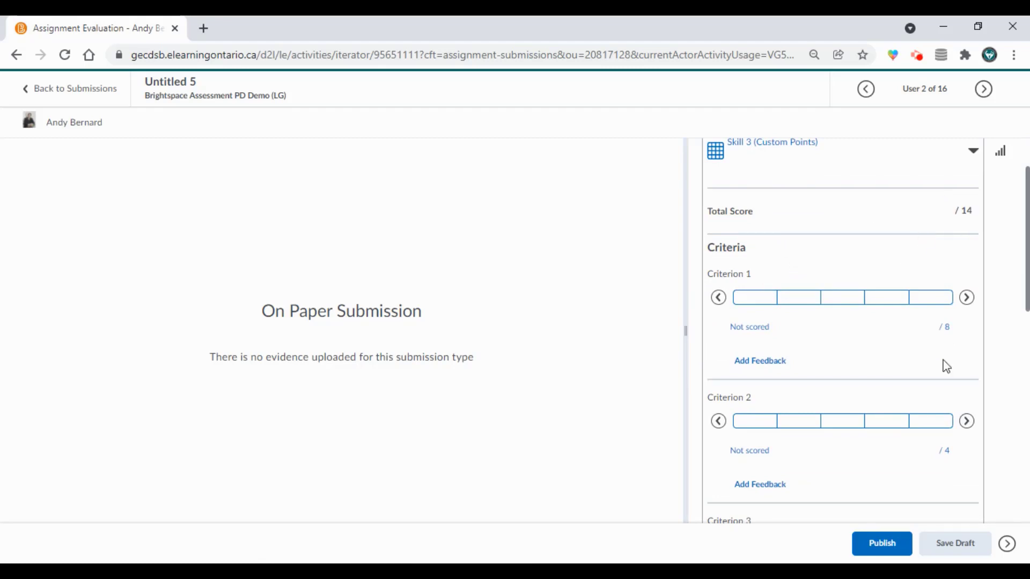
scroll(935, 363, "down", 1)
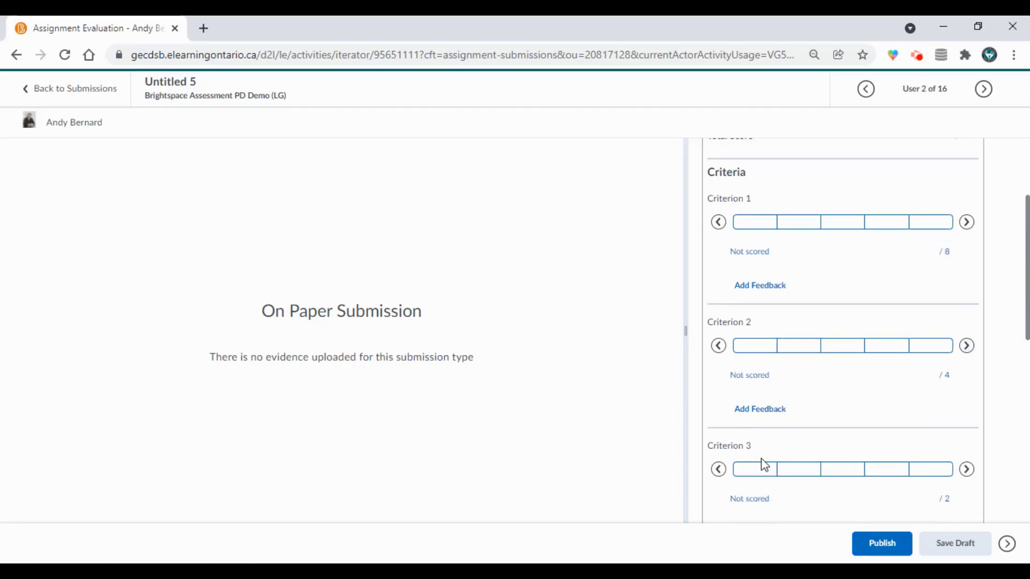
left_click(798, 345)
left_click(799, 222)
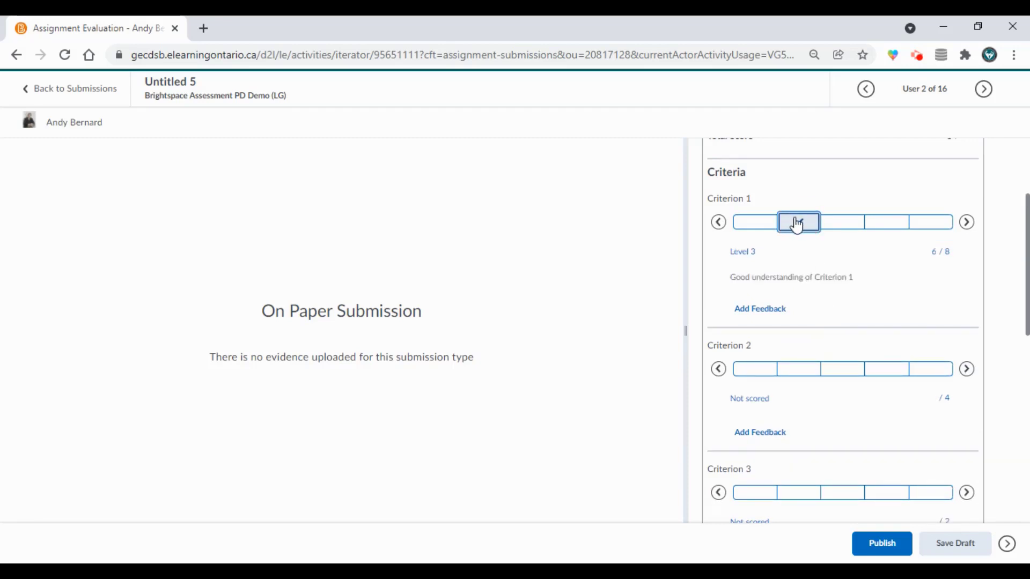
left_click(761, 370)
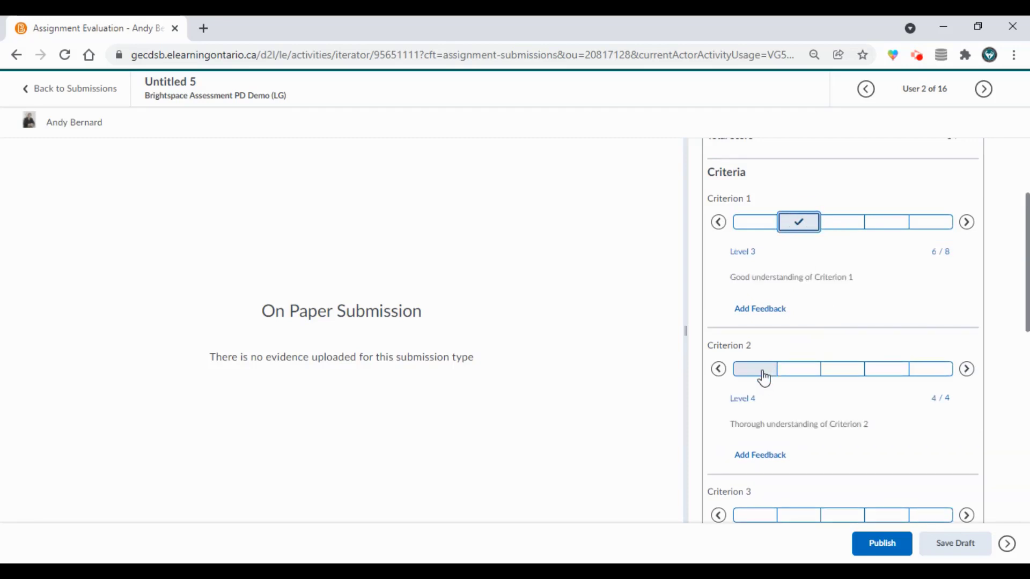
left_click(899, 516)
Step: Review the rubric's total score, overall score level and the overall grade, and publish the evaluation
scroll(873, 476, "up", 2)
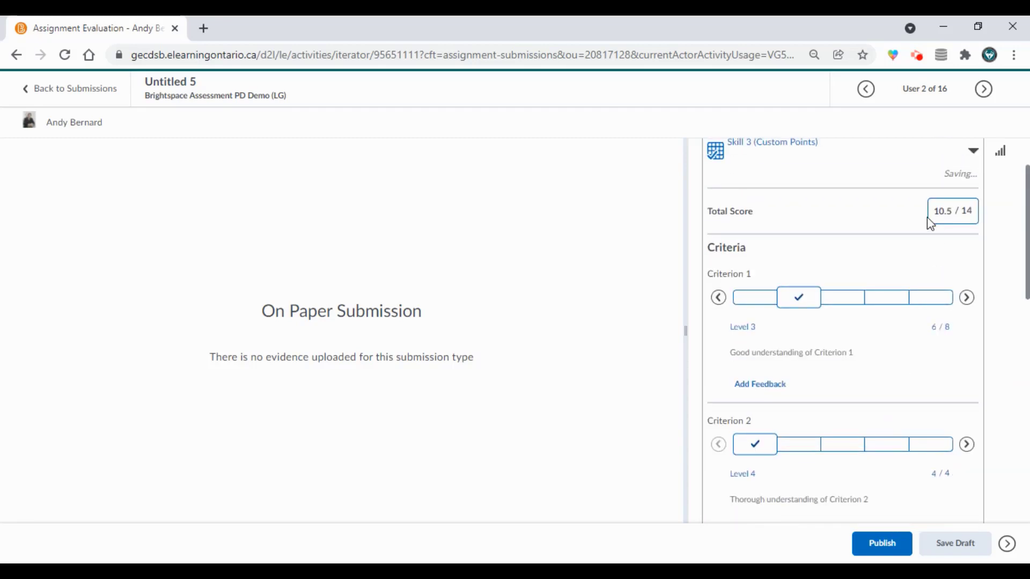
scroll(911, 230, "down", 5)
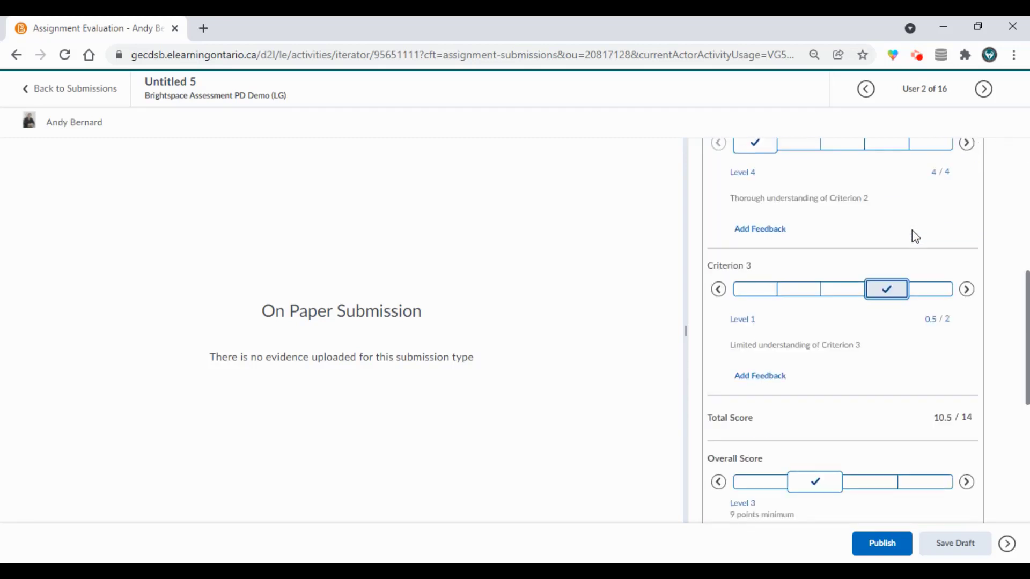
scroll(915, 236, "down", 3)
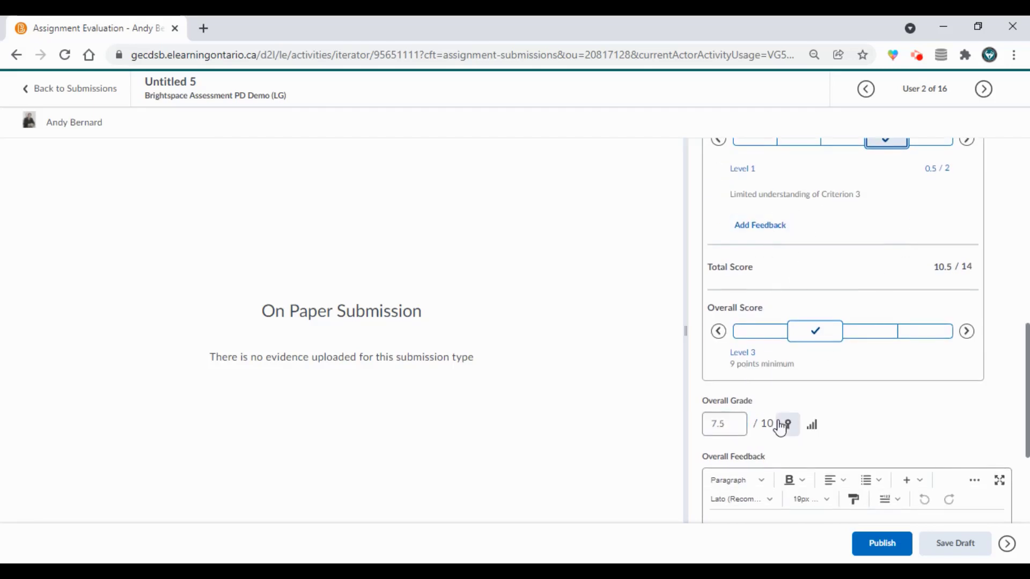
scroll(734, 445, "down", 1)
scroll(733, 446, "down", 1)
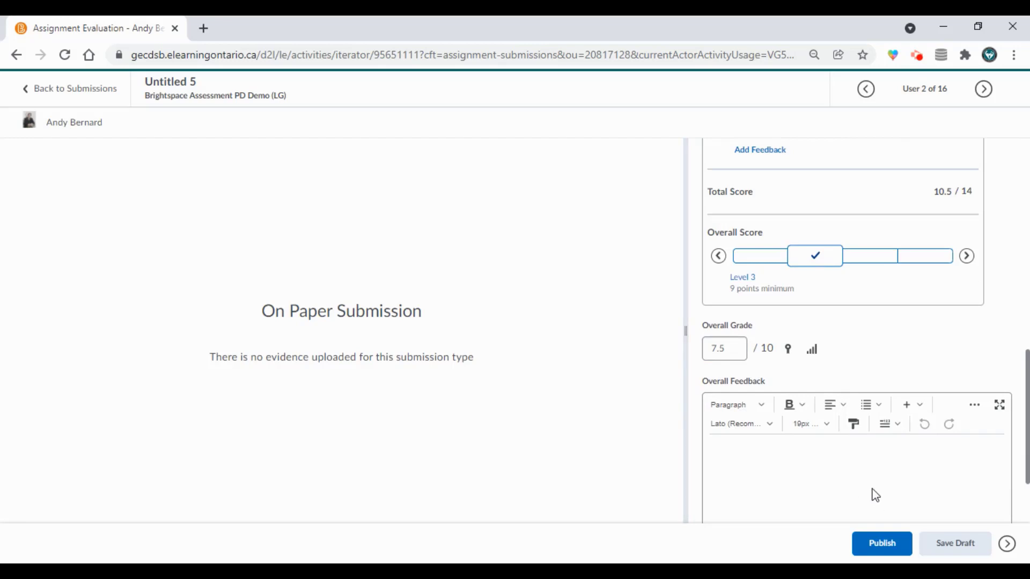
left_click(881, 553)
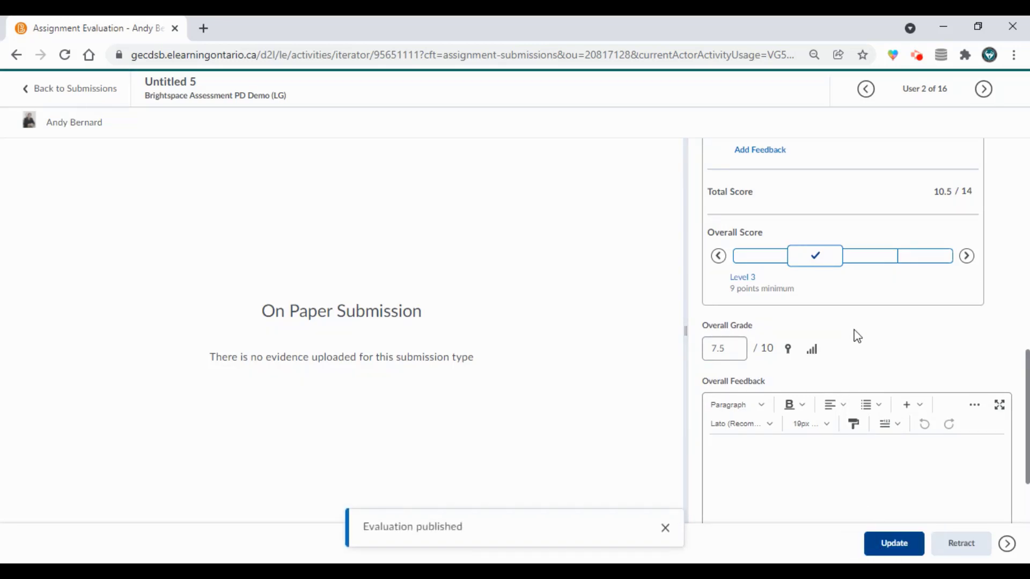
scroll(855, 336, "up", 7)
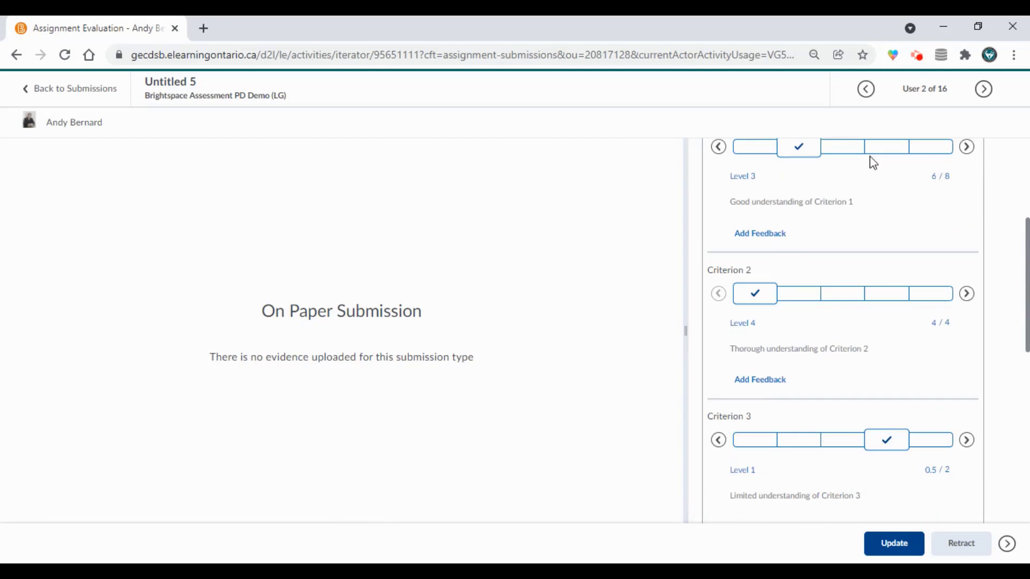
scroll(852, 376, "down", 4)
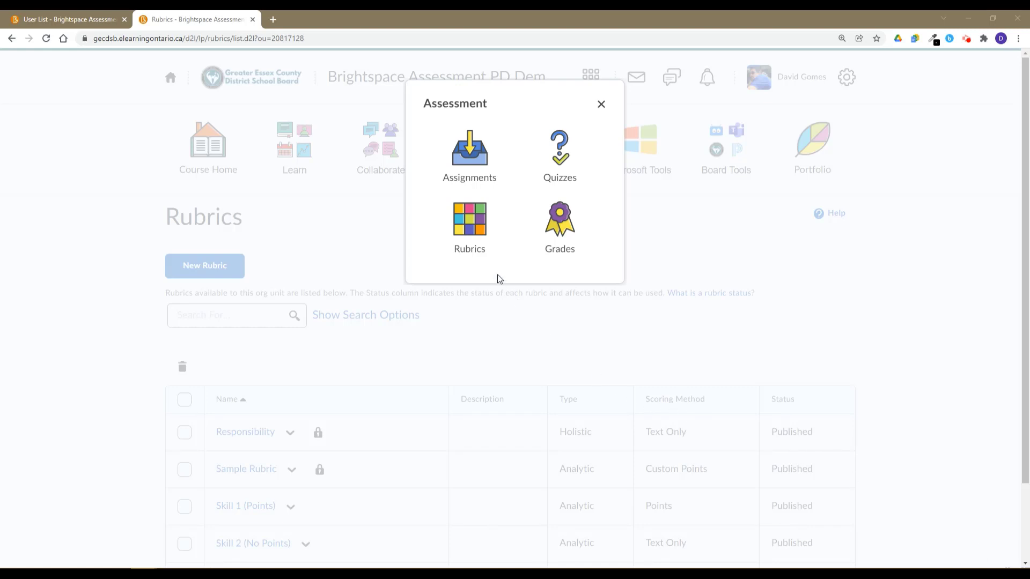
Step: Open the Rubrics list and view the actions available for the Skill 2 (No Points) rubric
left_click(470, 234)
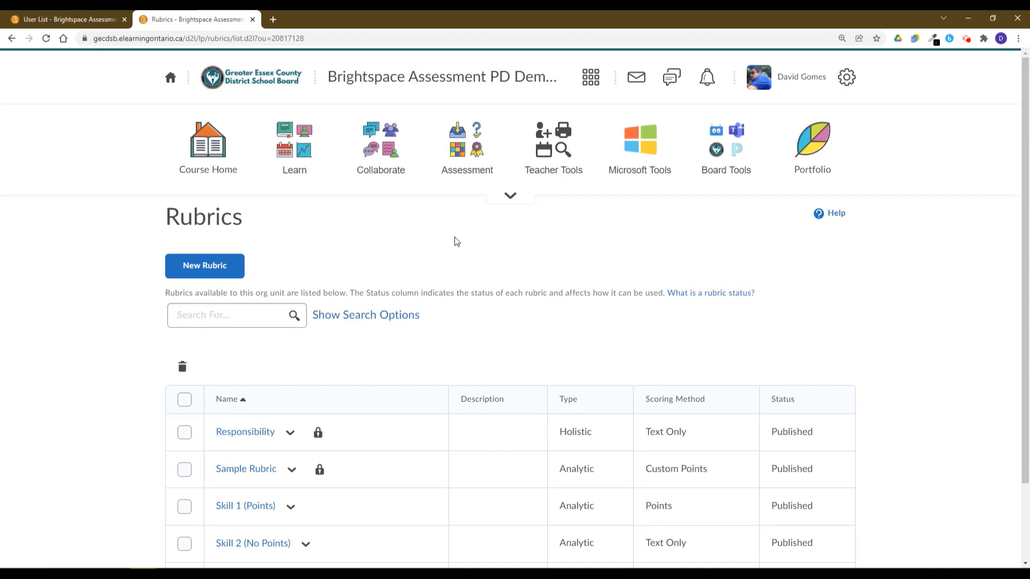
scroll(457, 241, "down", 2)
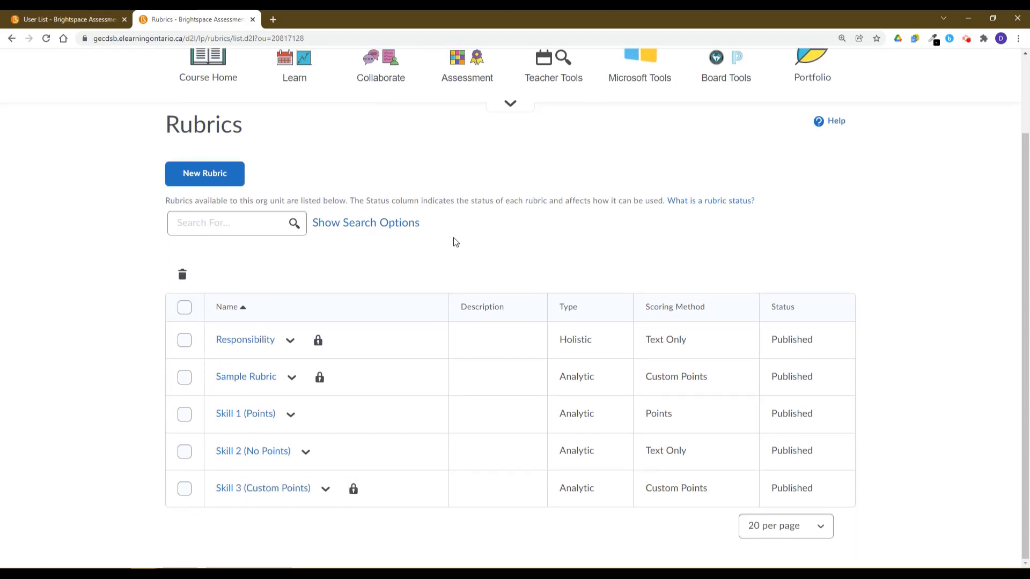
left_click(304, 452)
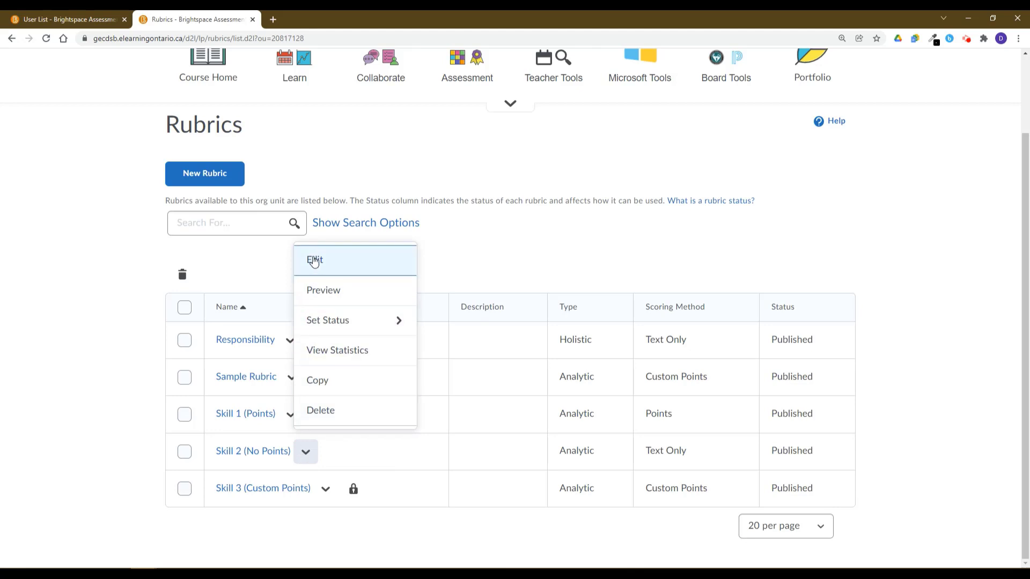
left_click(533, 278)
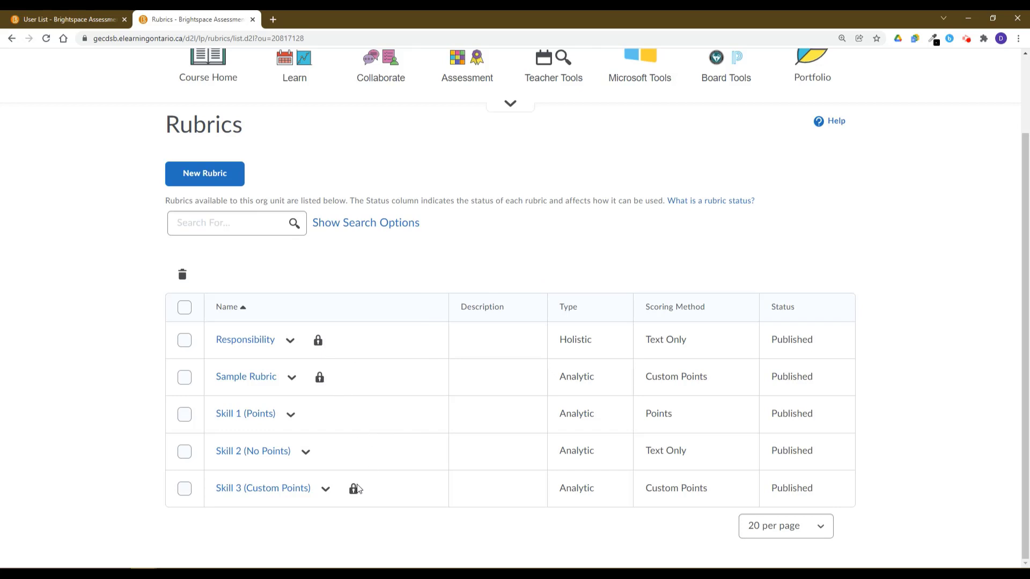
Step: Open the locked Sample Rubric's edit options, review its editing restriction and contents, and close it
left_click(291, 378)
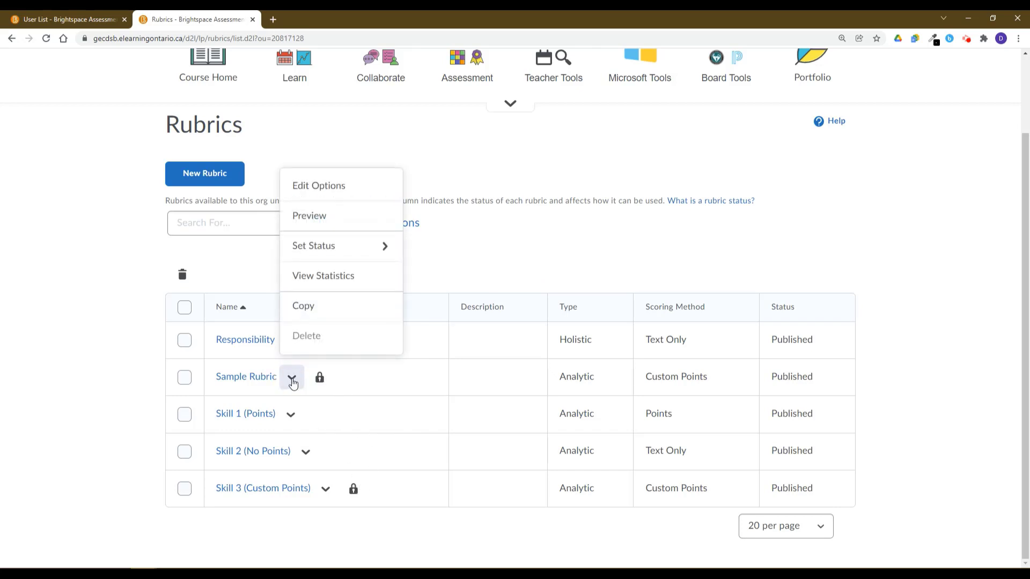
left_click(317, 186)
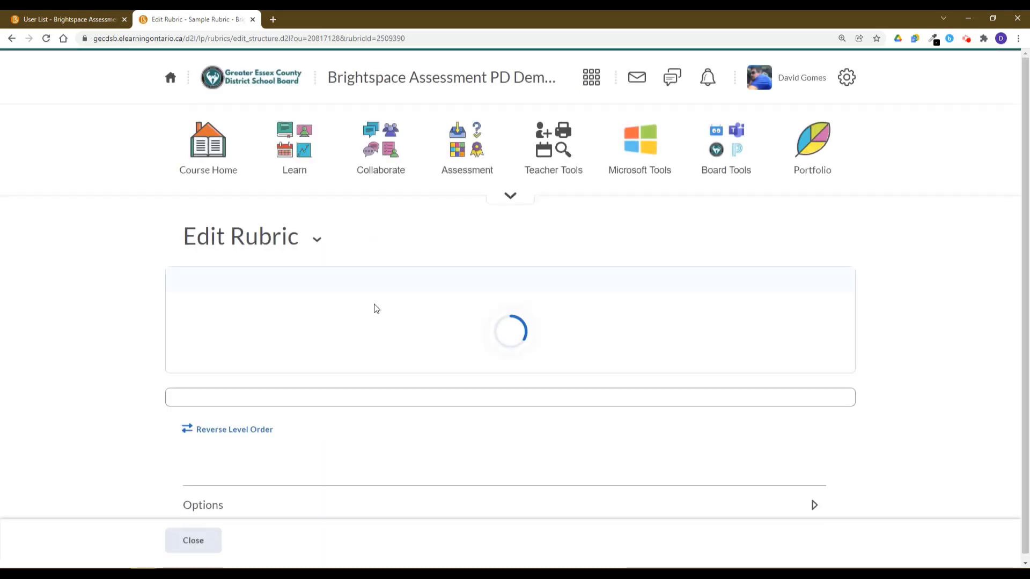
scroll(416, 350, "down", 4)
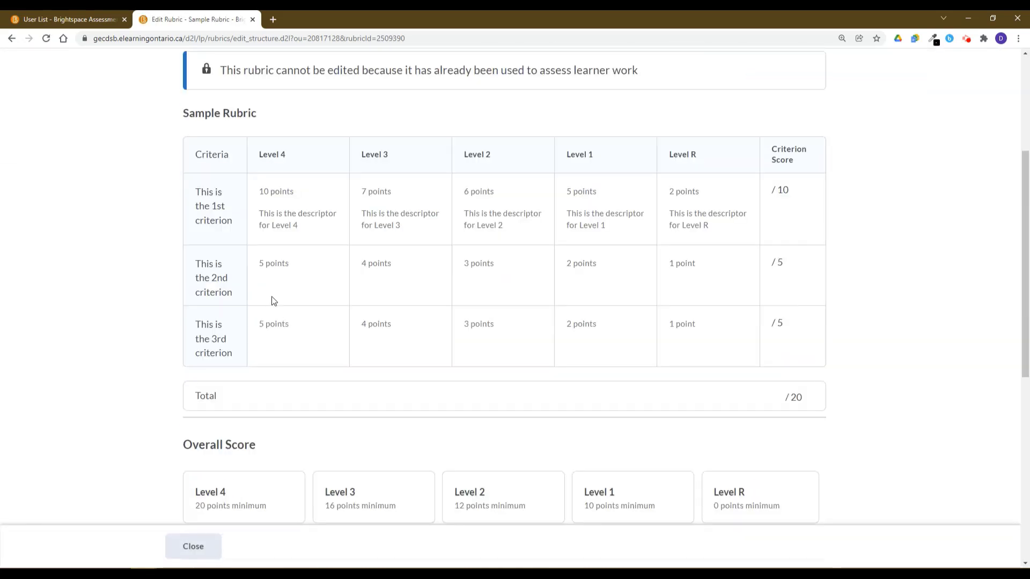
scroll(237, 432, "up", 2)
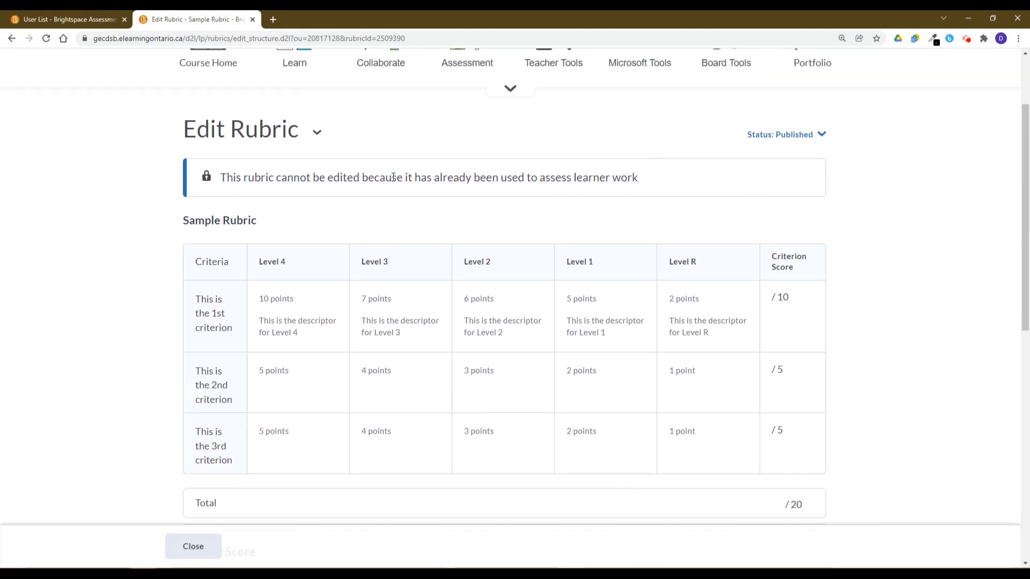
left_click(211, 546)
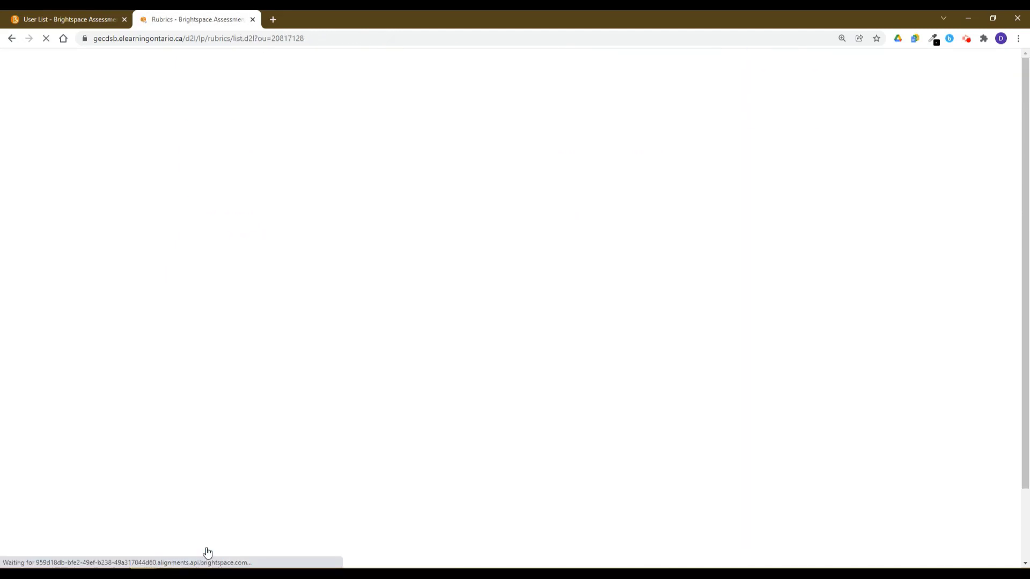
Step: Open the Skill 2 (No Points) rubric for editing and go to its criteria grid
scroll(375, 416, "down", 2)
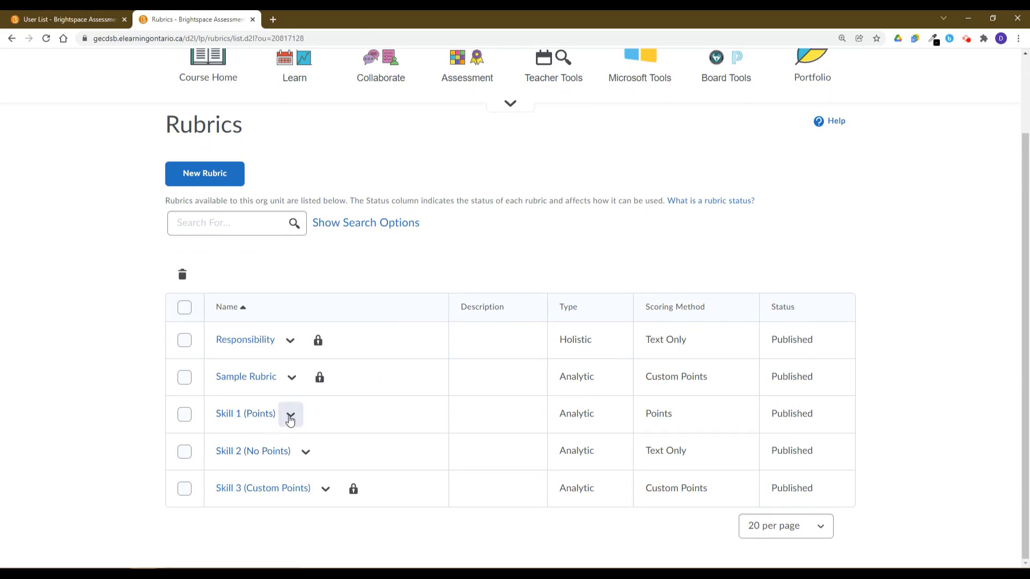
left_click(307, 455)
left_click(339, 265)
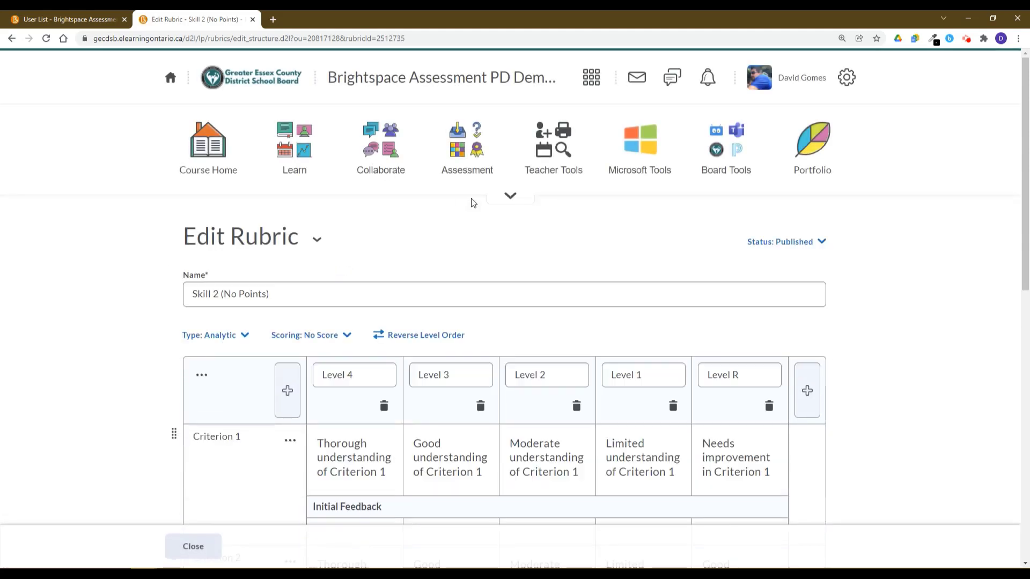
scroll(788, 256, "down", 2)
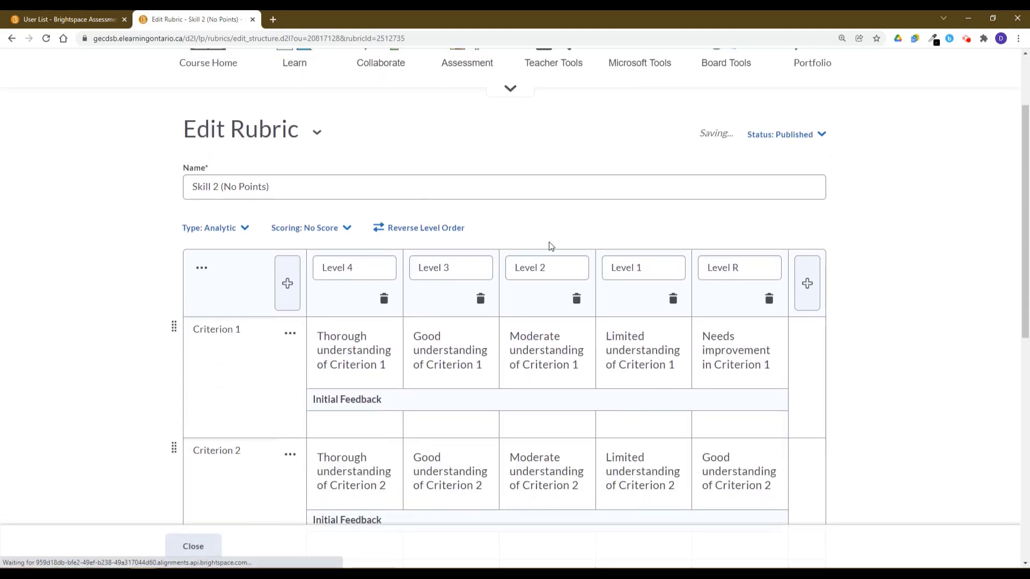
scroll(837, 219, "down", 2)
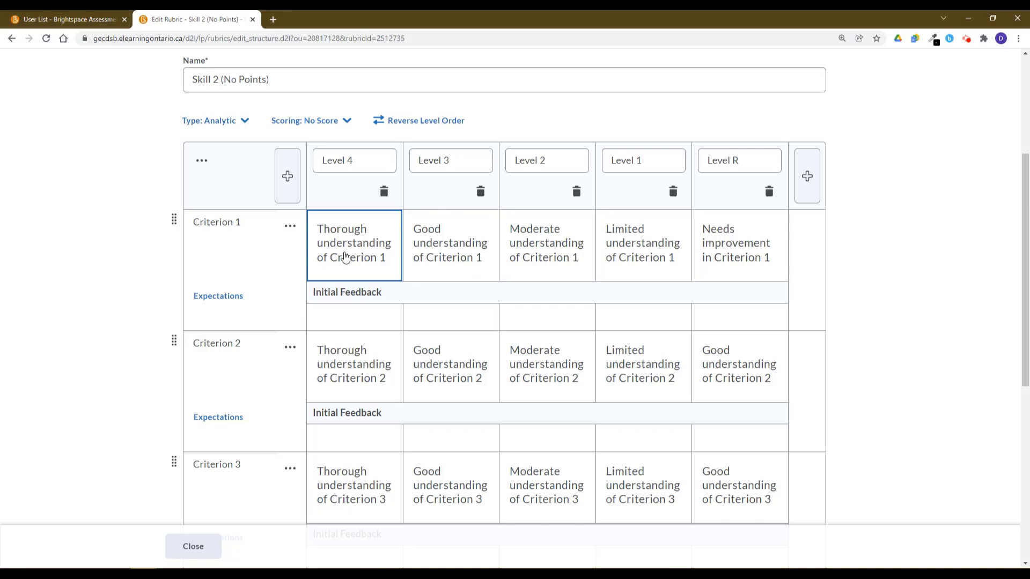
Step: Enter "This is a suggested next step" as the initial feedback for Criterion 1 at Level 4
left_click(369, 320)
type("T")
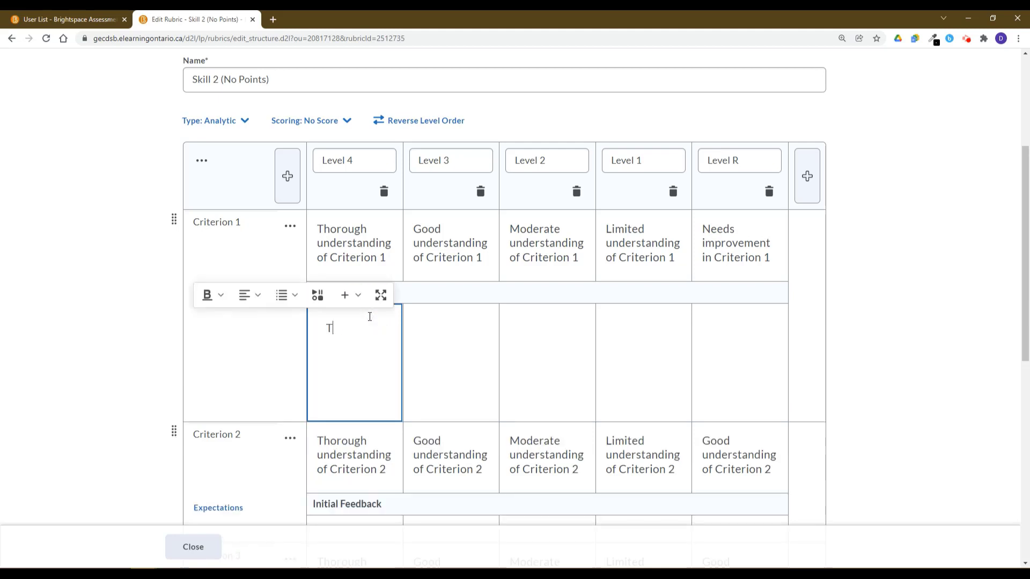
type("his is a siggested")
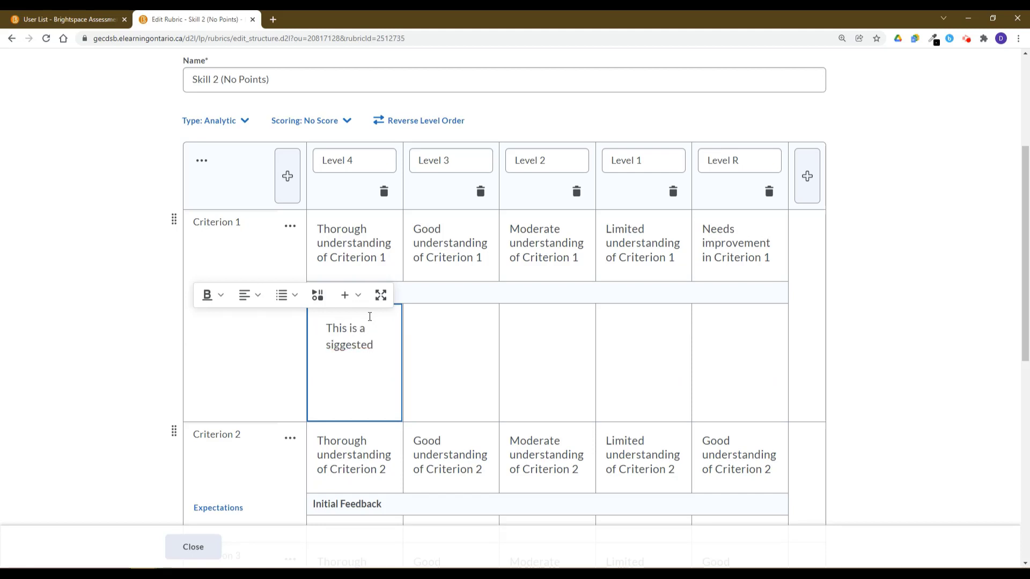
type(" next step")
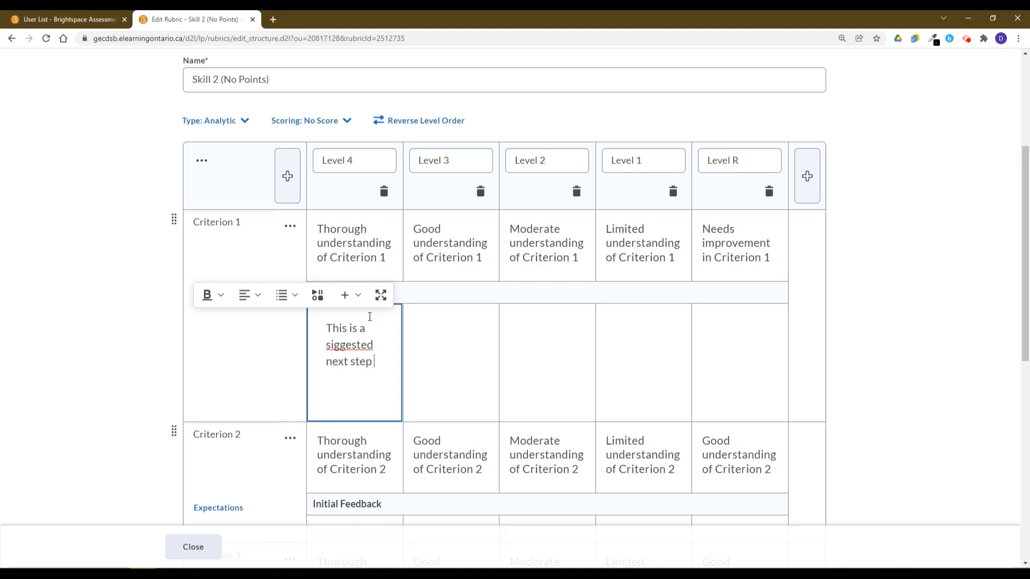
left_click_drag(334, 344, 331, 344)
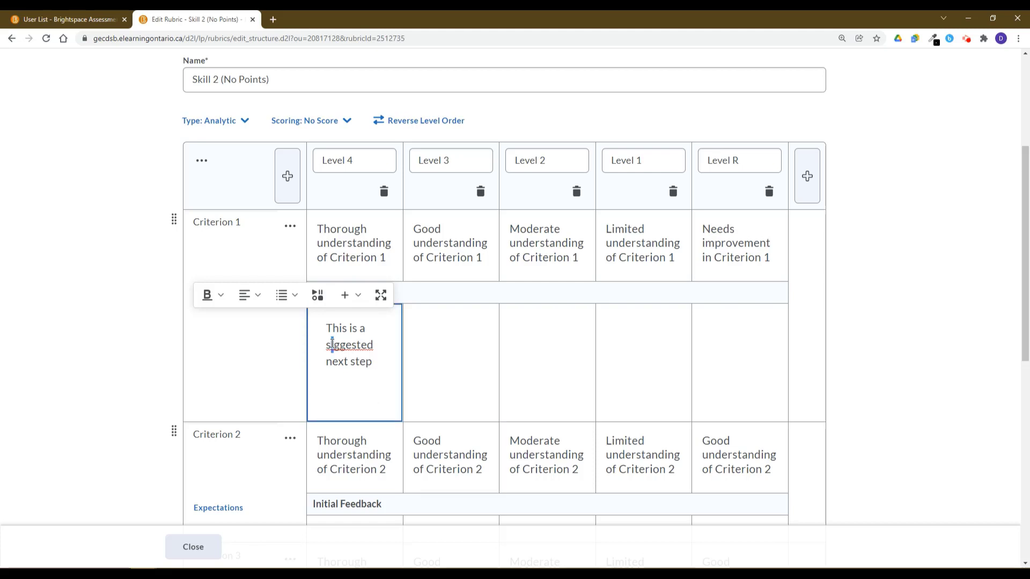
type("u")
Step: Copy Criterion 1's Level 4 initial feedback into the Level 3, Level 2, Level 1 and Level R feedback cells
key("ctrl+shift+End")
key("ctrl+shift+Home")
key("ctrl+c")
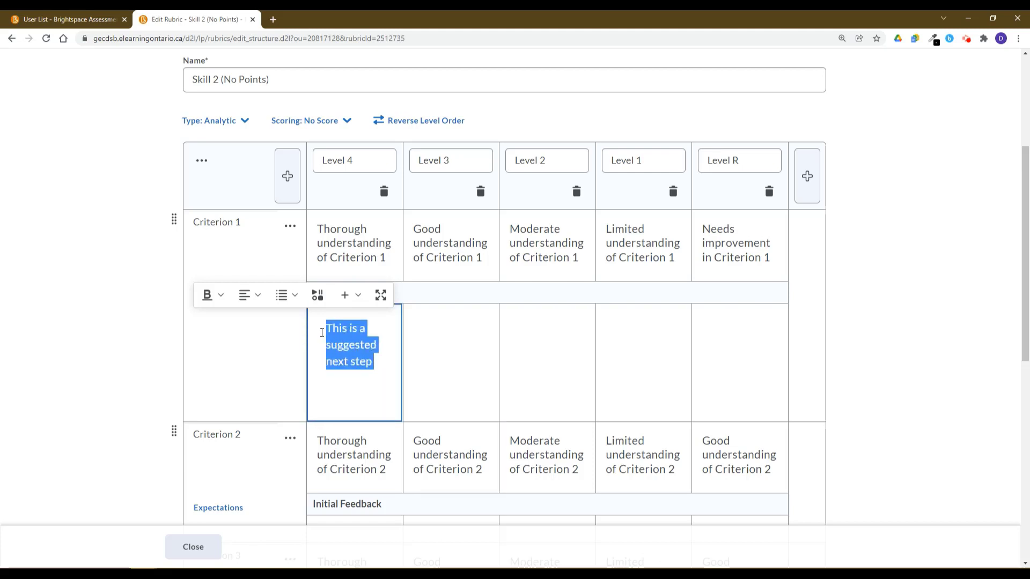
left_click(473, 344)
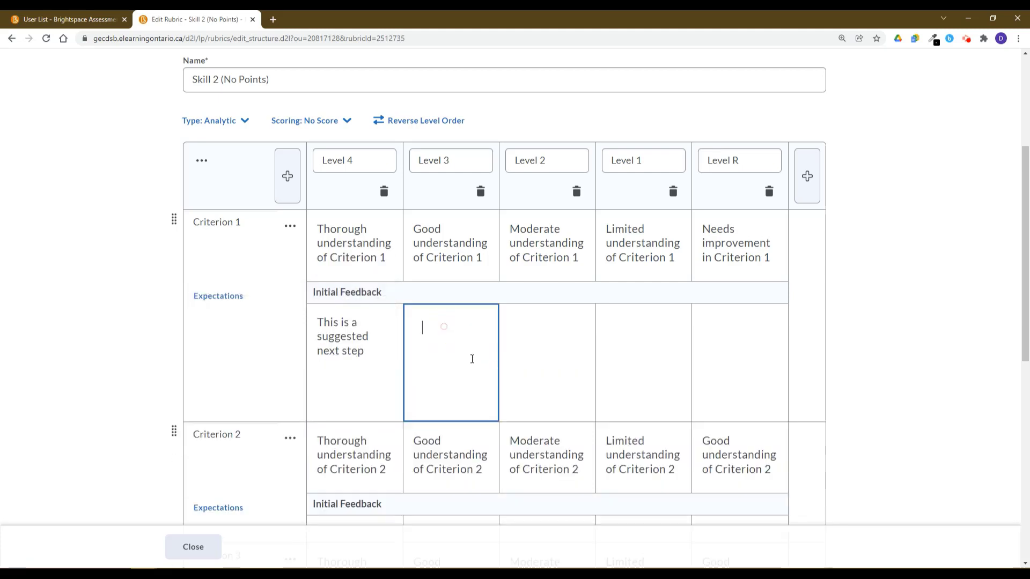
key("ctrl+v")
left_click(569, 373)
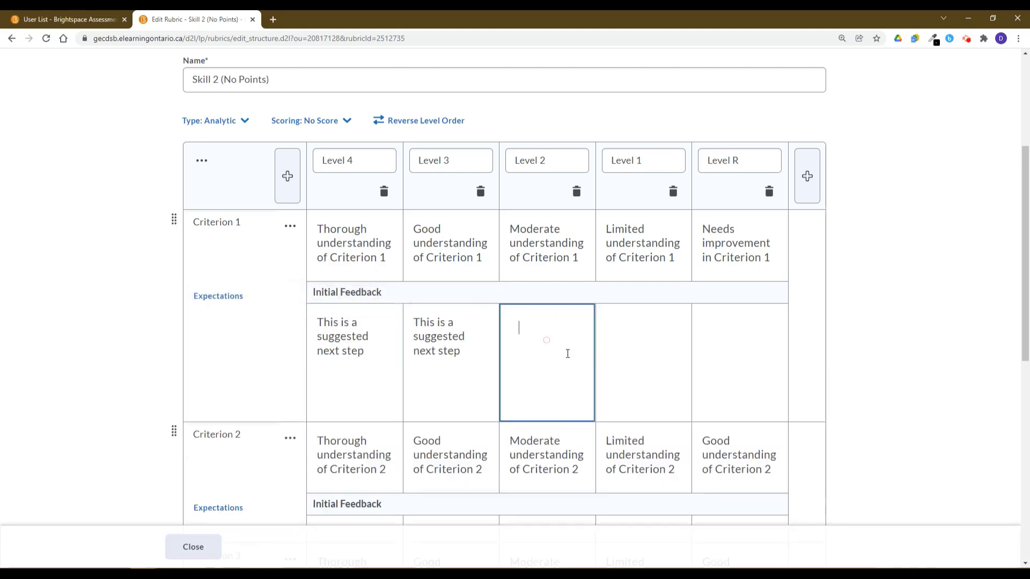
key("ctrl+v")
left_click(621, 356)
key("ctrl+v")
left_click(720, 349)
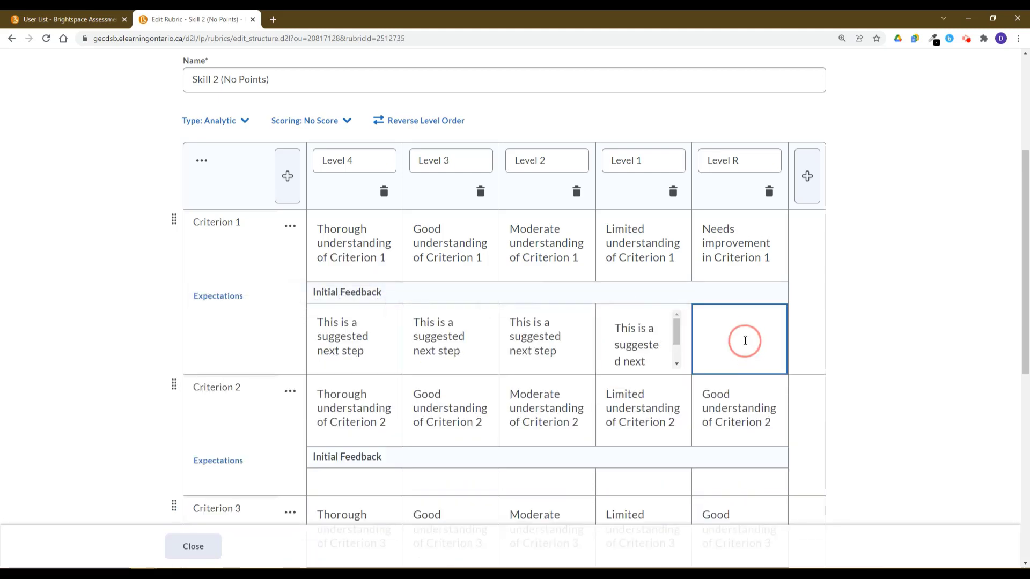
key("ctrl+v")
left_click(846, 359)
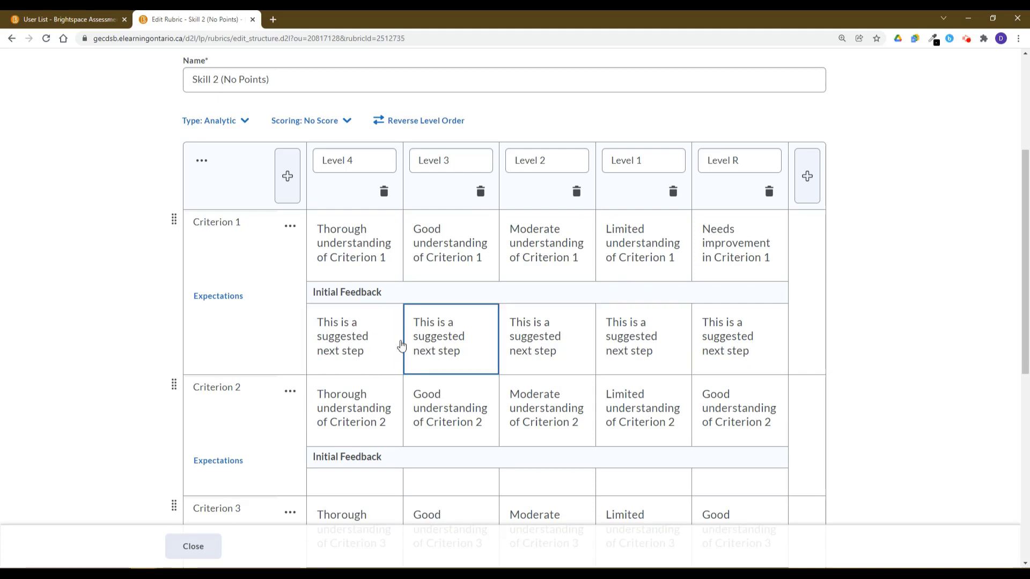
Step: Extend Criterion 1's initial feedback with "for Lvl4" at Level 4 and "for Lvl3" at Level 3
left_click(376, 344)
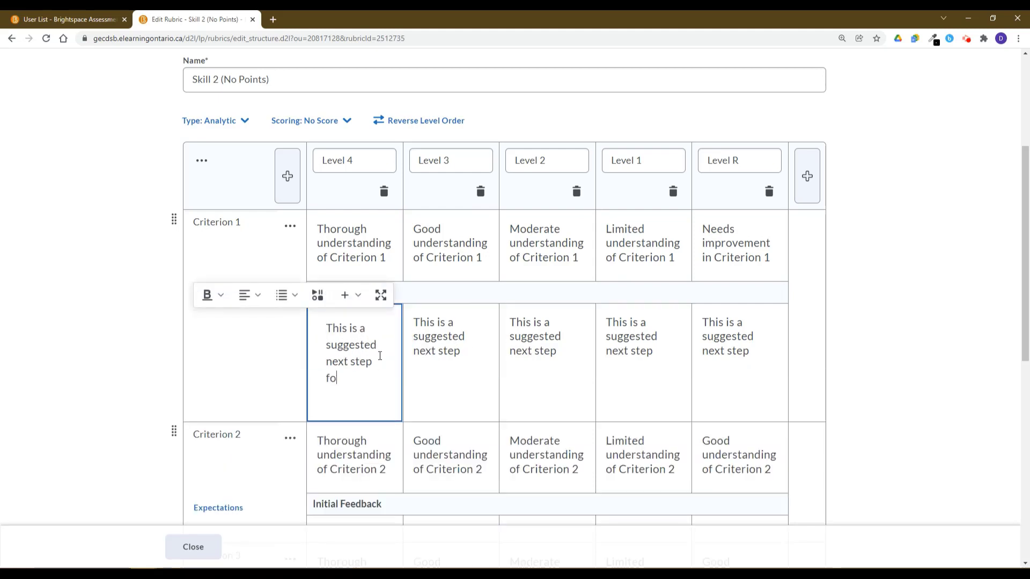
type("Lvl4")
left_click(478, 355)
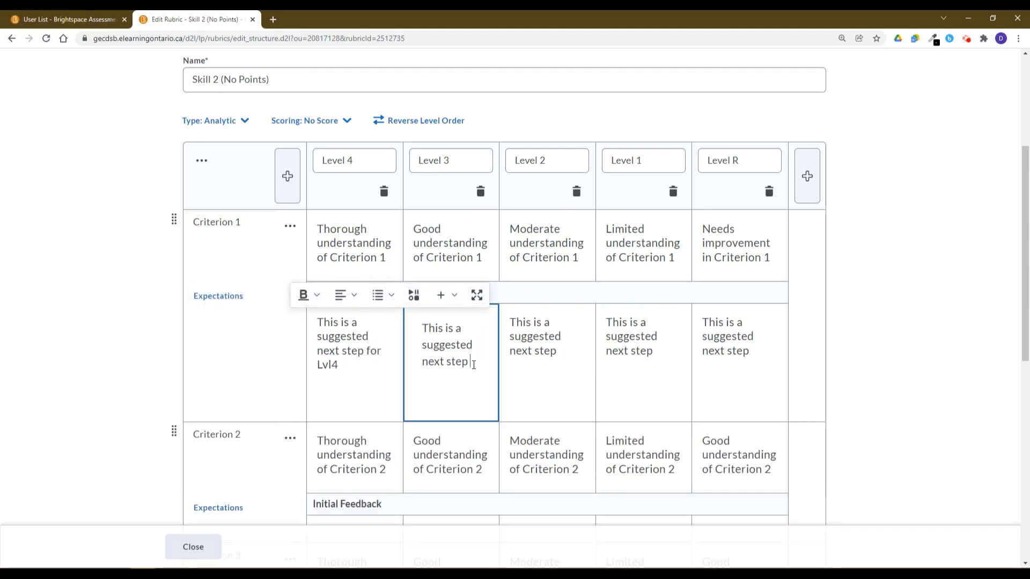
type("fopr ")
type("Lvl3")
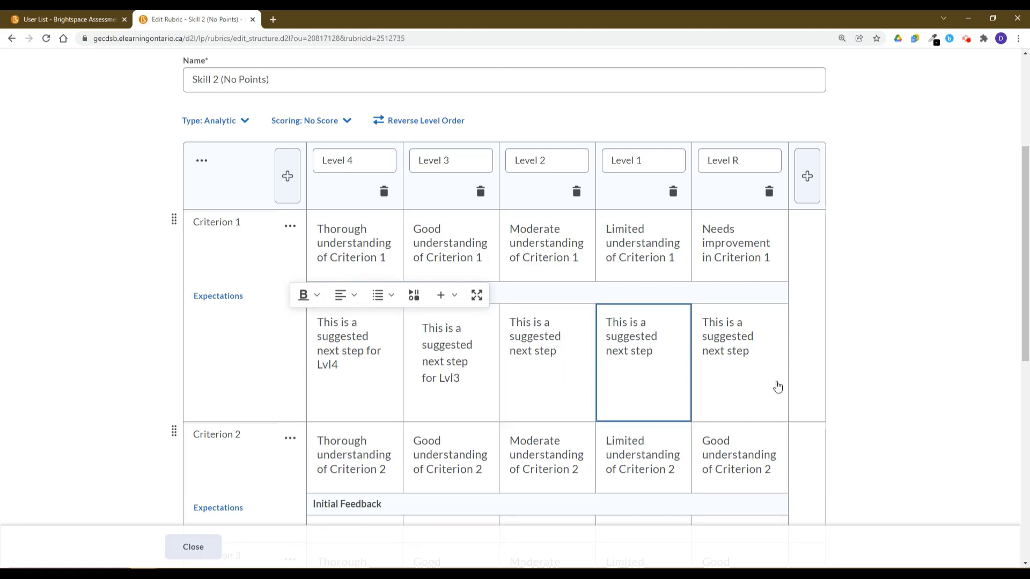
left_click(923, 400)
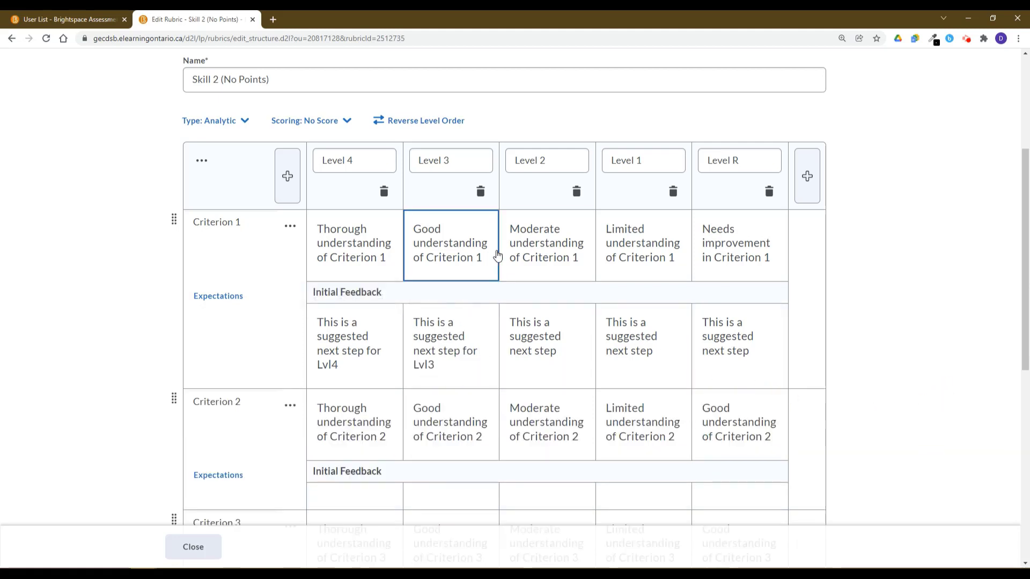
Step: Enter "Lvl4 Feedback Crit2" as the initial feedback for Criterion 2 at Level 4
scroll(483, 355, "down", 3)
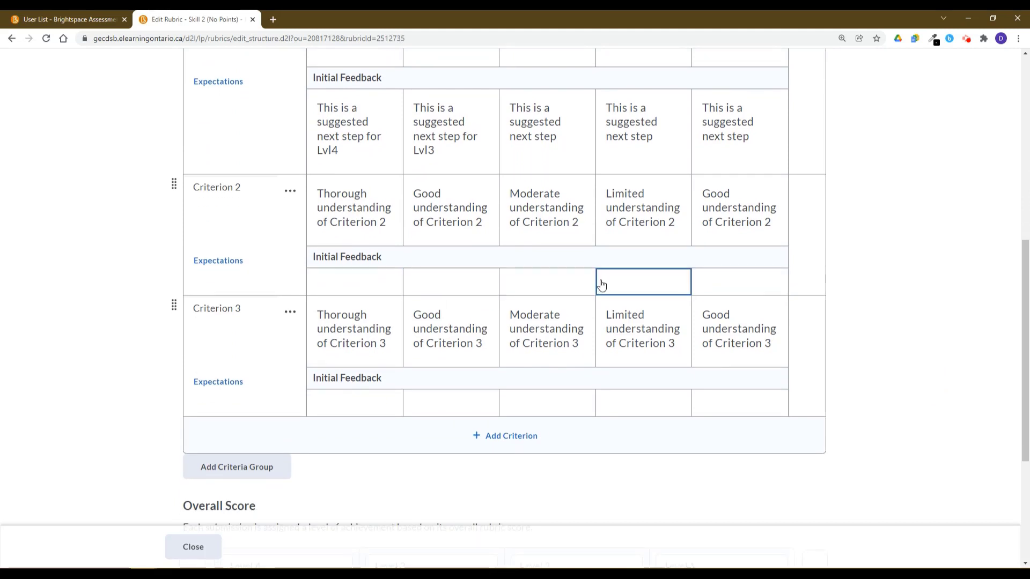
left_click(356, 281)
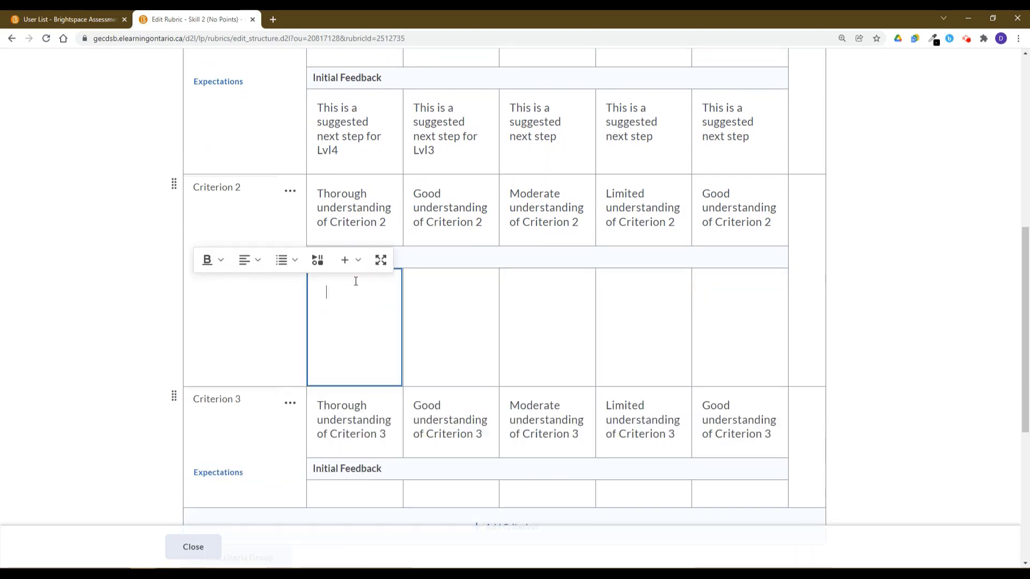
type("Lvl4 Fee")
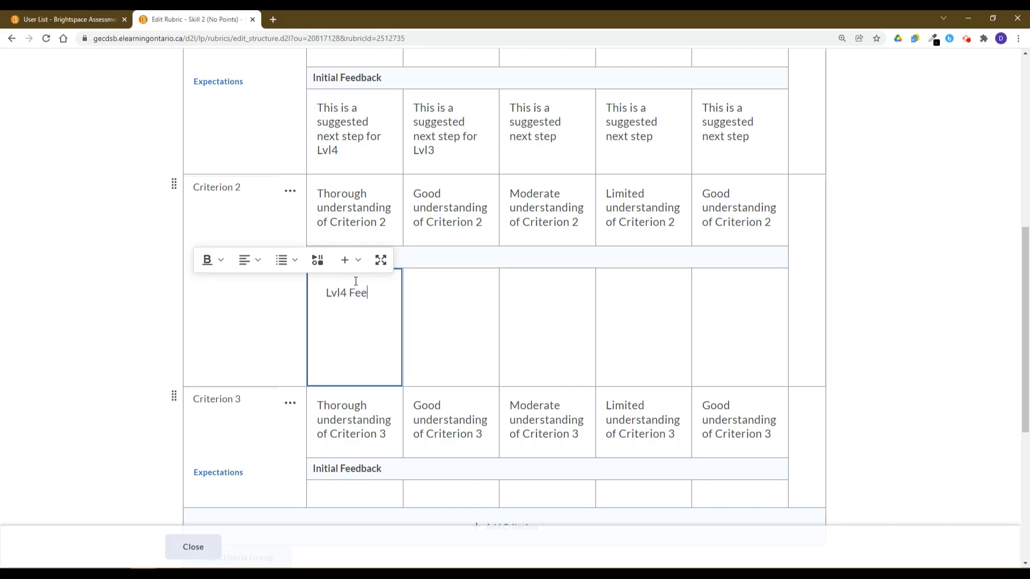
type("dback Crit2")
Step: Copy Criterion 2's Level 4 feedback to Criterion 3 at Level 4 and change it to "Lvl4 Feedback Crit3"
left_click_drag(361, 326, 315, 288)
key("ctrl+c")
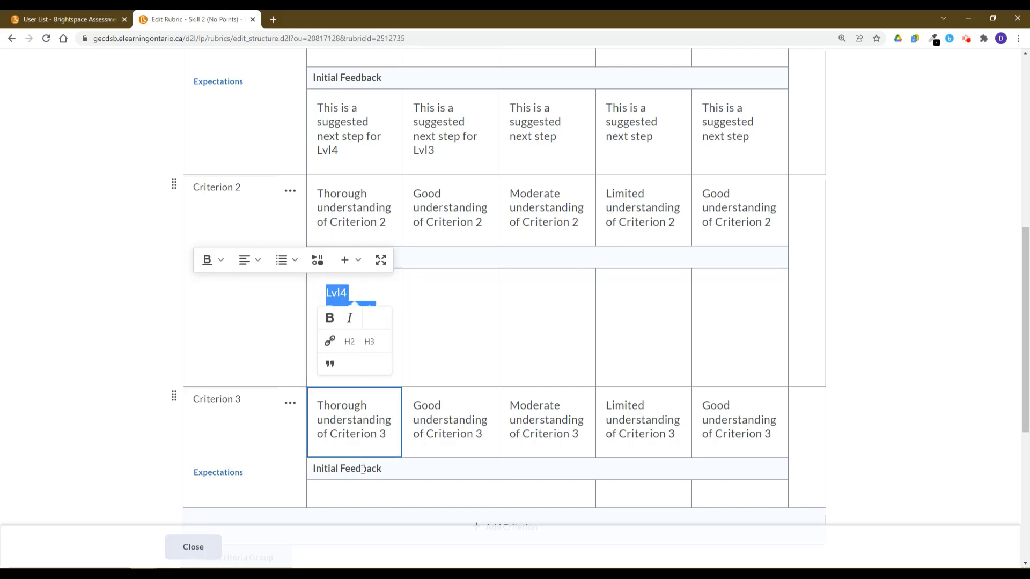
left_click(346, 489)
left_click(351, 424)
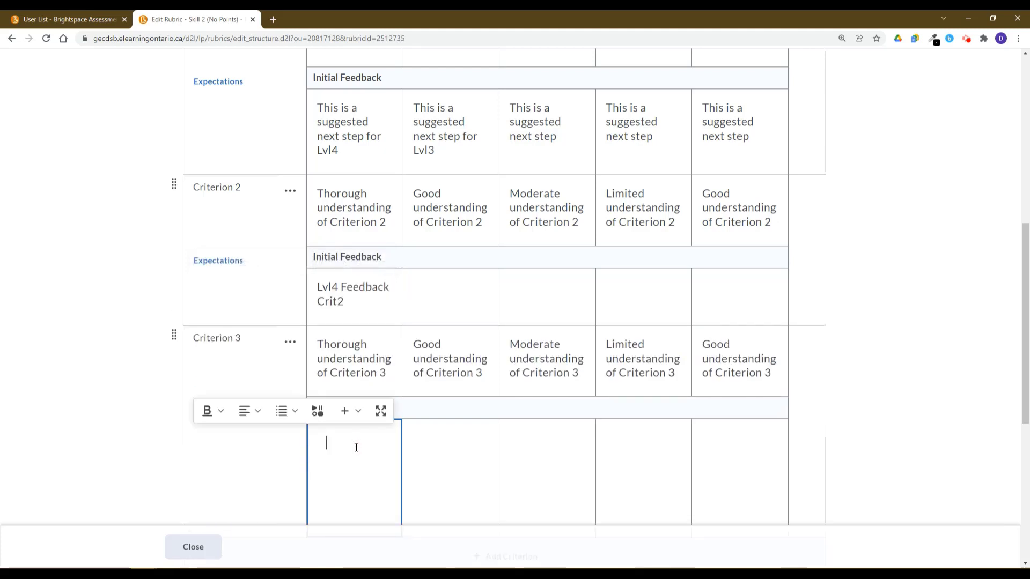
key("ctrl+v")
type("3")
left_click(869, 415)
Step: Check the edited rubric's overall score section and save status, and close it to return to the Rubrics list
scroll(240, 513, "down", 5)
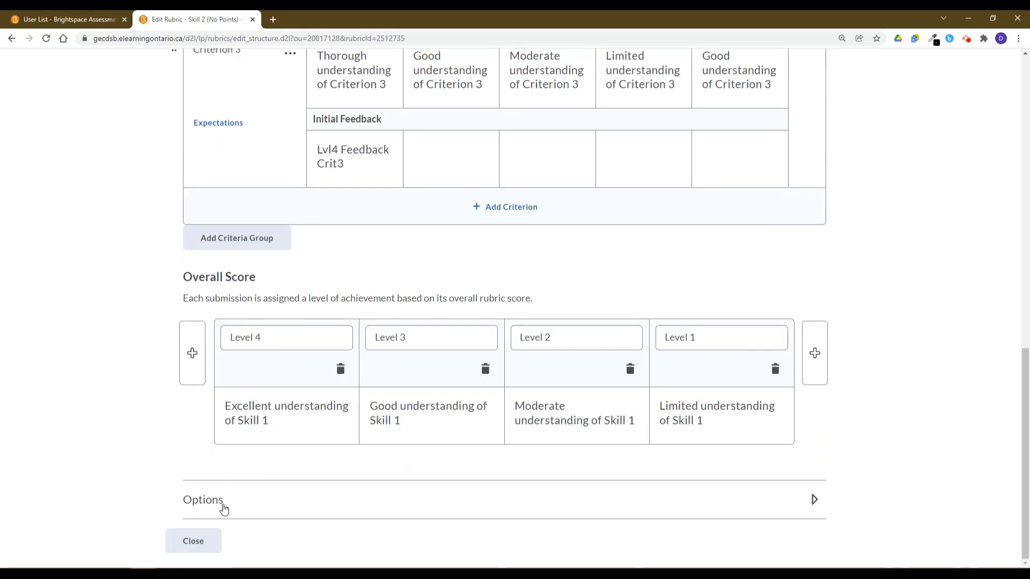
scroll(340, 414, "up", 10)
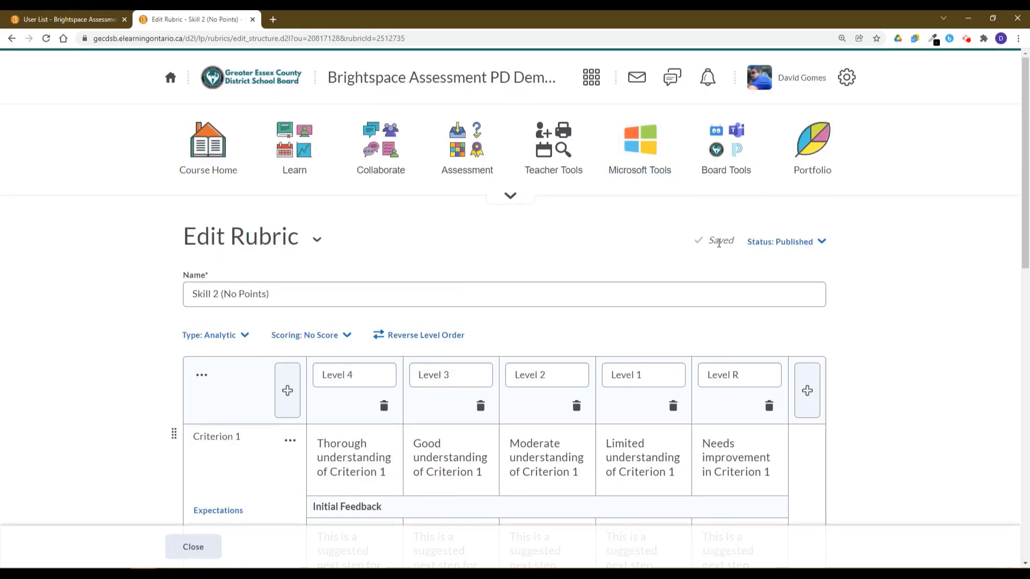
left_click(193, 546)
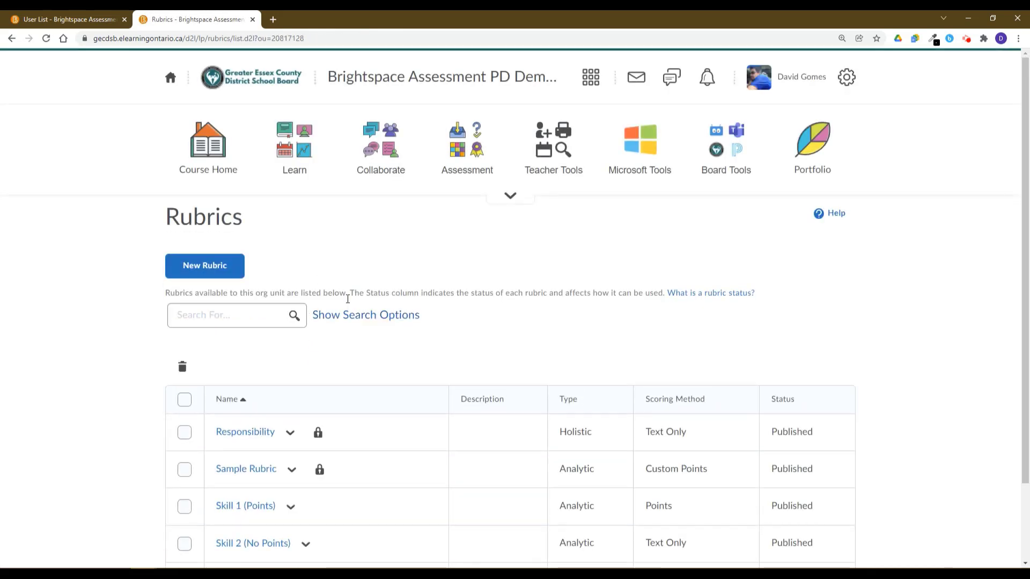
scroll(381, 338, "down", 2)
scroll(378, 338, "up", 2)
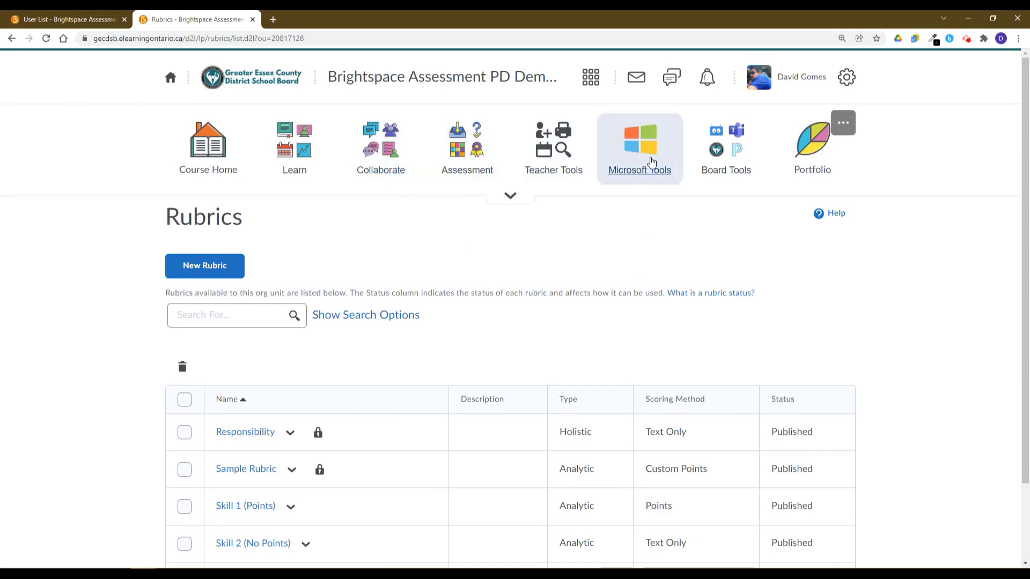
Step: Open the assessment settings of the Week 1 topic in the Weekly Suggestion Box discussion forum for editing
left_click(385, 154)
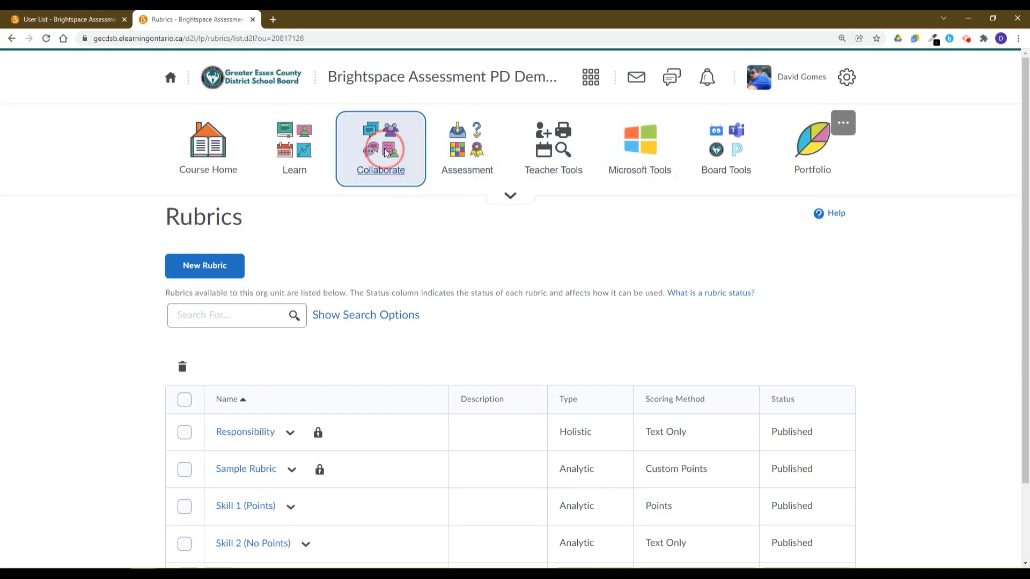
left_click(495, 183)
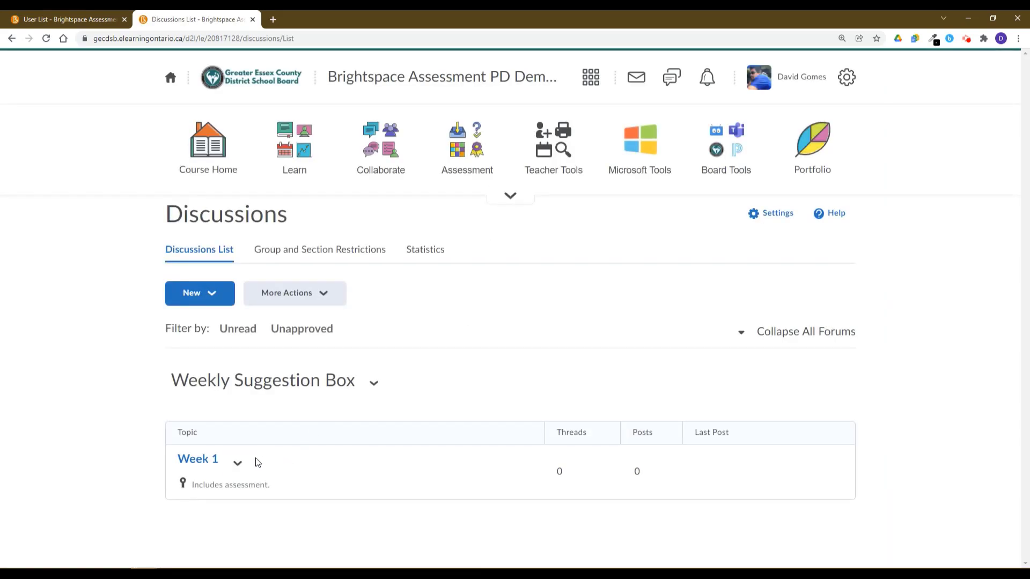
left_click(237, 463)
left_click(275, 302)
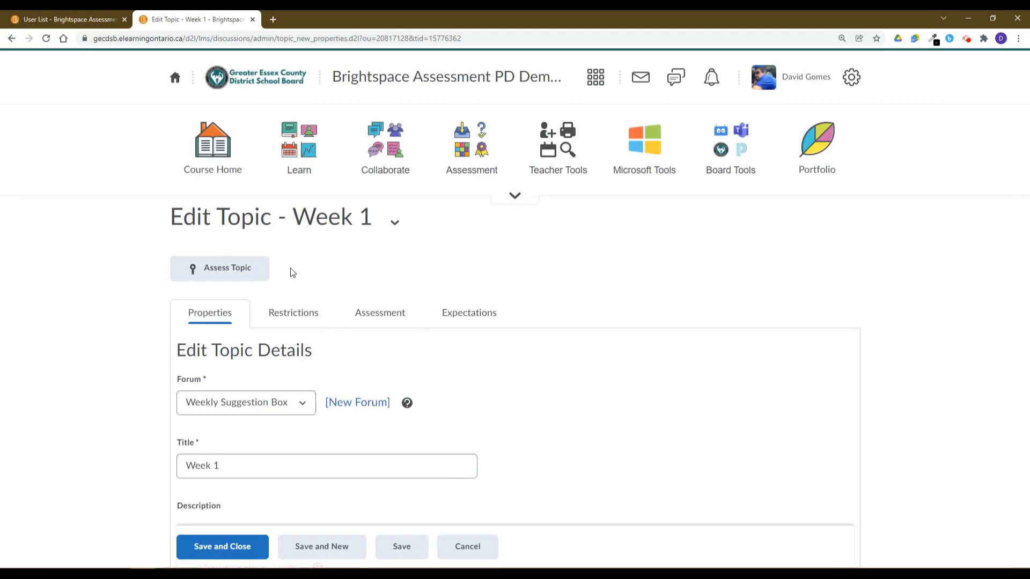
left_click(383, 315)
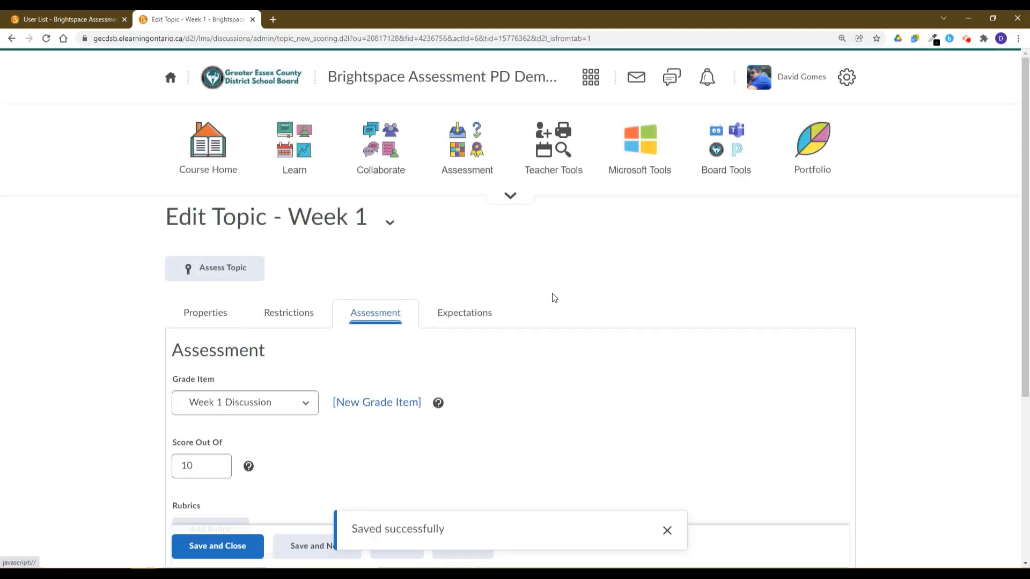
Step: Attach the Skill 2 (No Points) rubric to the Week 1 discussion topic and save it
scroll(554, 298, "down", 5)
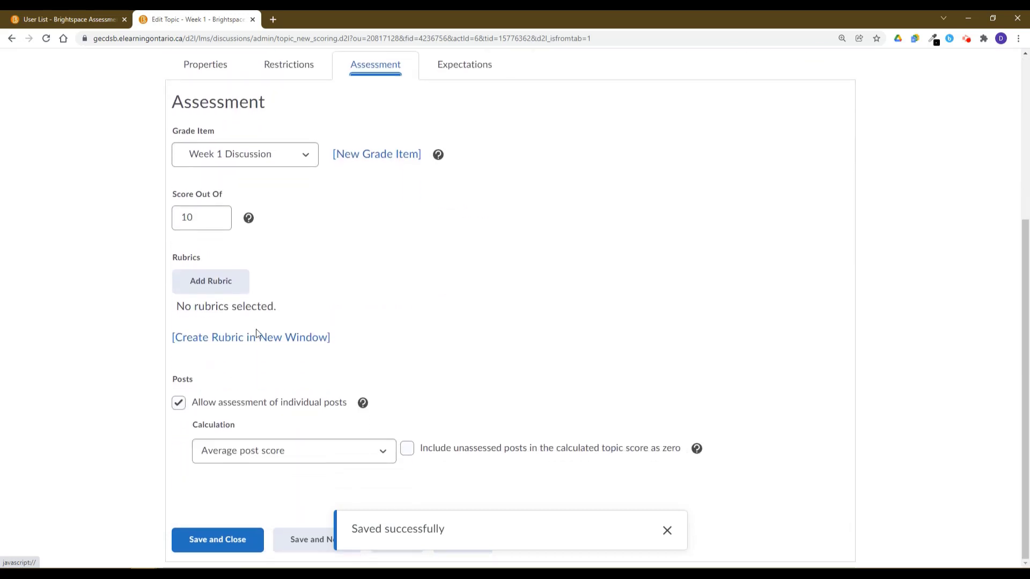
left_click(211, 287)
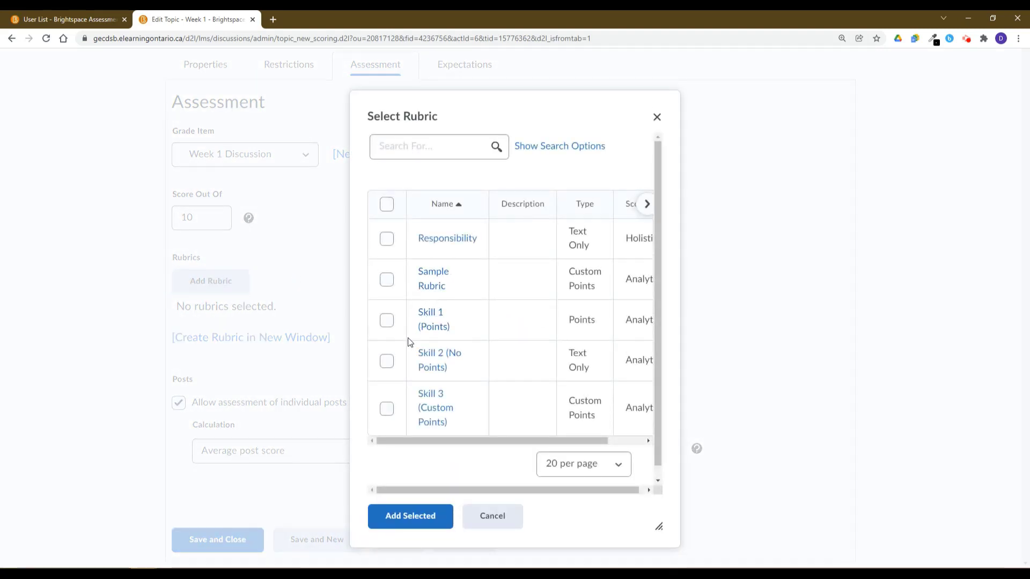
left_click(387, 363)
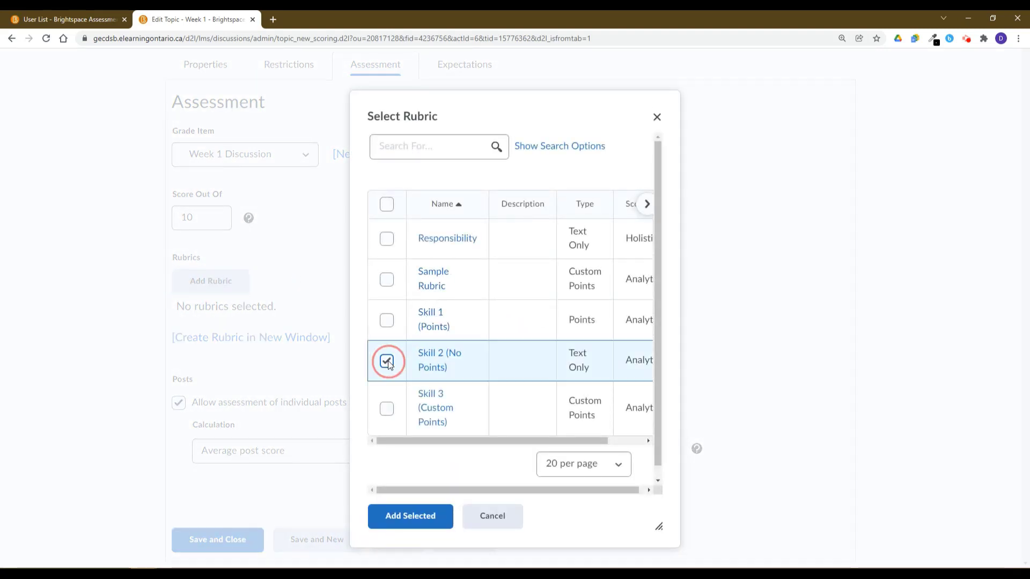
left_click(417, 520)
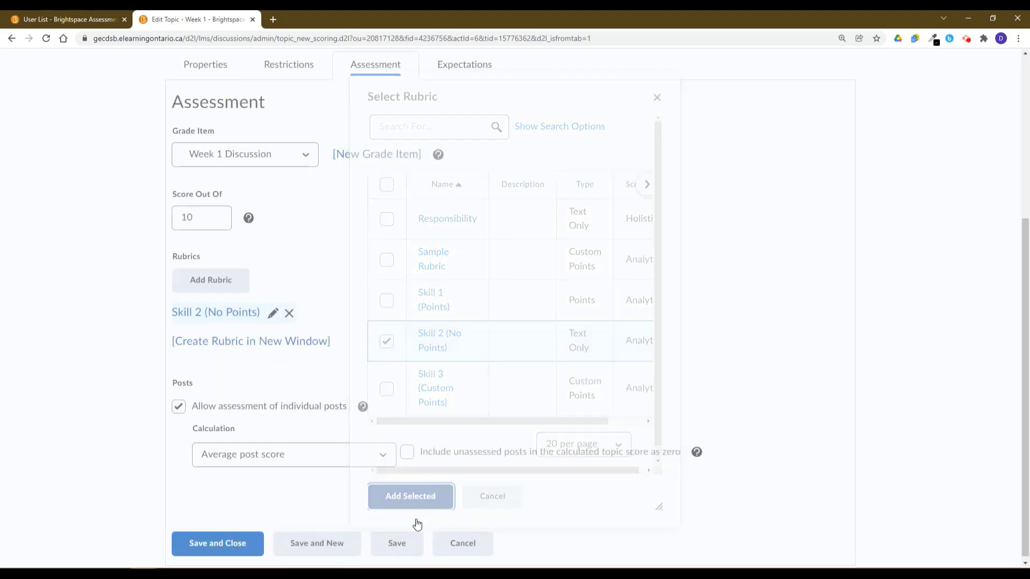
left_click(228, 543)
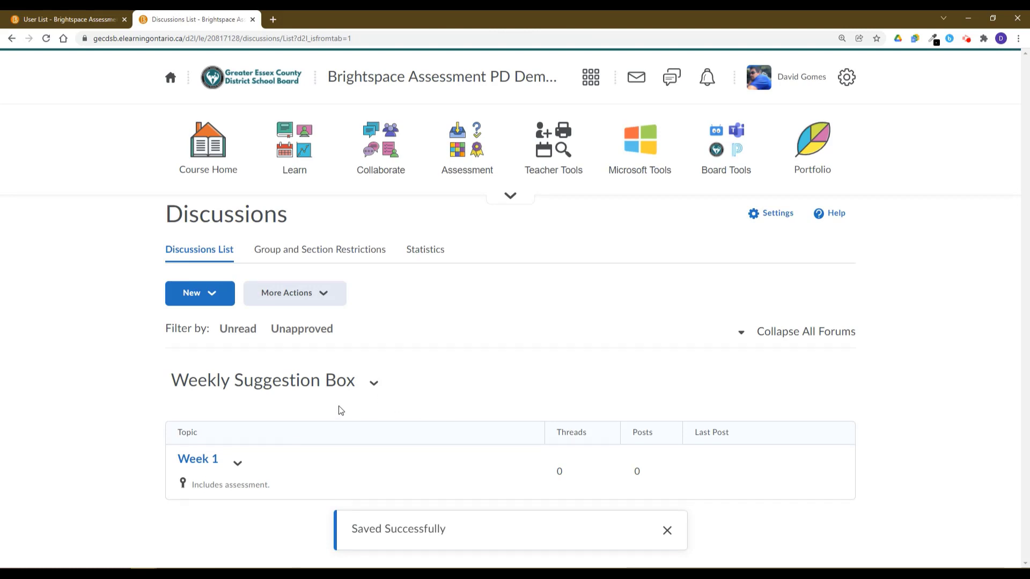
Step: Open the Week 1 topic's assessment and bring up the Skill 2 (No Points) rubric for the first student listed
left_click(239, 468)
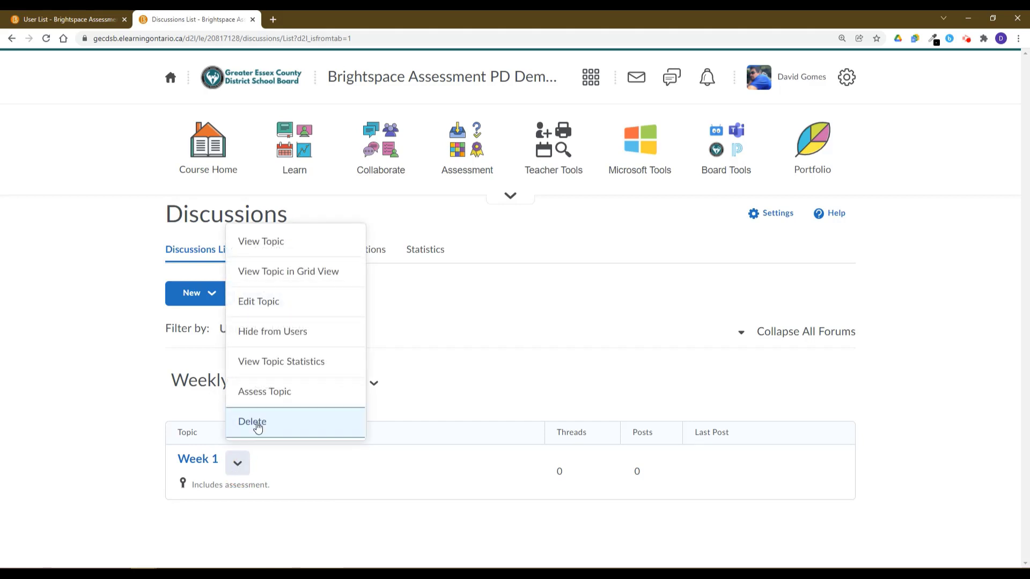
left_click(311, 395)
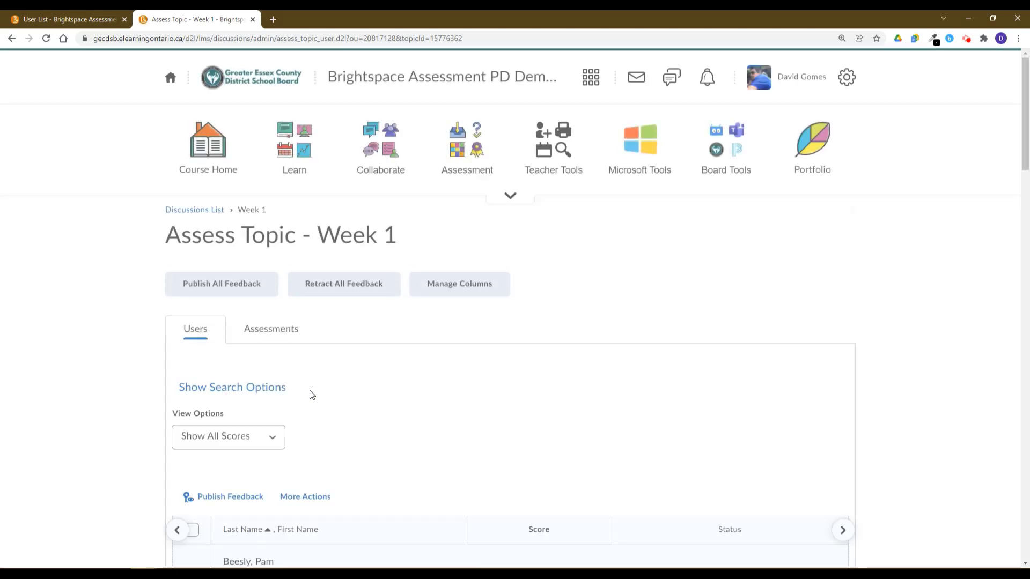
scroll(394, 328, "down", 7)
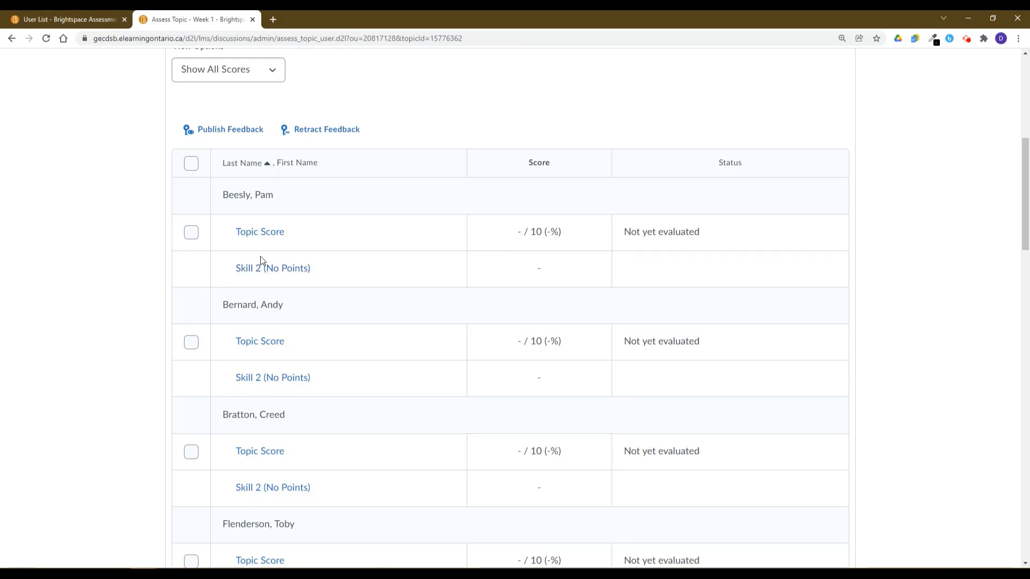
left_click(265, 271)
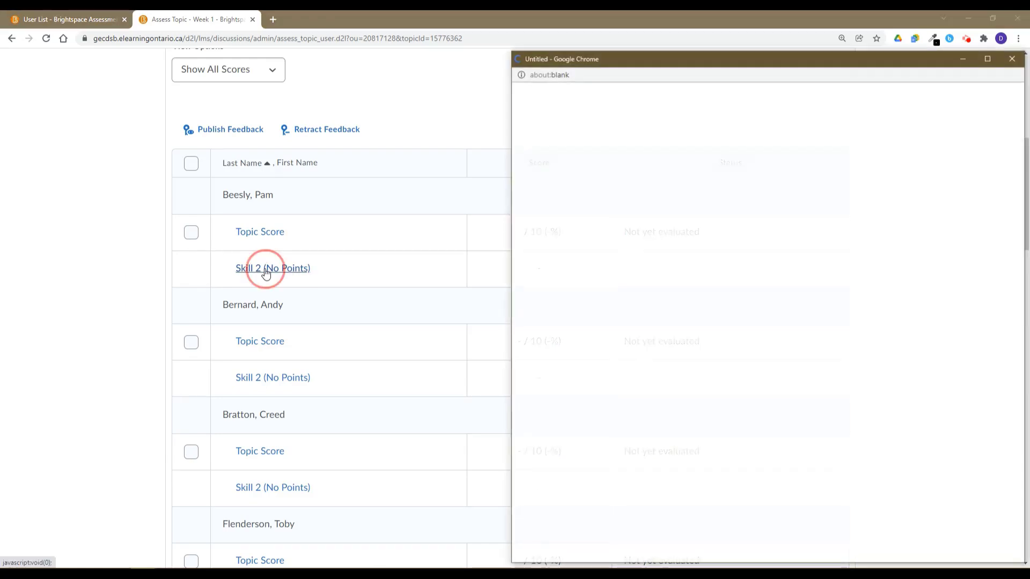
left_click_drag(727, 58, 617, 36)
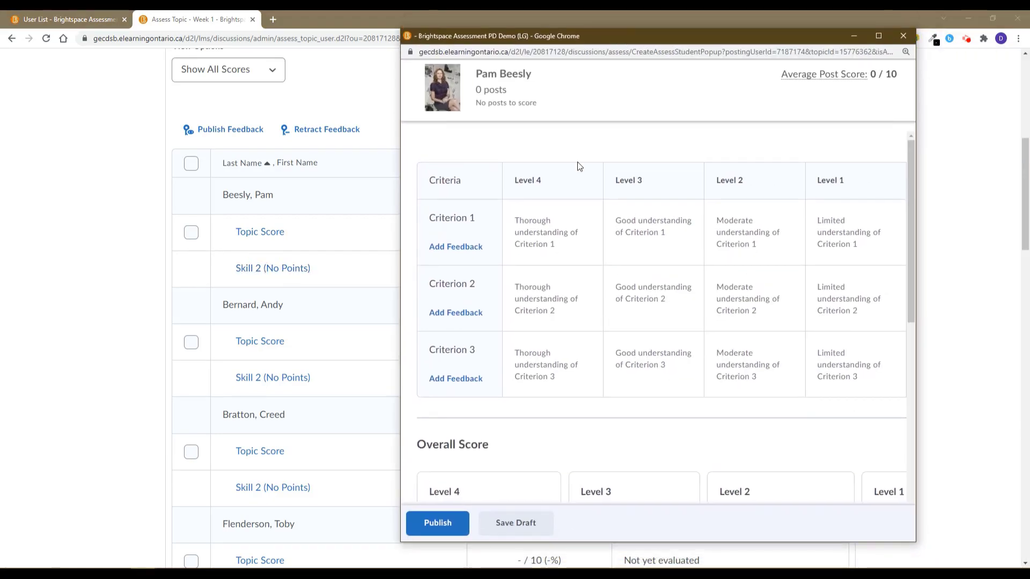
Step: Rate Criteria 1, 2 and 3 at Level 4 and check the feedback filled in for each criterion
left_click(577, 237)
left_click(563, 400)
scroll(565, 402, "down", 3)
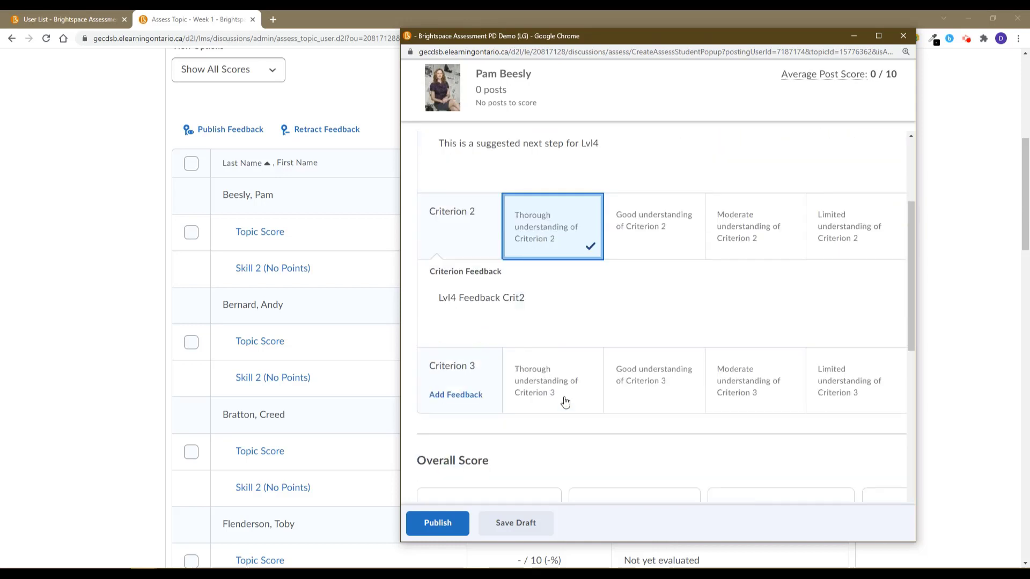
left_click(565, 402)
scroll(536, 285, "up", 3)
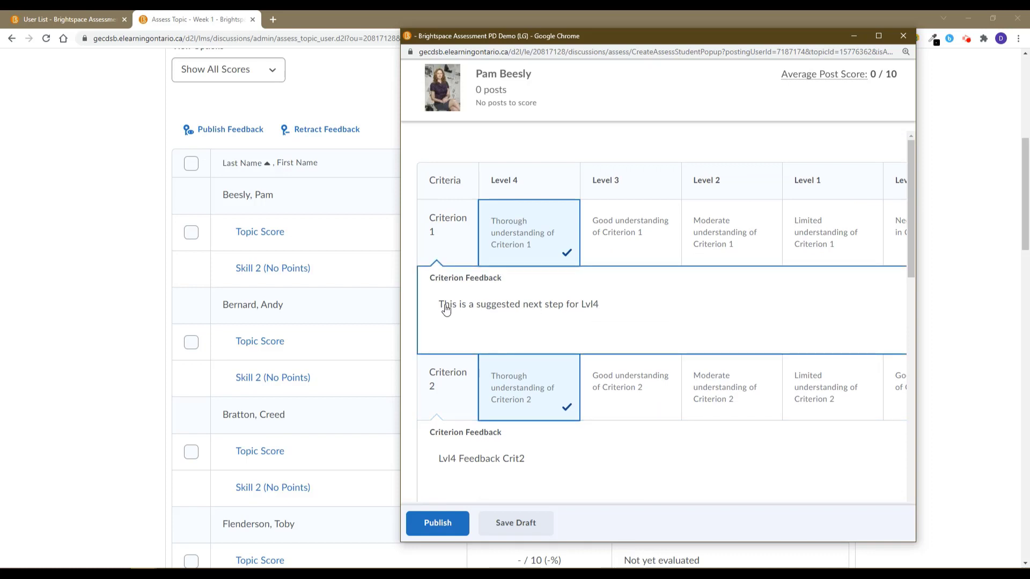
scroll(562, 310, "down", 2)
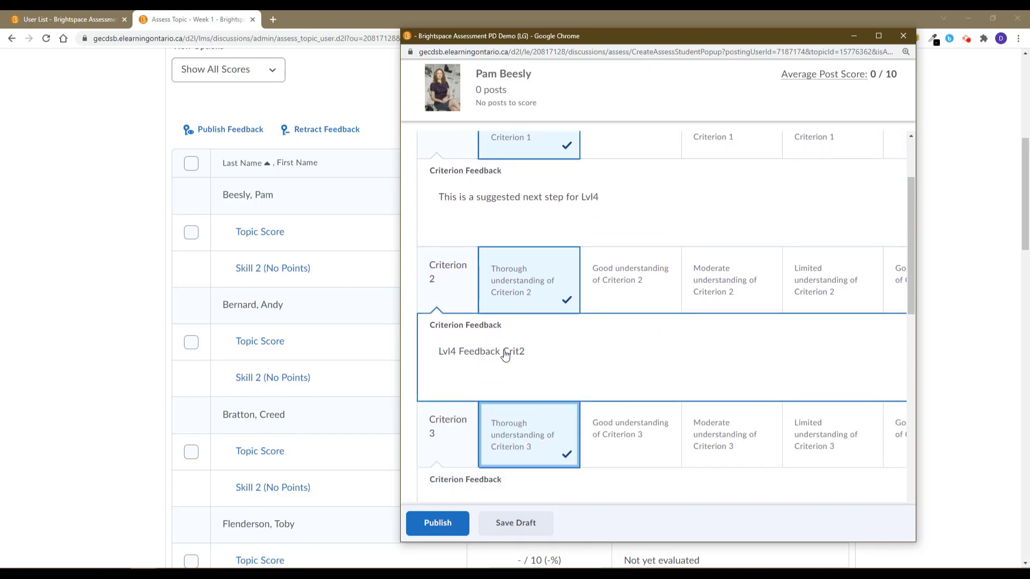
scroll(540, 355, "down", 3)
scroll(566, 345, "down", 5)
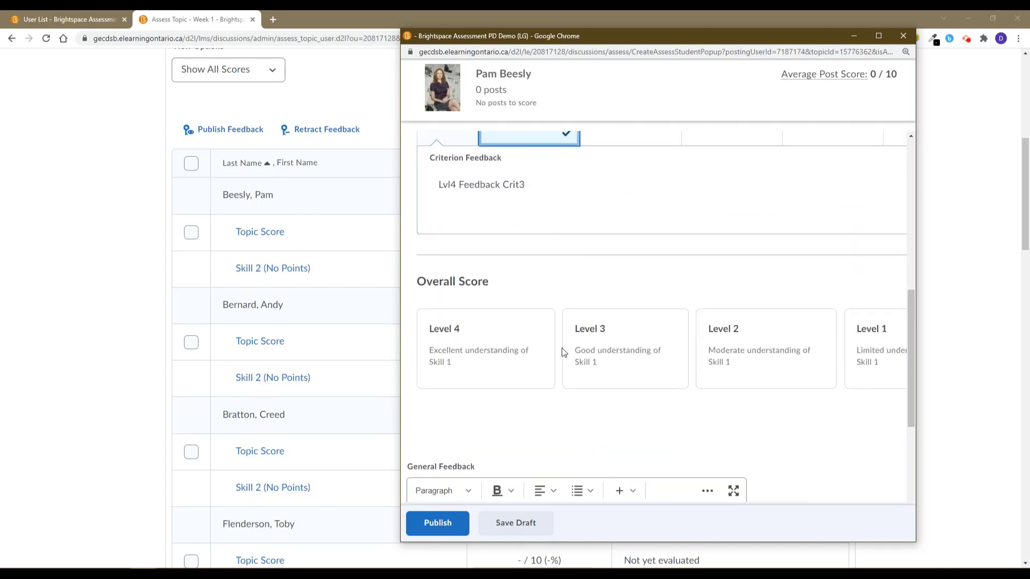
Step: Enter general feedback praising the student and adding "here are some additional suggestions", try to publish the evaluation, and return to grading
scroll(554, 340, "down", 2)
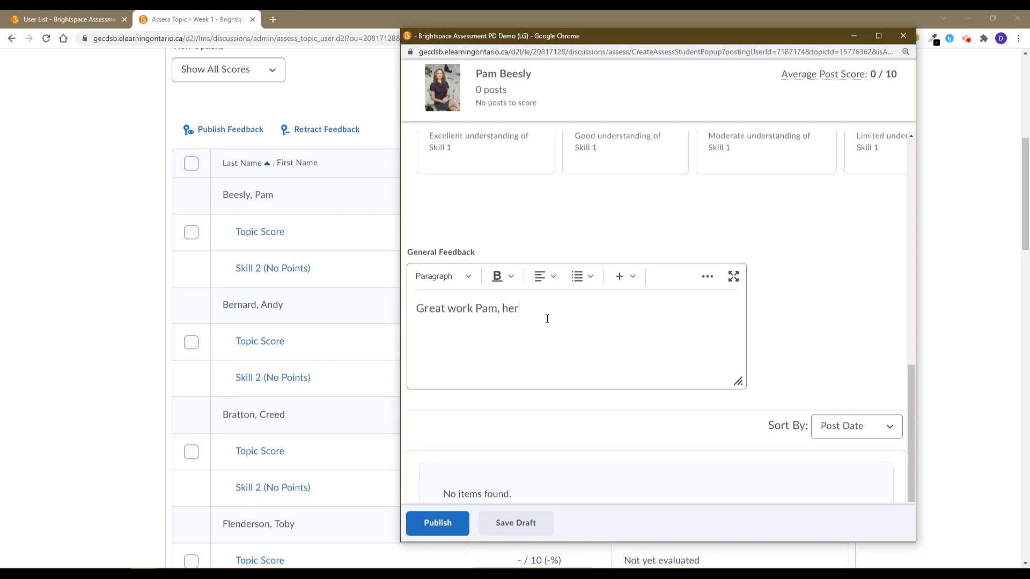
type("re some additional suggestions")
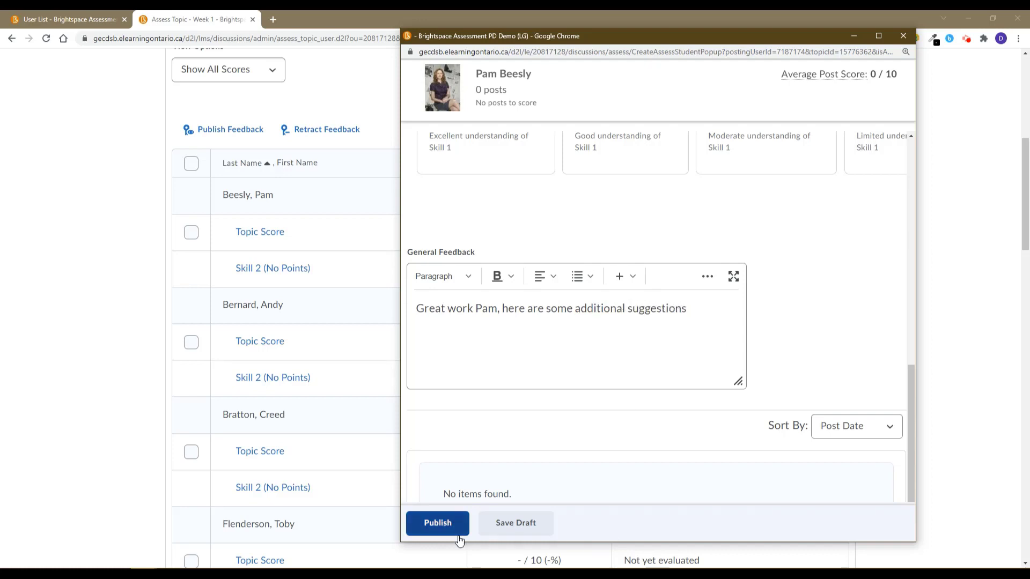
left_click(433, 524)
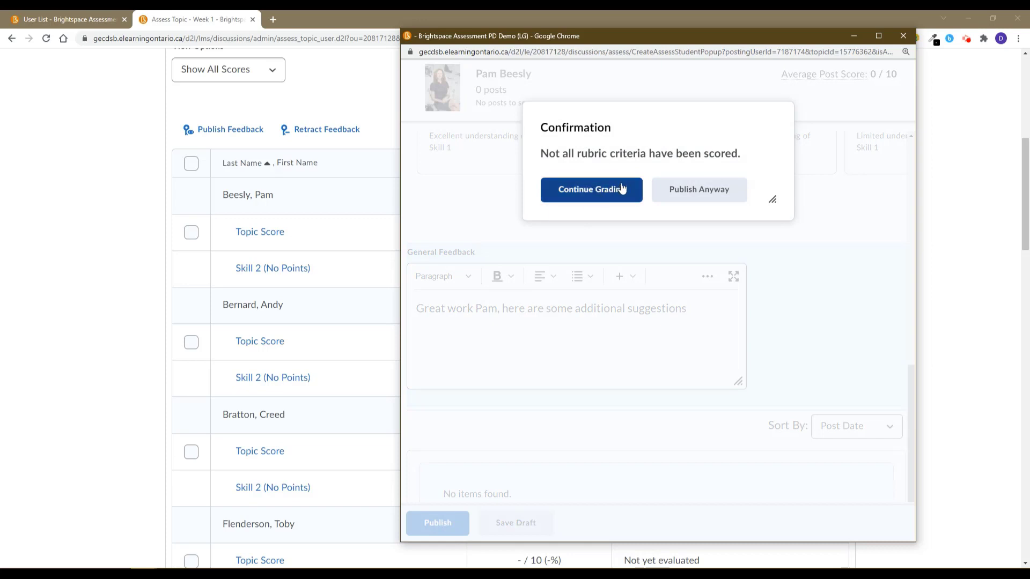
left_click(641, 193)
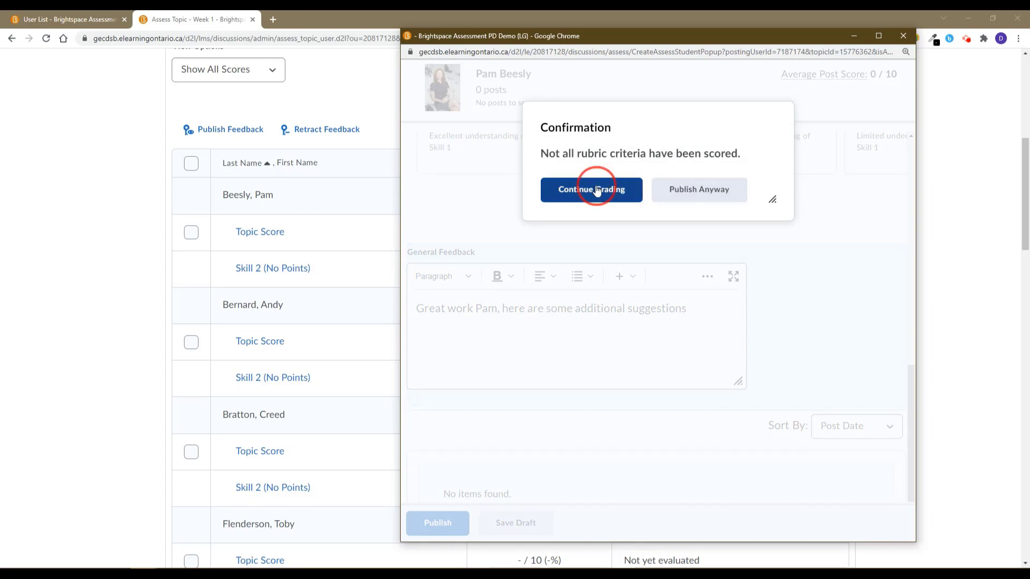
Step: Set the rubric's overall score to Level 4 and review the completed evaluation
scroll(636, 240, "up", 2)
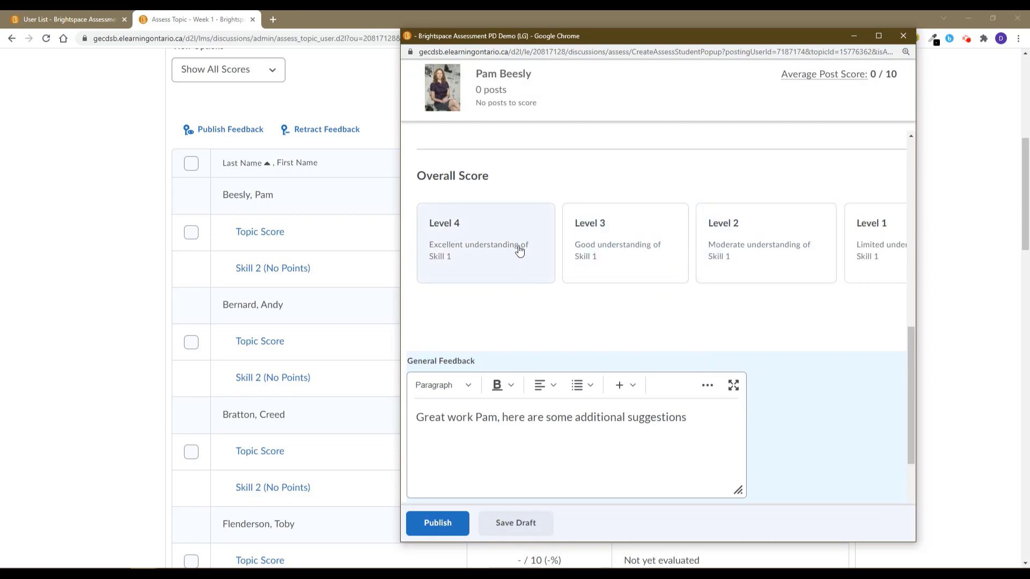
scroll(520, 248, "up", 1)
left_click(465, 295)
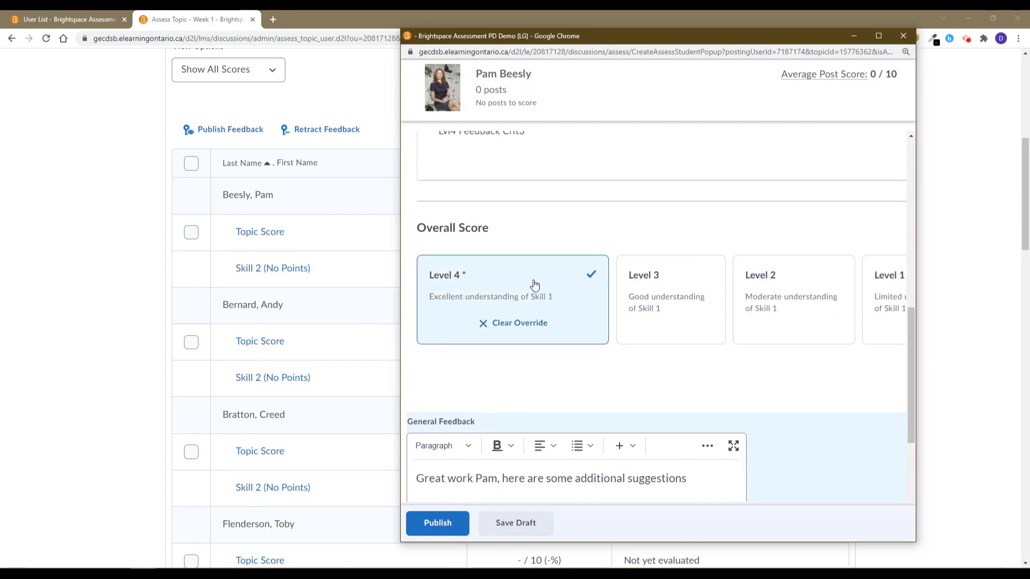
scroll(599, 380, "down", 4)
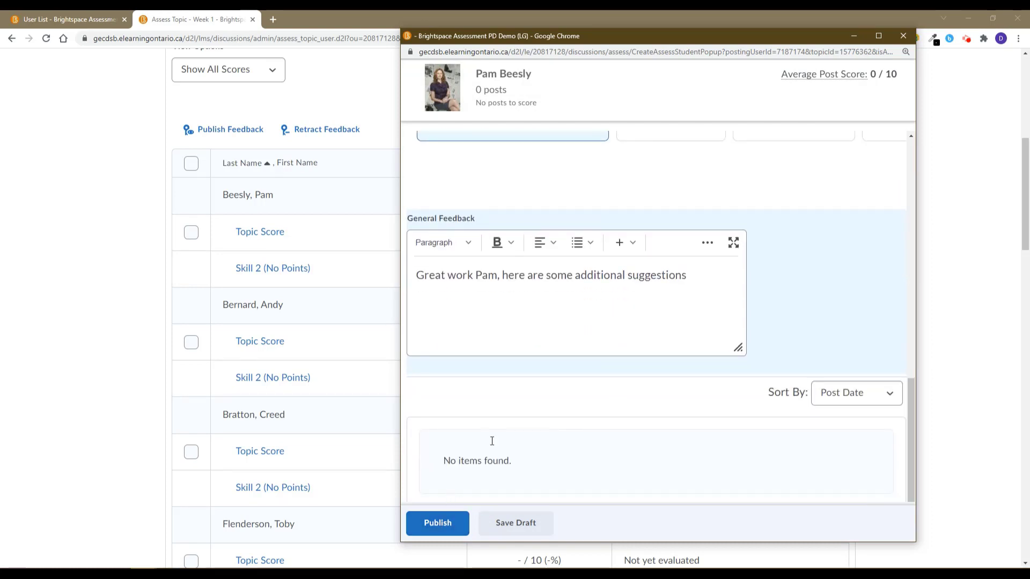
scroll(514, 413, "up", 10)
scroll(517, 410, "down", 10)
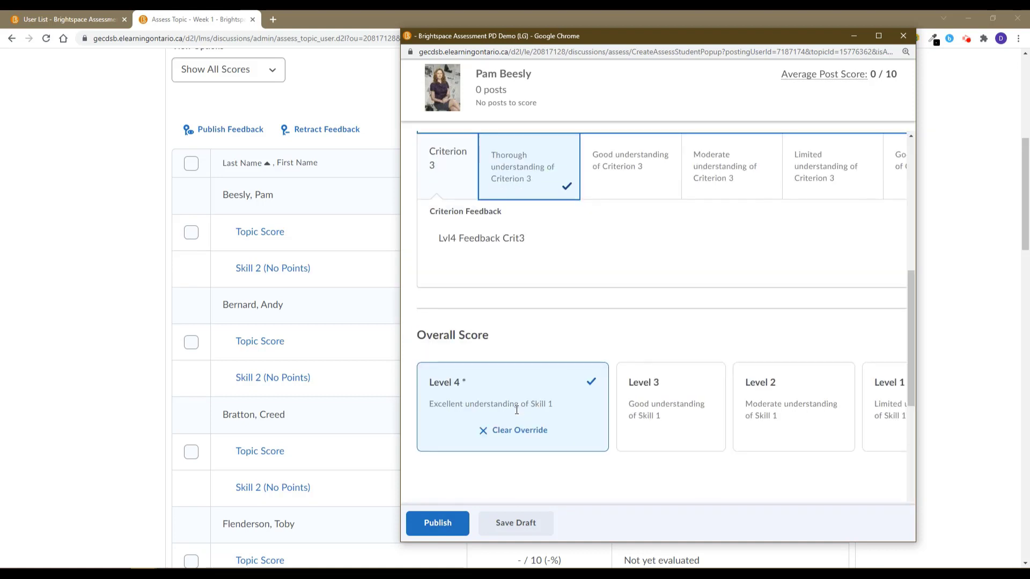
Step: Publish the student's discussion evaluation and check its status in the Week 1 user list
left_click(437, 524)
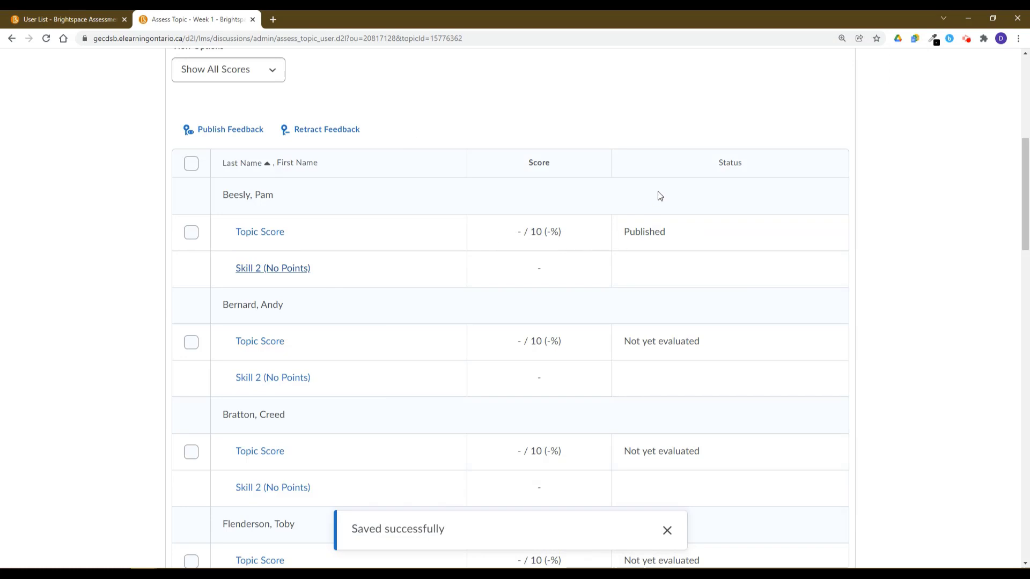
left_click_drag(678, 234, 602, 232)
left_click(517, 283)
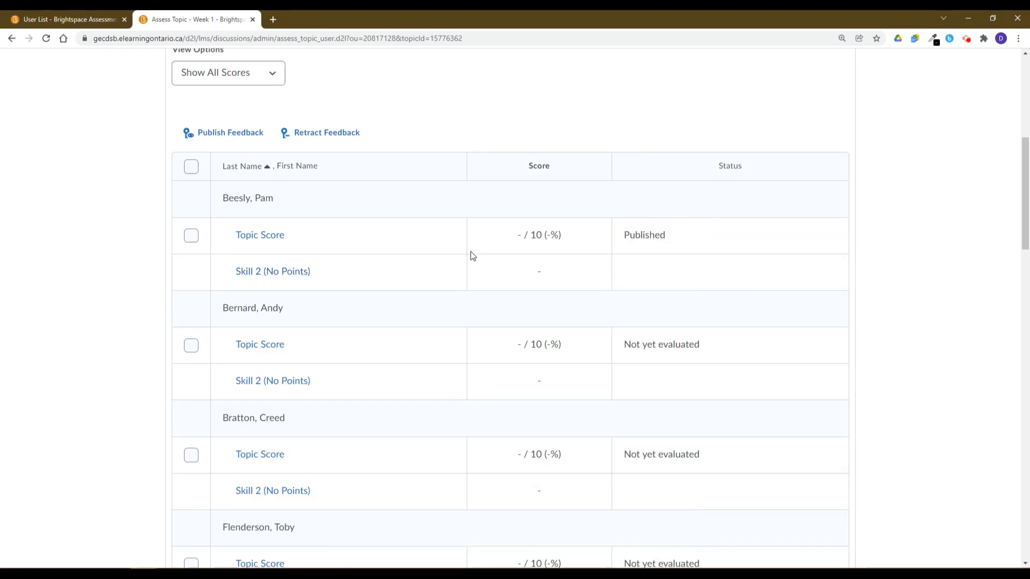
Step: Open the Classlist and impersonate the student whose discussion evaluation was published
scroll(469, 256, "up", 7)
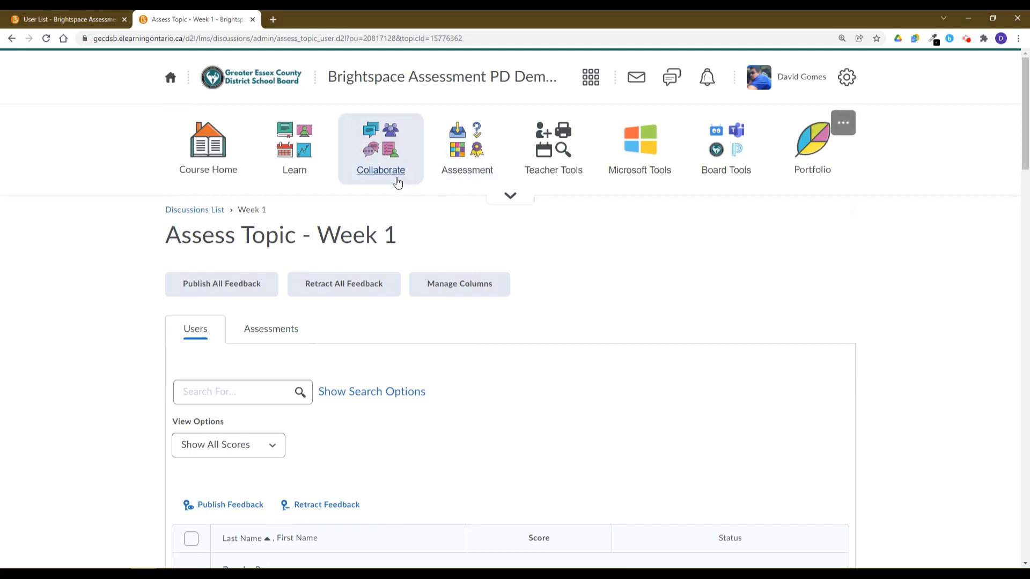
left_click(397, 183)
left_click(558, 217)
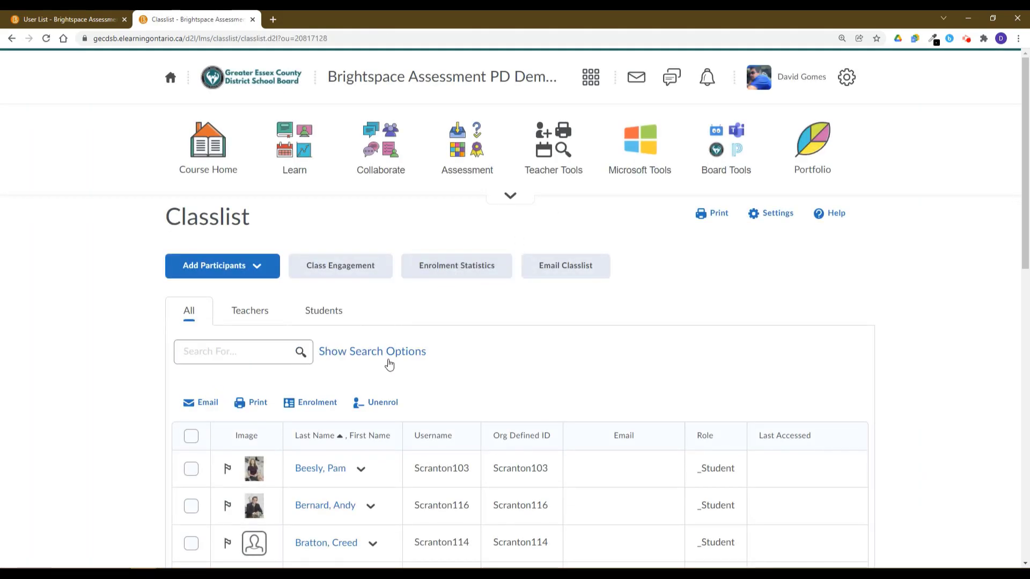
left_click(361, 468)
left_click(388, 248)
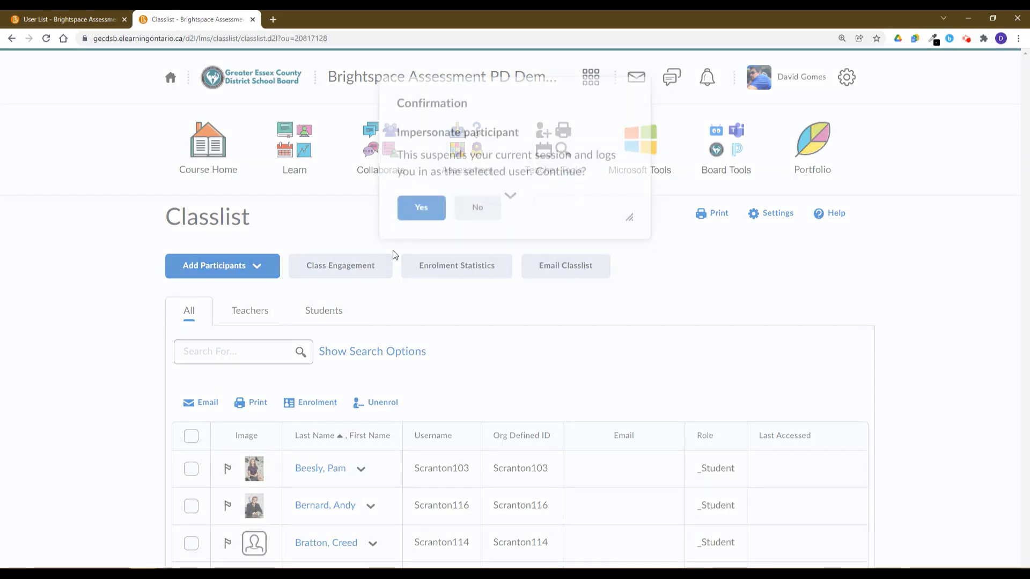
left_click(433, 231)
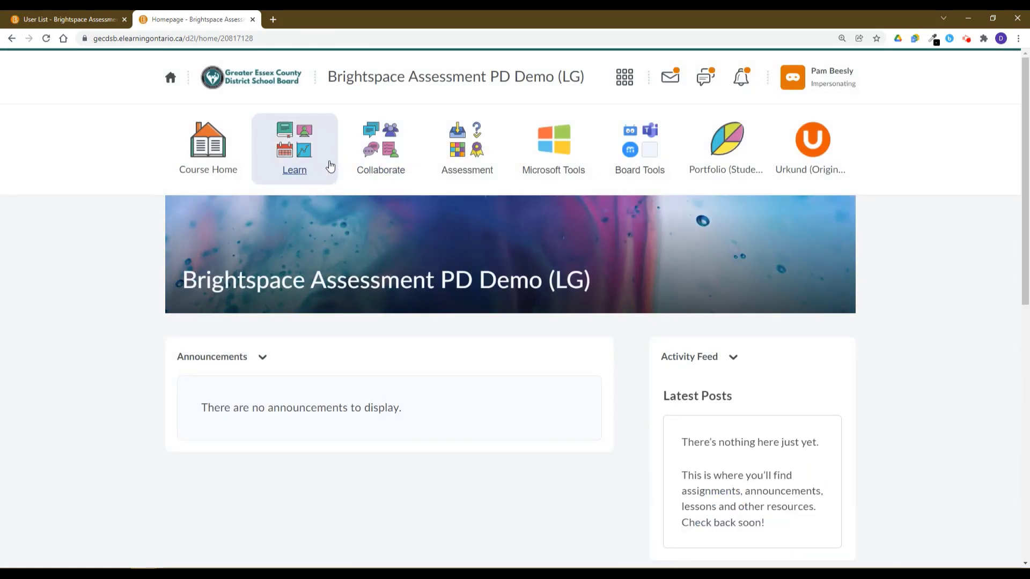
Step: Open the Week 1 discussion topic as the student and examine the published general feedback
left_click(381, 147)
left_click(446, 146)
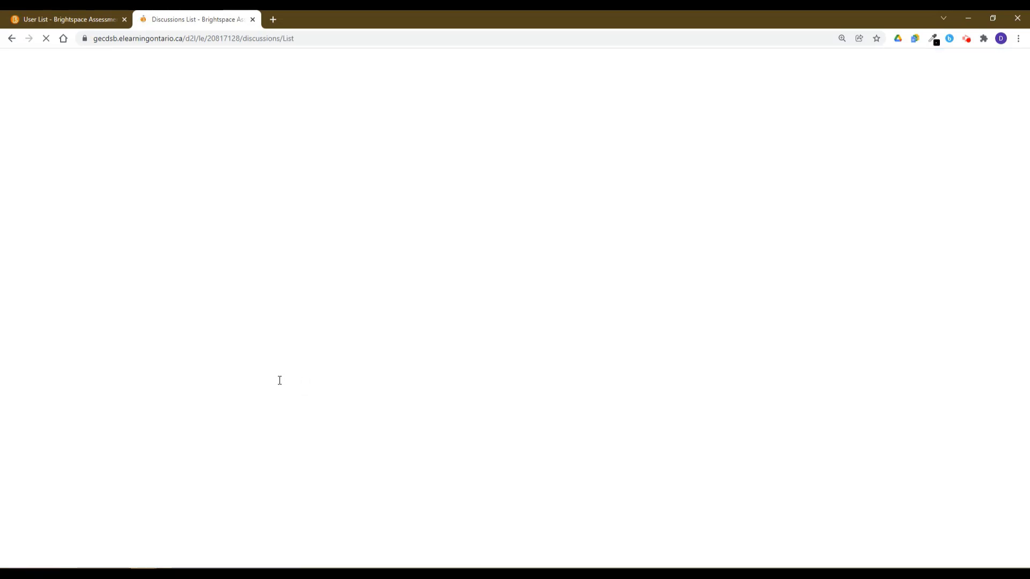
left_click(204, 425)
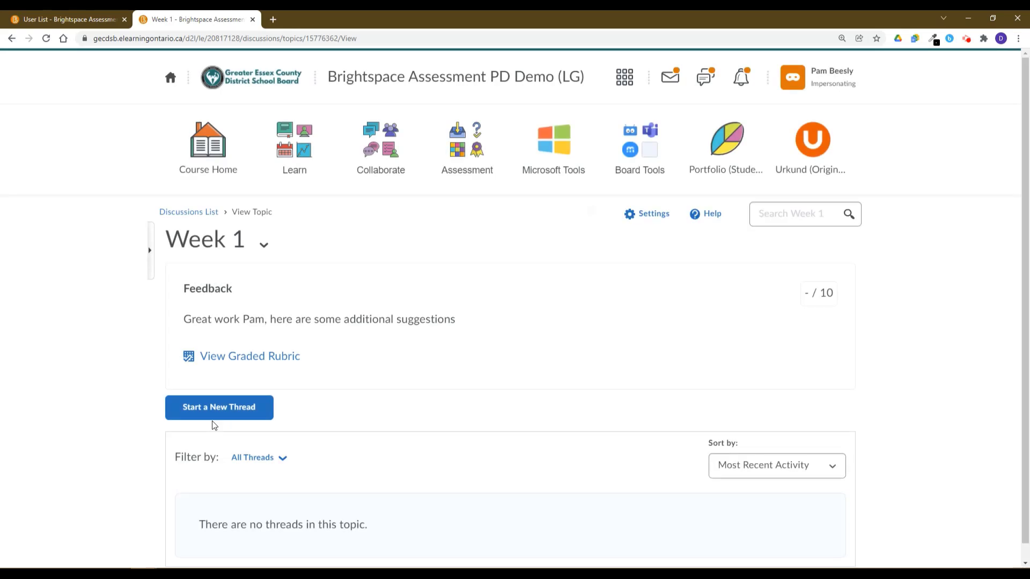
left_click_drag(183, 294, 280, 316)
left_click(279, 315)
left_click_drag(185, 318, 467, 326)
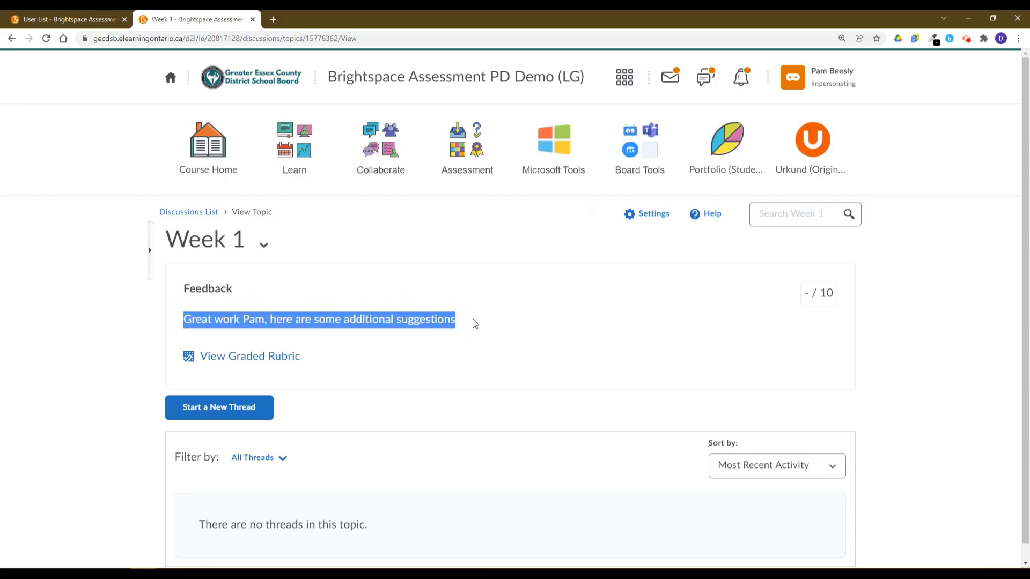
Step: Open the graded rubric for the Week 1 topic, examine the criterion feedback and overall score, and close it
left_click(473, 322)
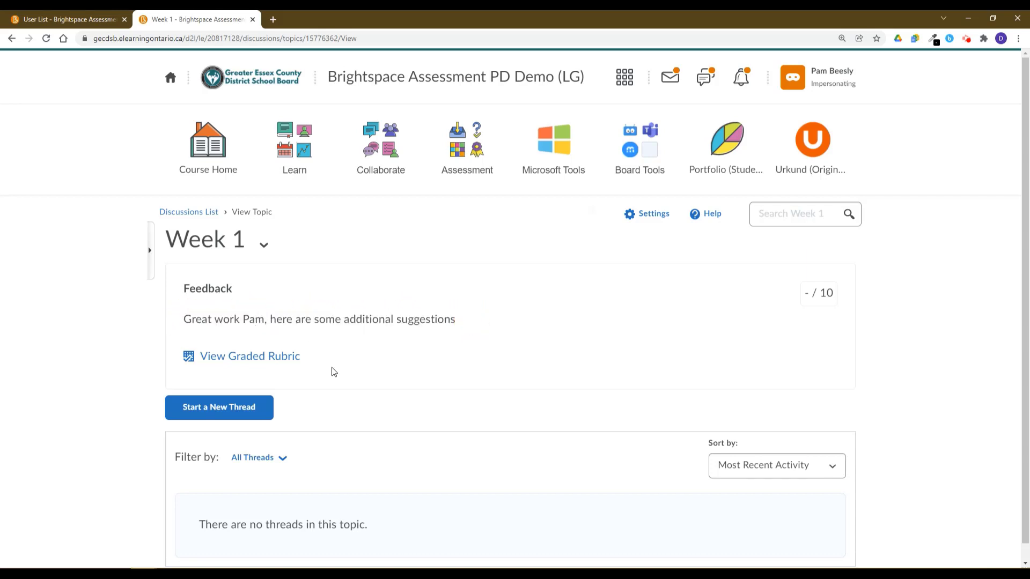
left_click(234, 357)
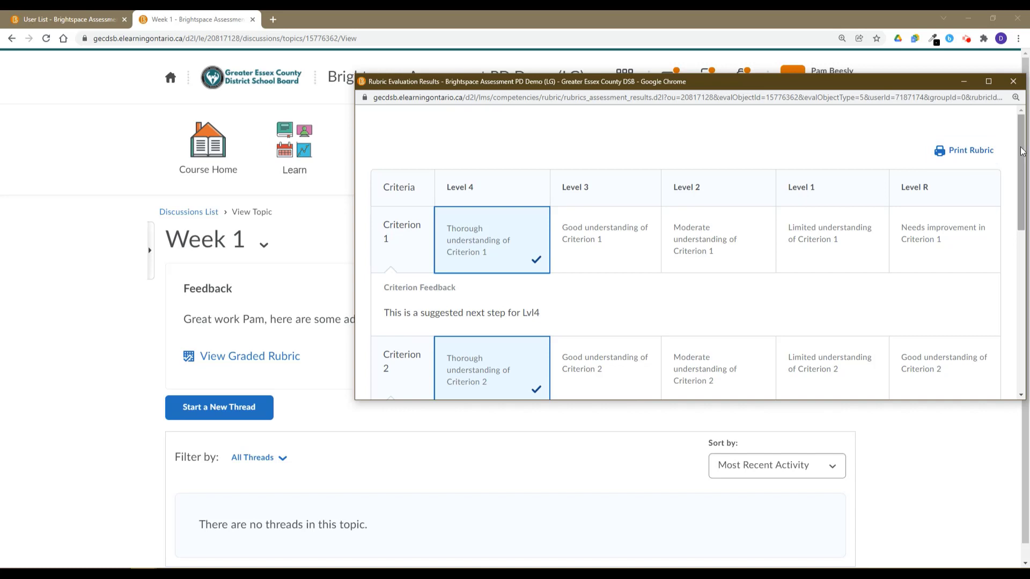
left_click_drag(1020, 148, 1019, 169)
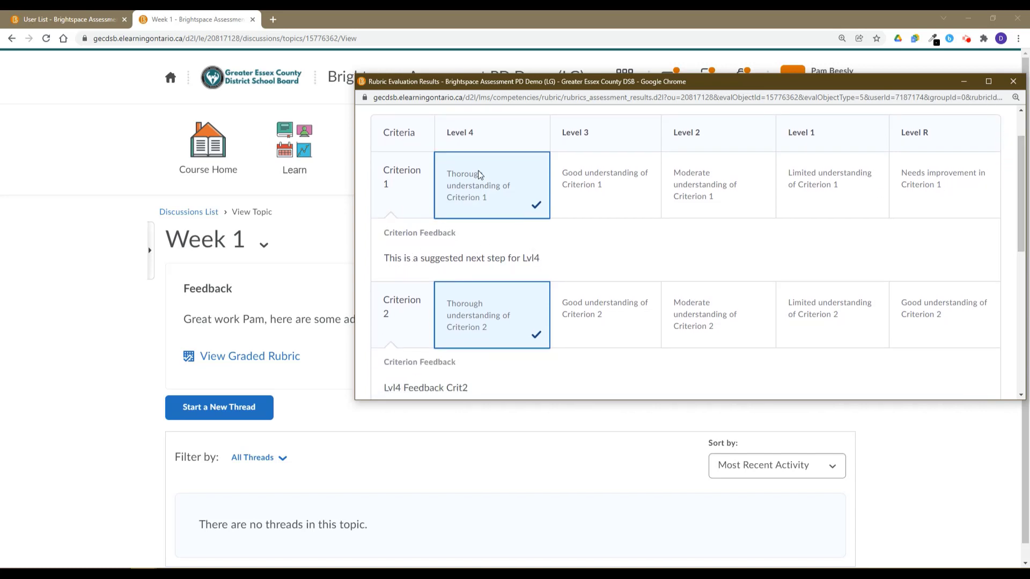
scroll(478, 174, "up", 1)
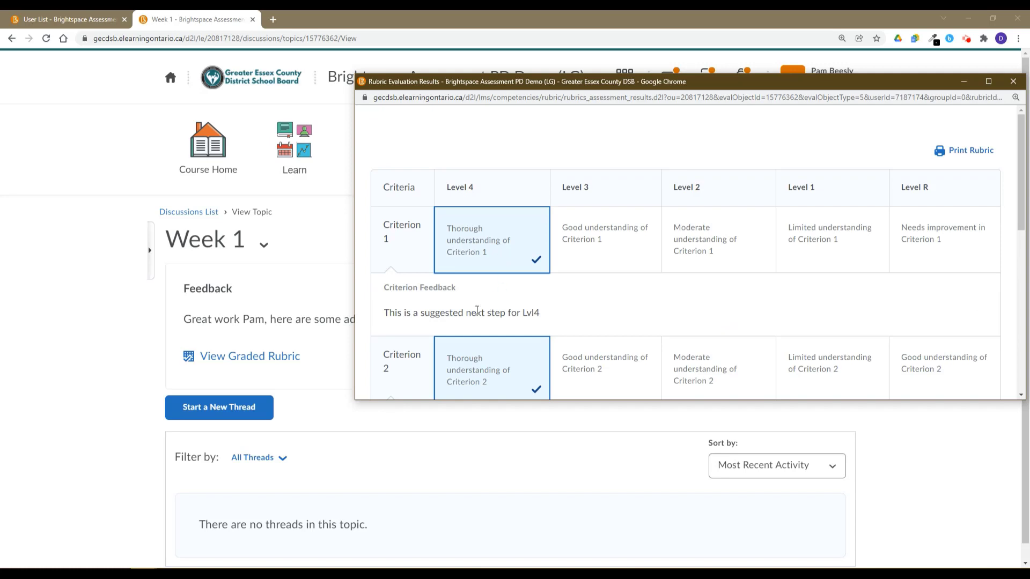
scroll(490, 204, "down", 3)
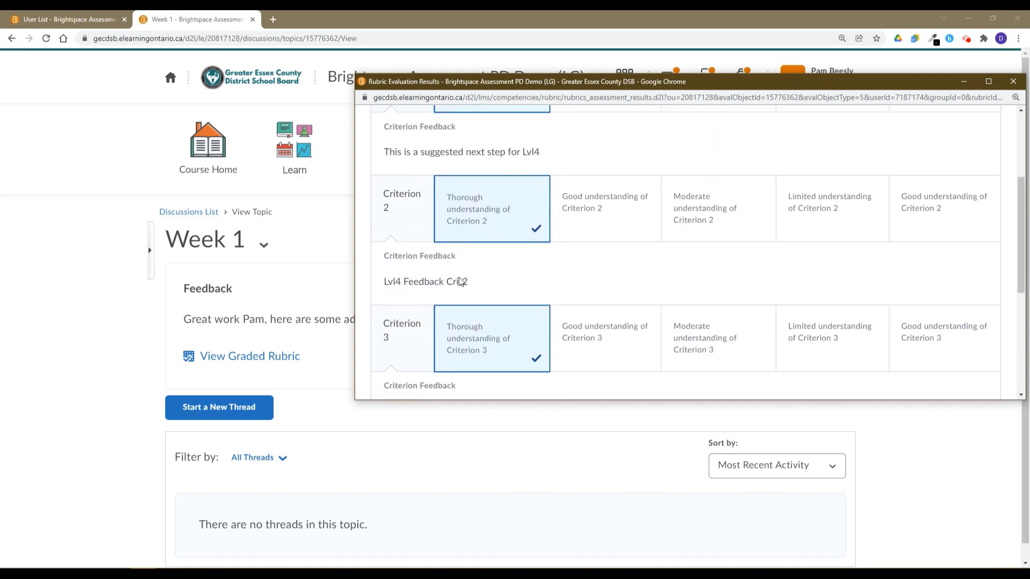
scroll(460, 279, "down", 3)
scroll(491, 188, "down", 2)
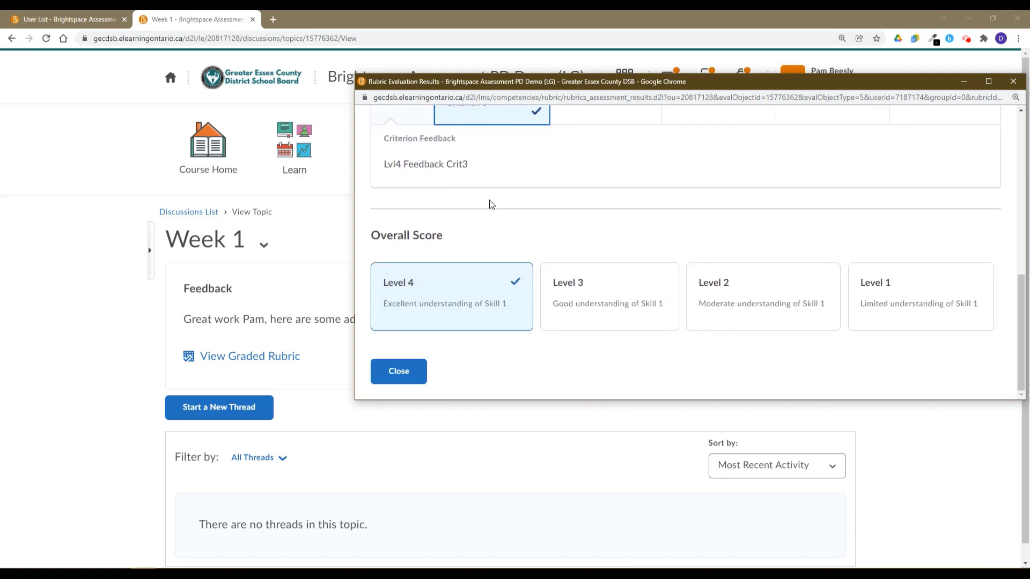
left_click(397, 372)
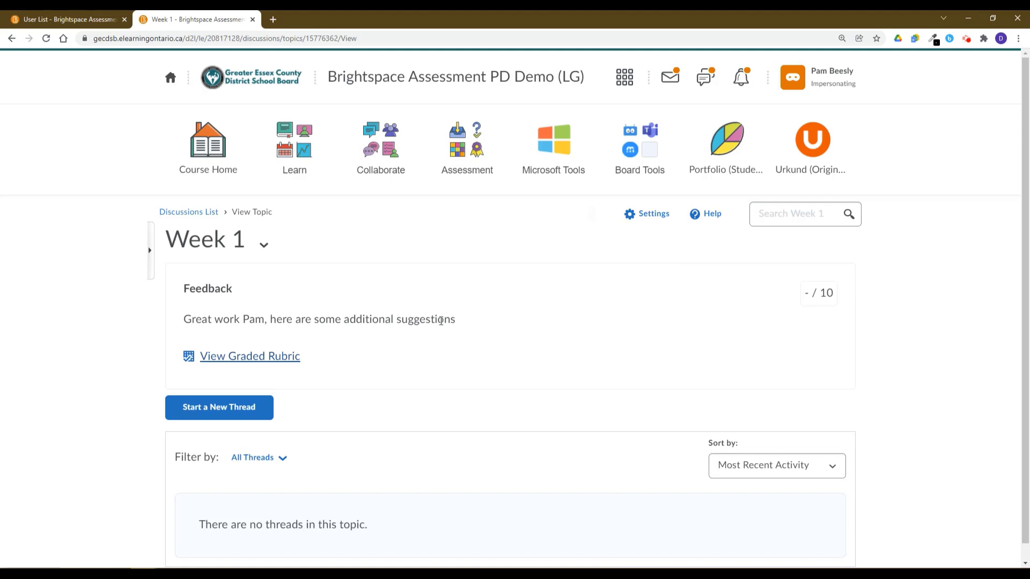
Step: Reread the general feedback on the Week 1 topic and stop impersonating the student
left_click_drag(465, 322, 165, 326)
left_click(317, 330)
left_click(793, 77)
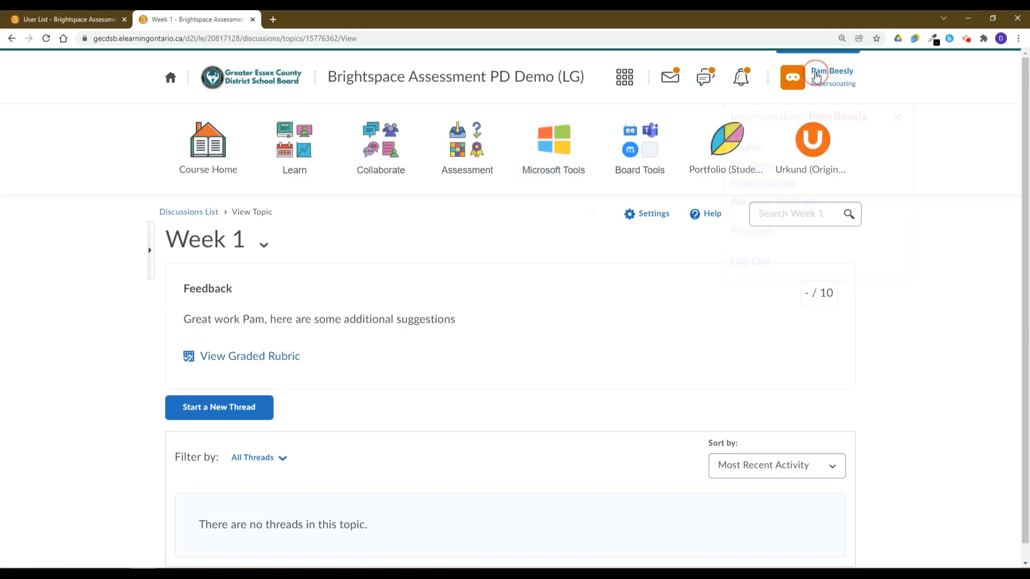
left_click(896, 123)
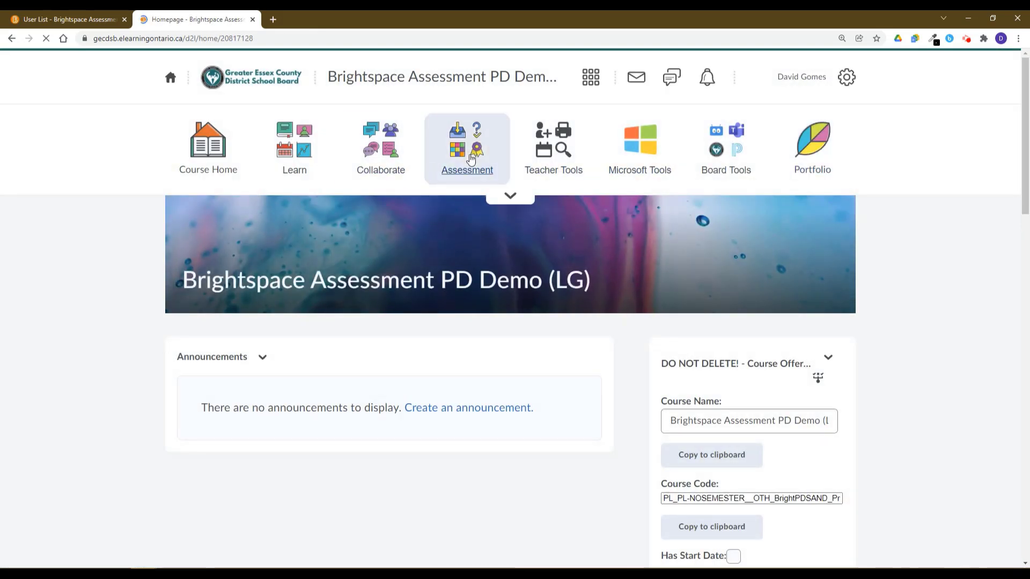
Step: Go to the course's Rubrics list, check the lock on Skill 2 (No Points), and make a copy of that rubric
left_click(471, 159)
left_click(472, 227)
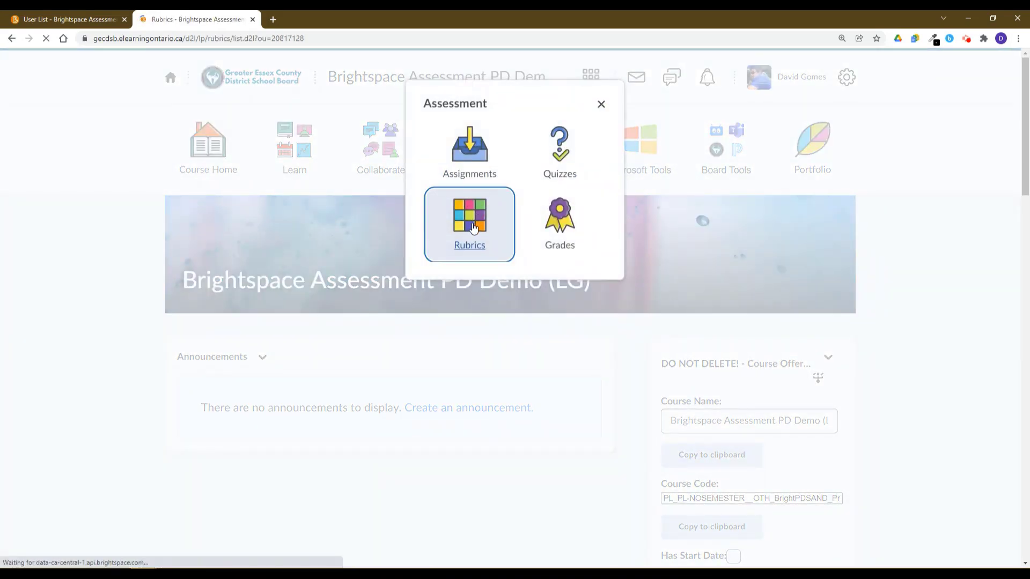
scroll(406, 398, "down", 2)
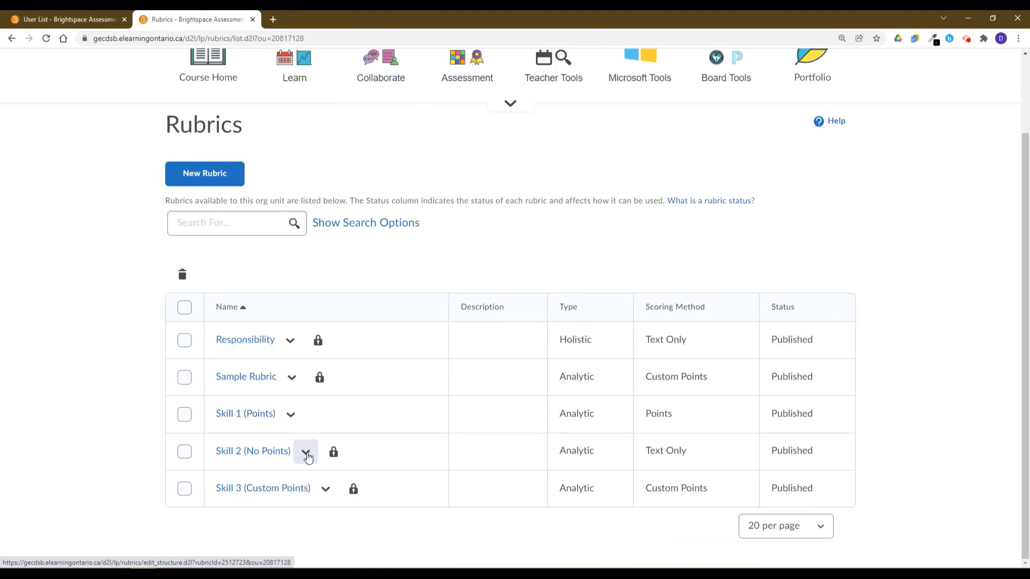
mouse_move(333, 460)
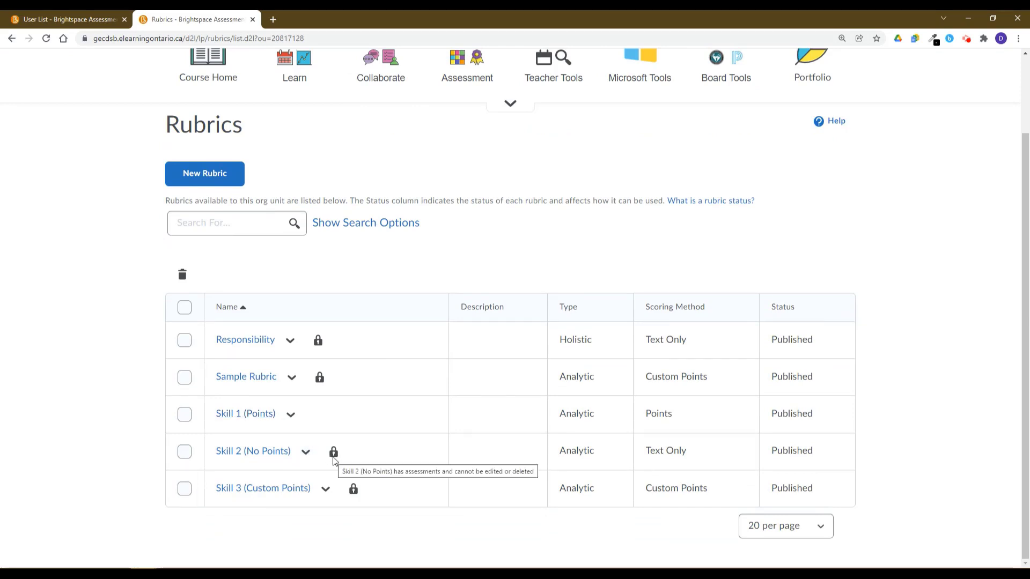
left_click(306, 455)
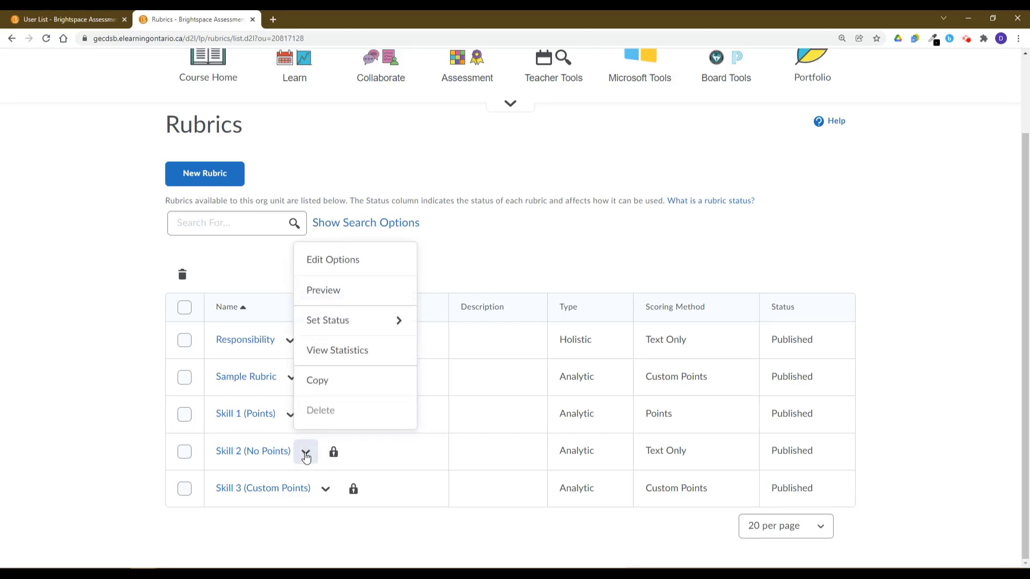
left_click(324, 383)
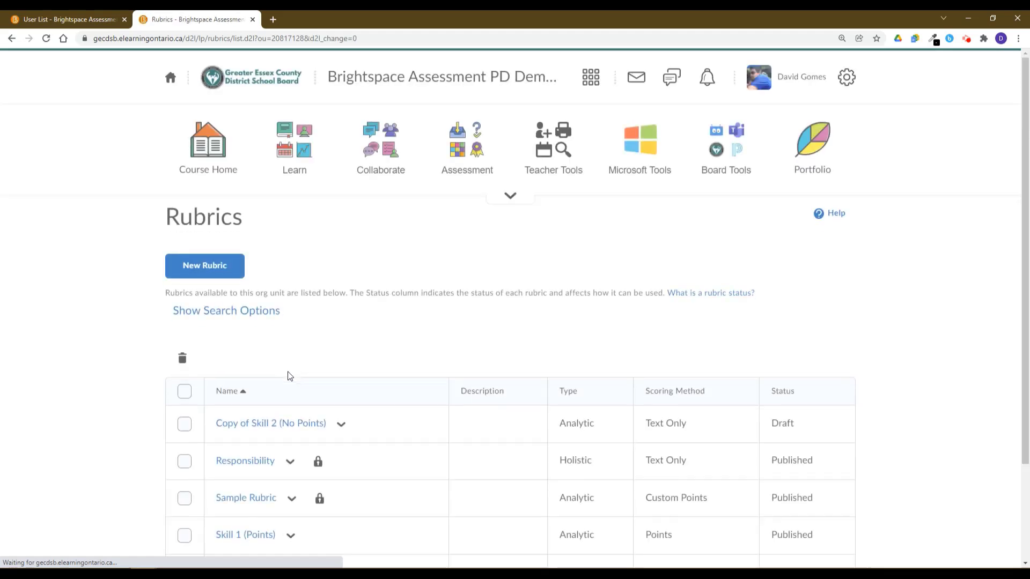
Step: Open Copy of Skill 2 (No Points), review its criteria, initial feedback and overall score levels, and close it
scroll(288, 372, "down", 2)
left_click(184, 303)
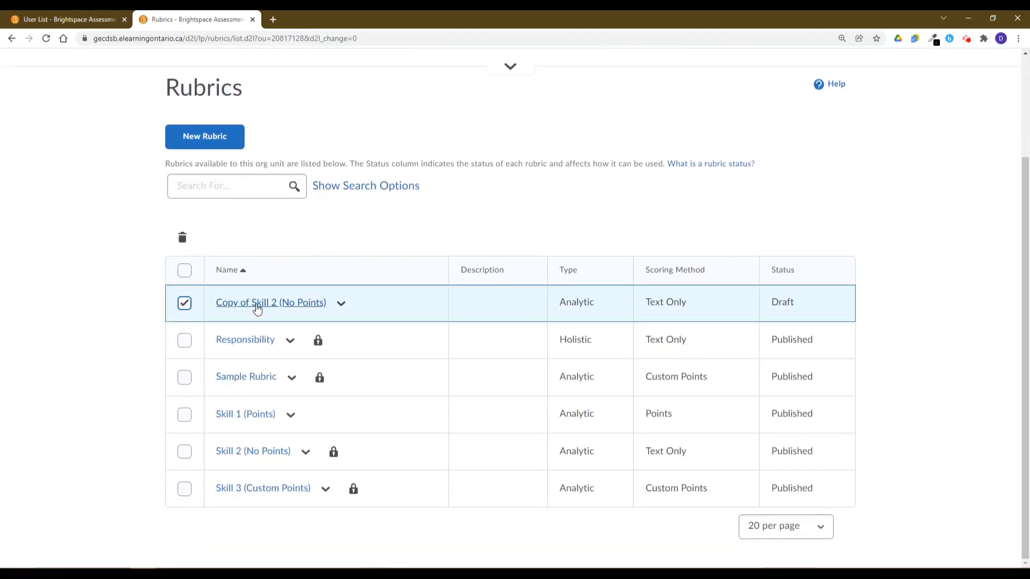
left_click(272, 309)
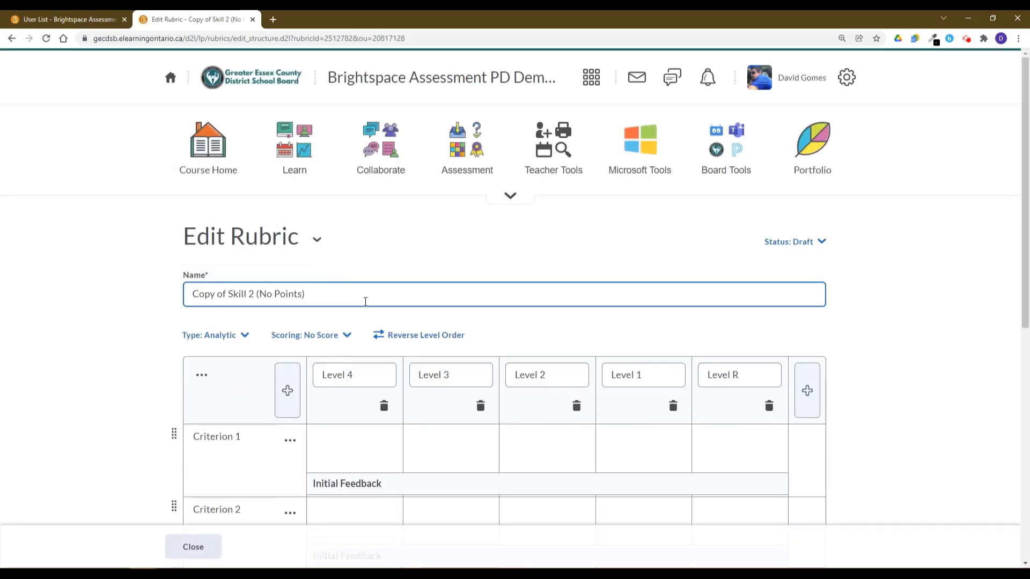
scroll(396, 290, "down", 2)
scroll(398, 292, "down", 6)
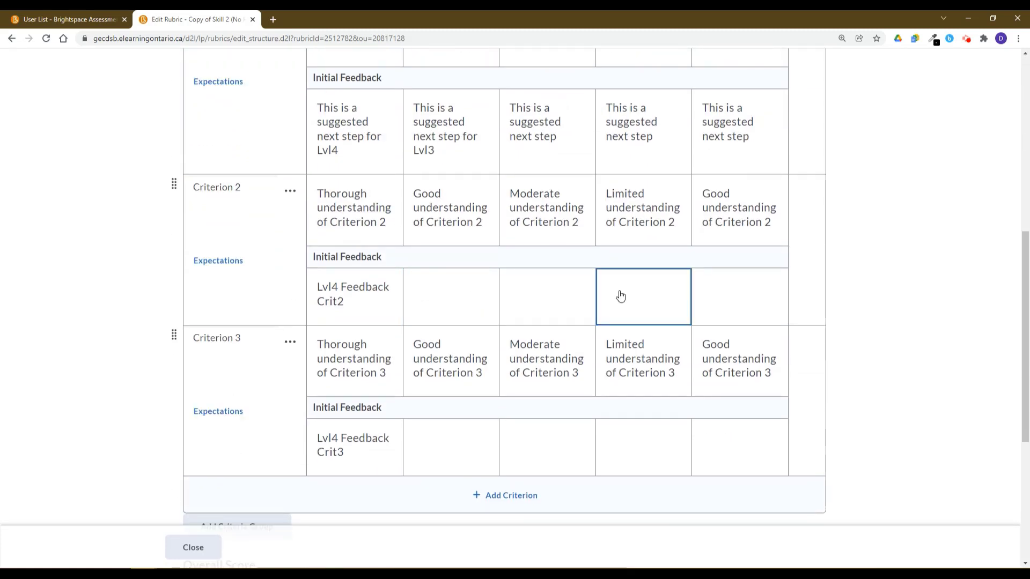
scroll(606, 315, "down", 4)
scroll(554, 313, "down", 2)
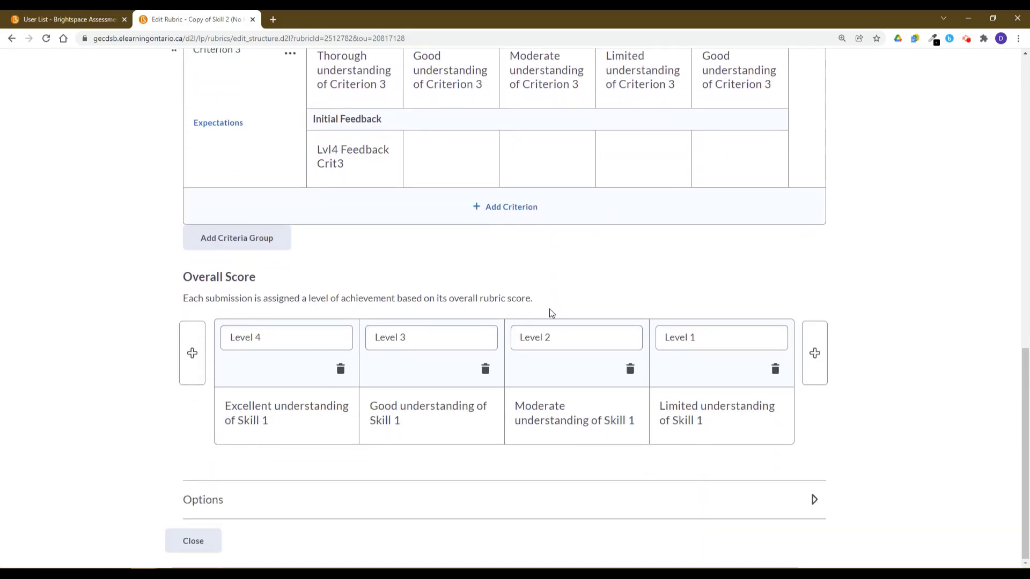
scroll(542, 309, "up", 12)
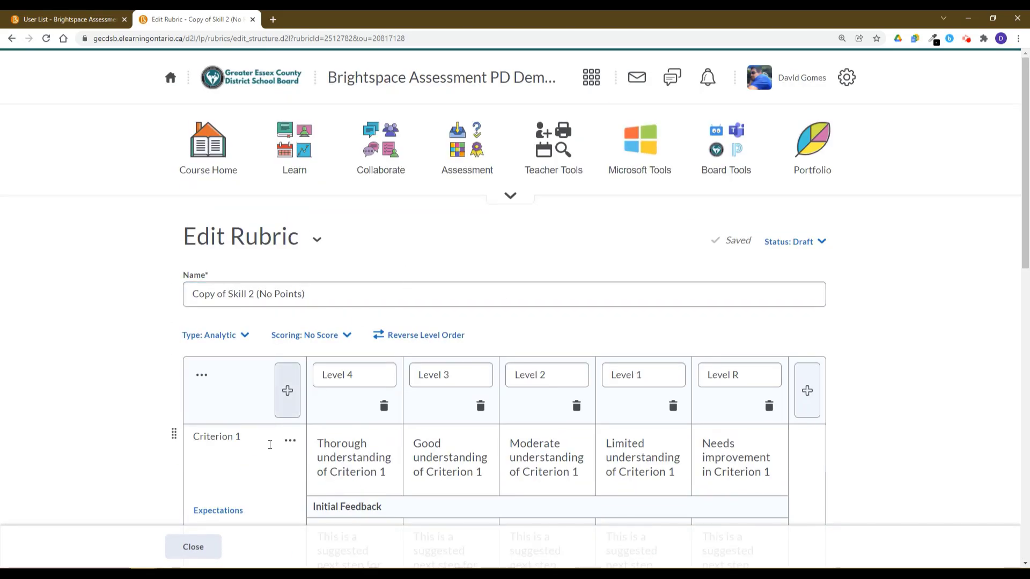
left_click(182, 547)
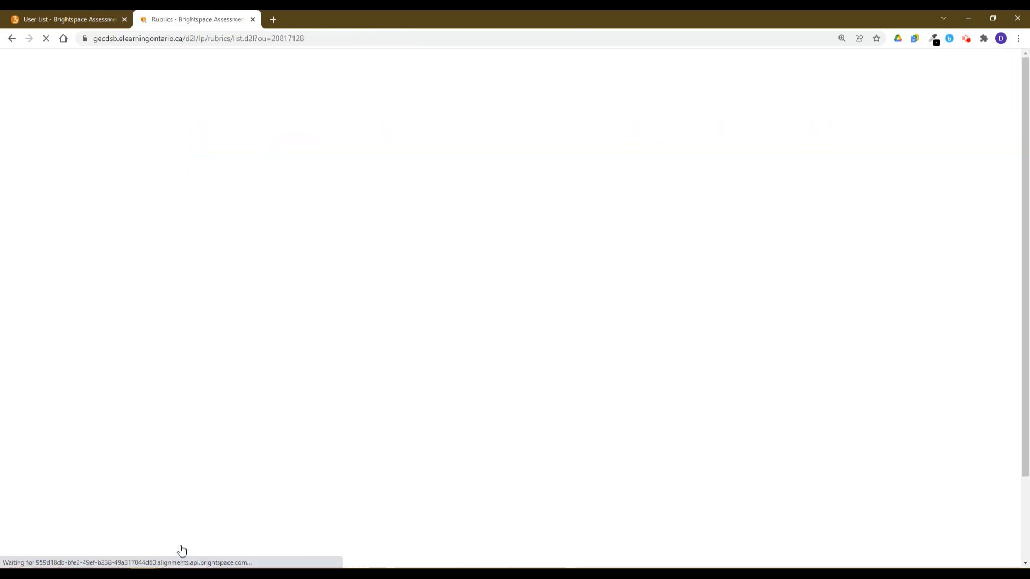
Step: Make a copy of the Skill 3 (Custom Points) rubric in the Rubrics list
scroll(290, 441, "down", 3)
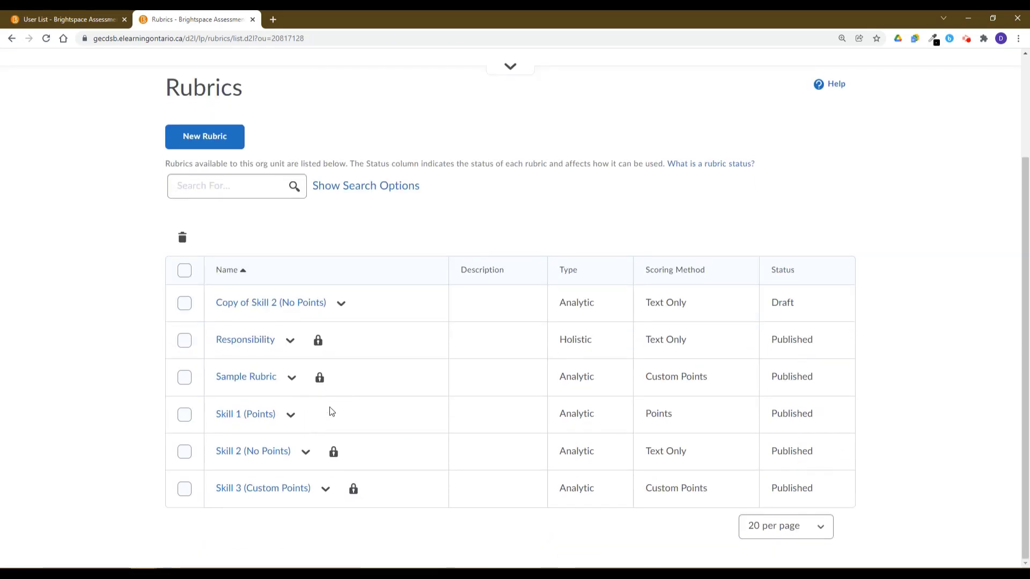
left_click(327, 491)
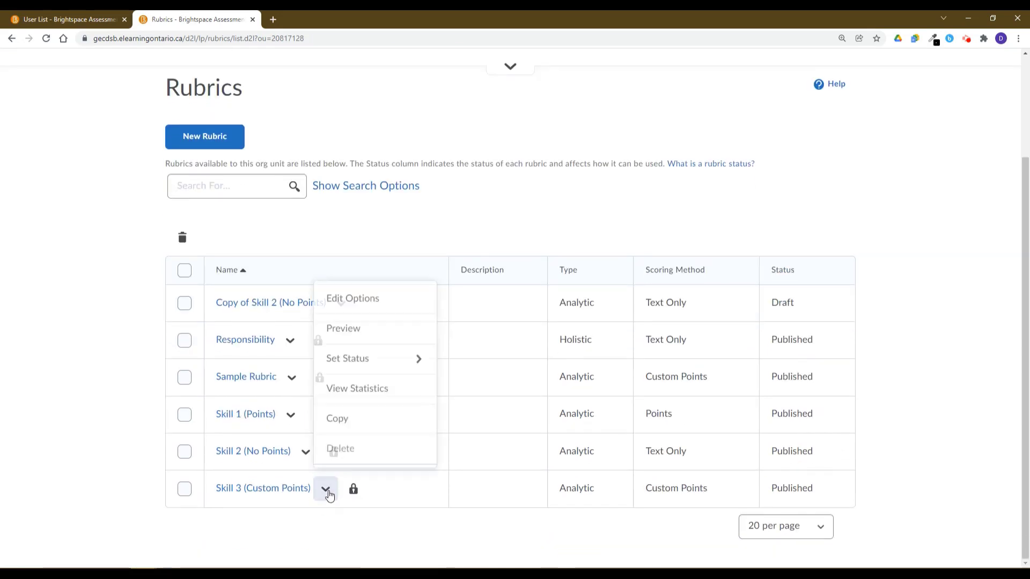
left_click(354, 422)
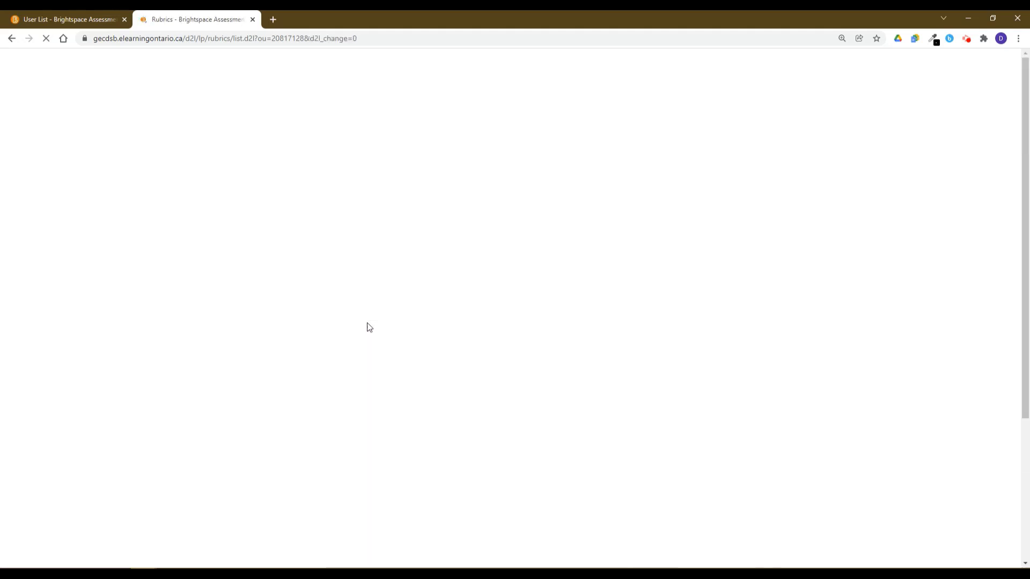
Step: Open Copy of Skill 3 (Custom Points) and align Criterion 1 with Analytic Geometry expectation 2D.C.1
scroll(326, 414, "down", 2)
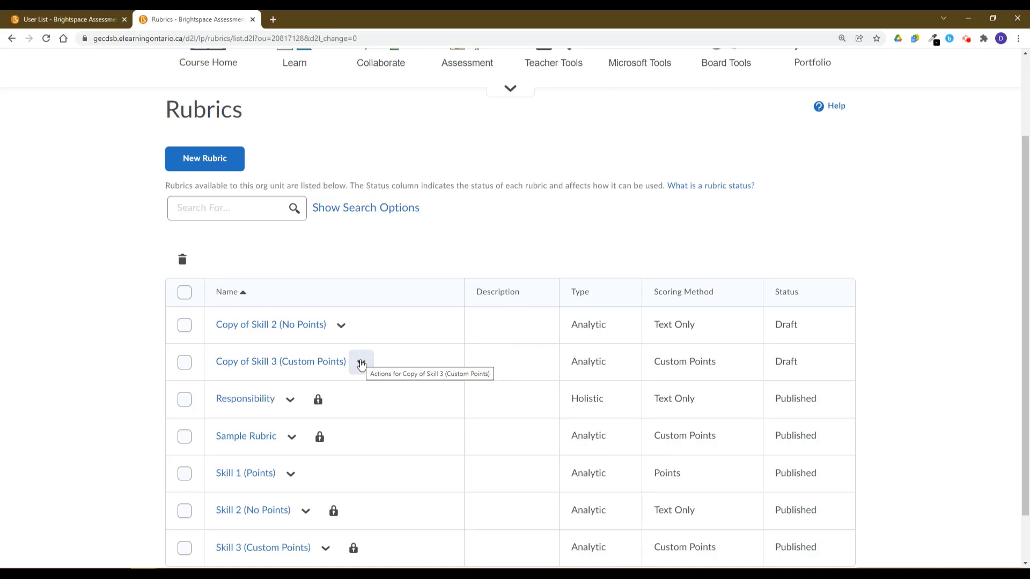
left_click(299, 368)
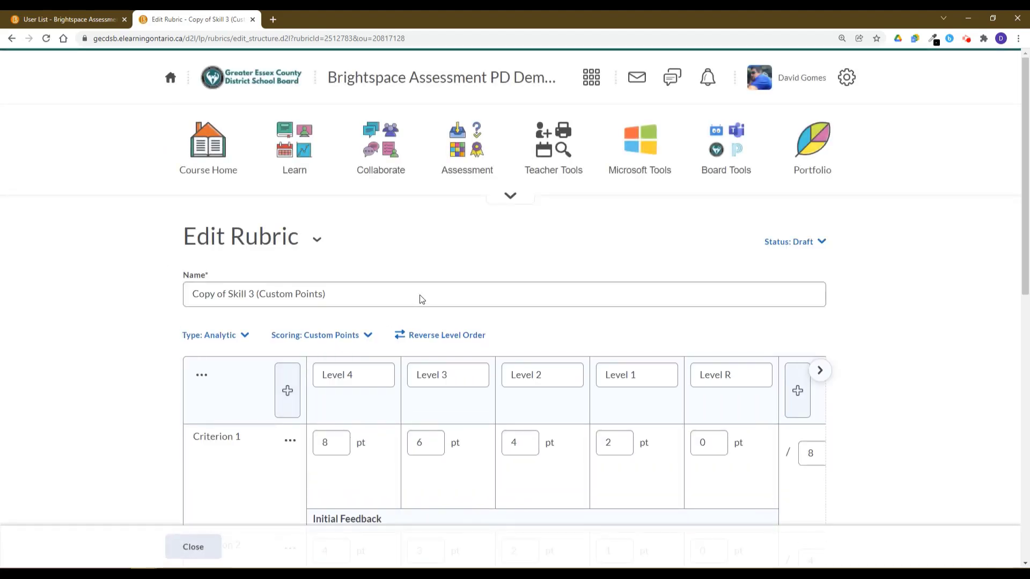
scroll(464, 271, "down", 5)
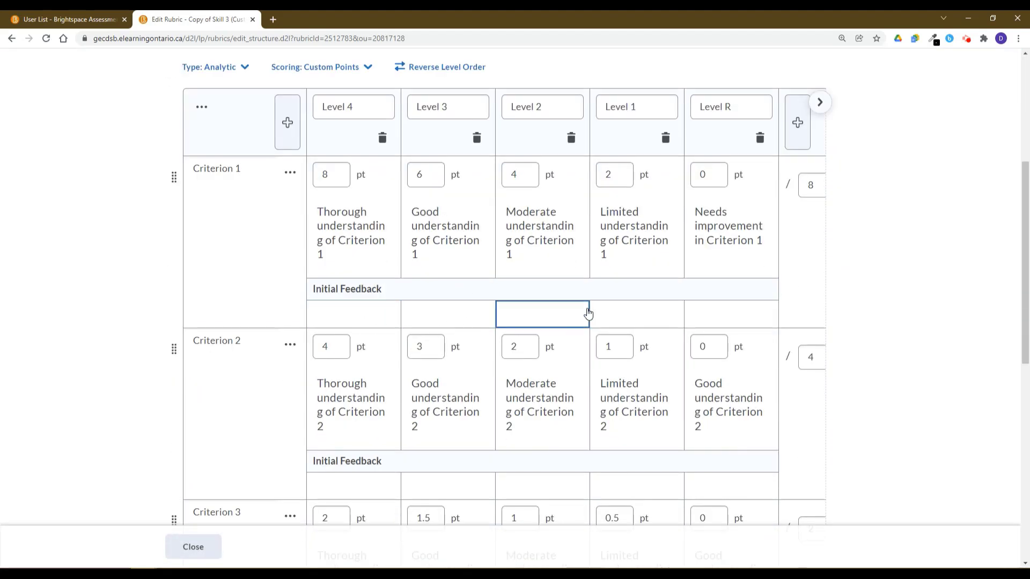
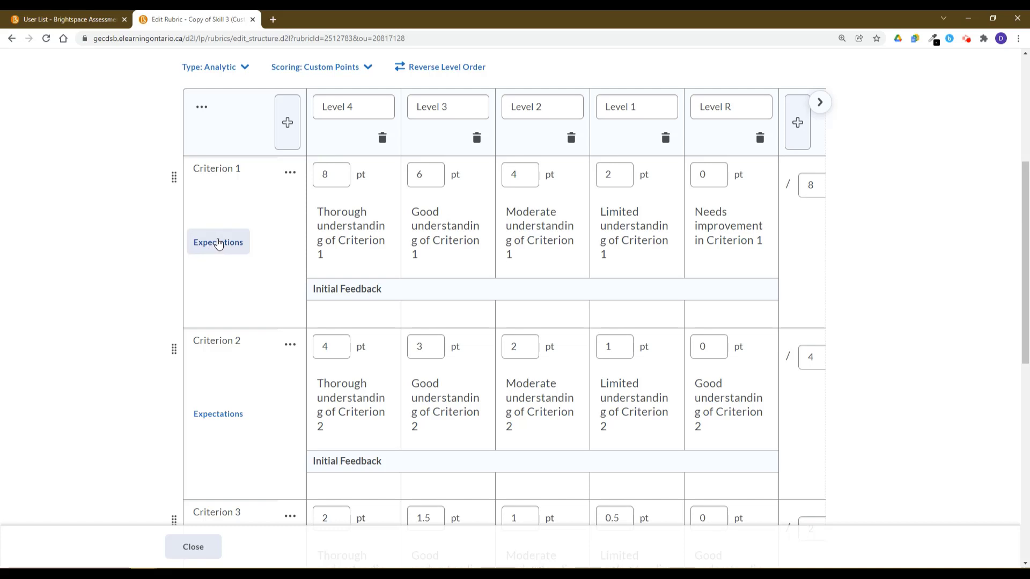
left_click(220, 246)
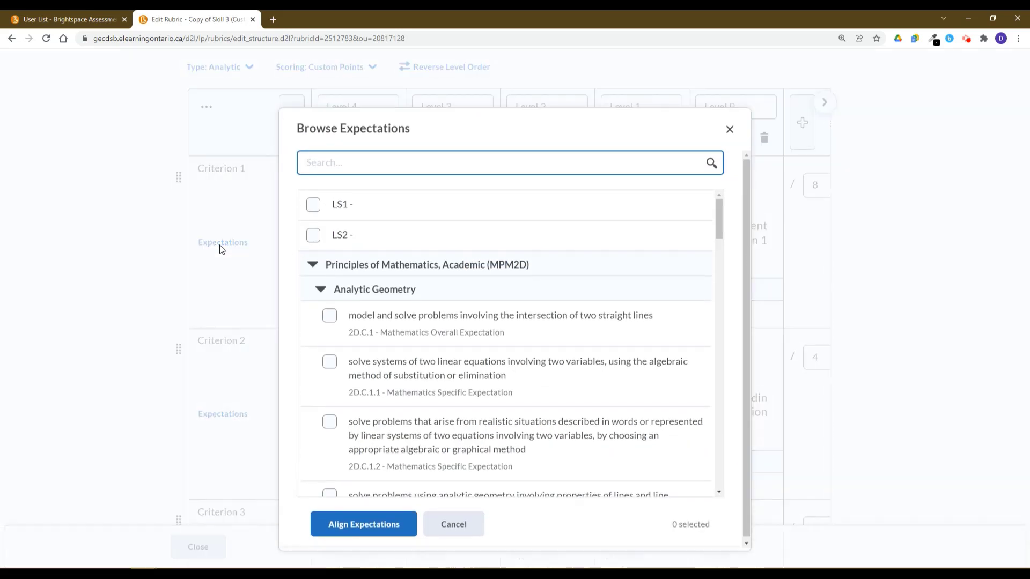
left_click_drag(723, 209, 685, 217)
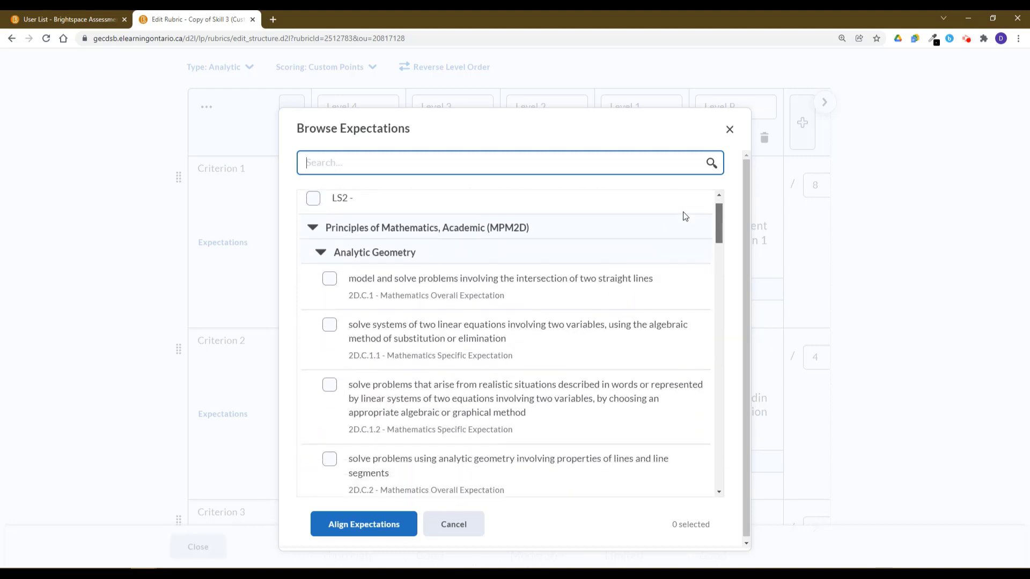
left_click(329, 279)
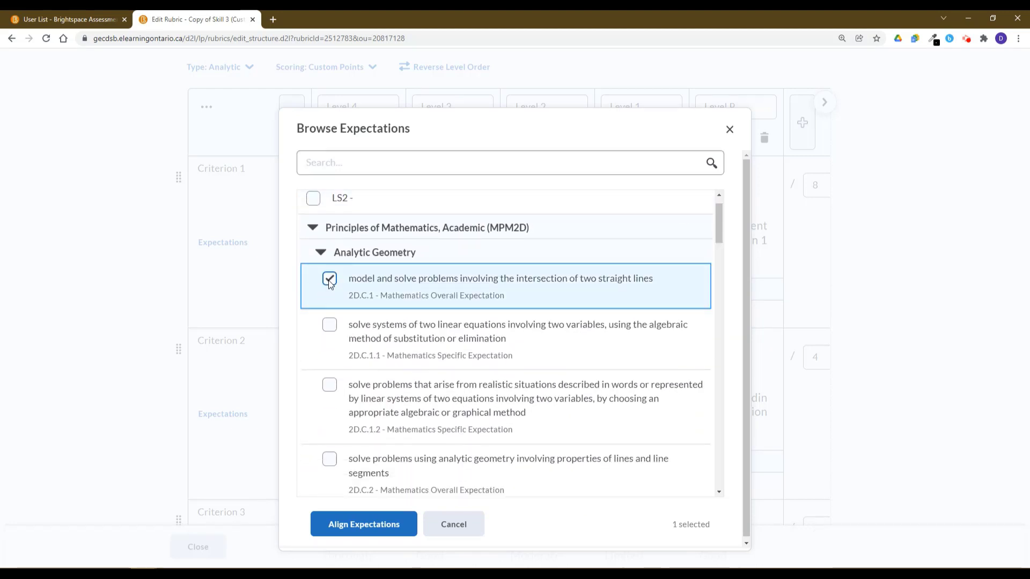
left_click(370, 526)
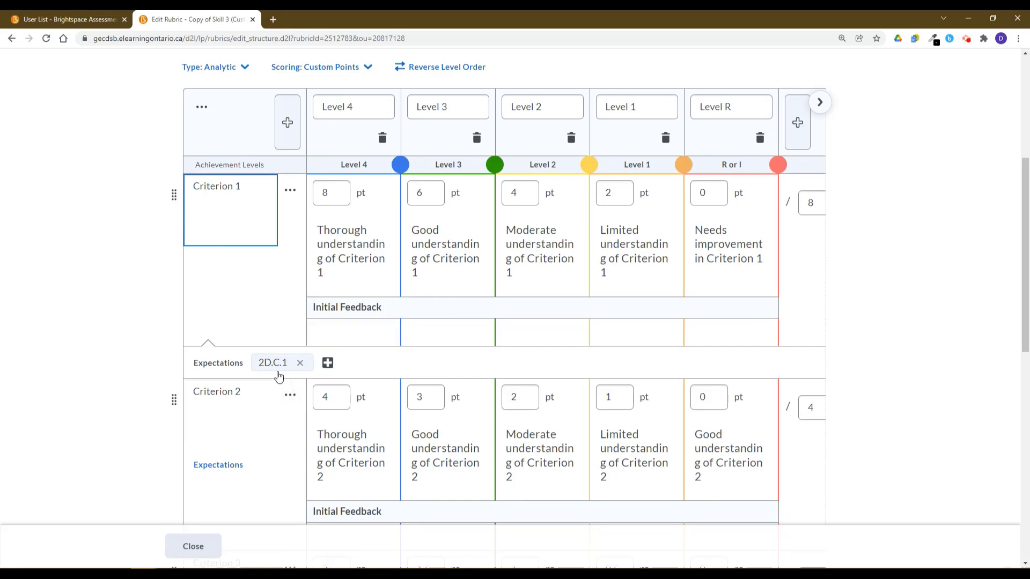
Step: Align Criterion 2 with the expectations LS1 and LS2 and check the alignments under both criteria
left_click(219, 465)
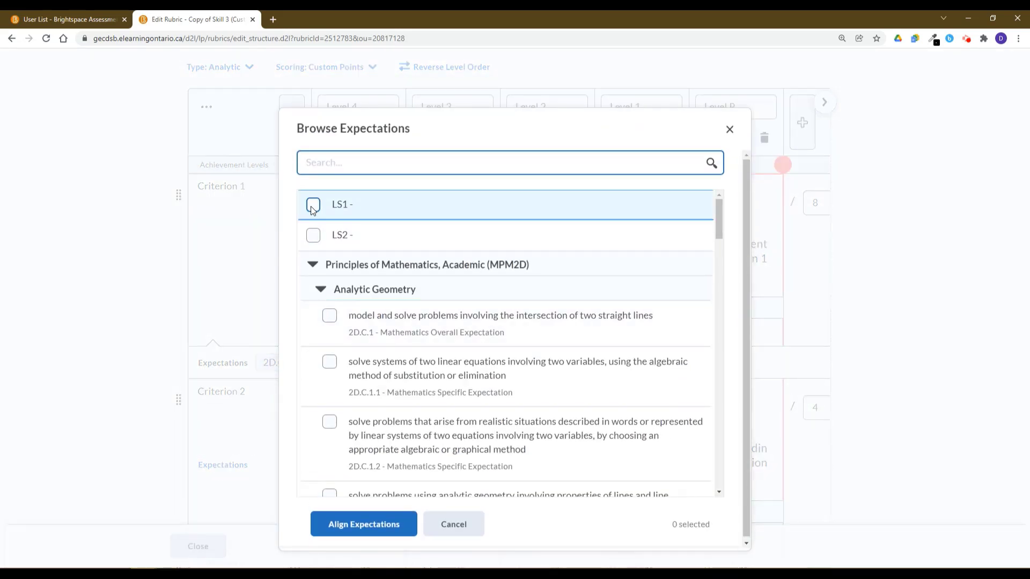
left_click(312, 207)
left_click(312, 235)
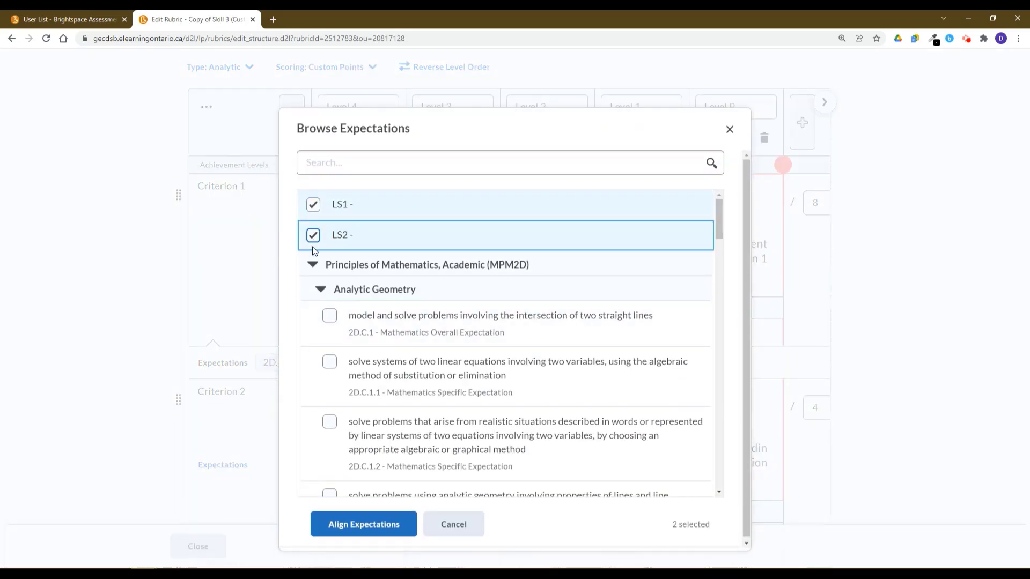
left_click(354, 528)
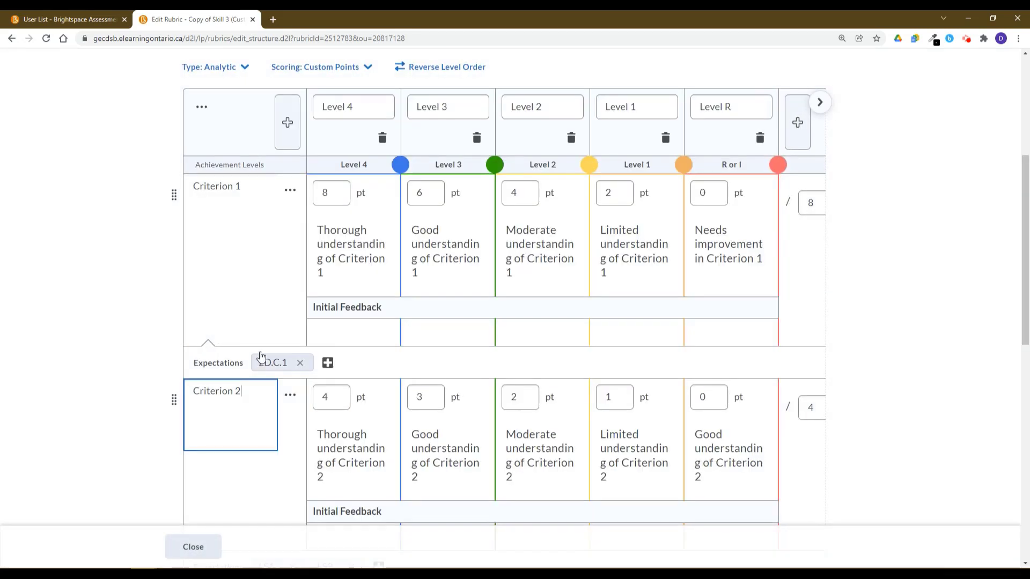
scroll(261, 356, "down", 2)
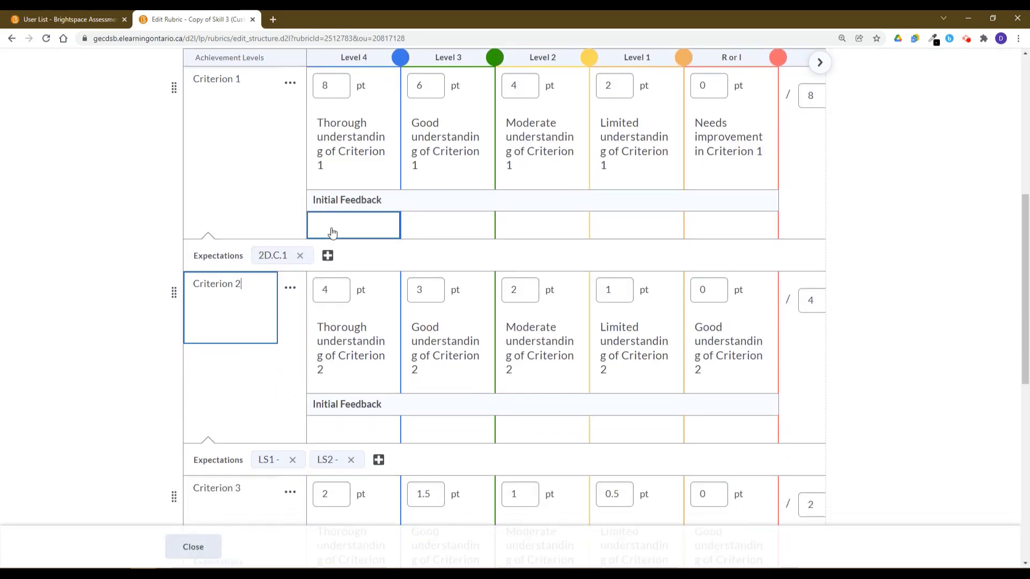
Step: Remove expectation LS2 from Criterion 2 and align it with the criterion again
scroll(405, 196, "down", 2)
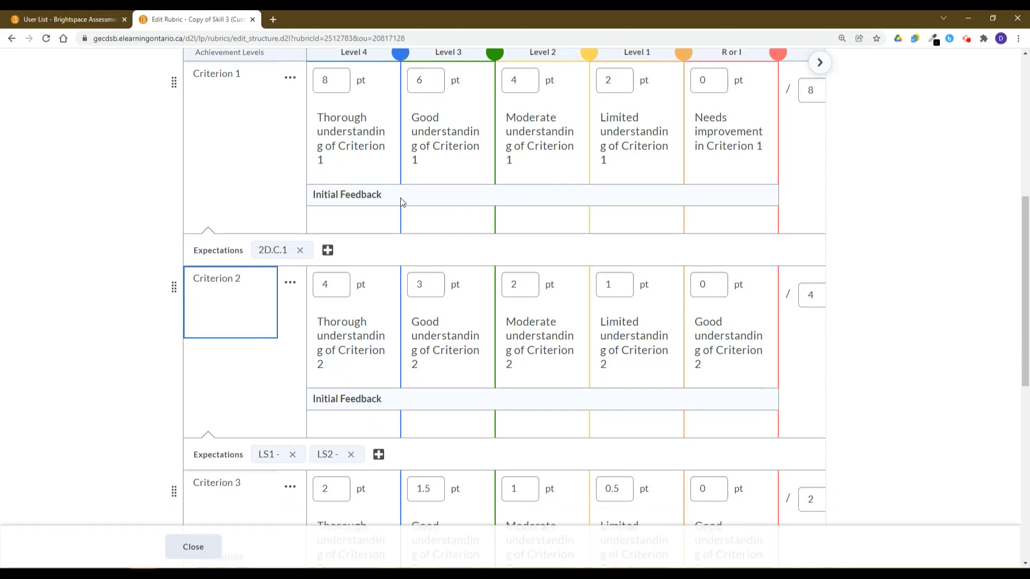
scroll(401, 204, "down", 1)
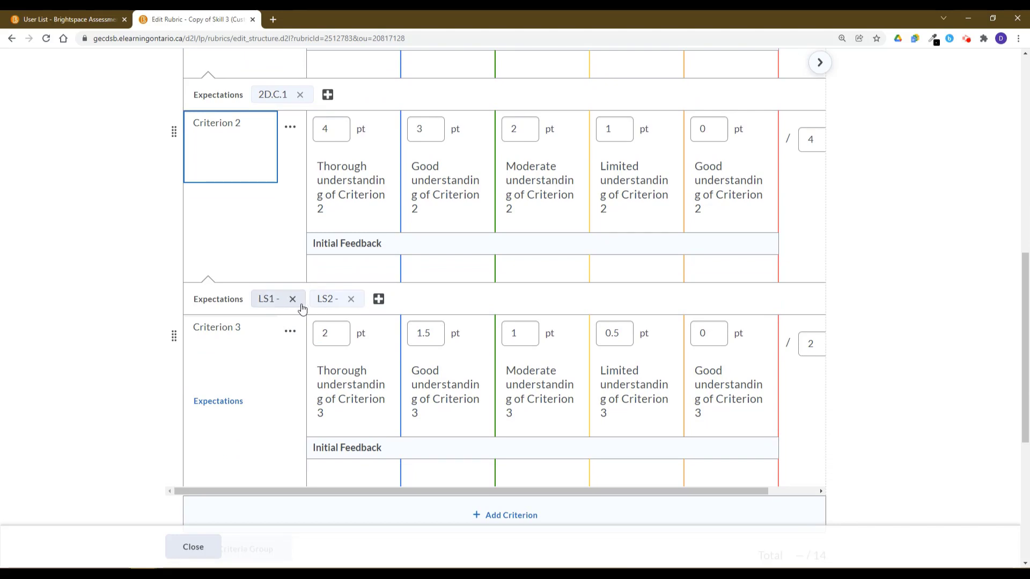
left_click(351, 299)
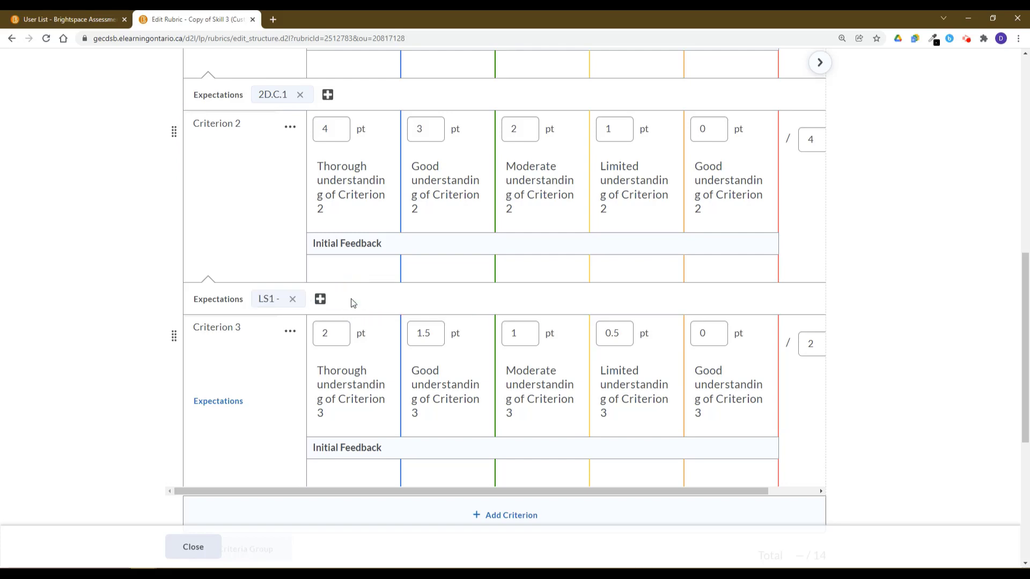
left_click(321, 301)
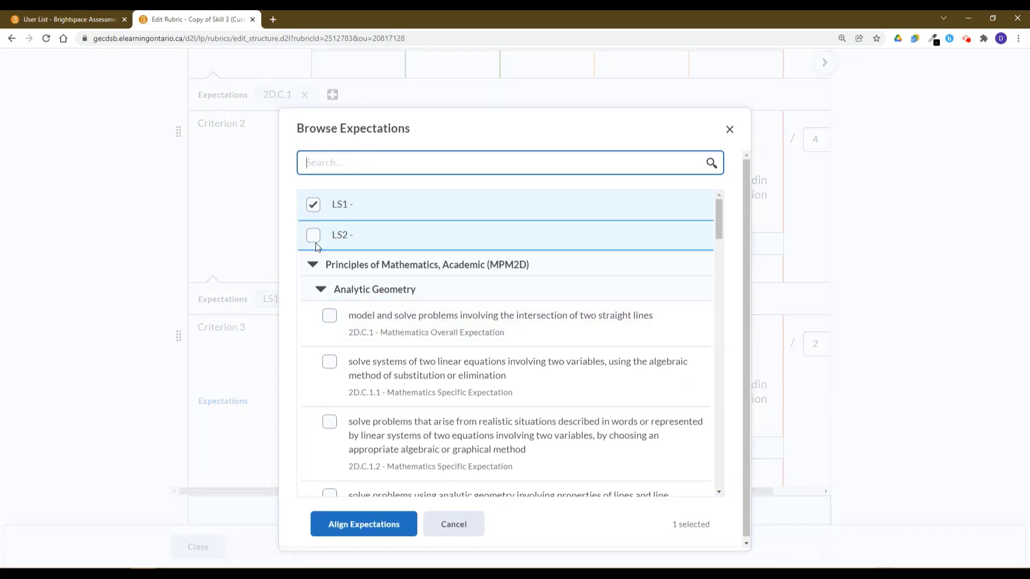
left_click(313, 235)
left_click(367, 523)
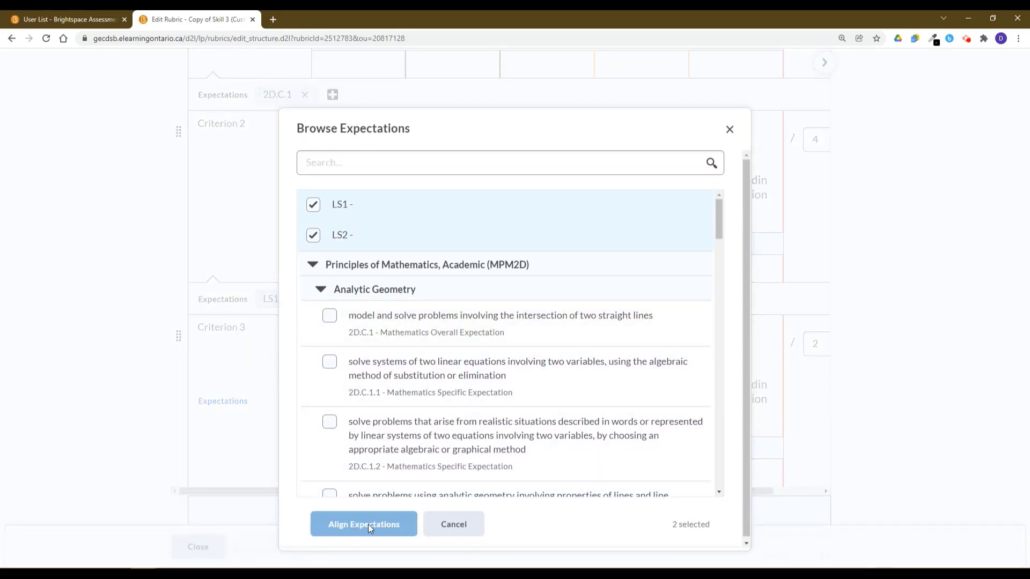
Step: Align Criterion 3 with Analytic Geometry expectation 2D.C.3, verify geometric properties of triangles and quadrilaterals
scroll(200, 292, "down", 2)
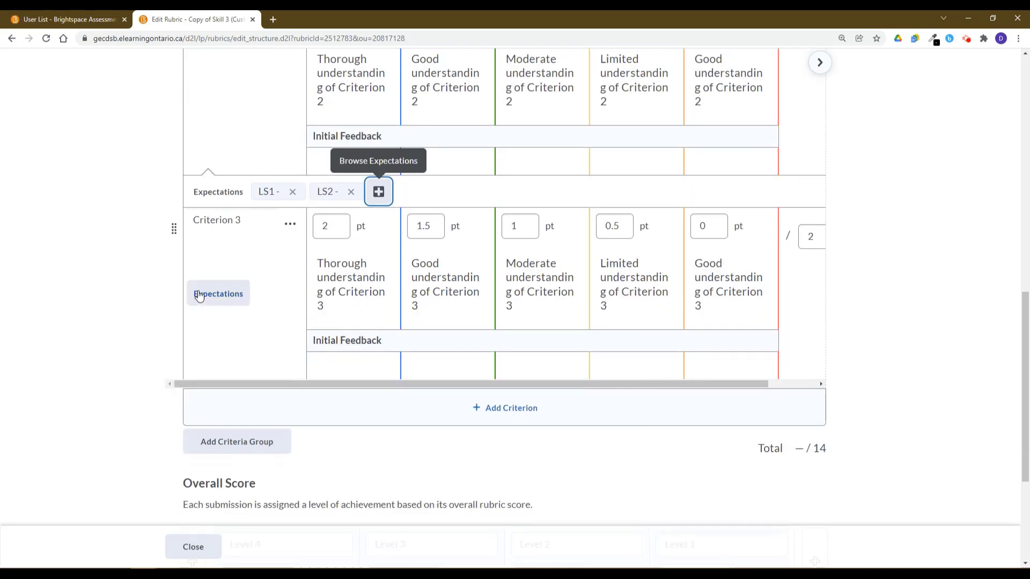
left_click(220, 304)
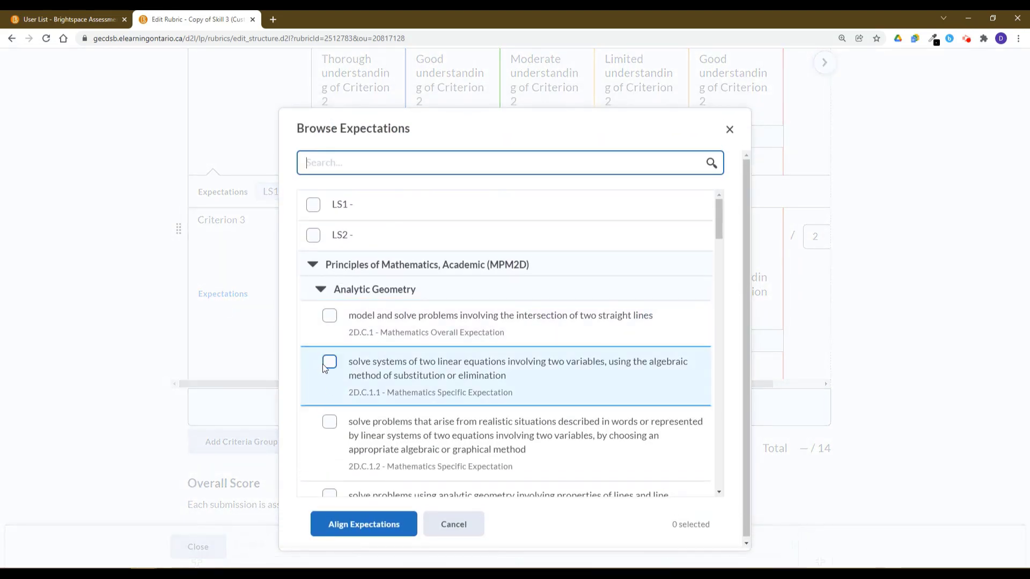
scroll(326, 439, "down", 4)
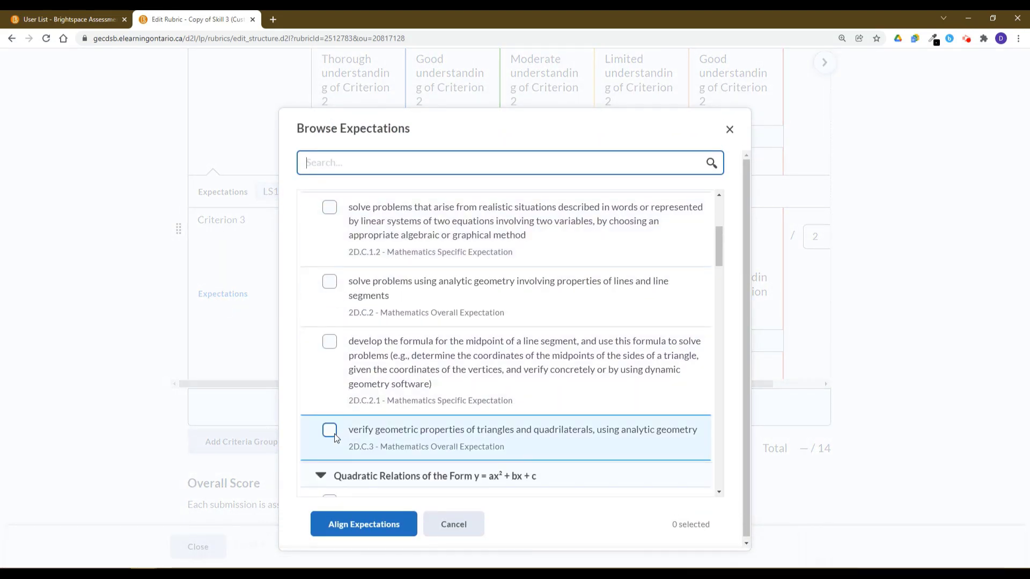
left_click(333, 435)
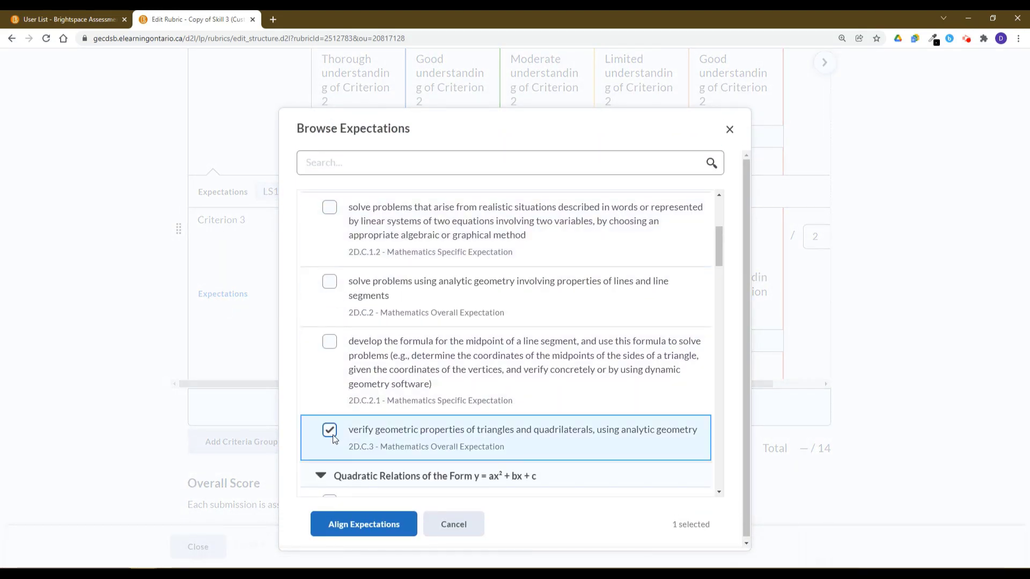
left_click(366, 528)
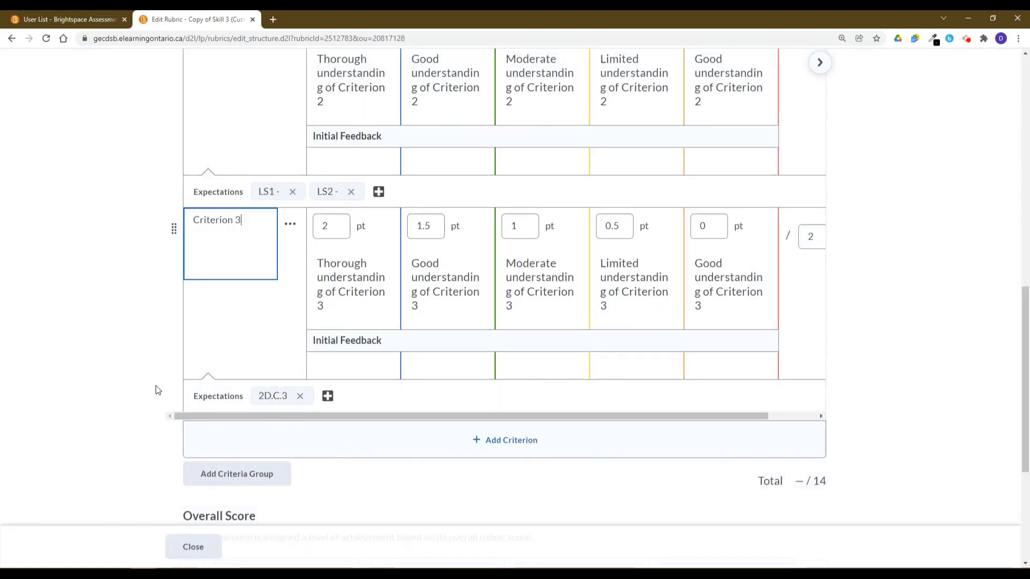
Step: Add a new level before Level 4 in the rubric and name it Level 4+
scroll(158, 390, "up", 7)
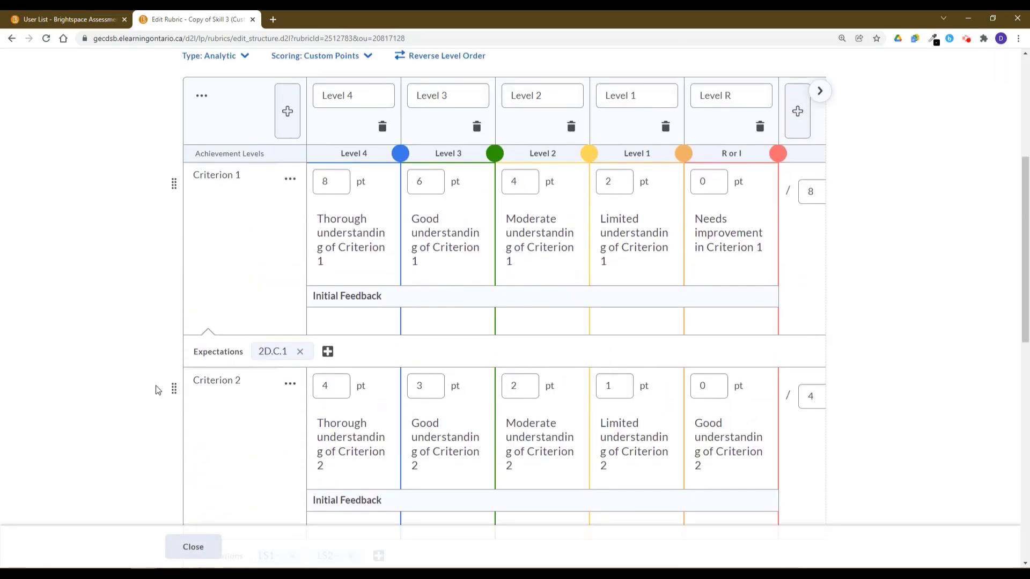
scroll(158, 390, "up", 1)
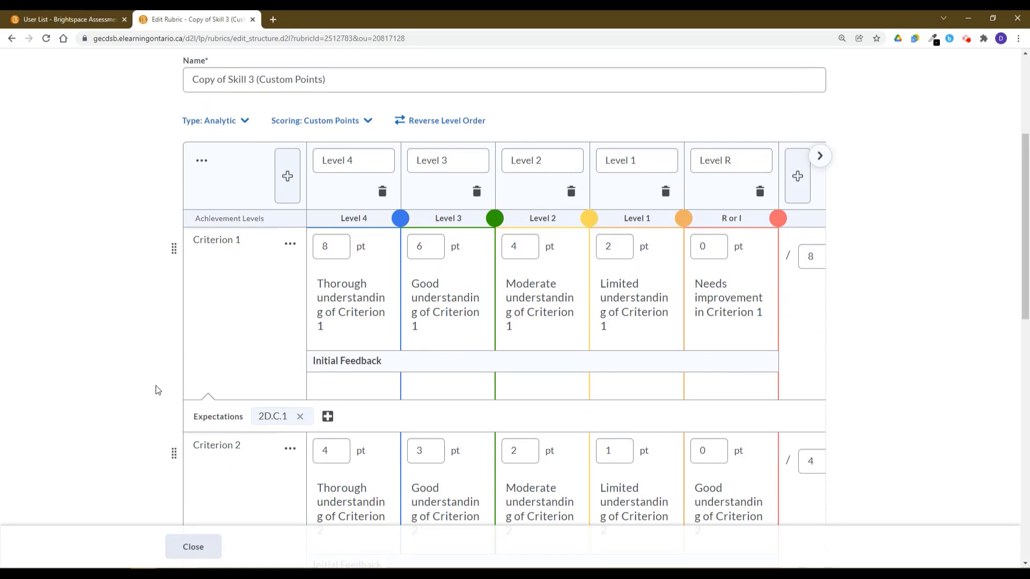
left_click(292, 184)
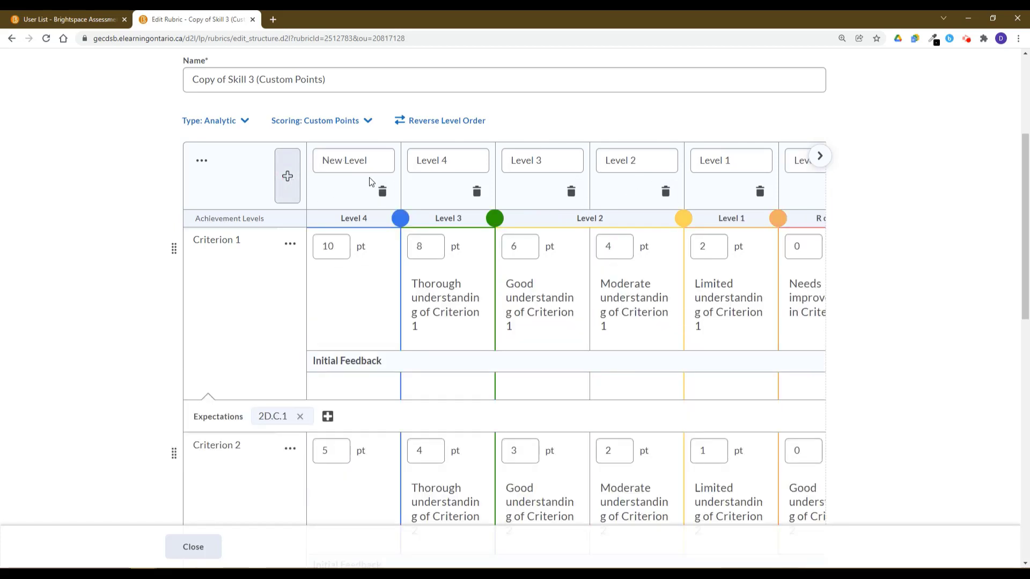
type("Lev")
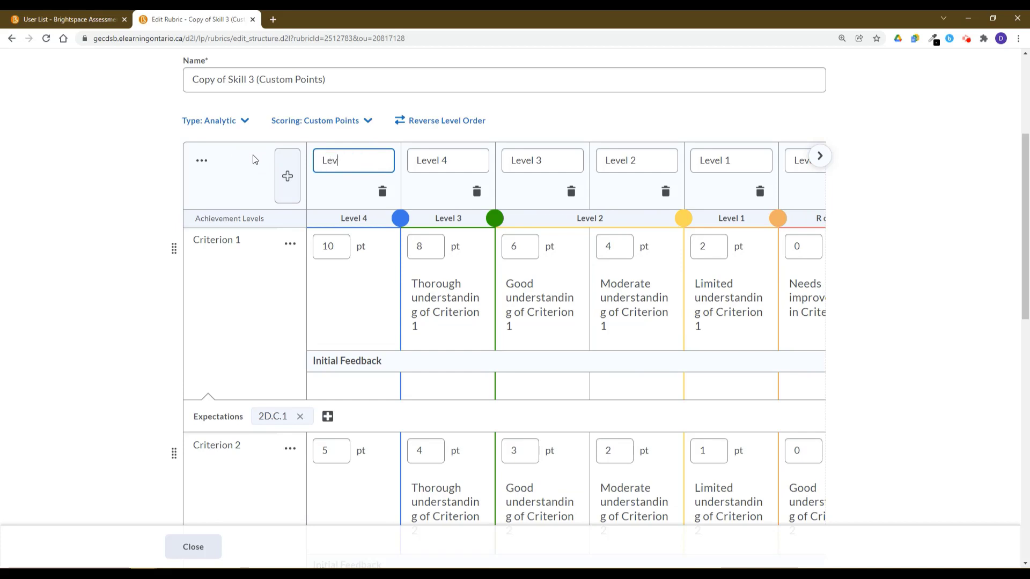
type("el 4+")
left_click(342, 248)
key("Tab")
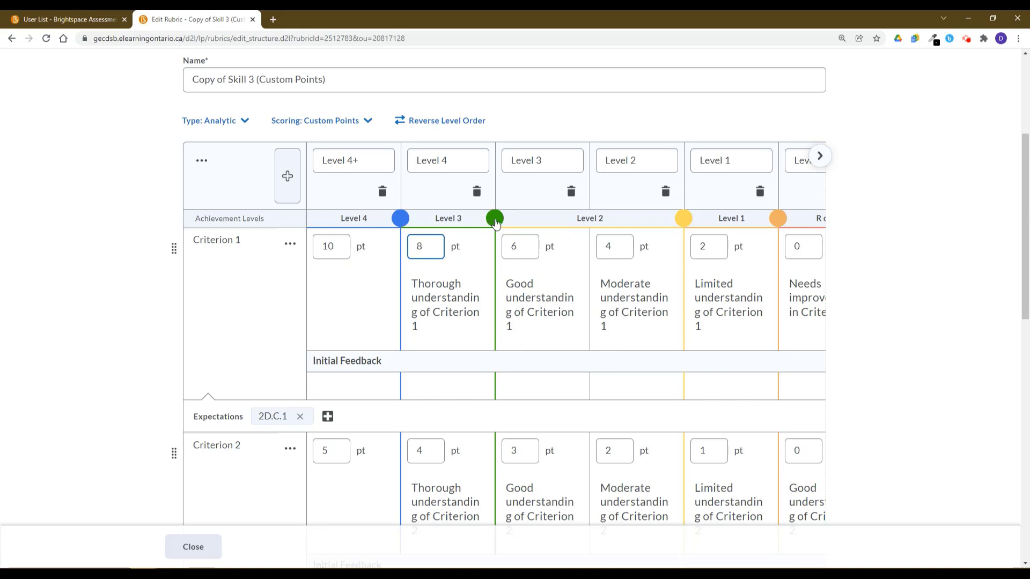
Step: Shift the achievement level boundaries so Level 4 spans the Level 4+ and Level 4 columns and Level 3 covers only the Level 3 column
left_click_drag(496, 222, 587, 220)
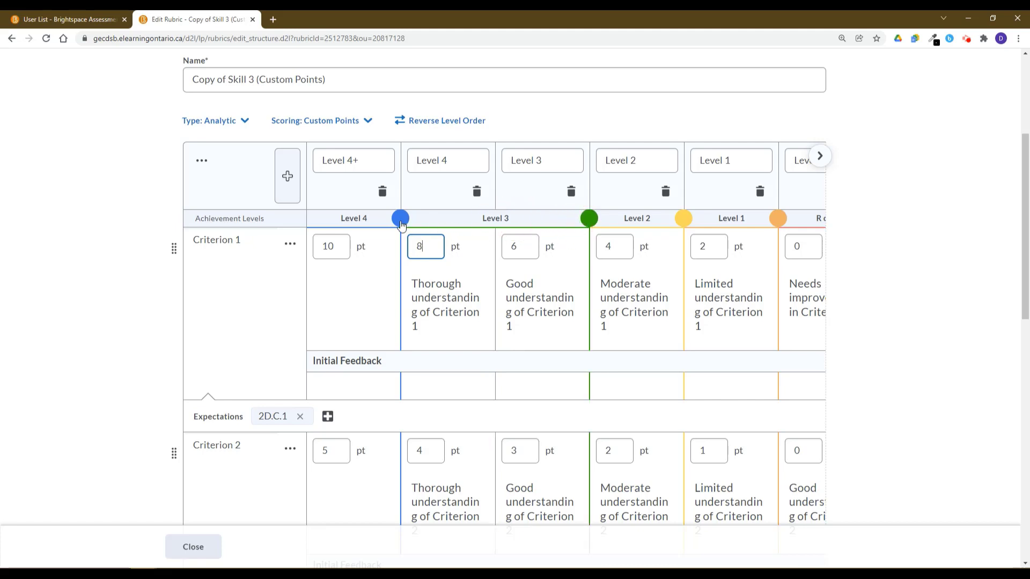
left_click_drag(400, 221, 494, 218)
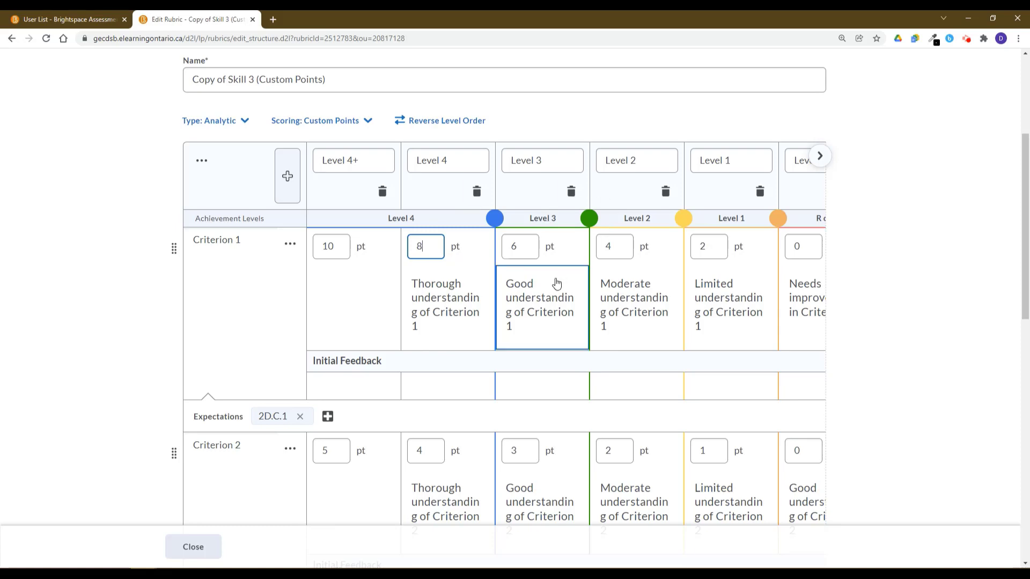
scroll(466, 345, "down", 6)
scroll(468, 404, "down", 4)
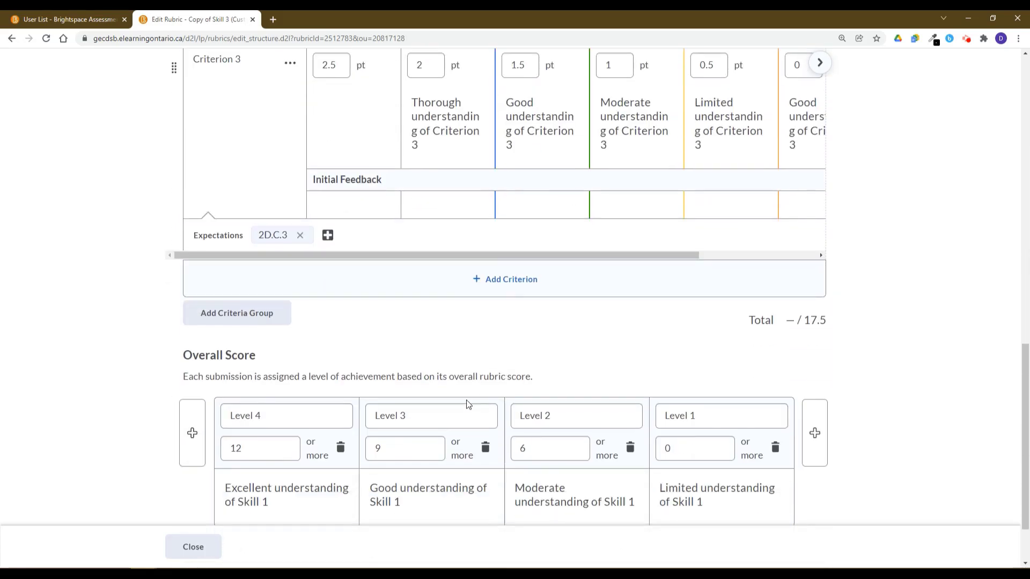
scroll(434, 358, "up", 10)
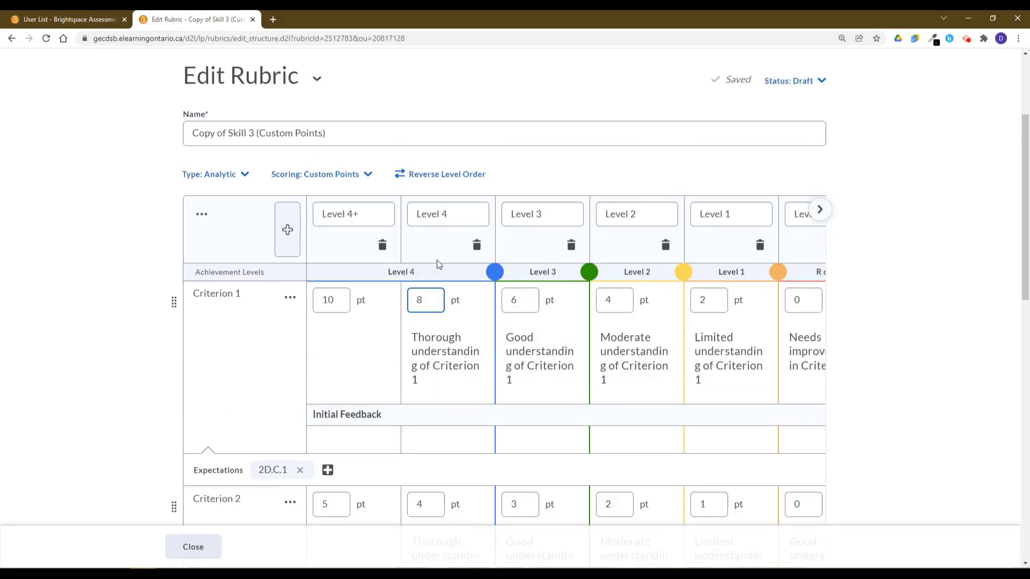
Step: Set Criterion 1's points to 8 for Level 4+ and 7 for Level 4
left_click(802, 300)
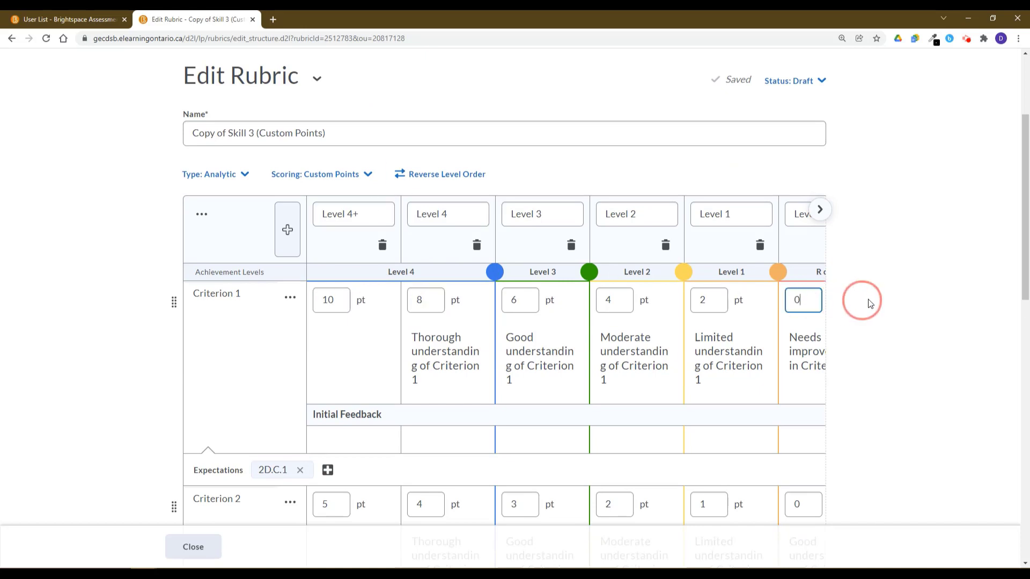
left_click(820, 211)
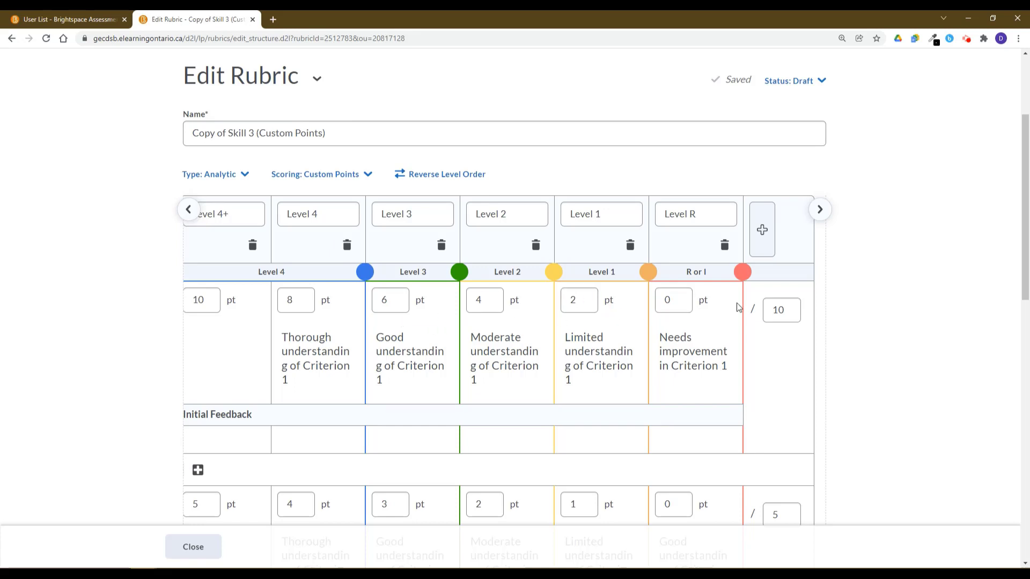
left_click(200, 299)
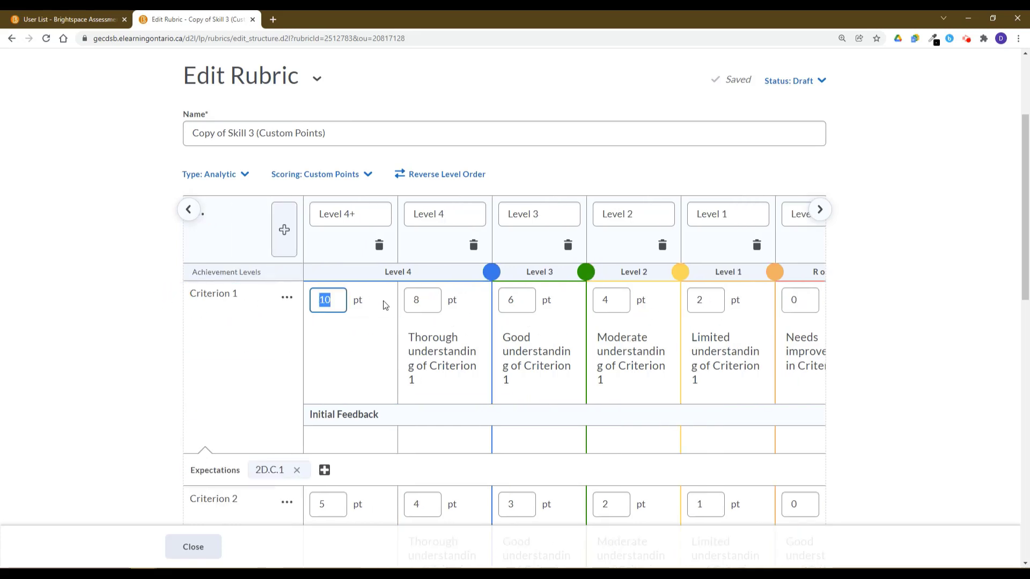
type("9")
left_click(418, 308)
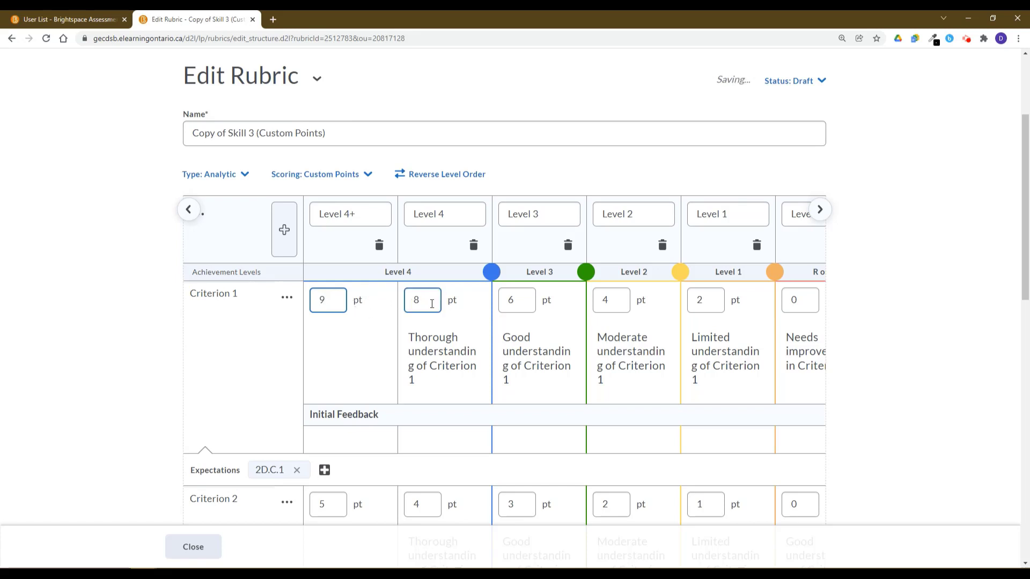
left_click(332, 299)
type("8")
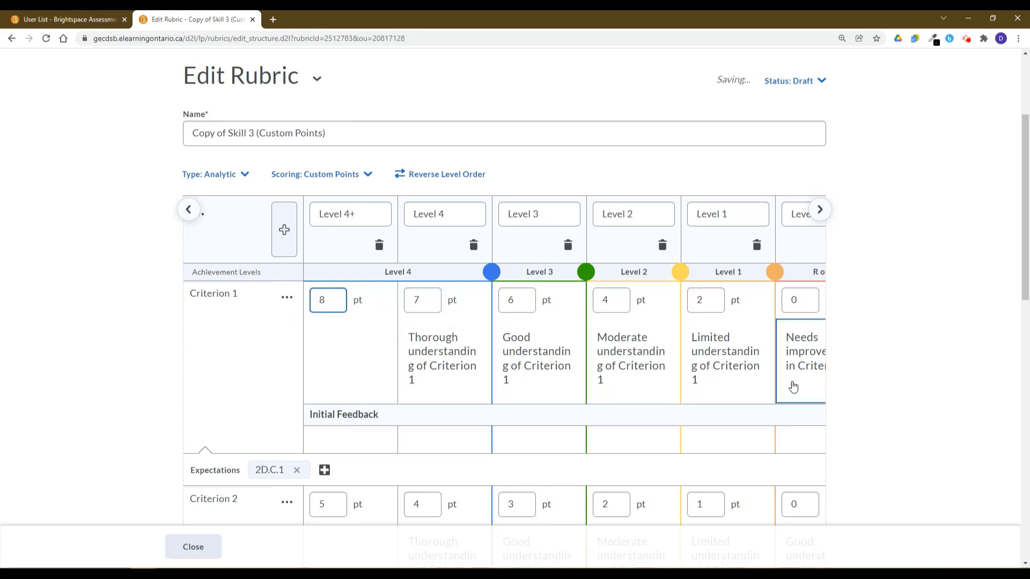
Step: Review the level points and maximum score of each criterion across the rubric
left_click_drag(804, 391, 799, 364)
left_click(799, 364)
scroll(794, 362, "down", 10)
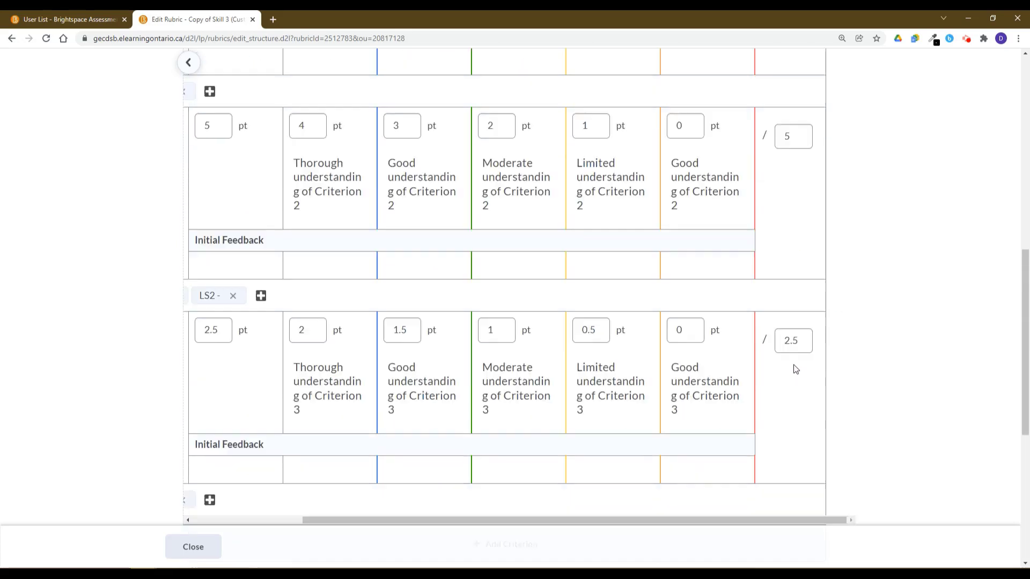
scroll(793, 365, "up", 5)
scroll(751, 359, "up", 4)
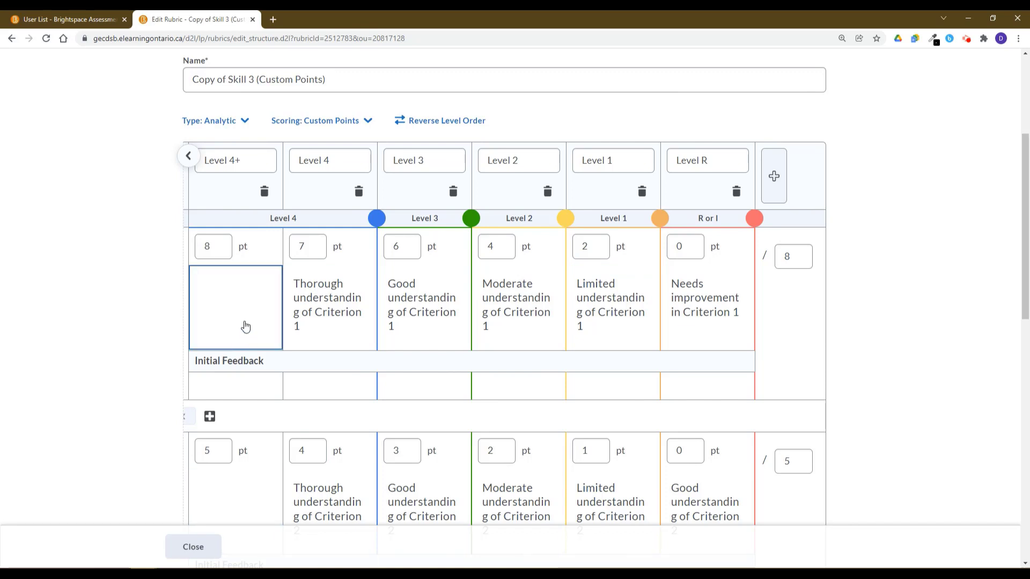
mouse_move(243, 327)
left_mouse_down()
mouse_move(173, 322)
mouse_move(224, 325)
left_mouse_up()
left_click(224, 325)
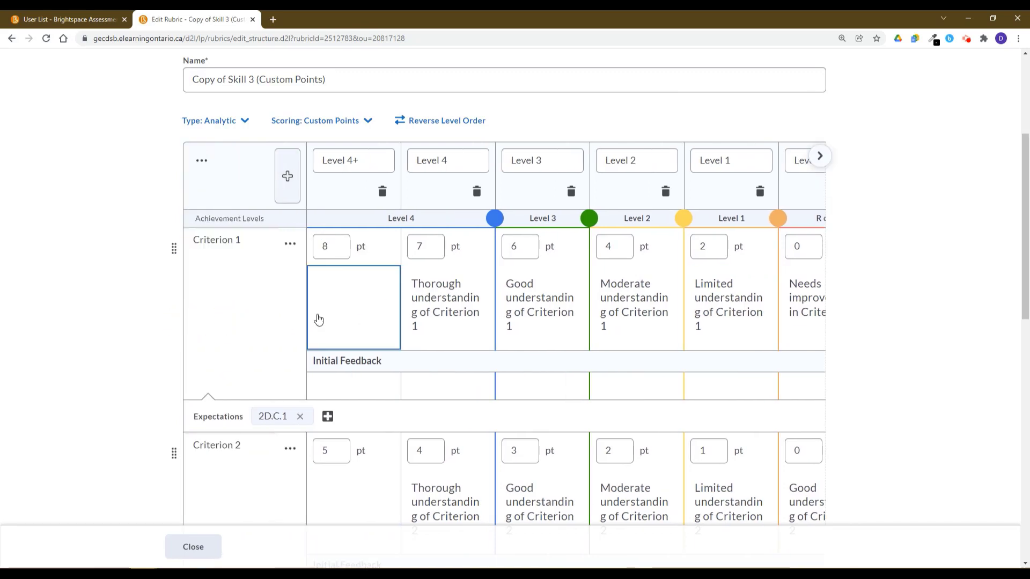
left_click(332, 247)
left_click(345, 344)
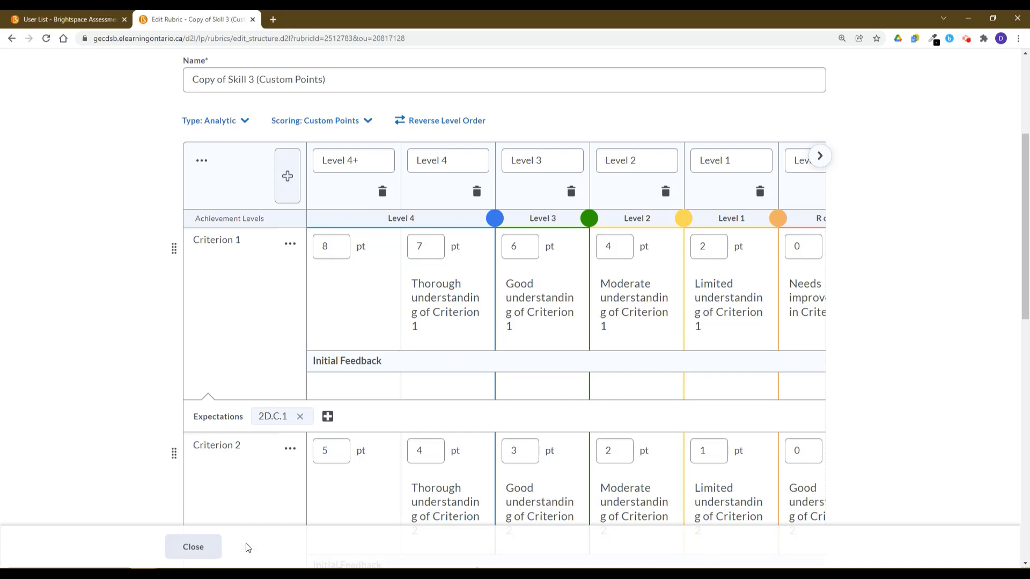
Step: Change the rubric's status to Published
scroll(602, 218, "up", 5)
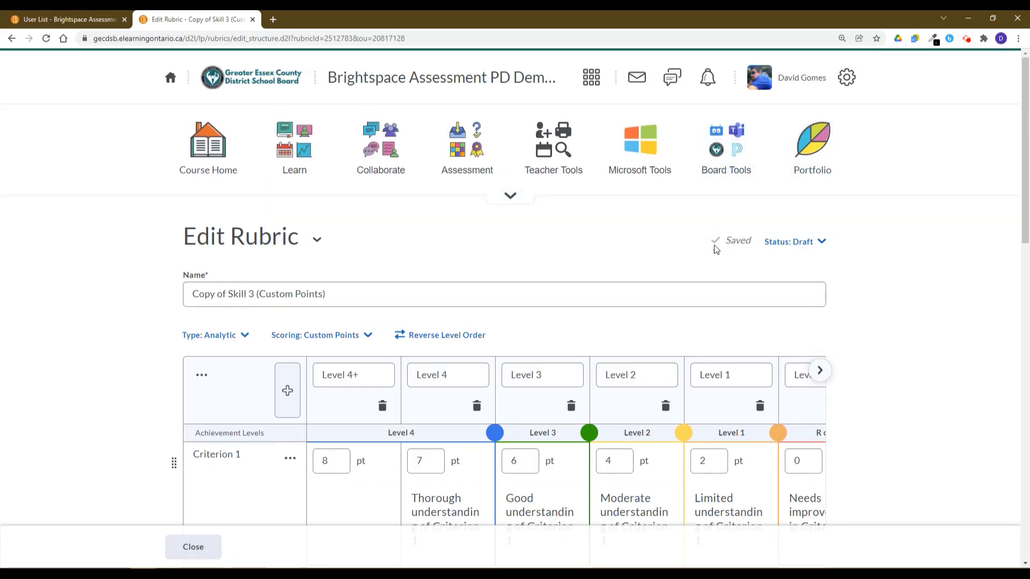
left_click(823, 246)
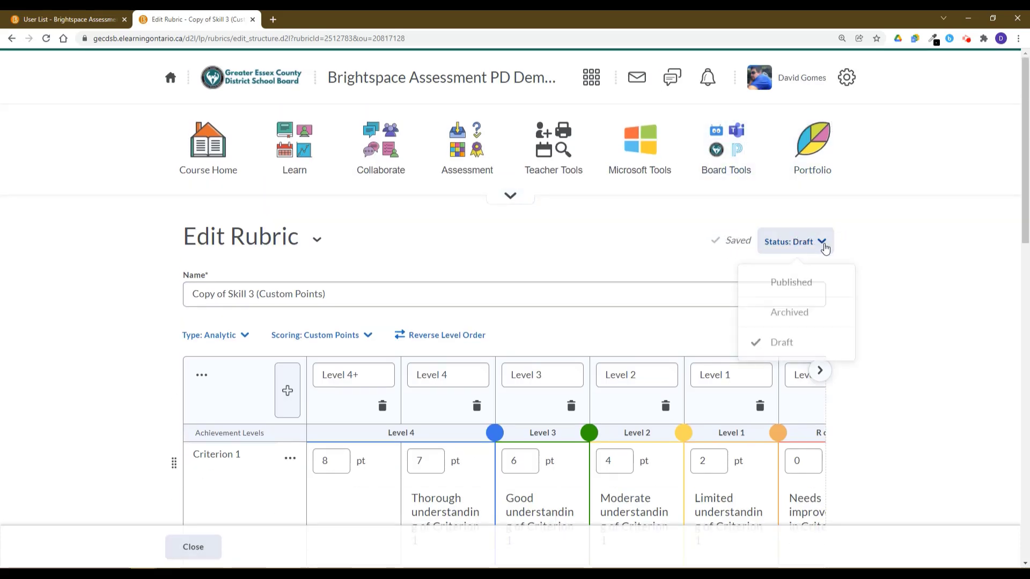
left_click(796, 288)
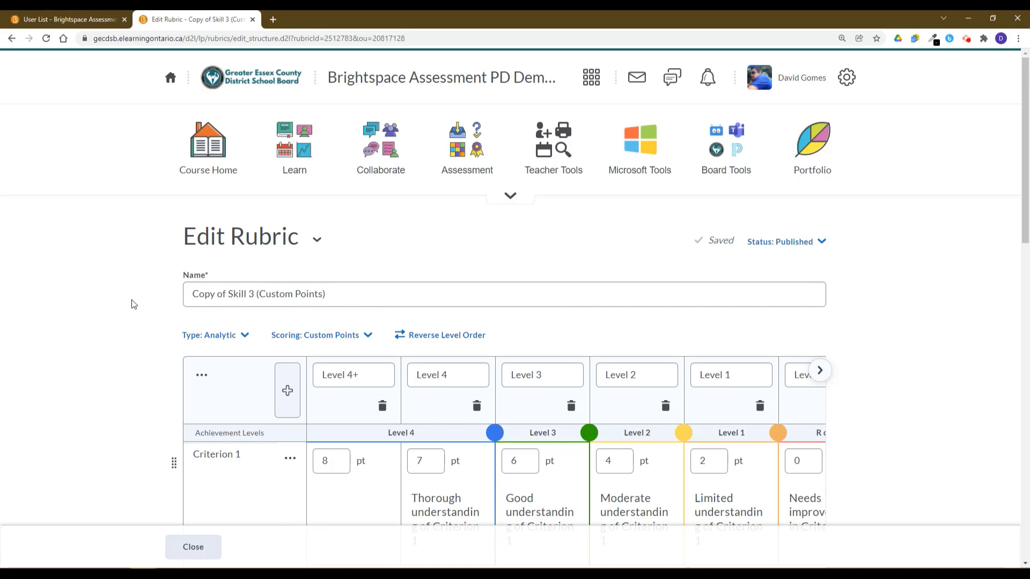
Step: Rename the rubric as Custom Points with Expectations
triple_click(428, 298)
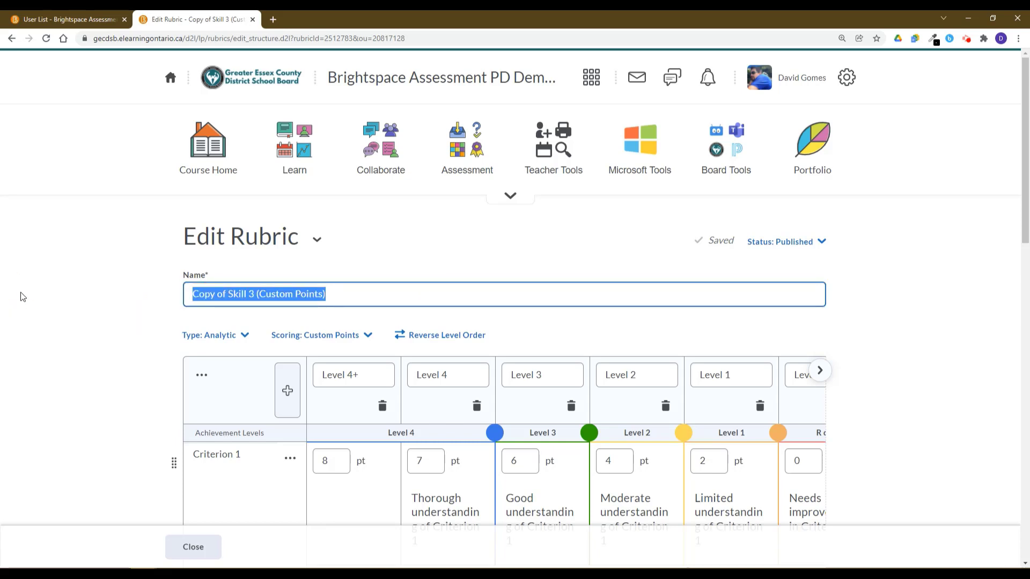
type("Cutom Points with Expectations")
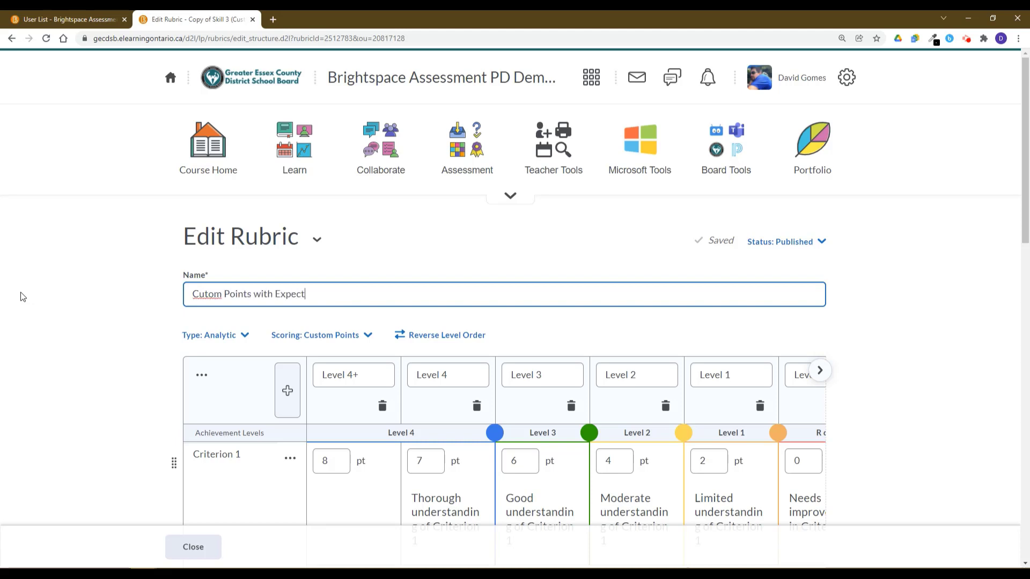
left_click(205, 297)
triple_click(203, 297)
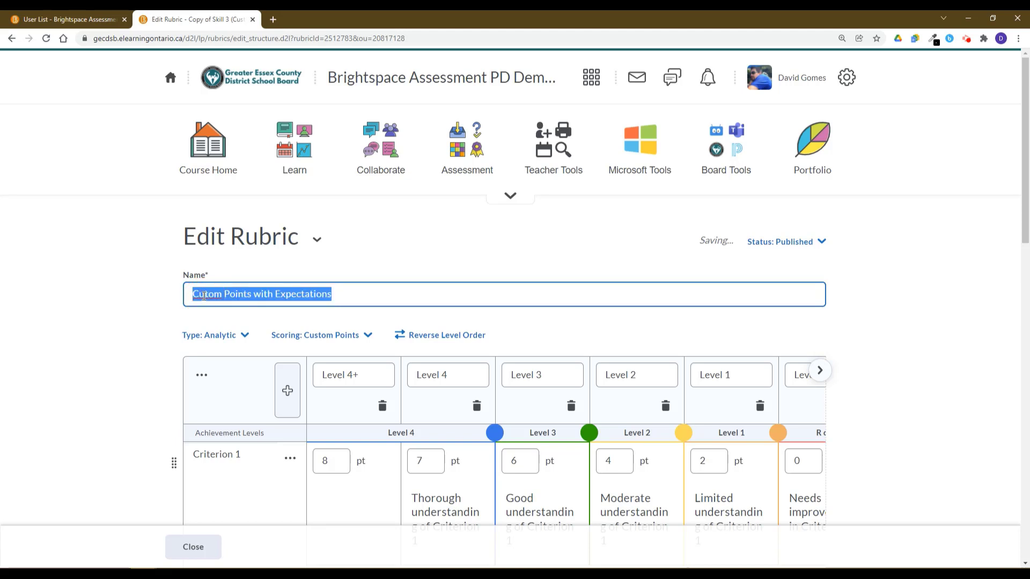
left_click(201, 296)
type("s")
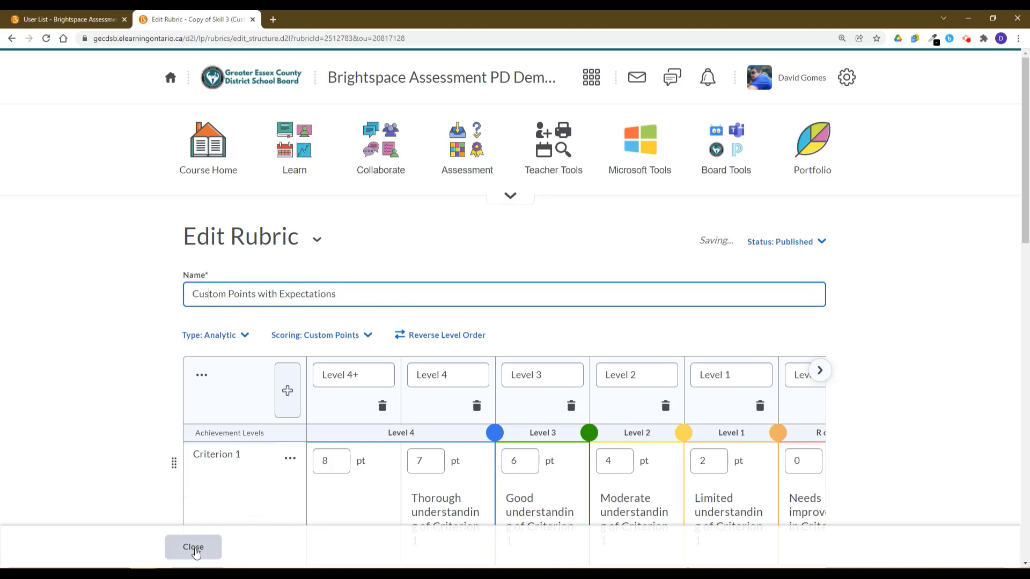
Step: Close the rubric editor and check the new rubric in the course's rubrics list
left_click(663, 250)
left_click(190, 546)
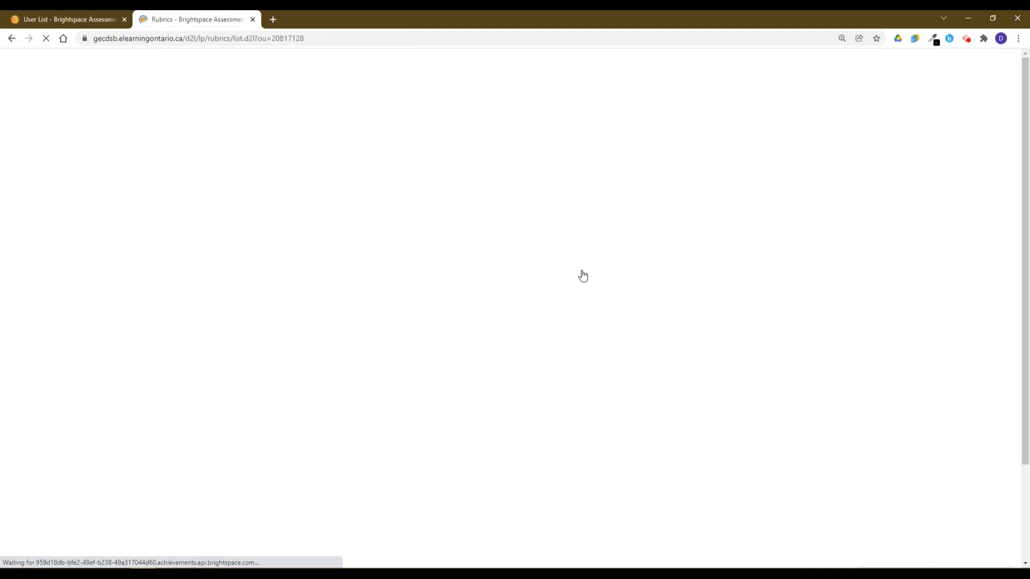
scroll(407, 412, "down", 1)
scroll(407, 407, "down", 2)
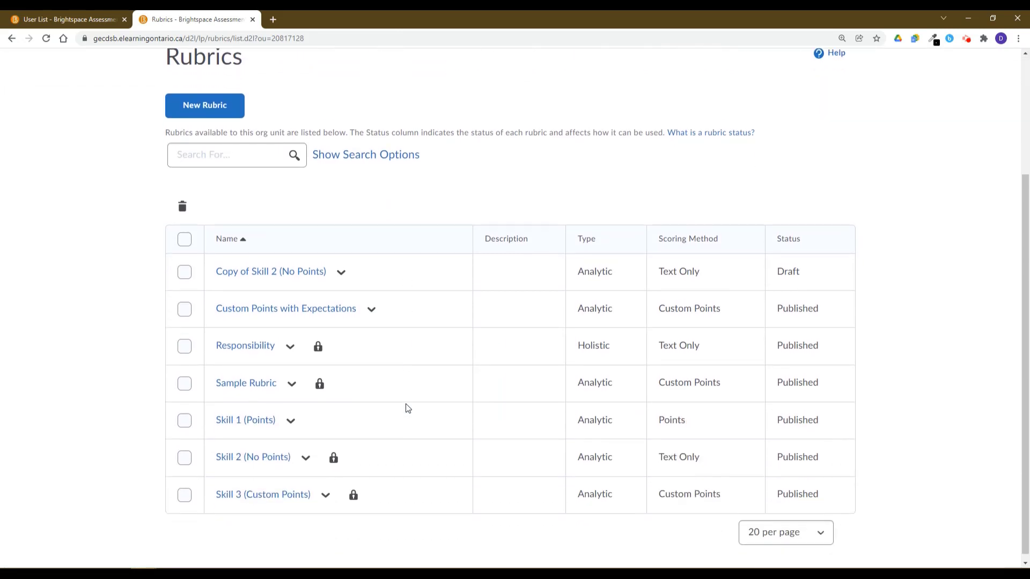
scroll(391, 356, "up", 3)
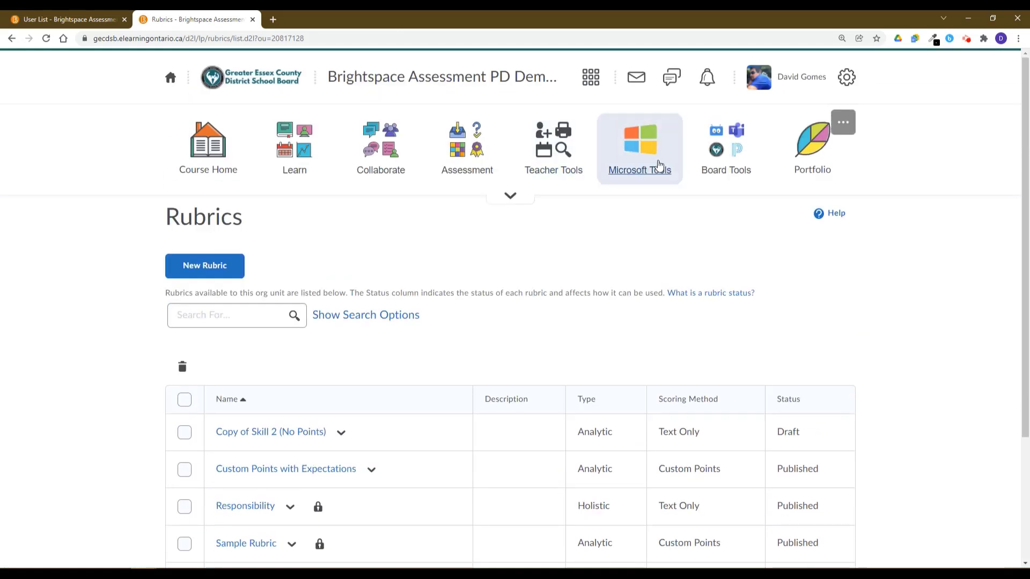
Step: Open the Untitled 5 assignment for editing and expand its Evaluation & Feedback settings
left_click(460, 160)
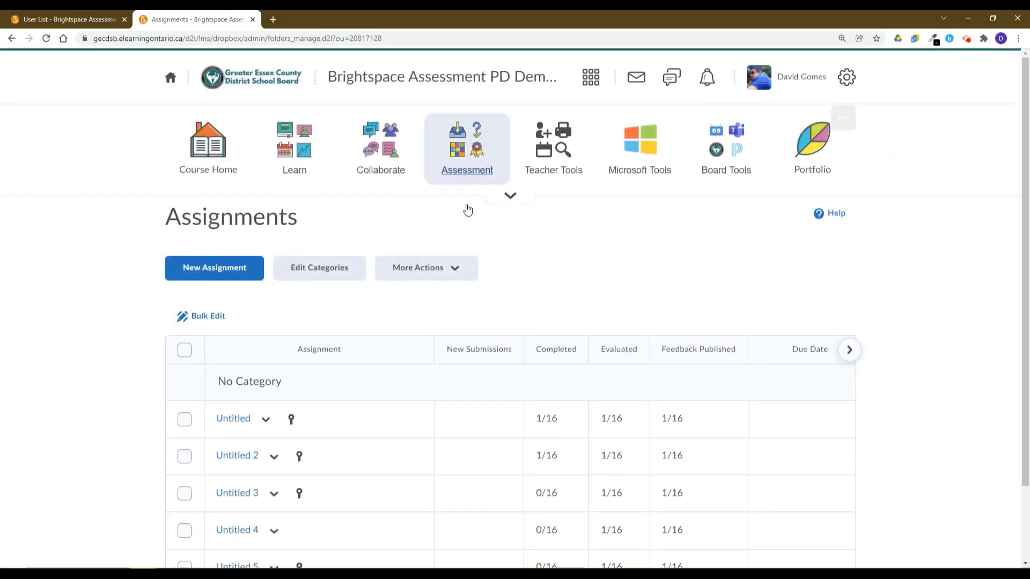
scroll(453, 246, "down", 2)
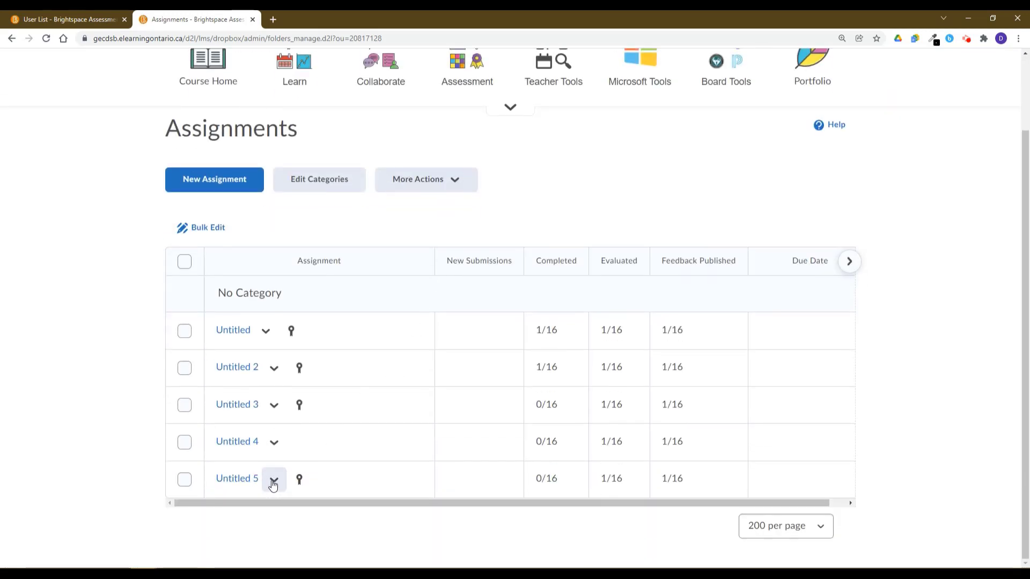
left_click(306, 354)
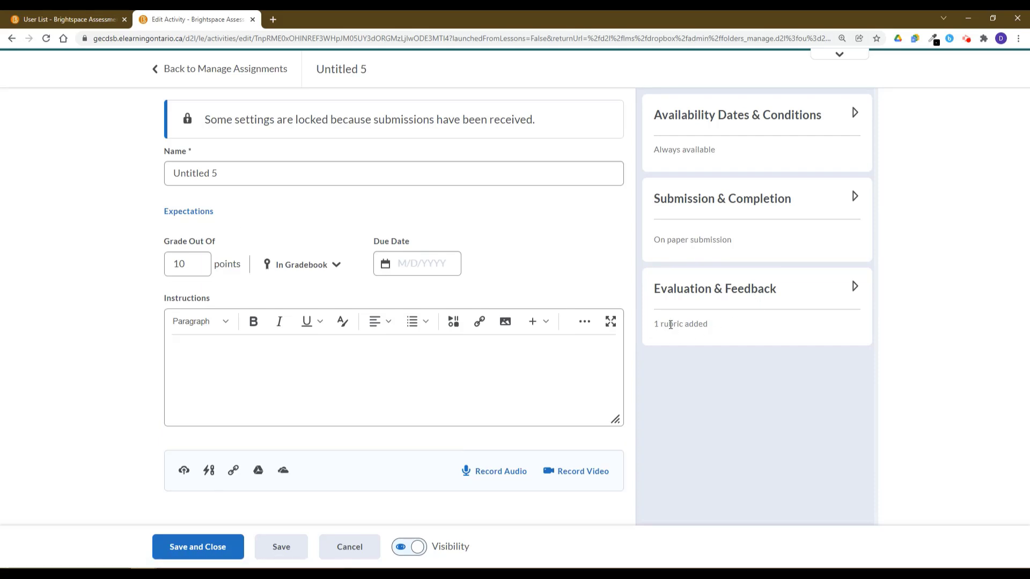
left_click(743, 293)
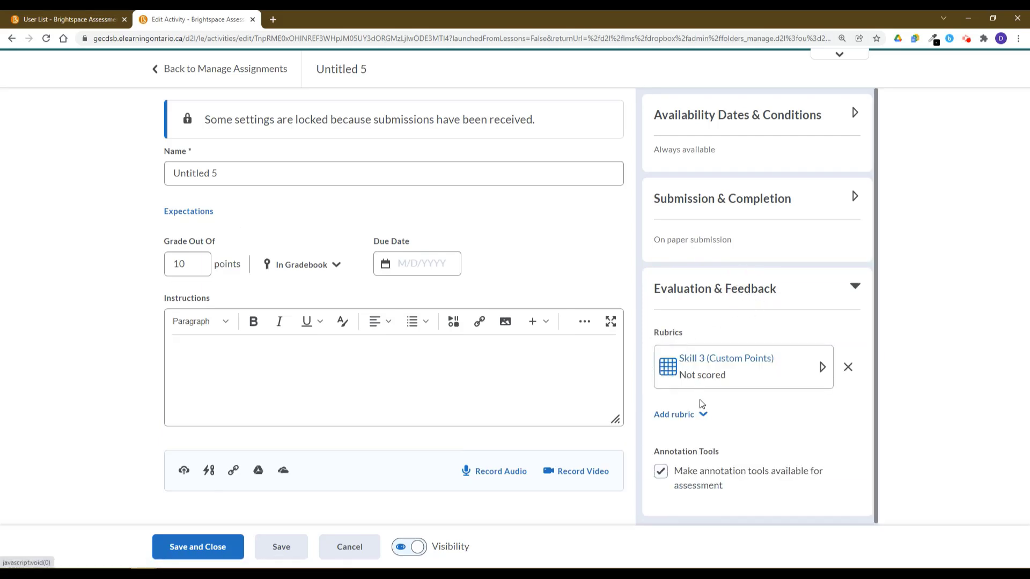
Step: Attach the existing Custom Points with Expectations rubric to the assignment, then save and close it
left_click(693, 415)
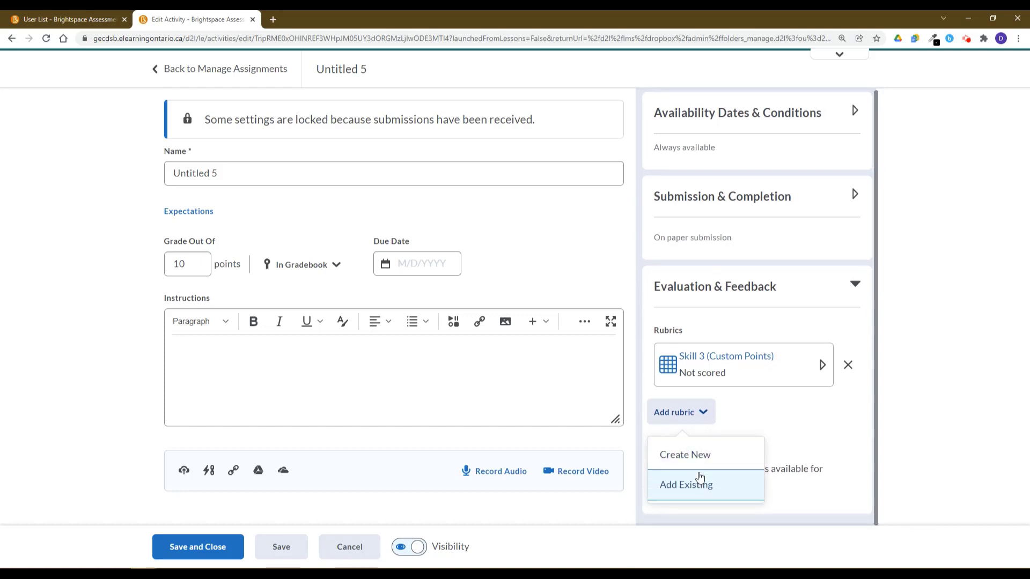
left_click(694, 487)
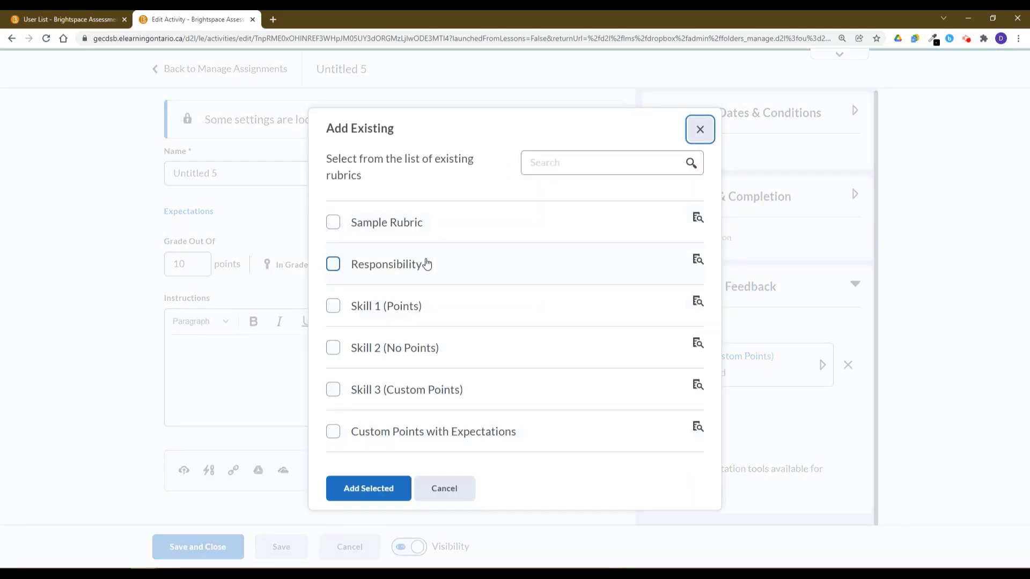
left_click(333, 432)
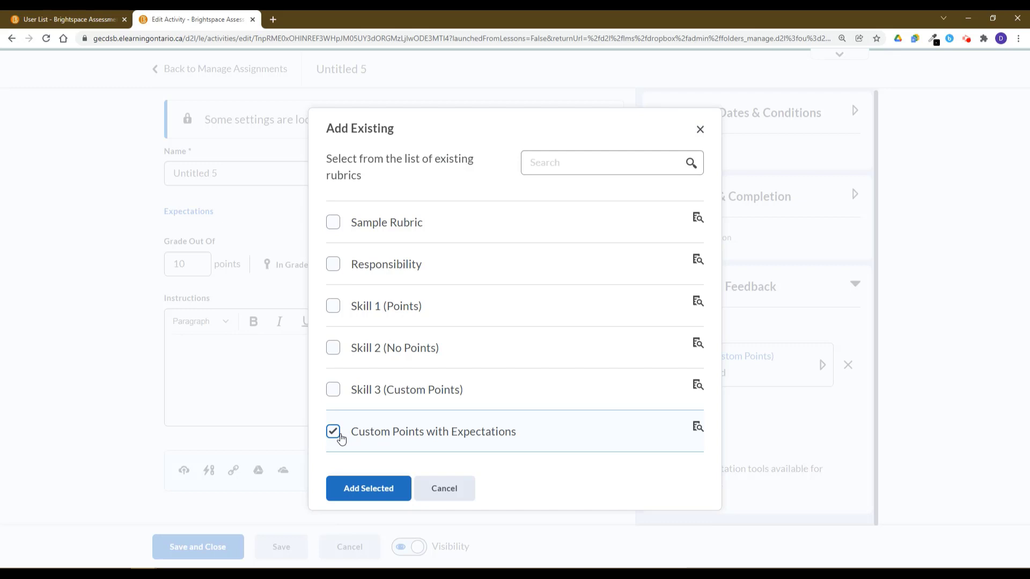
left_click(364, 492)
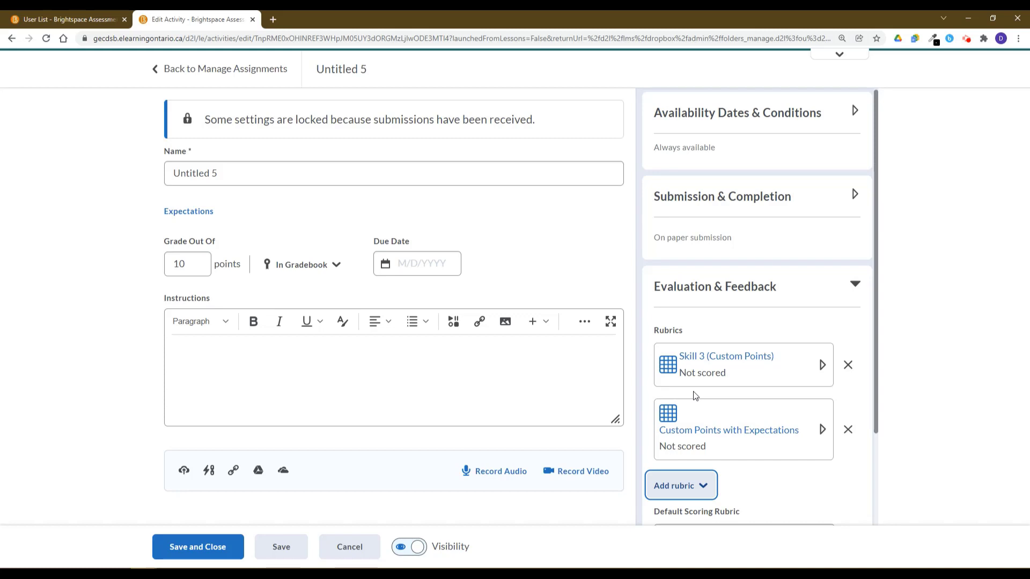
left_click(198, 549)
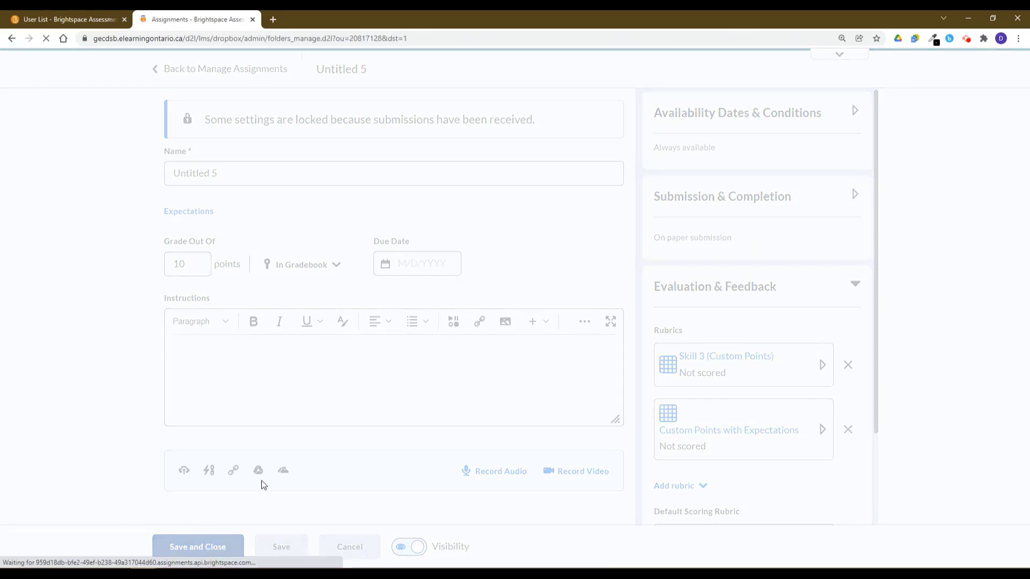
Step: Open the evaluation of the third student in the Untitled 5 submissions
scroll(327, 396, "down", 2)
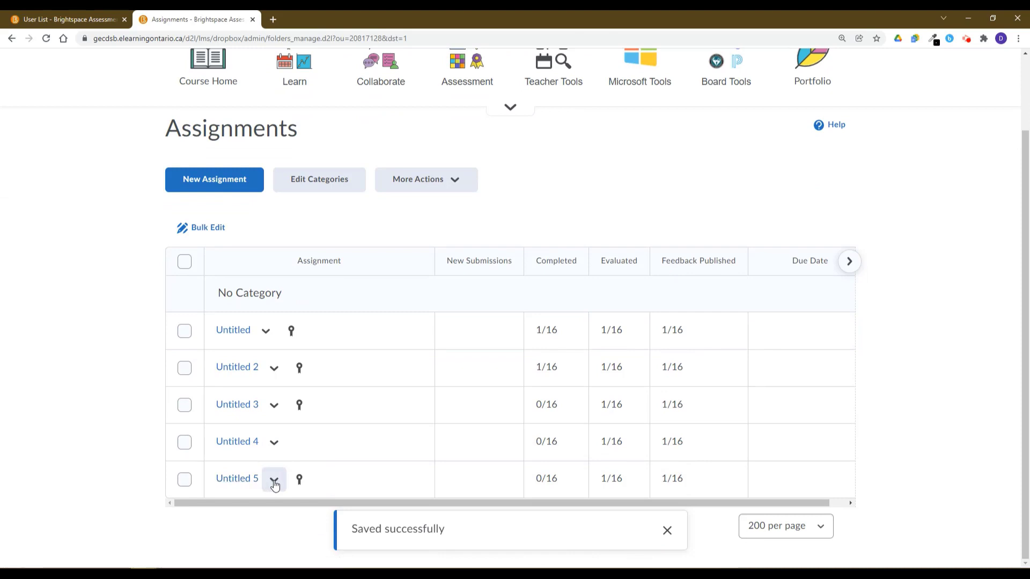
left_click(274, 481)
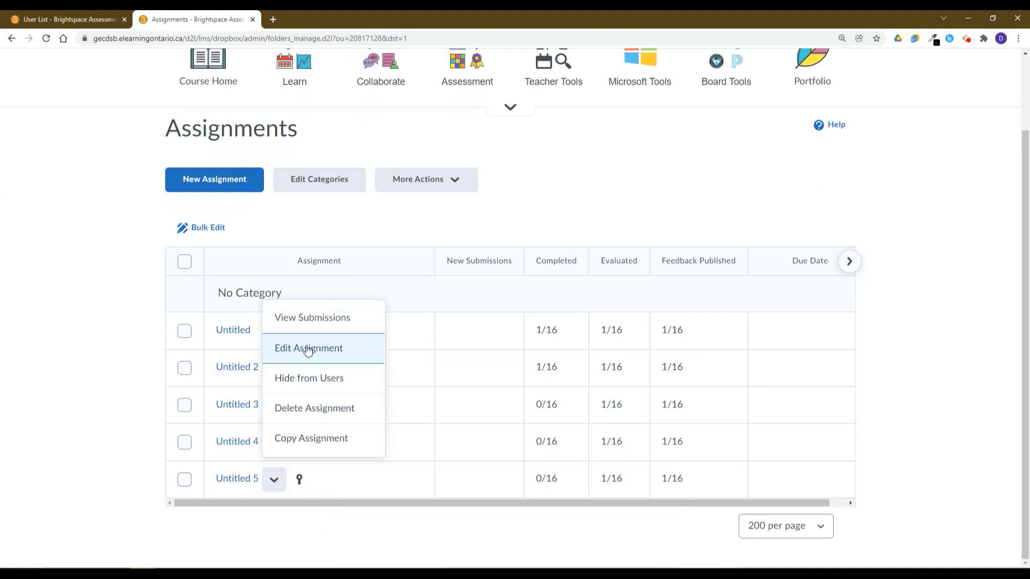
left_click(232, 484)
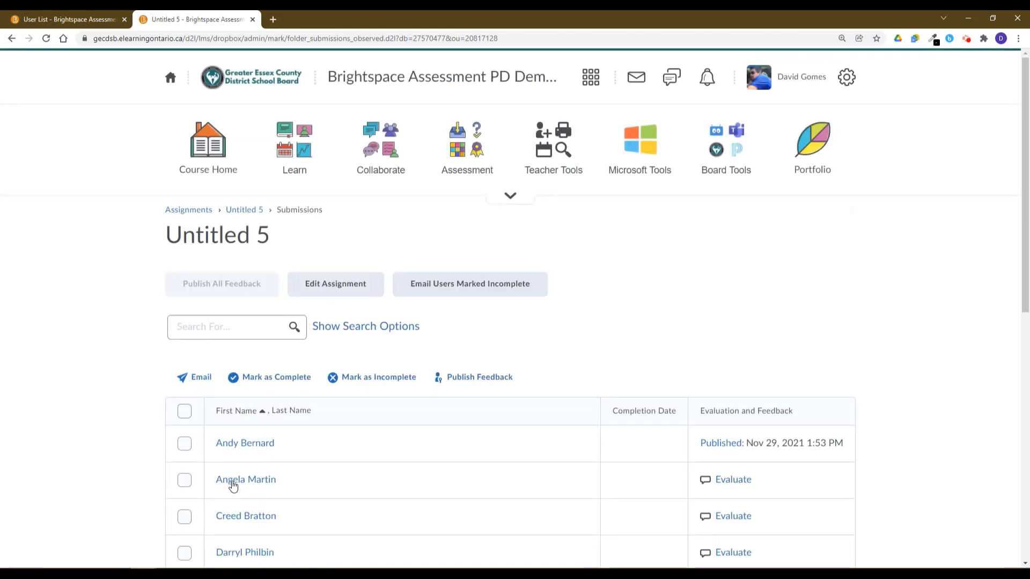
scroll(468, 382, "down", 7)
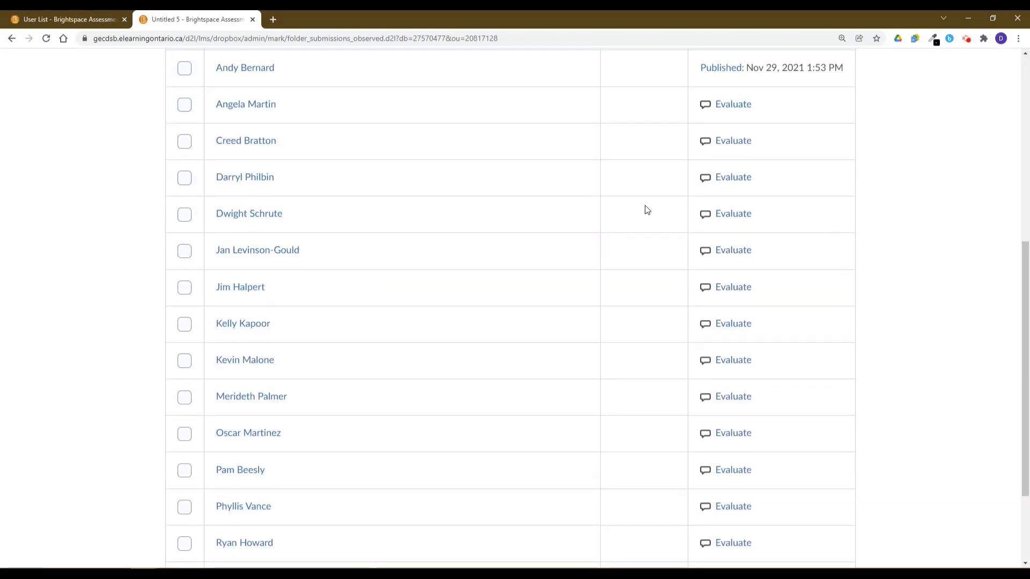
scroll(700, 87, "up", 2)
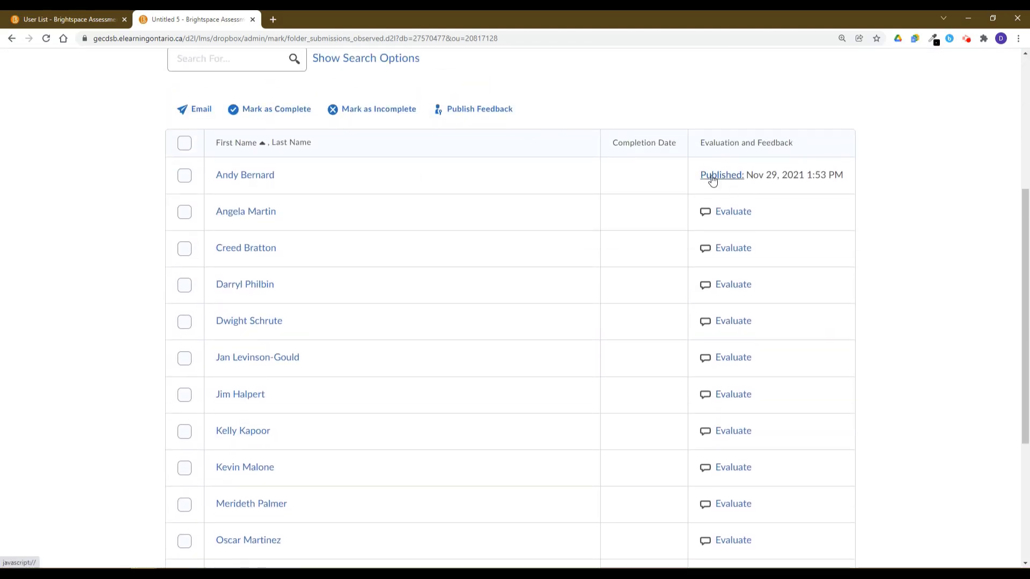
left_click(725, 250)
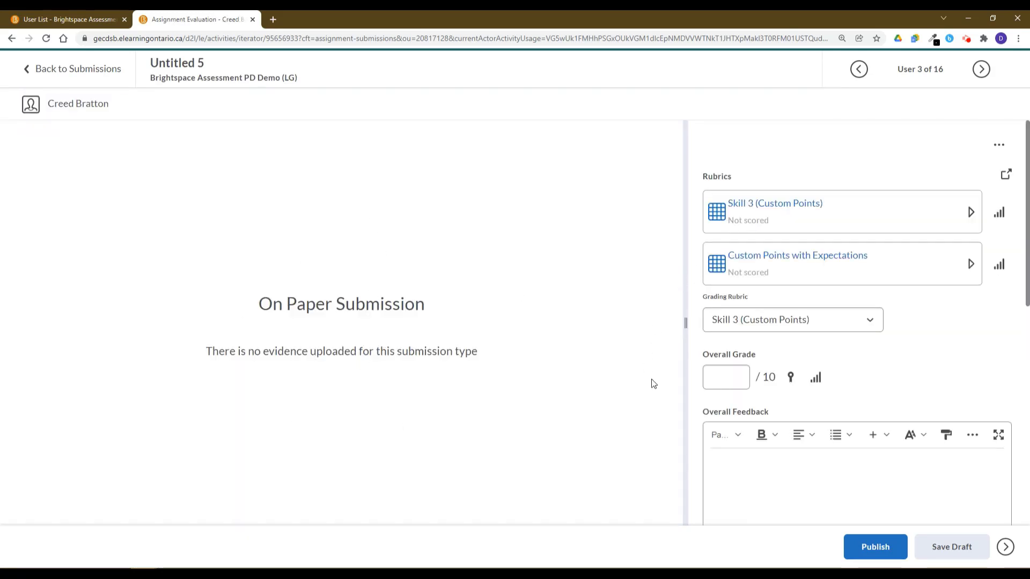
Step: Expand the Skill 3 (Custom Points) rubric and review its criteria, level segments and scores
scroll(885, 341, "down", 3)
scroll(907, 290, "up", 3)
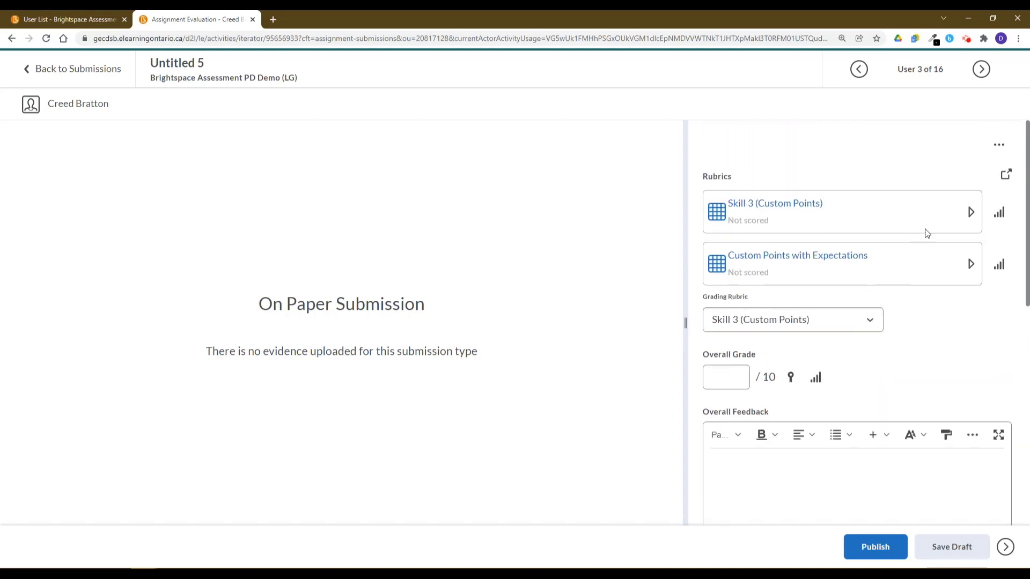
left_click(950, 225)
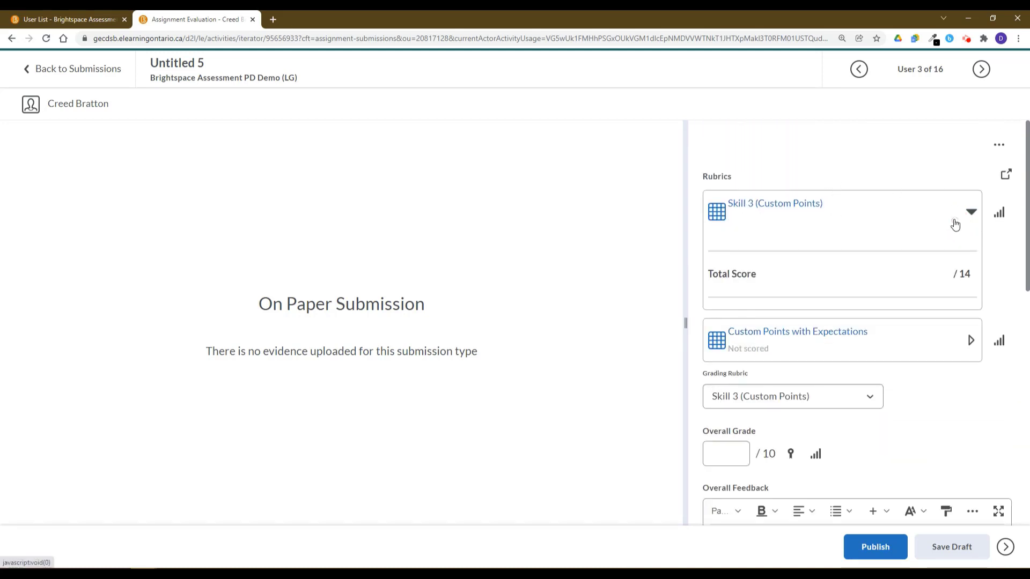
scroll(986, 282, "down", 6)
scroll(1002, 329, "down", 2)
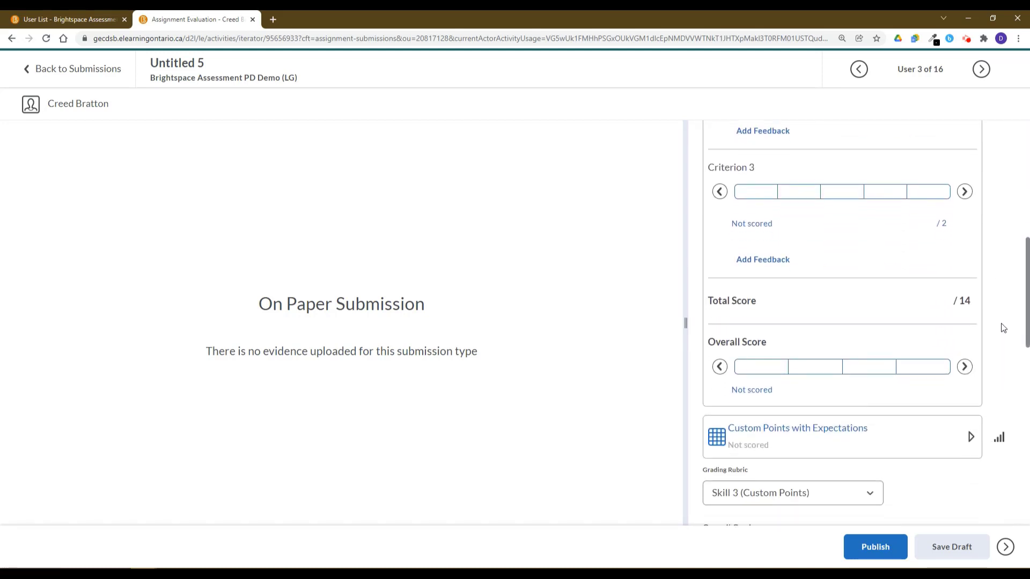
scroll(1003, 328, "up", 8)
scroll(1003, 328, "down", 1)
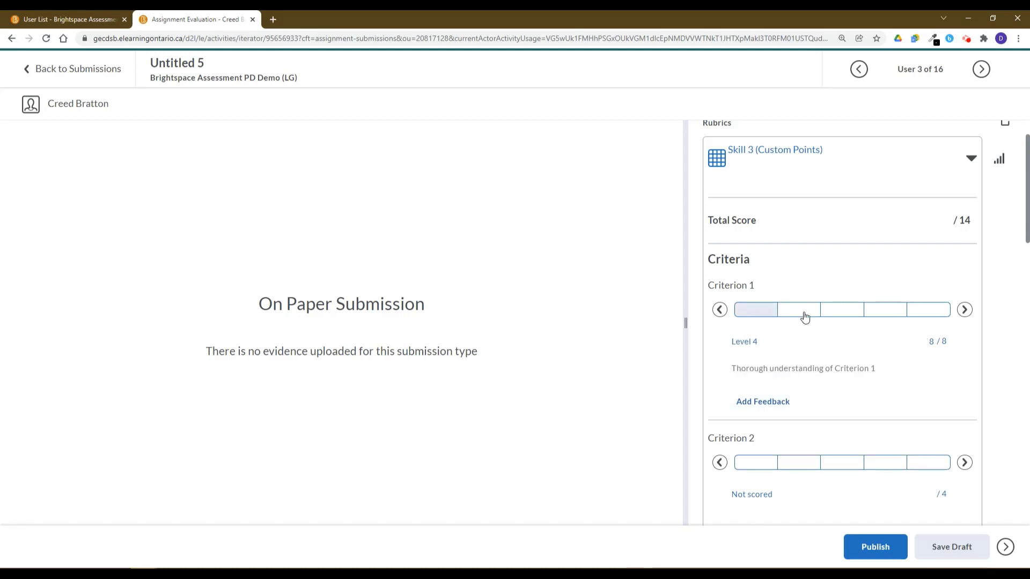
scroll(832, 403, "down", 9)
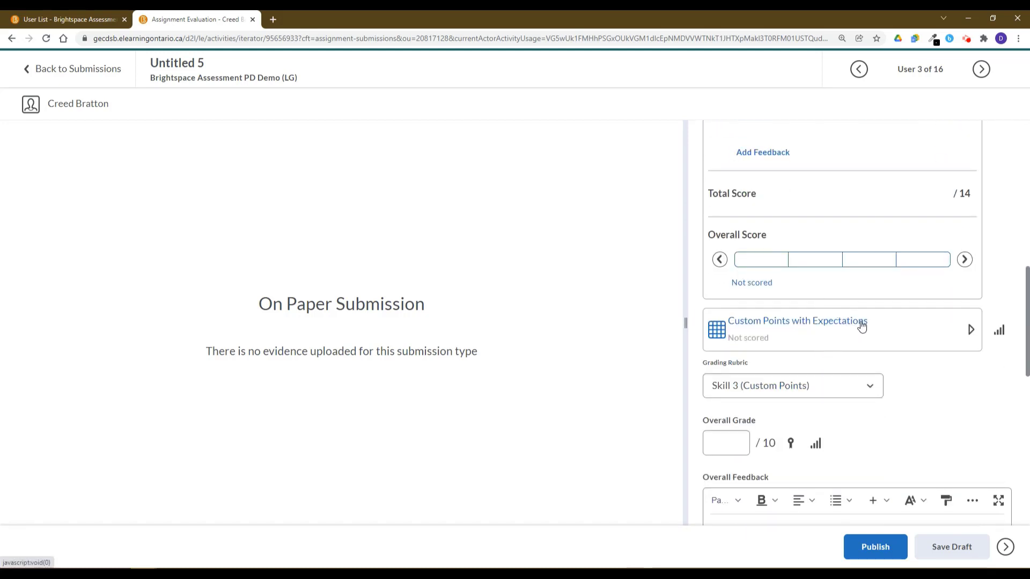
Step: Expand the Custom Points with Expectations rubric, check Criterion 1's aligned expectation and compare it with the Skill 3 rubric
left_click(856, 327)
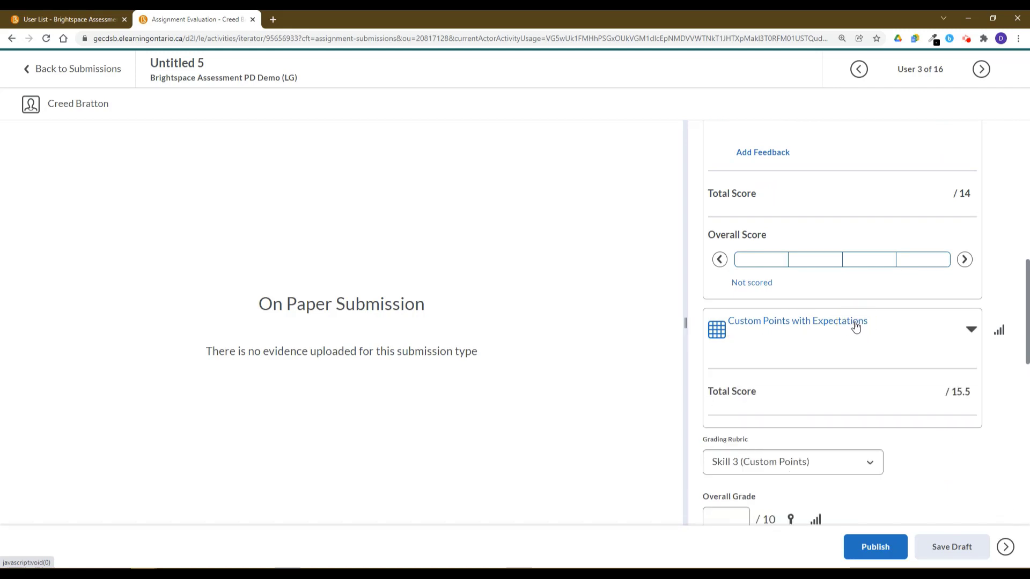
scroll(855, 324, "down", 3)
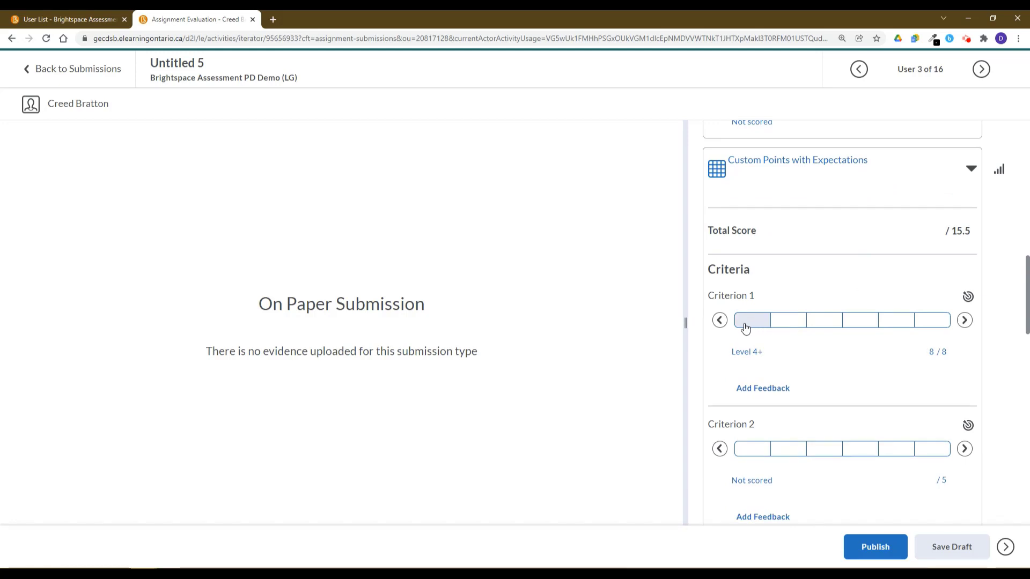
left_click(969, 299)
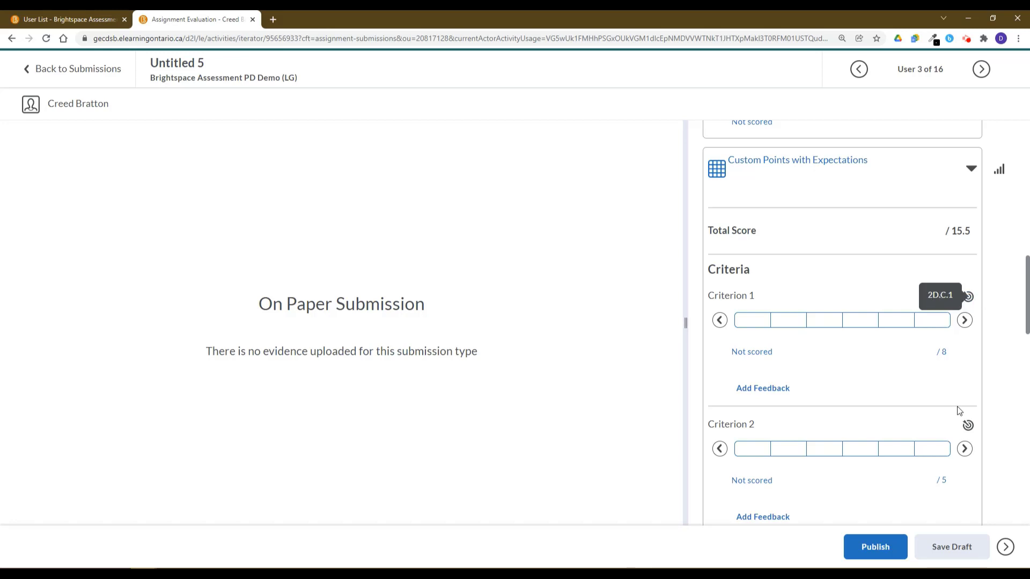
left_click(855, 397)
scroll(912, 421, "up", 5)
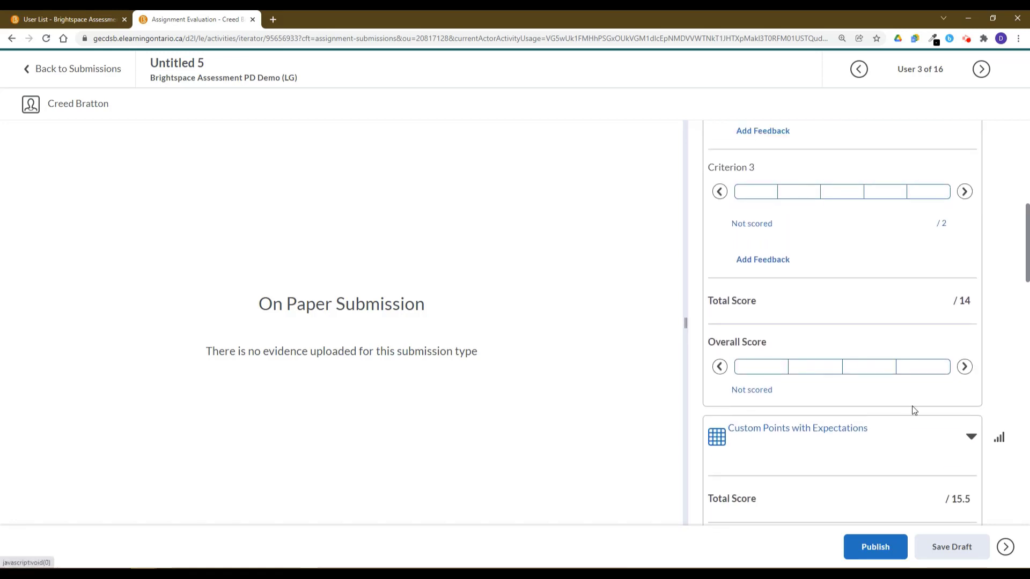
scroll(925, 365, "up", 4)
scroll(955, 279, "down", 6)
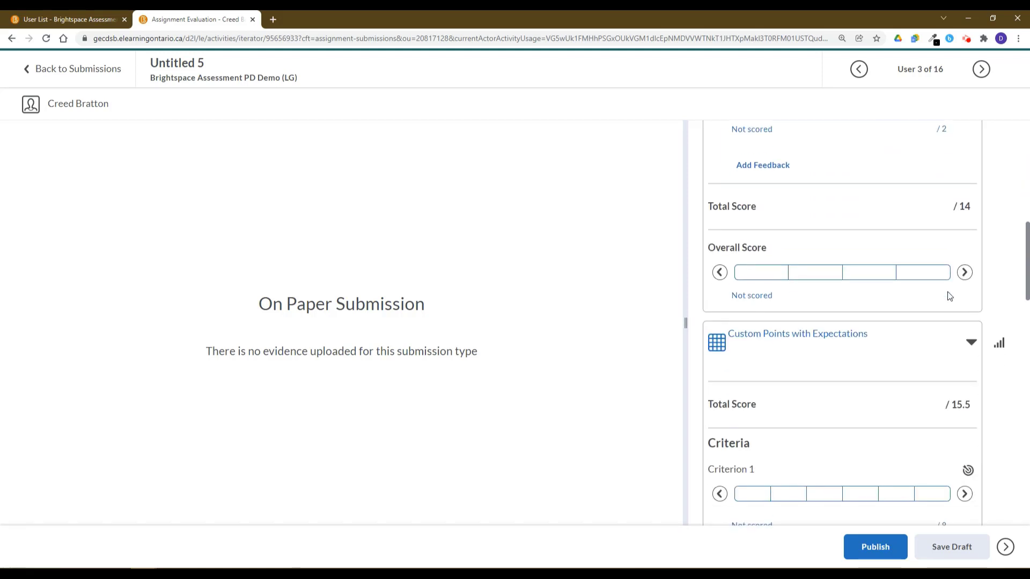
scroll(949, 296, "down", 3)
mouse_move(969, 298)
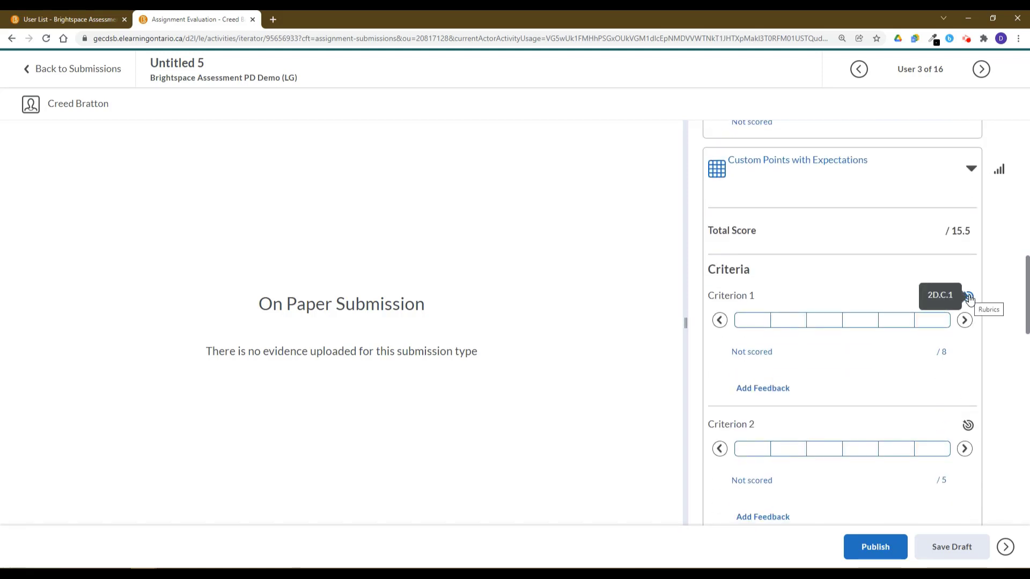
Step: Score Criterion 1 at Level 4, Criterion 2 at Level 1 and Criterion 3 at Level 4+ in the Custom Points with Expectations rubric
left_click(786, 324)
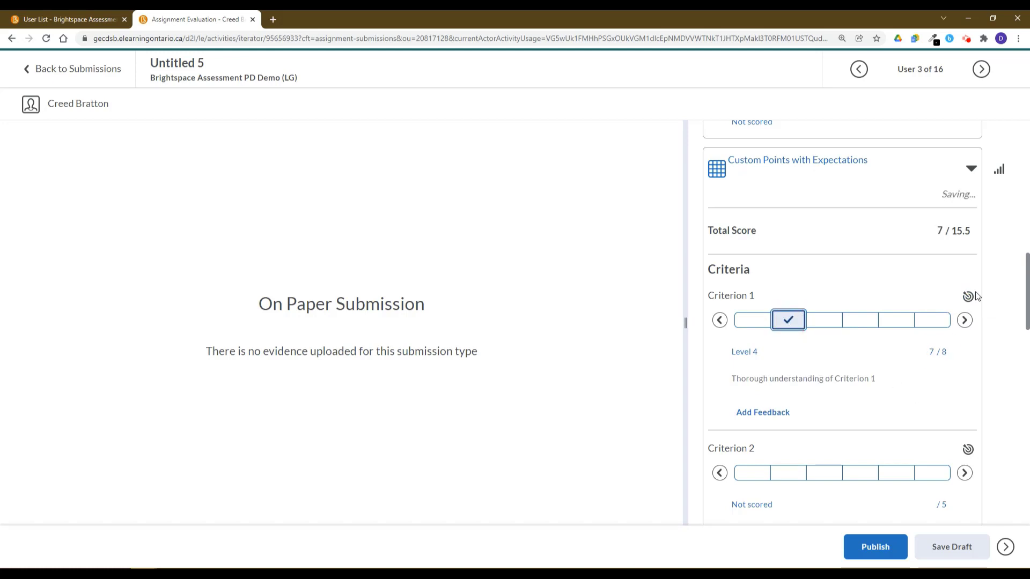
scroll(912, 370, "down", 3)
left_click(850, 312)
left_click(897, 313)
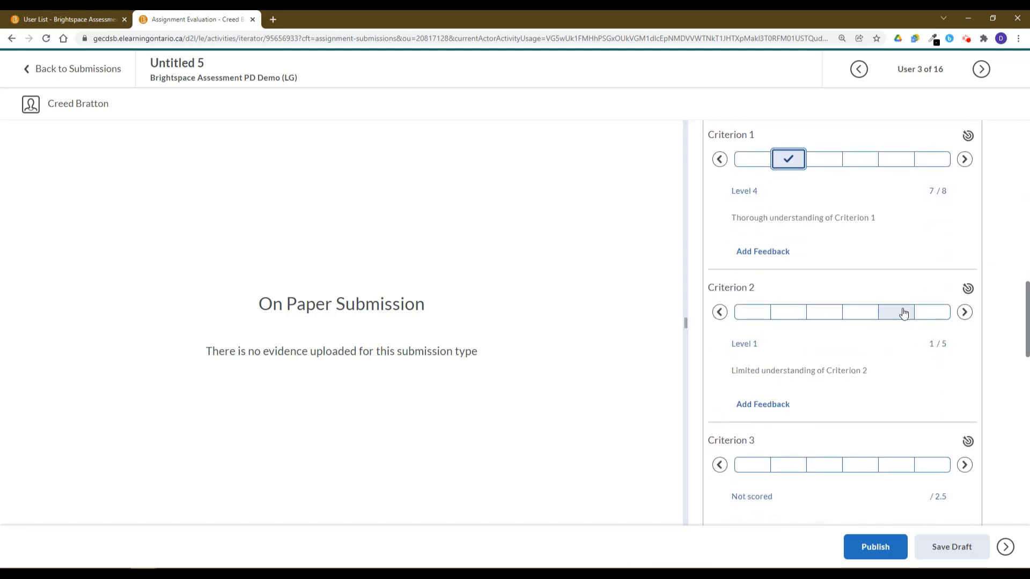
scroll(880, 325, "down", 3)
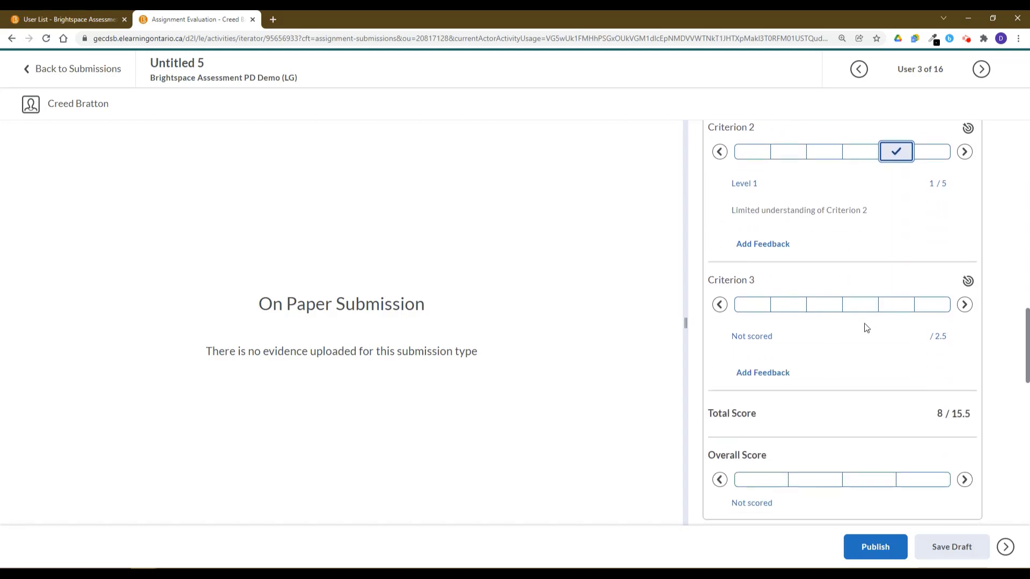
left_click(751, 297)
Step: Review the rubric's overall score and the suggested levels for each aligned expectation
scroll(794, 350, "down", 3)
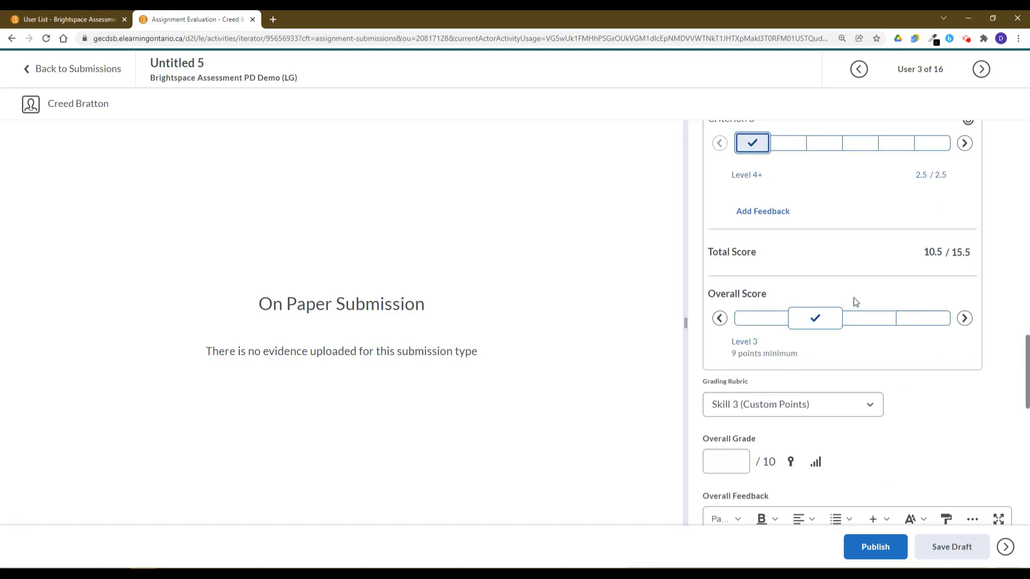
scroll(757, 374, "down", 1)
scroll(757, 373, "down", 10)
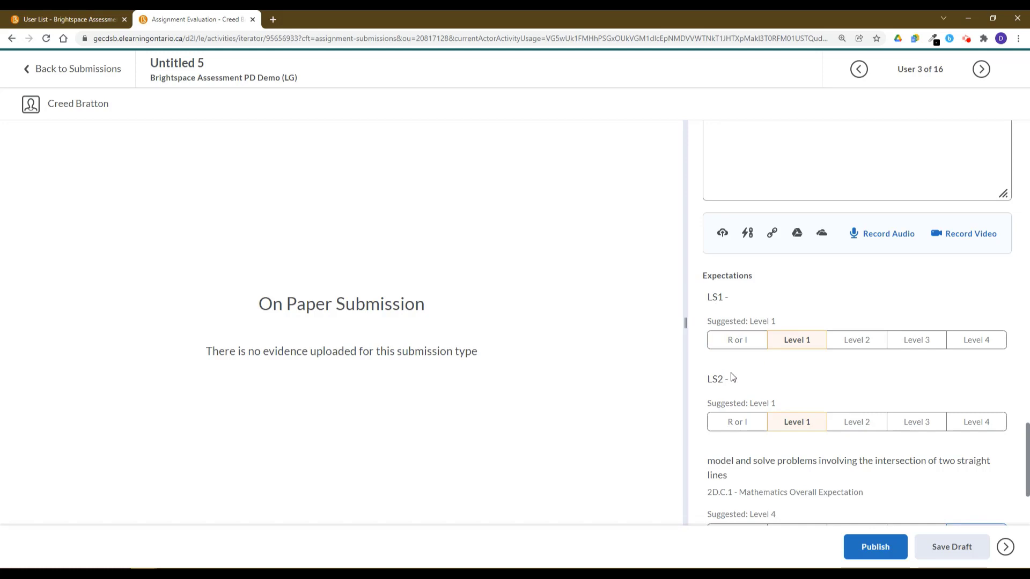
scroll(754, 347, "down", 3)
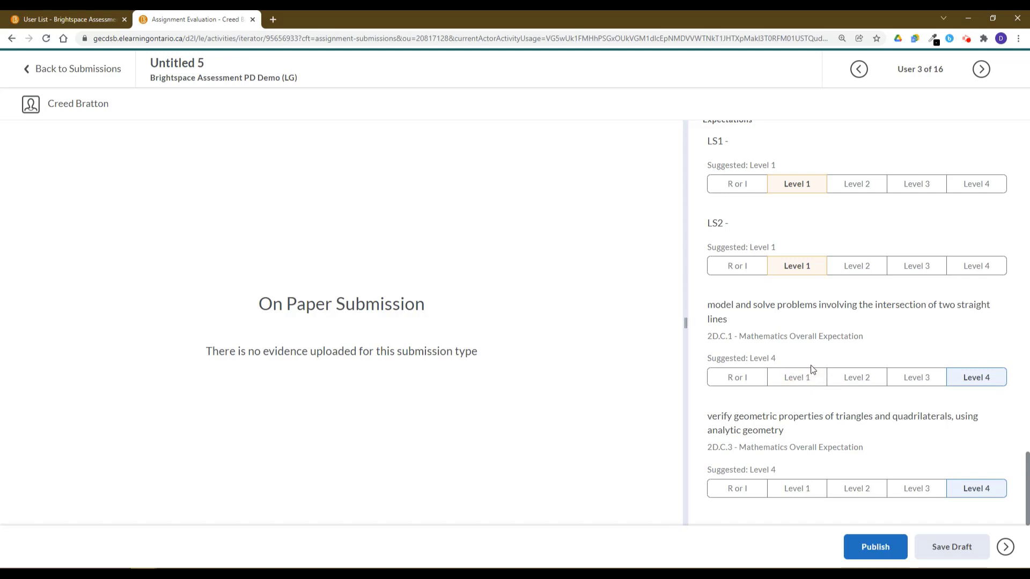
Step: Compare the criterion scores in the Custom Points with Expectations rubric with the suggested levels for each aligned expectation
scroll(813, 369, "up", 20)
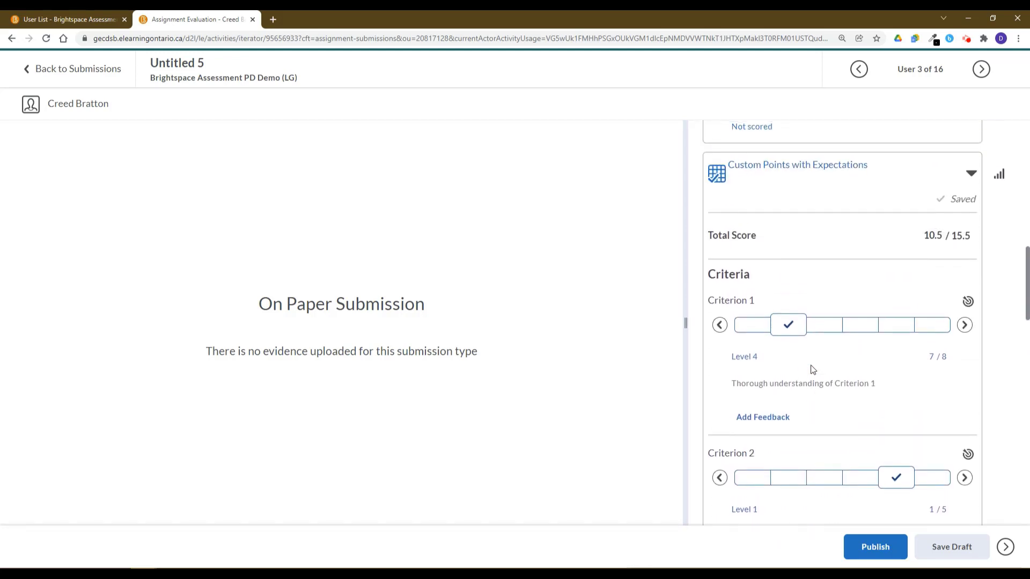
scroll(813, 369, "up", 1)
scroll(783, 300, "down", 2)
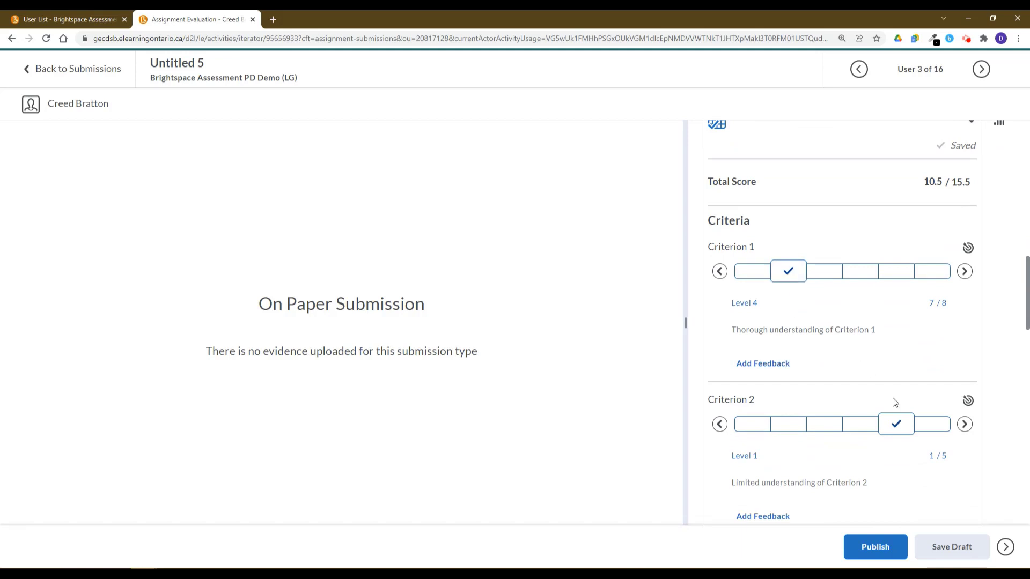
scroll(899, 432, "down", 4)
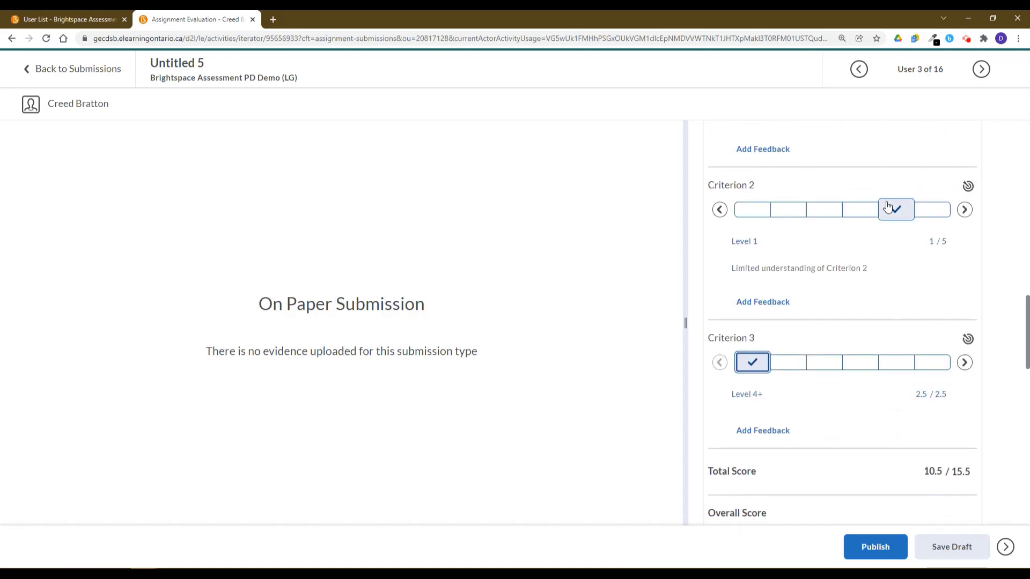
scroll(740, 370, "down", 15)
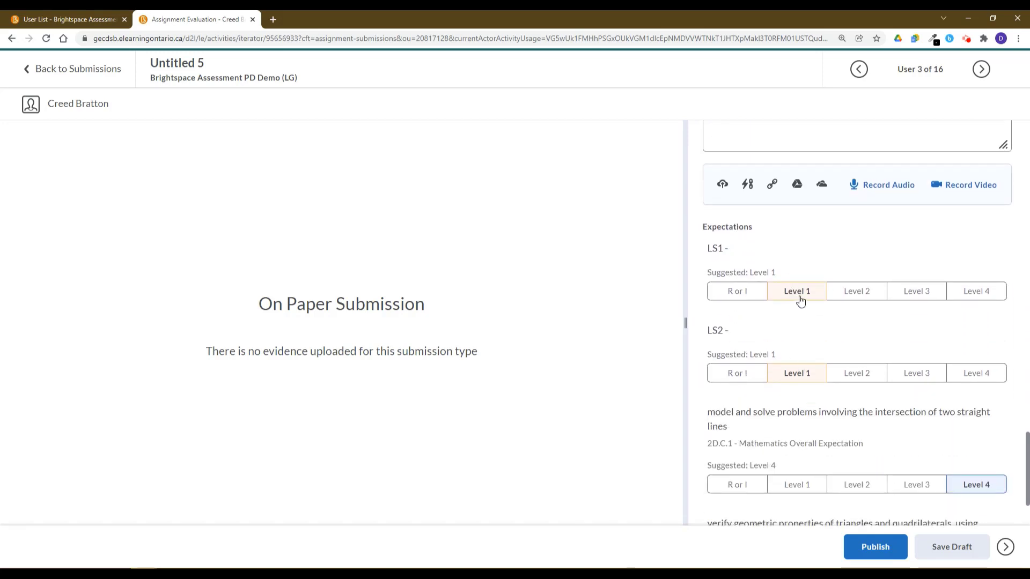
scroll(912, 370, "down", 2)
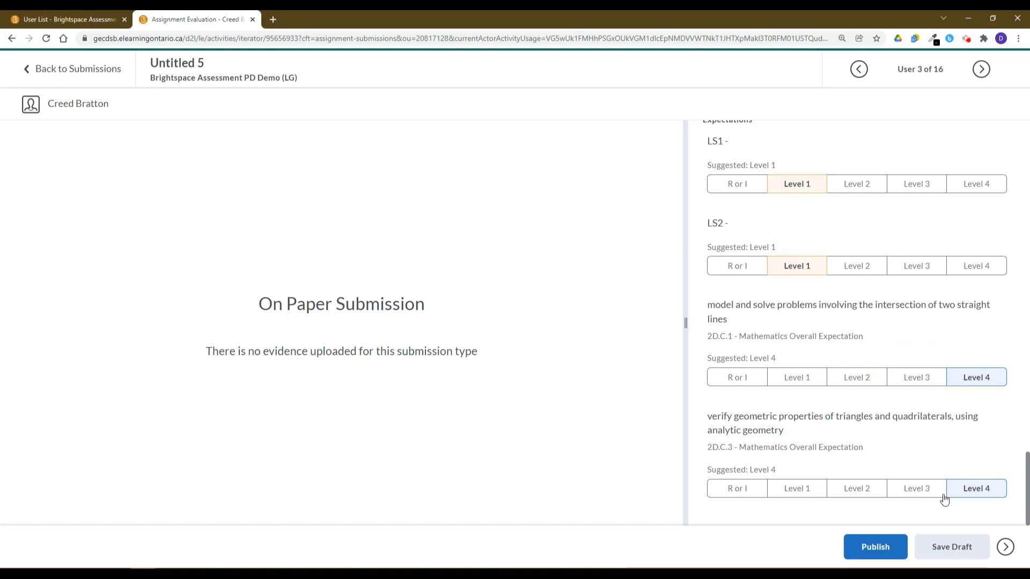
scroll(893, 437, "up", 15)
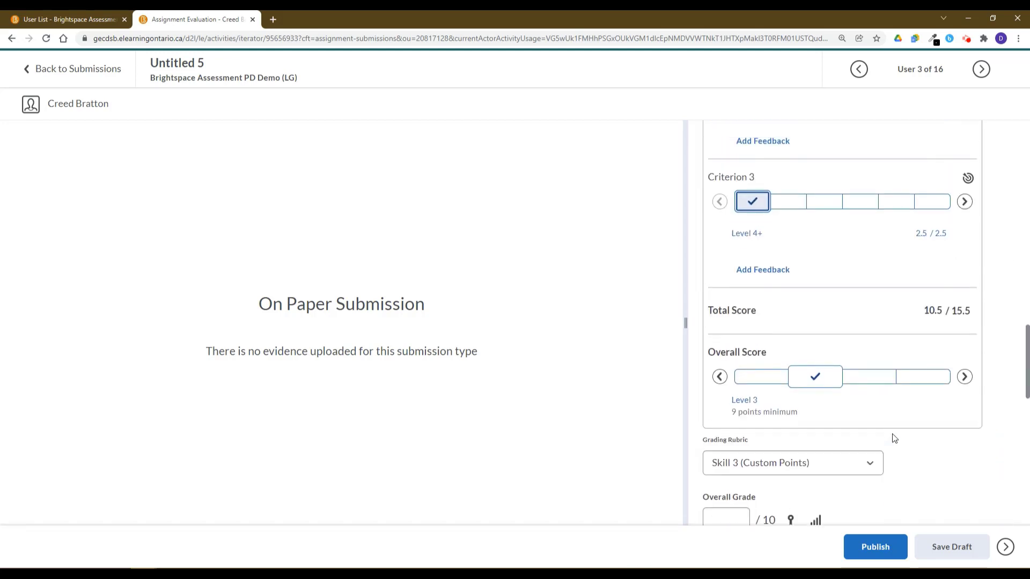
scroll(893, 437, "up", 10)
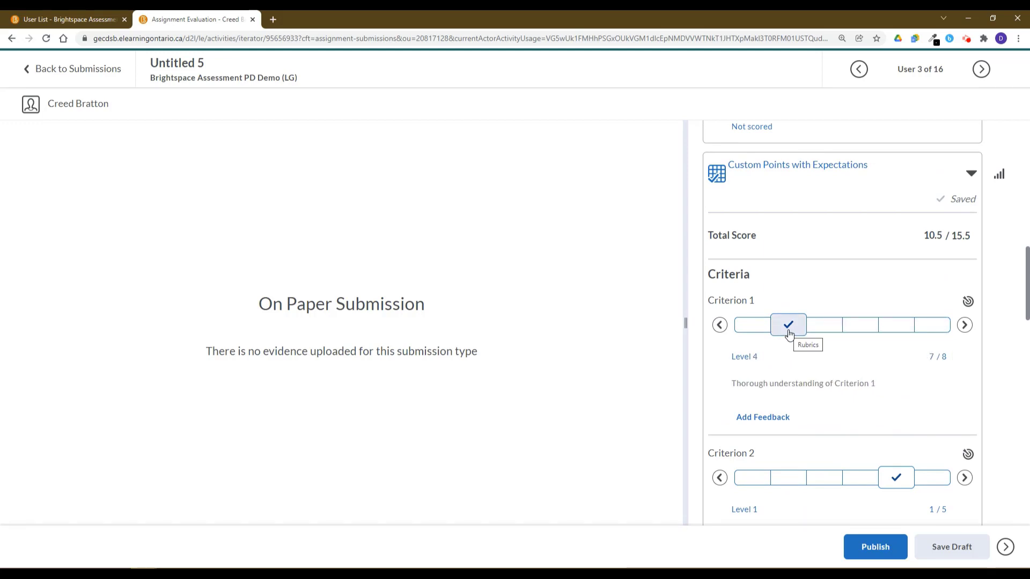
scroll(793, 335, "up", 10)
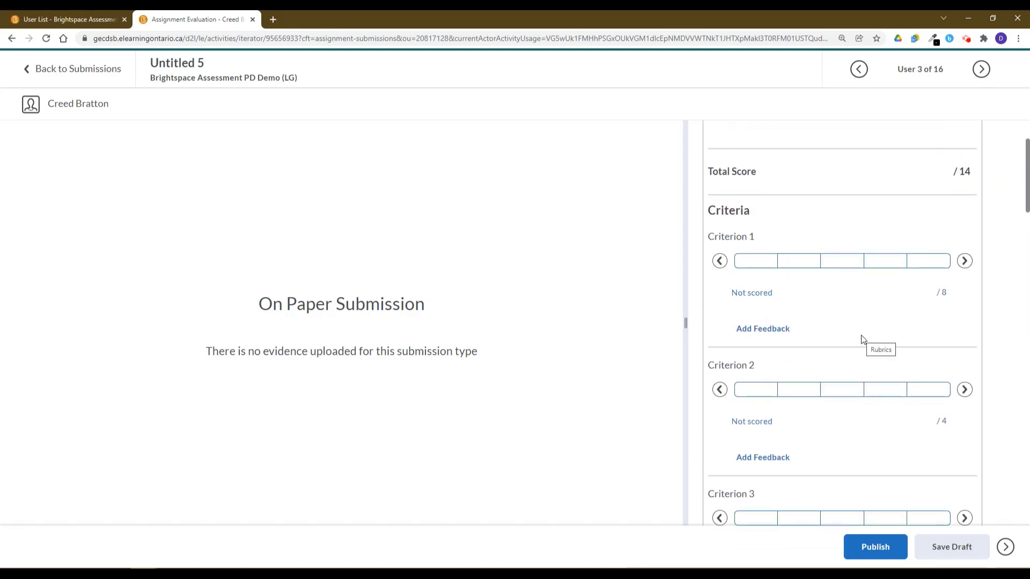
Step: Try Level 4 for Criterion 1 in the Skill 3 (Custom Points) rubric and check its effect on the suggested expectation levels
left_click(756, 262)
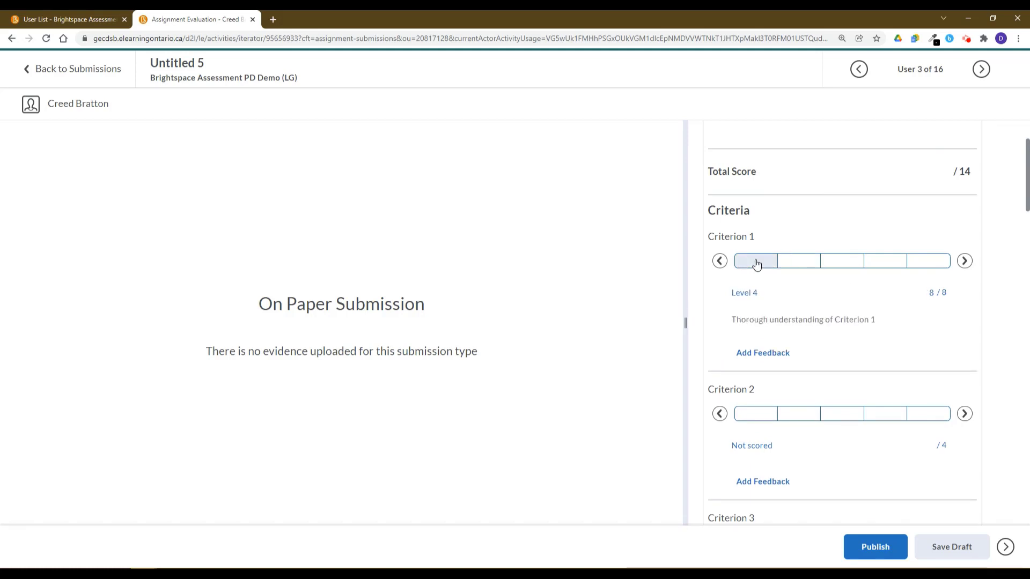
left_click(757, 262)
scroll(786, 332, "down", 15)
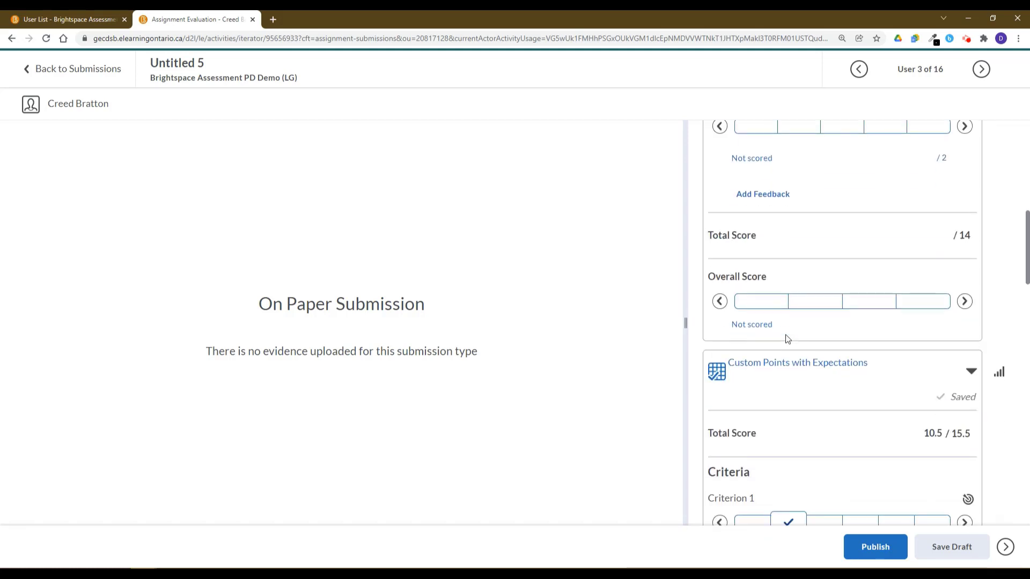
scroll(786, 338, "down", 13)
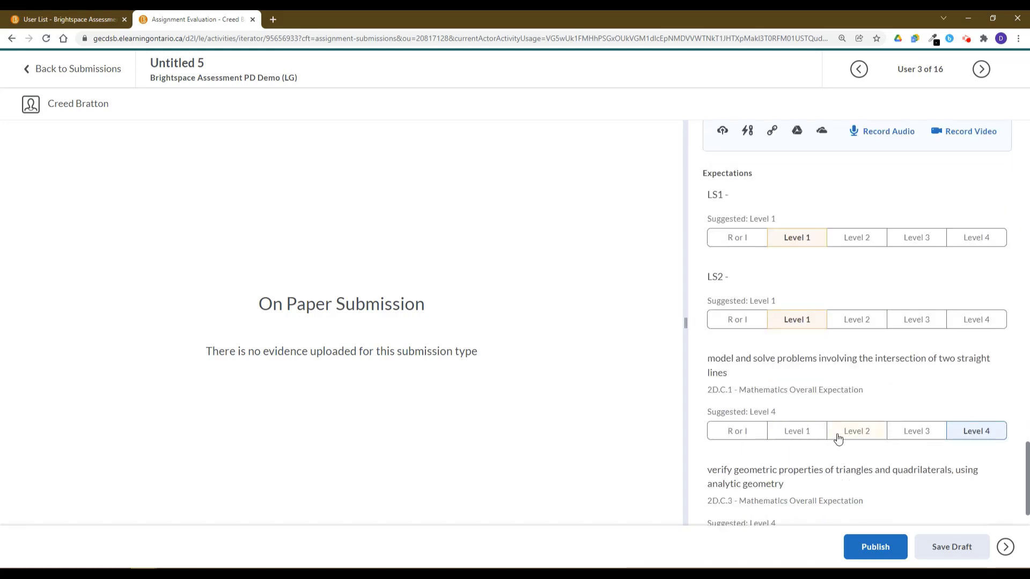
scroll(953, 453, "down", 1)
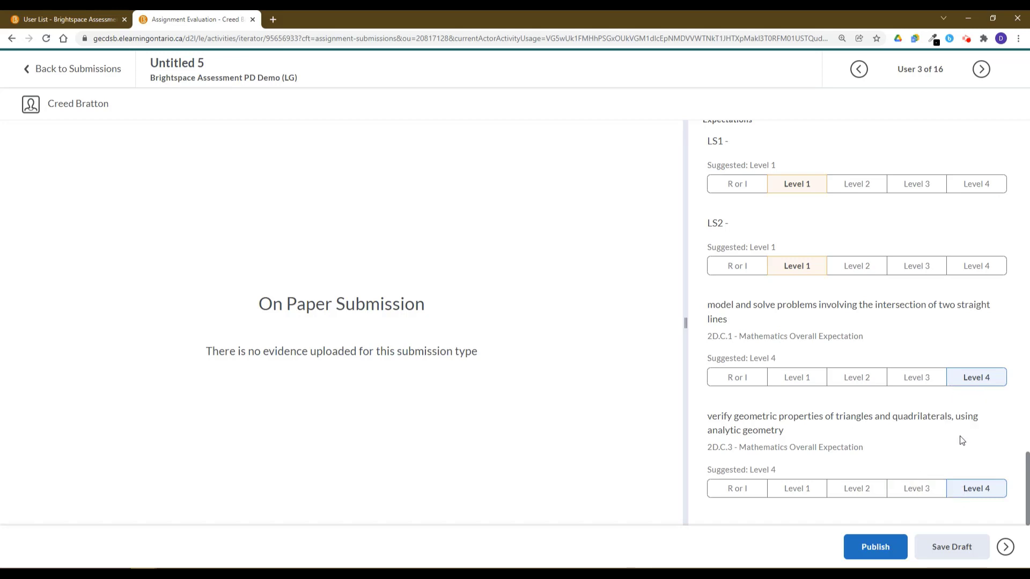
Step: Start publishing the evaluation, choose to continue grading instead, and return to the Untitled 5 submissions list
left_click(876, 550)
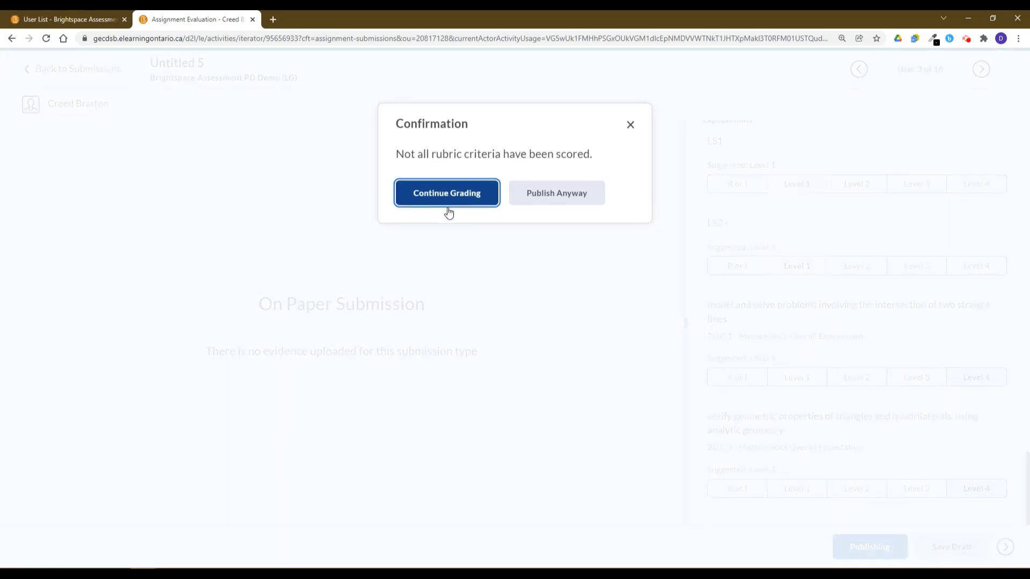
left_click(449, 207)
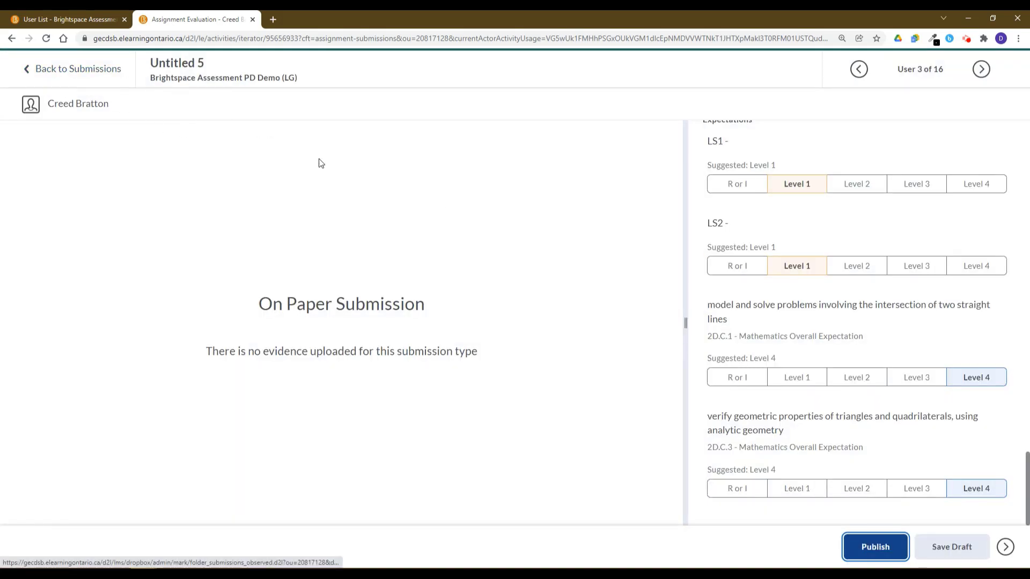
left_click(111, 75)
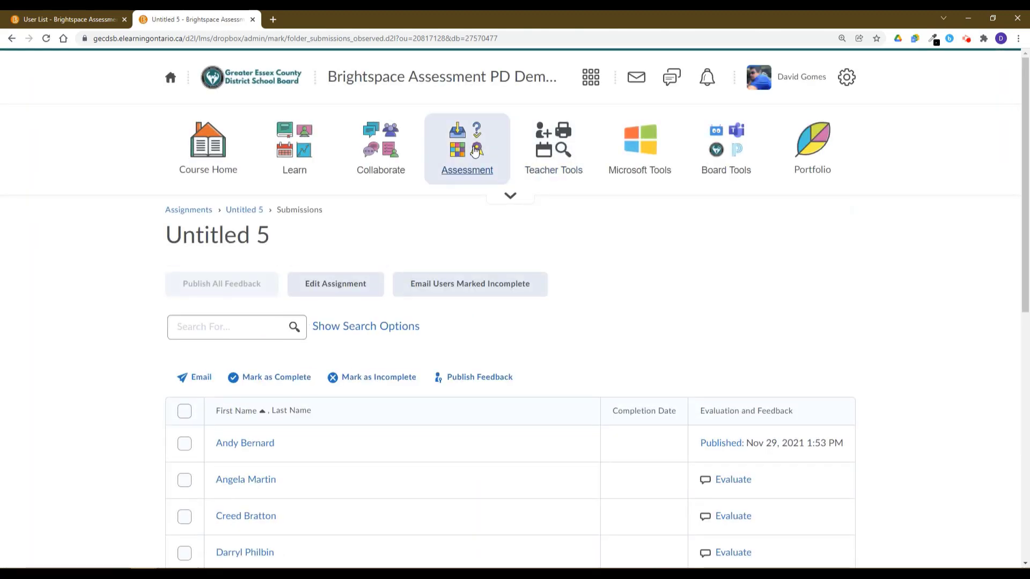
Step: Go to the course's rubrics list and open Copy of Skill 2 (No Points) for editing
left_click(467, 144)
left_click(467, 231)
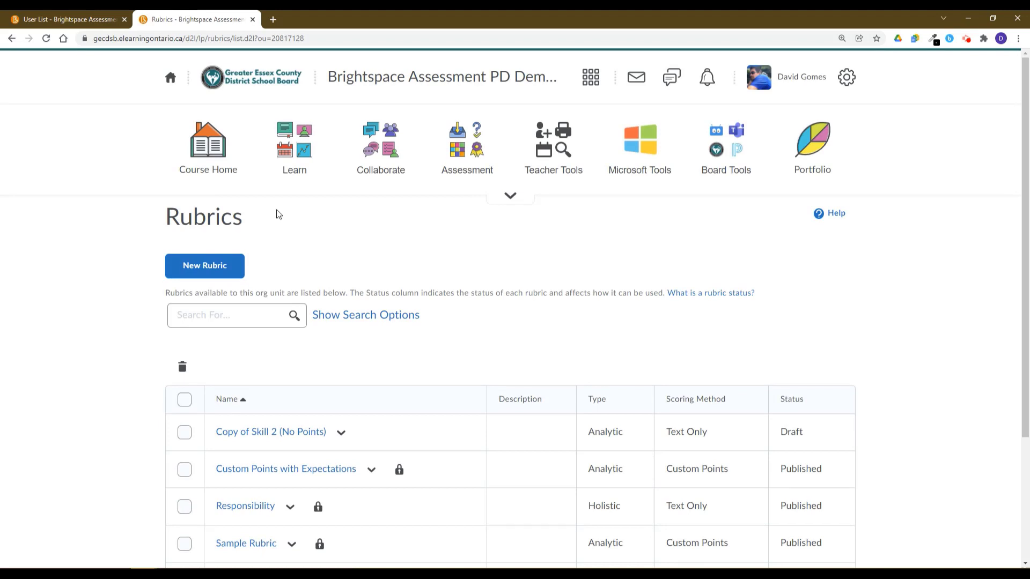
scroll(315, 378, "down", 3)
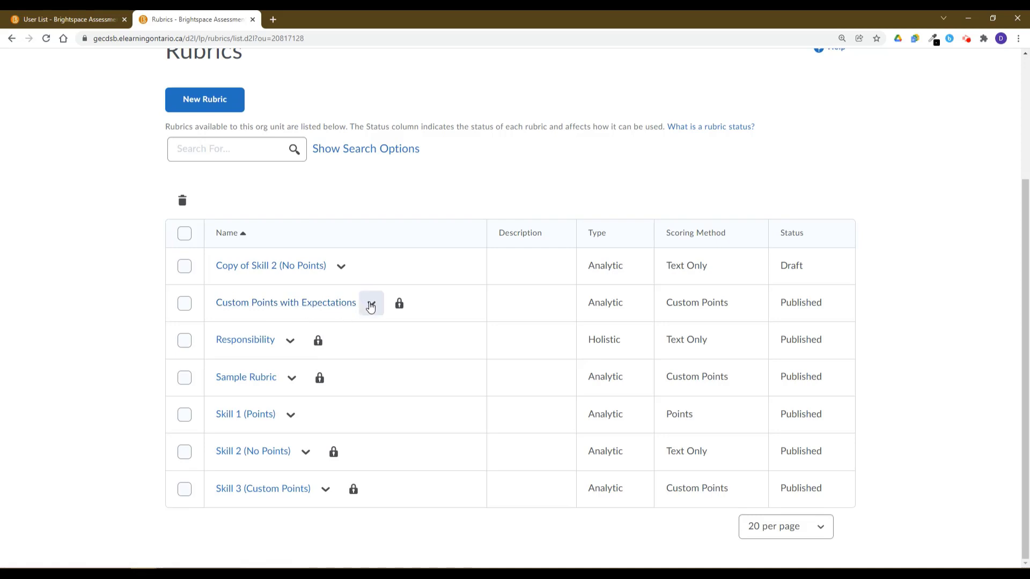
left_click(307, 266)
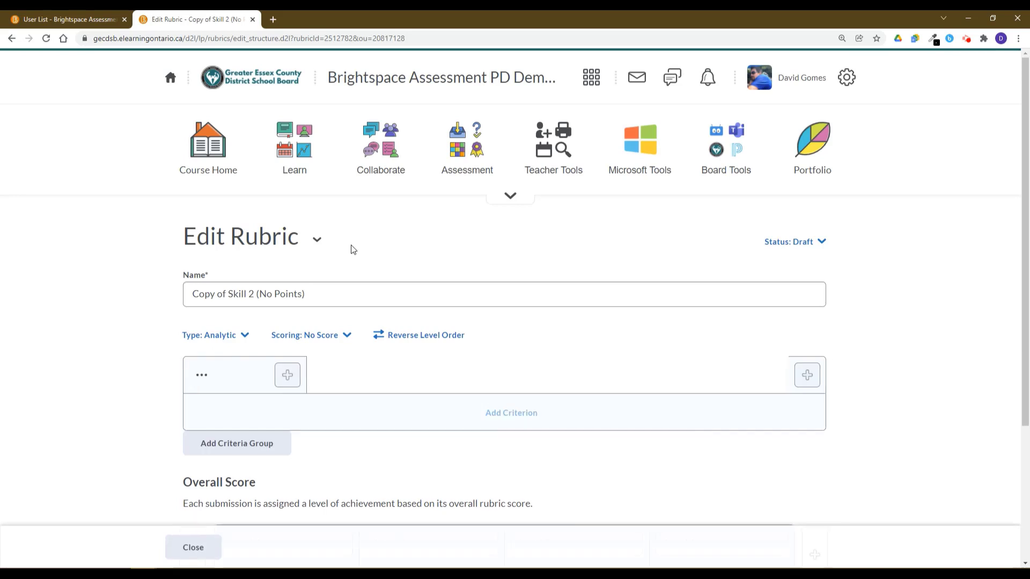
Step: Align Criterion 1 of the Copy of Skill 2 (No Points) rubric with expectations LS2 and 2D.C.1.1
scroll(351, 248, "down", 2)
scroll(365, 197, "down", 2)
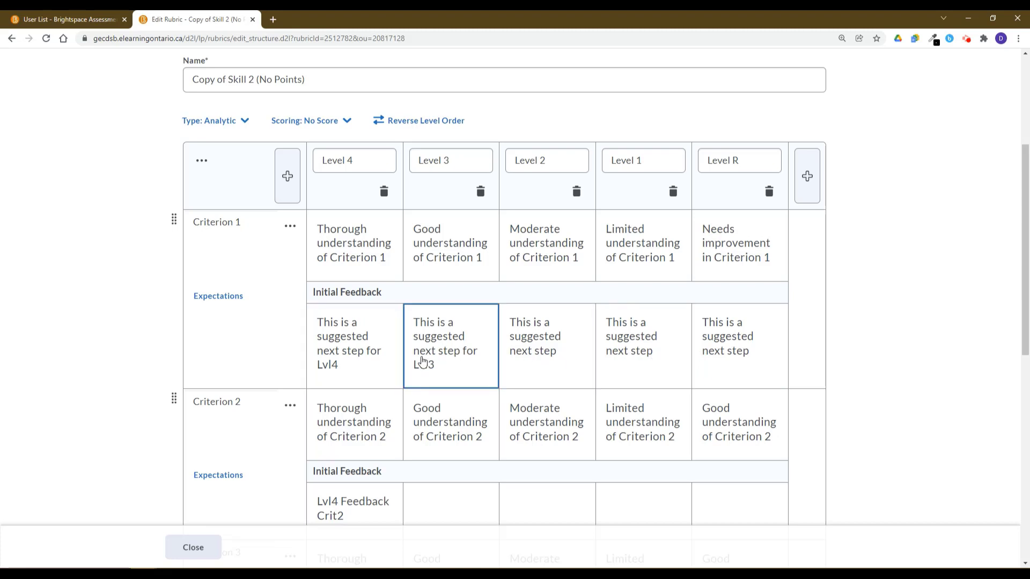
left_click(218, 296)
left_click(312, 236)
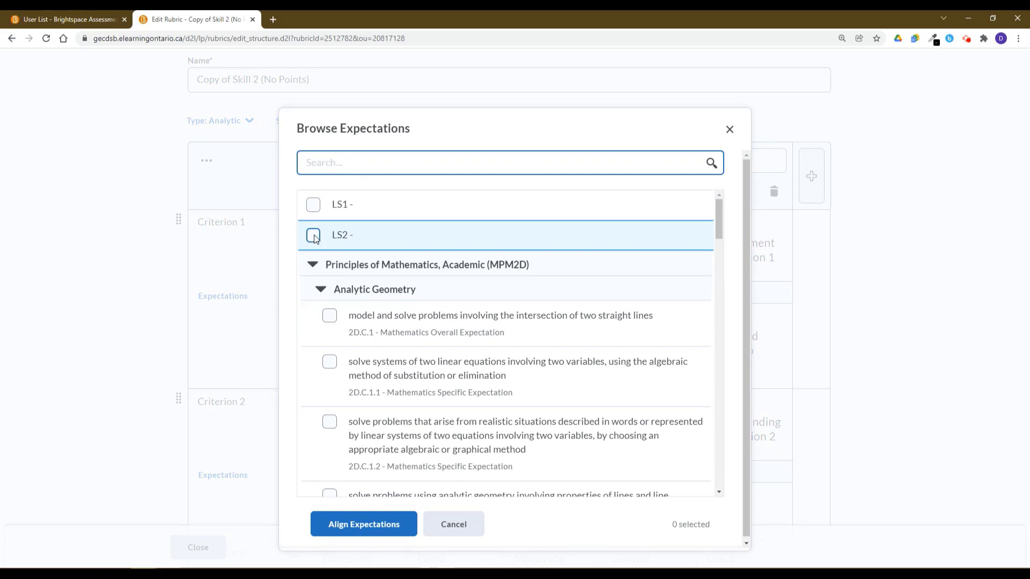
left_click(328, 365)
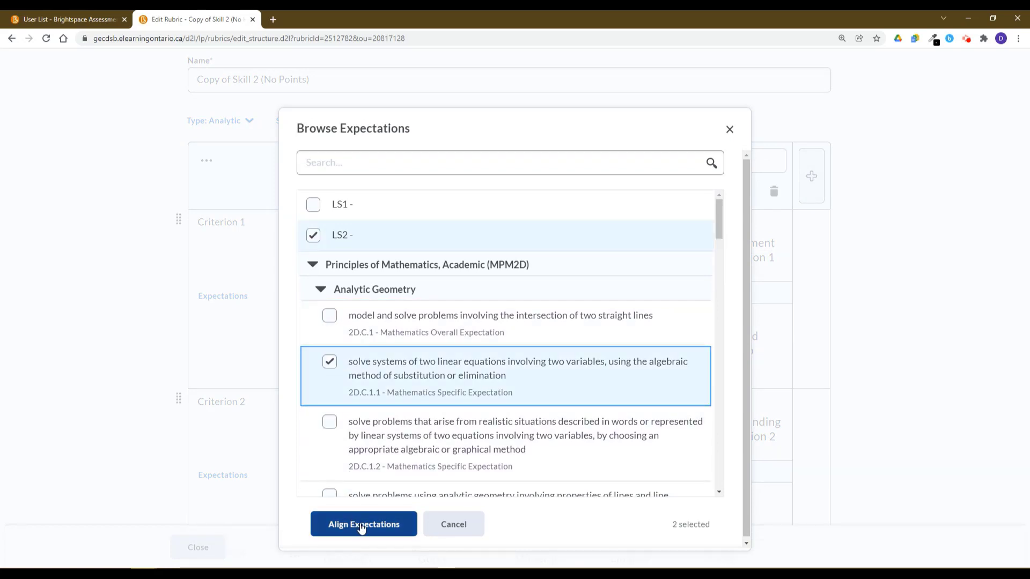
left_click(355, 527)
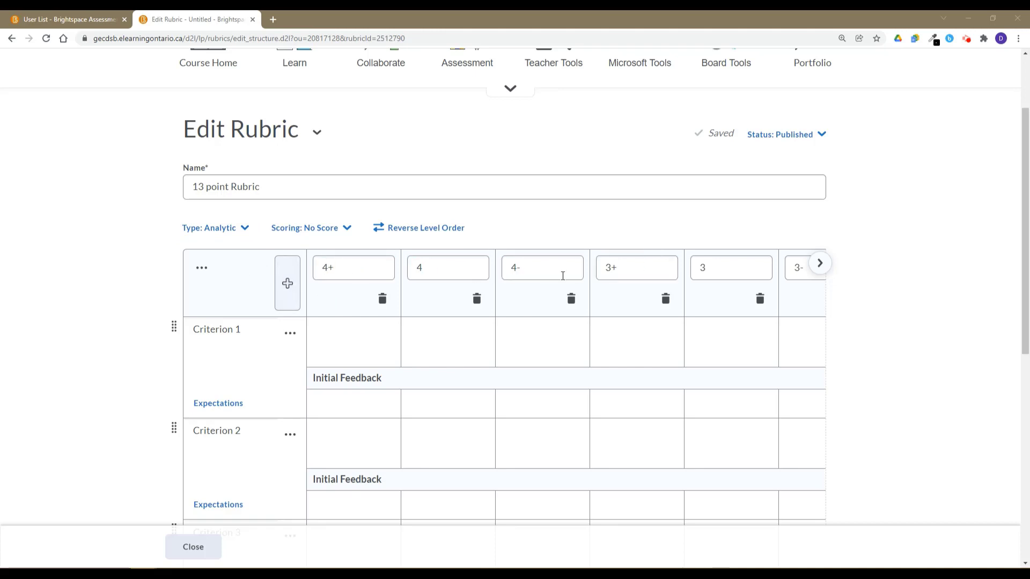
Step: Look through the 13 point Rubric's levels from 4+ to R and align Criterion 1 with expectations LS1 and 2D.C.1
left_click(819, 264)
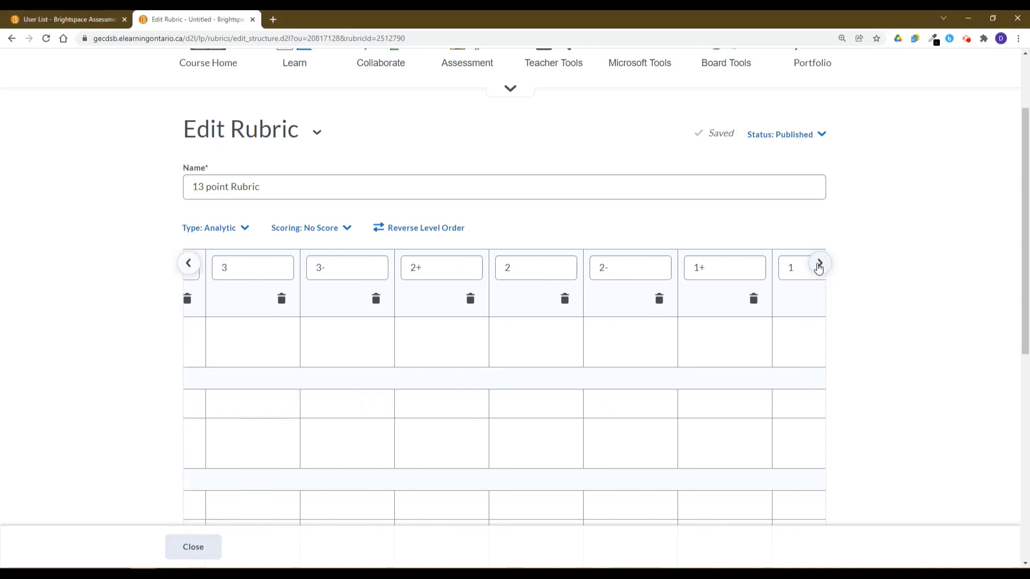
left_click(819, 264)
left_click(819, 265)
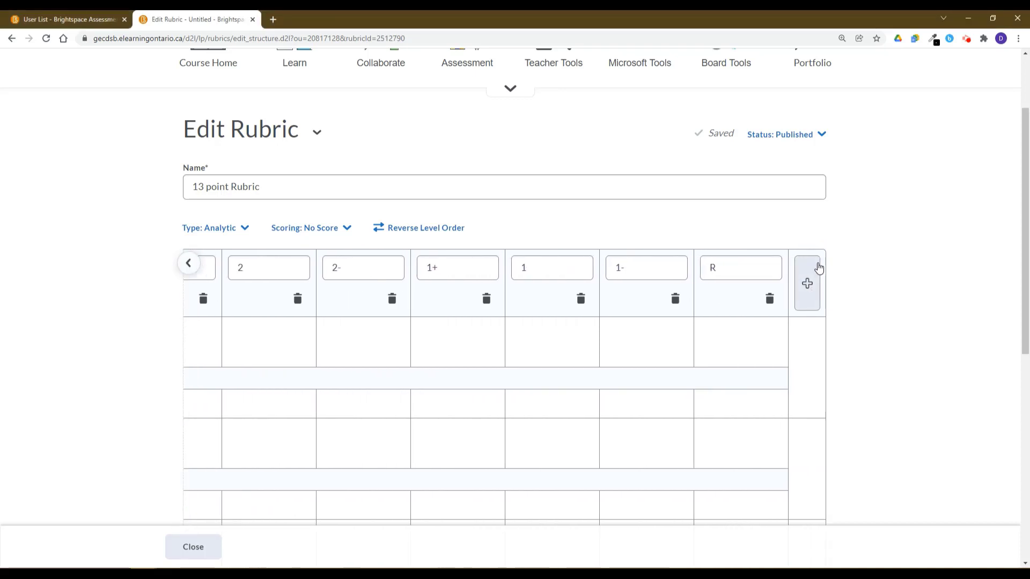
left_click(187, 263)
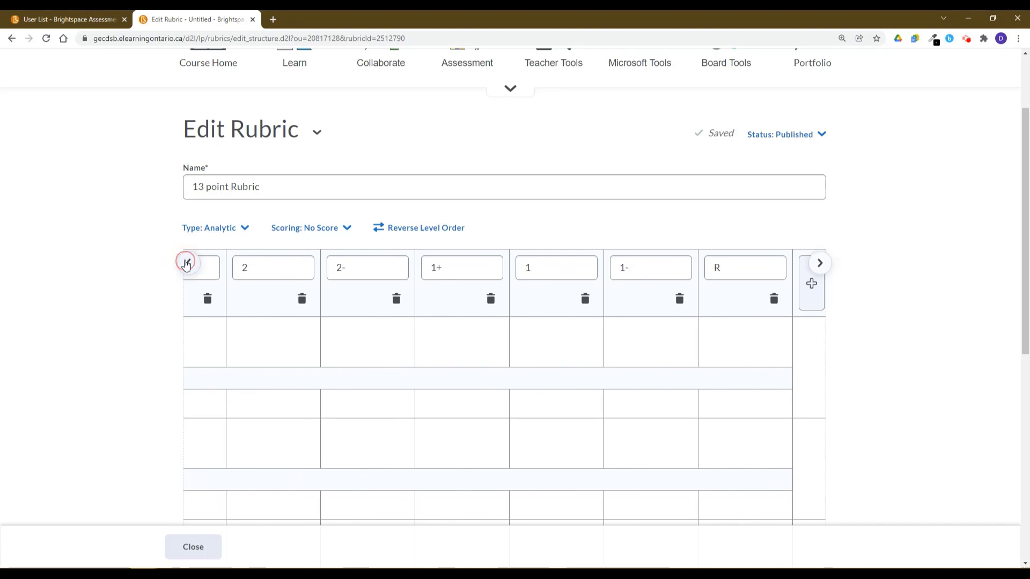
left_click(186, 264)
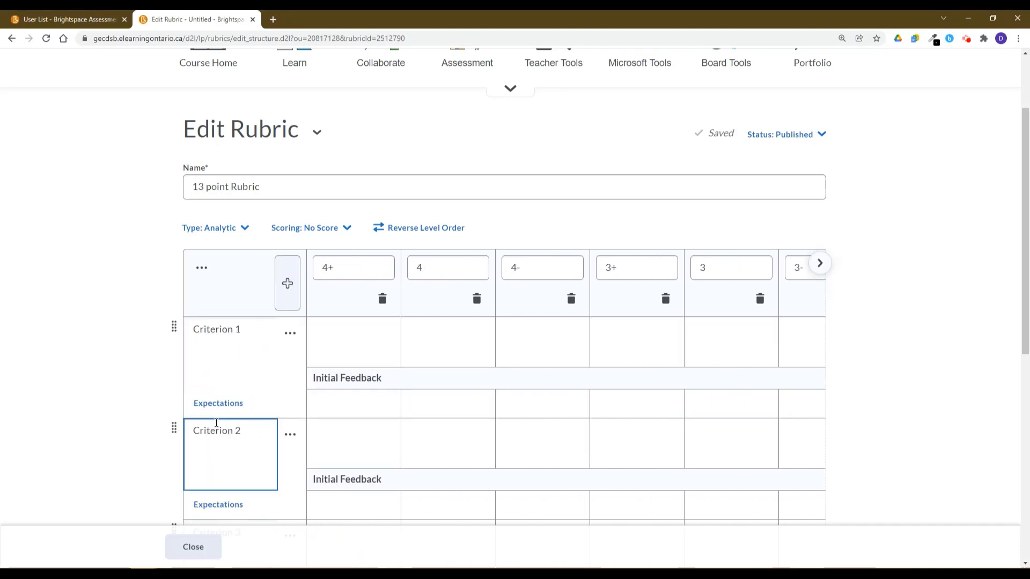
left_click(217, 404)
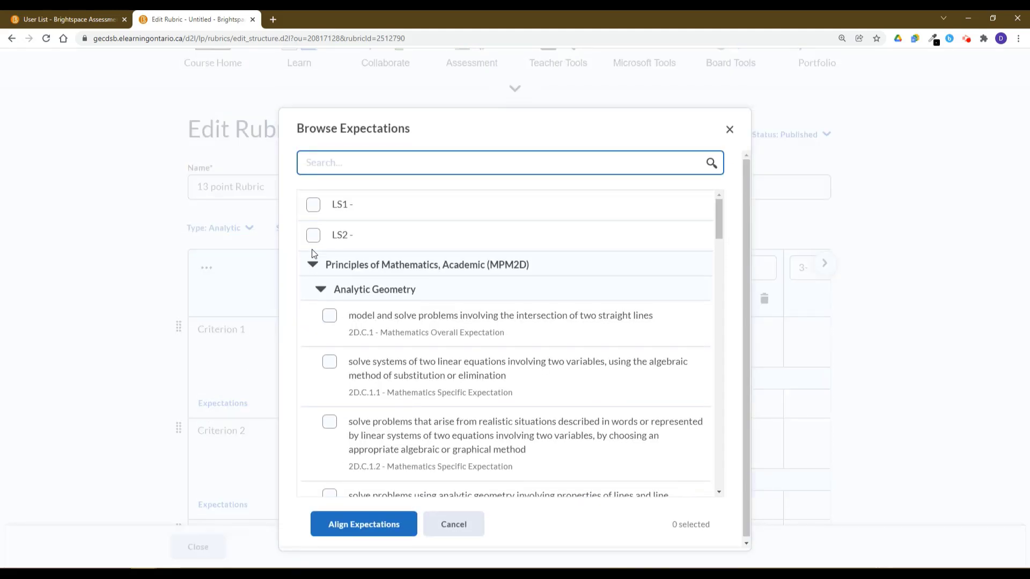
left_click(313, 205)
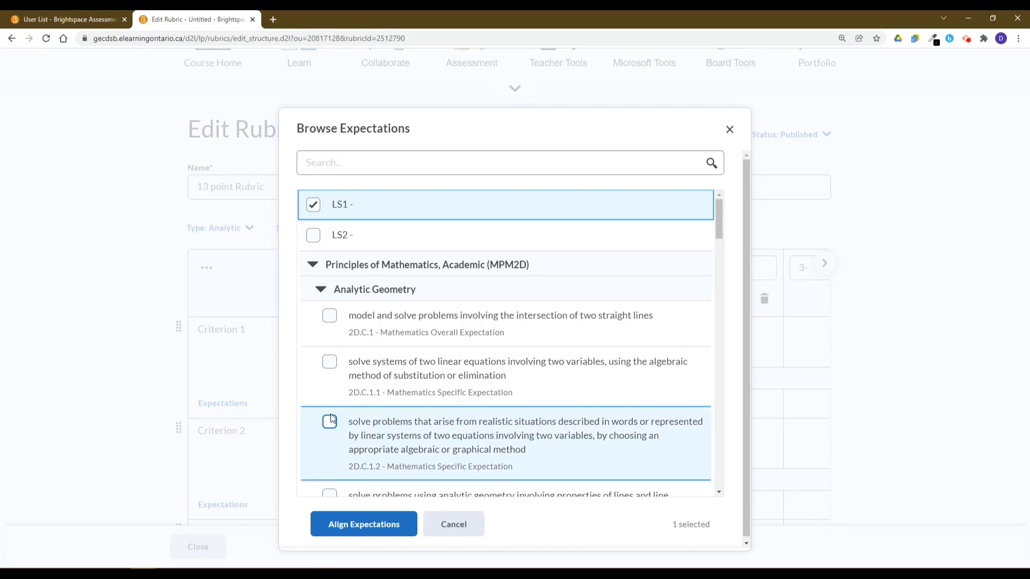
left_click(329, 317)
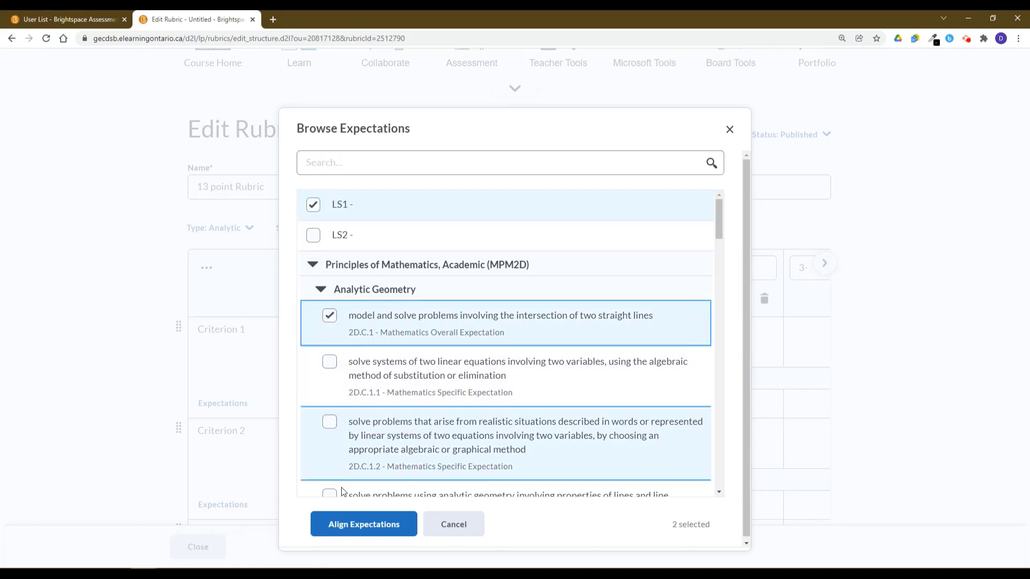
left_click(363, 512)
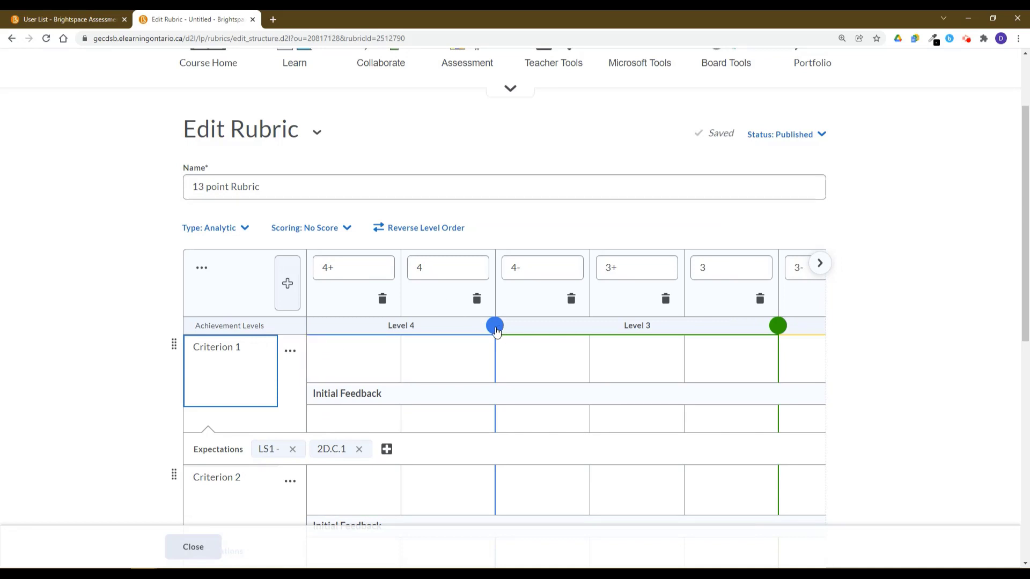
Step: Move the achievement level boundaries so Level 4 ends after the 4- column and Level 3 ends after the 3- column
left_click_drag(494, 326, 589, 329)
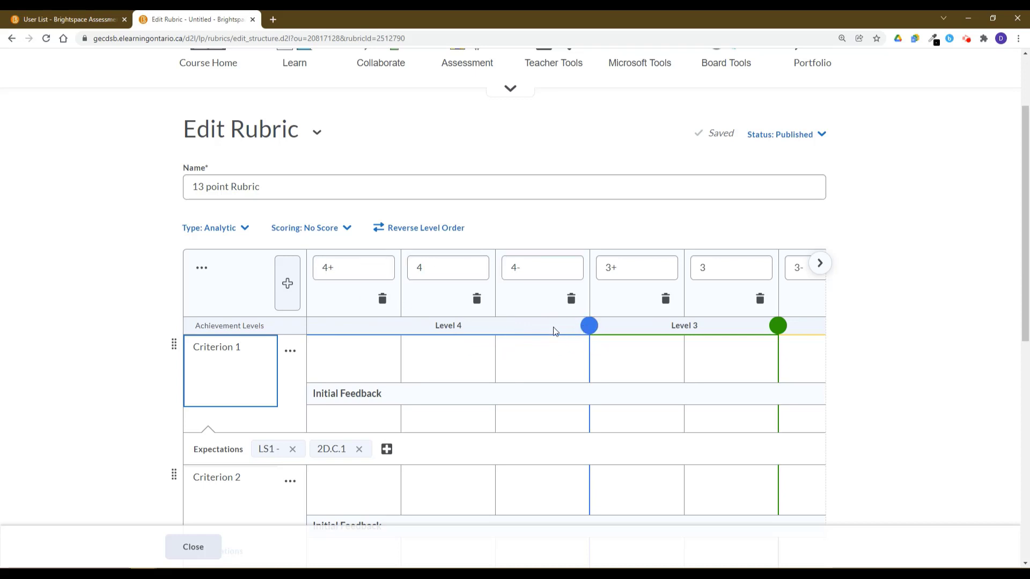
mouse_move(589, 331)
left_mouse_down()
mouse_move(483, 328)
mouse_move(589, 328)
left_mouse_up()
left_click(820, 262)
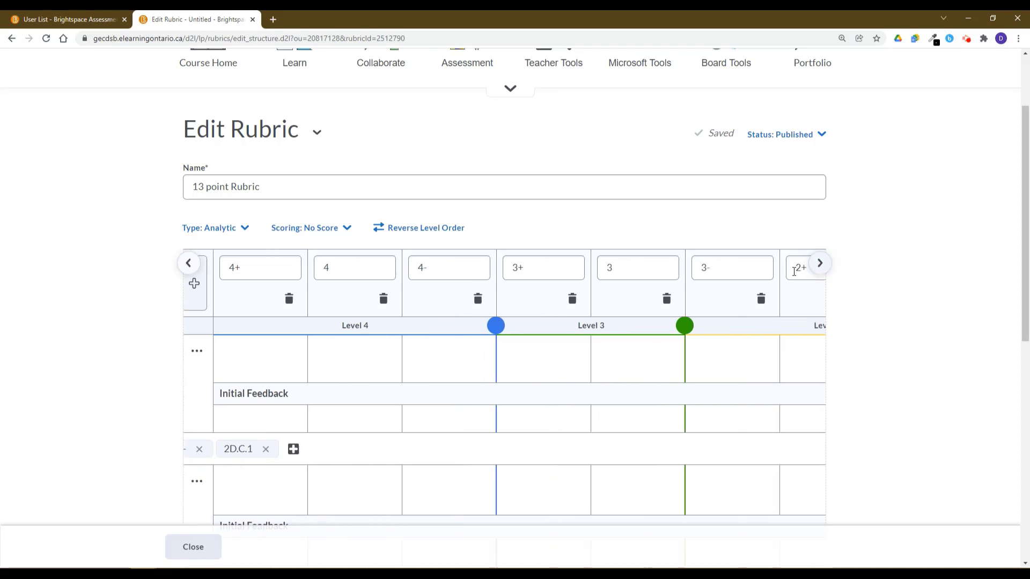
left_click_drag(268, 326, 363, 328)
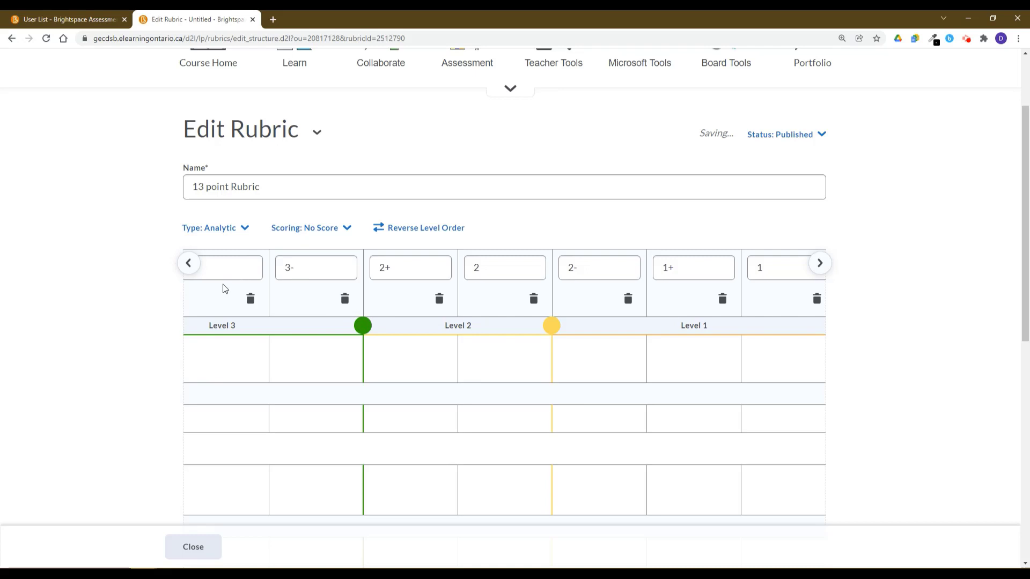
Step: Move the achievement level boundaries so Level 2 ends after the 2- column and Level 1 ends after the 1- column
left_click_drag(552, 325, 643, 326)
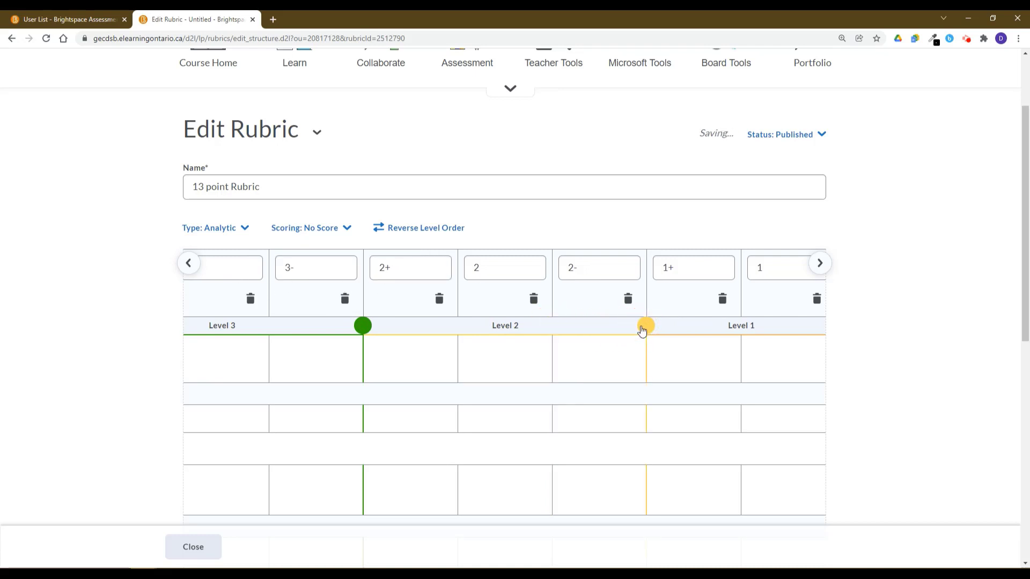
left_click(820, 263)
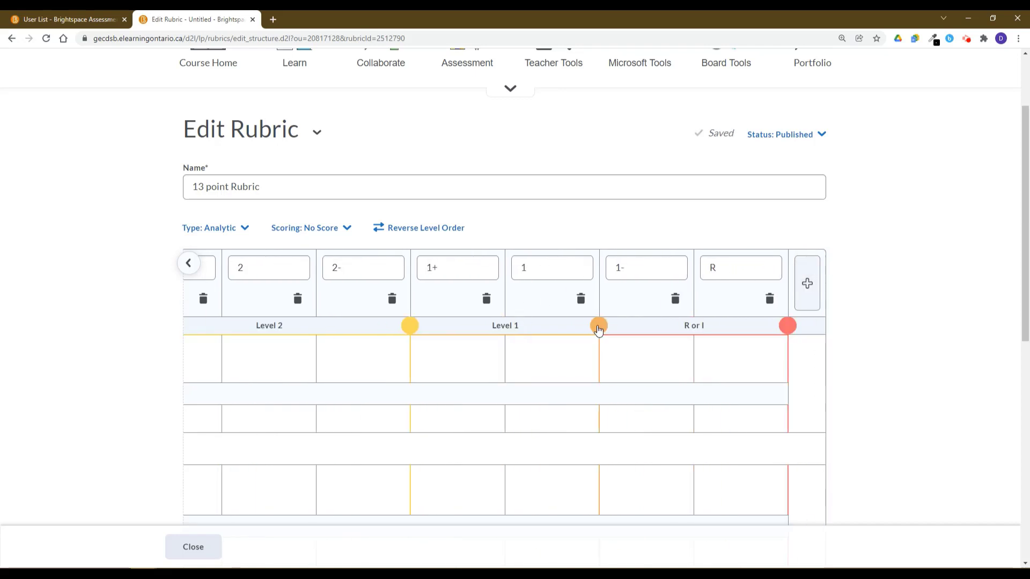
left_click_drag(598, 314, 689, 317)
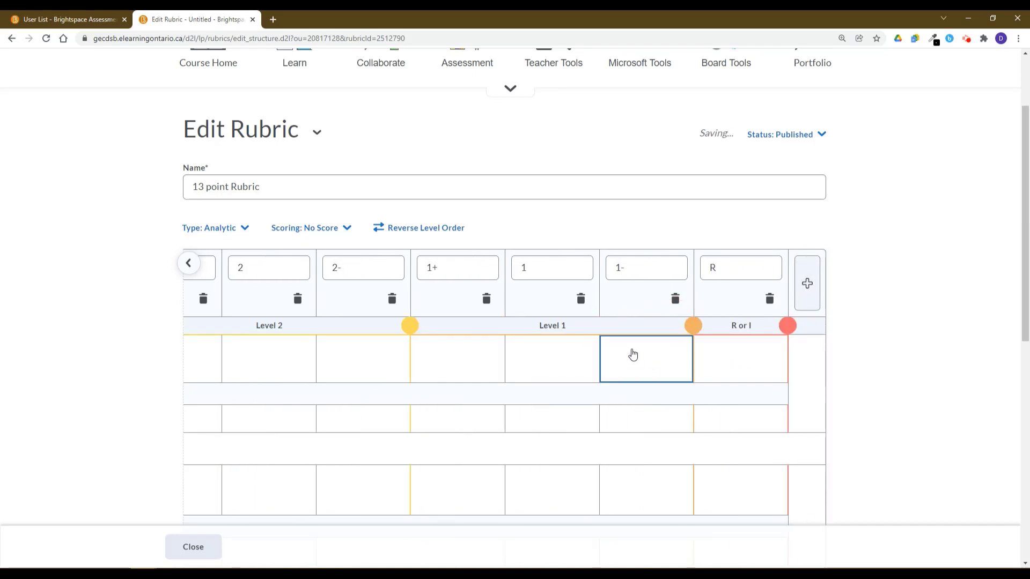
left_click(191, 265)
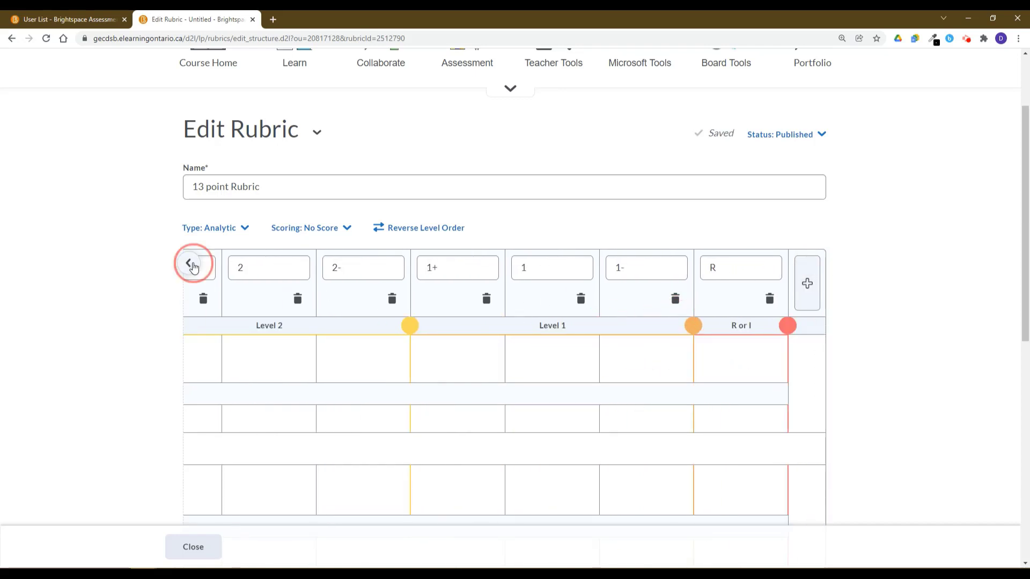
left_click(190, 265)
left_click(189, 264)
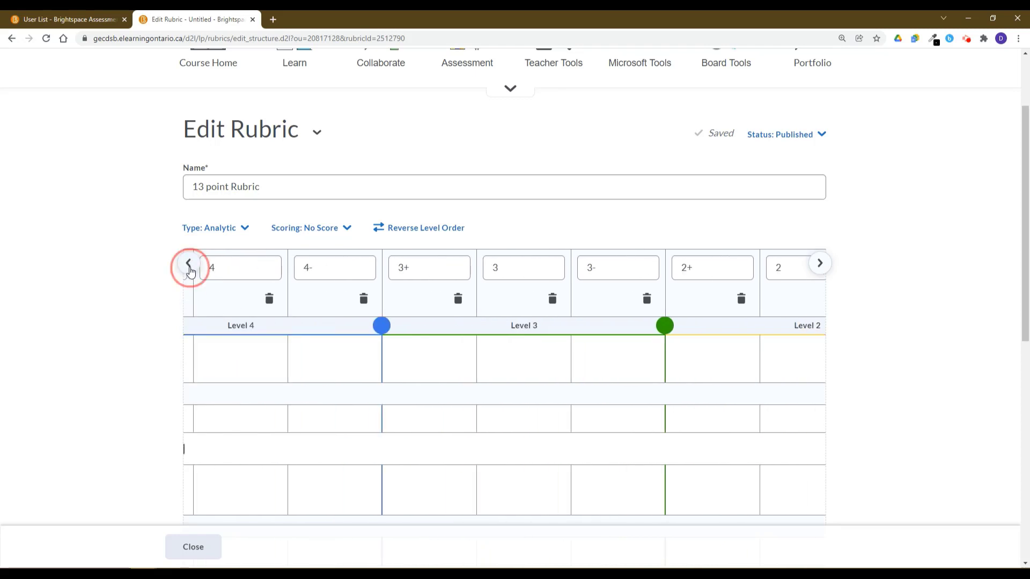
Step: Change the 13 point Rubric's scoring to Points and set the 4+ level to 15 points
left_click(334, 263)
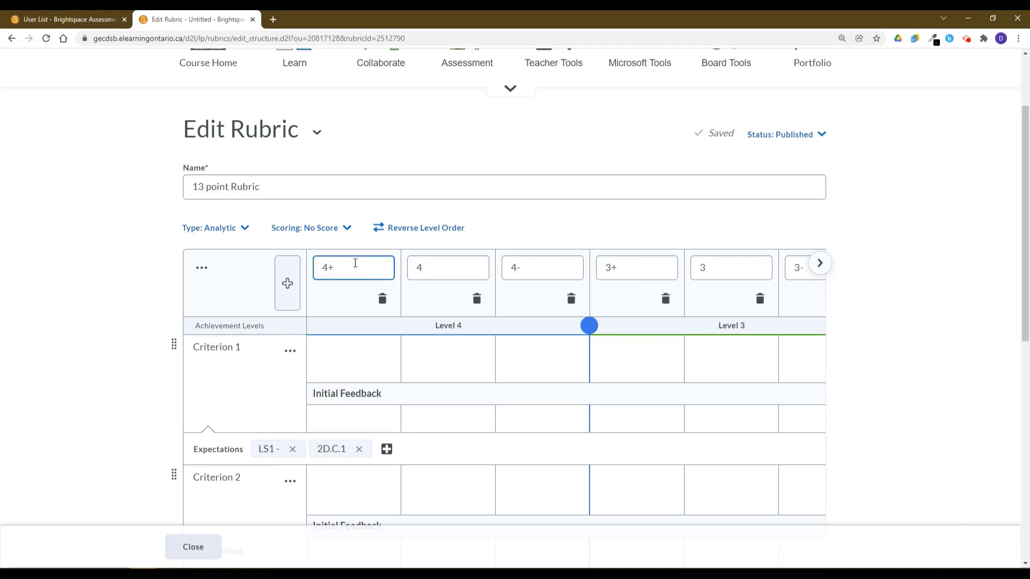
left_click(338, 230)
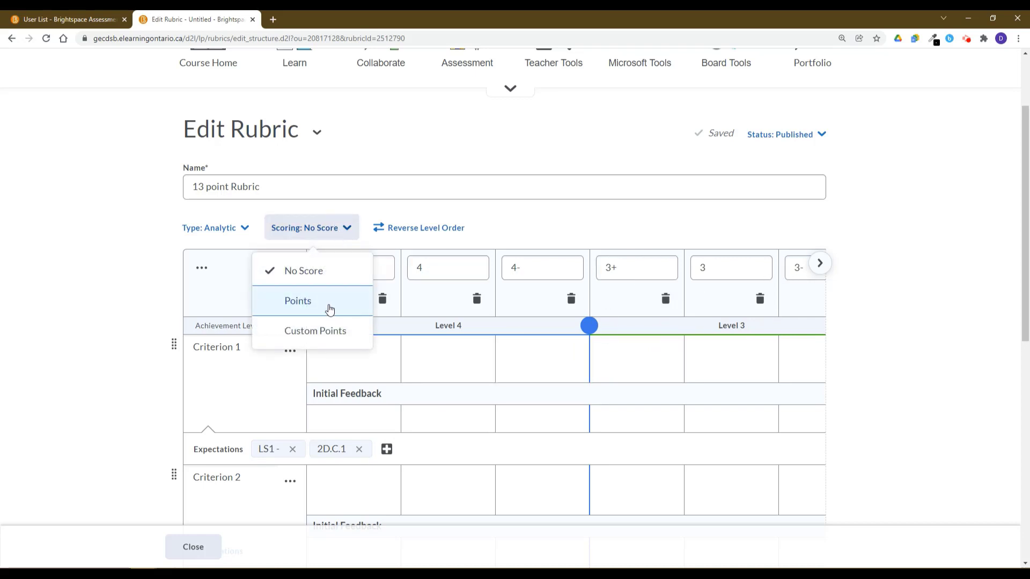
left_click(330, 304)
left_click_drag(341, 296, 299, 293)
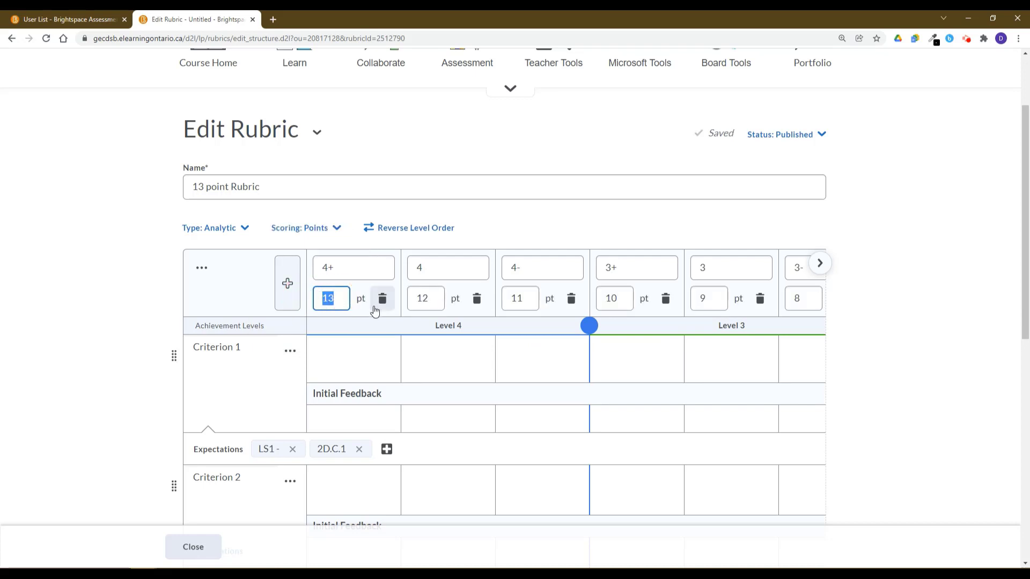
type("15")
Step: Set the rubric's level 4 to 13 points and level 4- to 12 points
key("Tab")
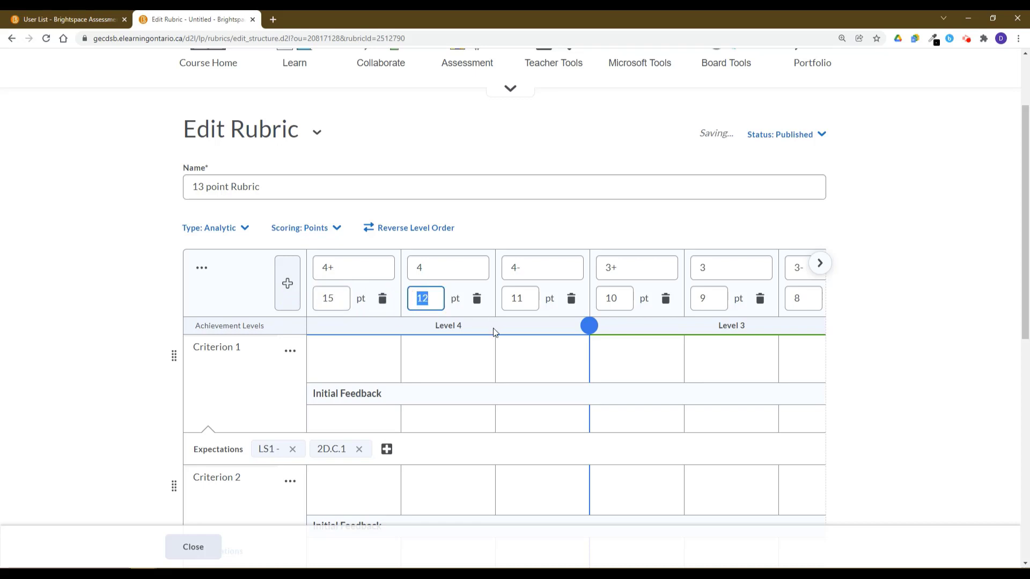
left_click(530, 296)
left_click_drag(535, 299, 504, 297)
type("12")
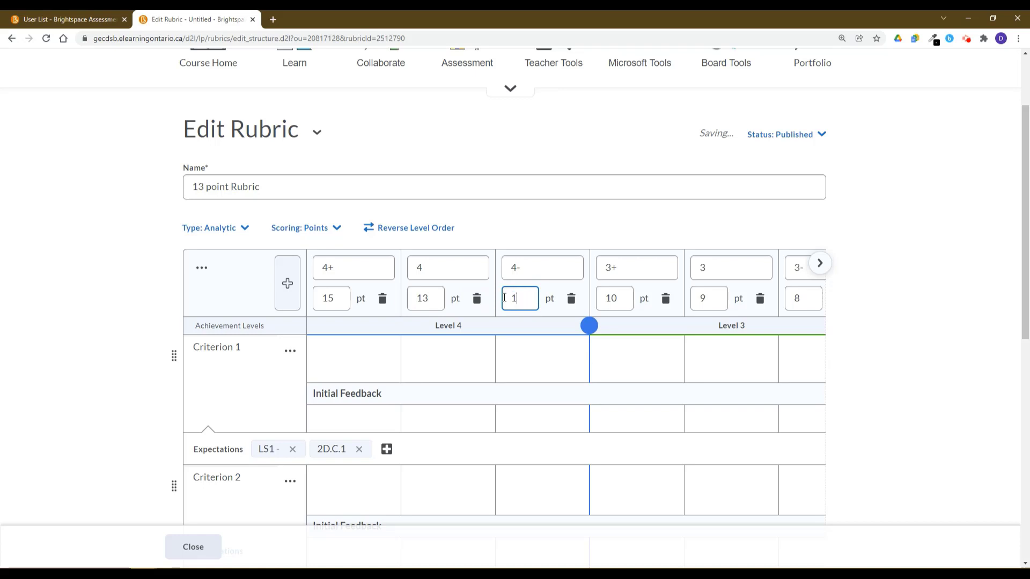
left_click(611, 301)
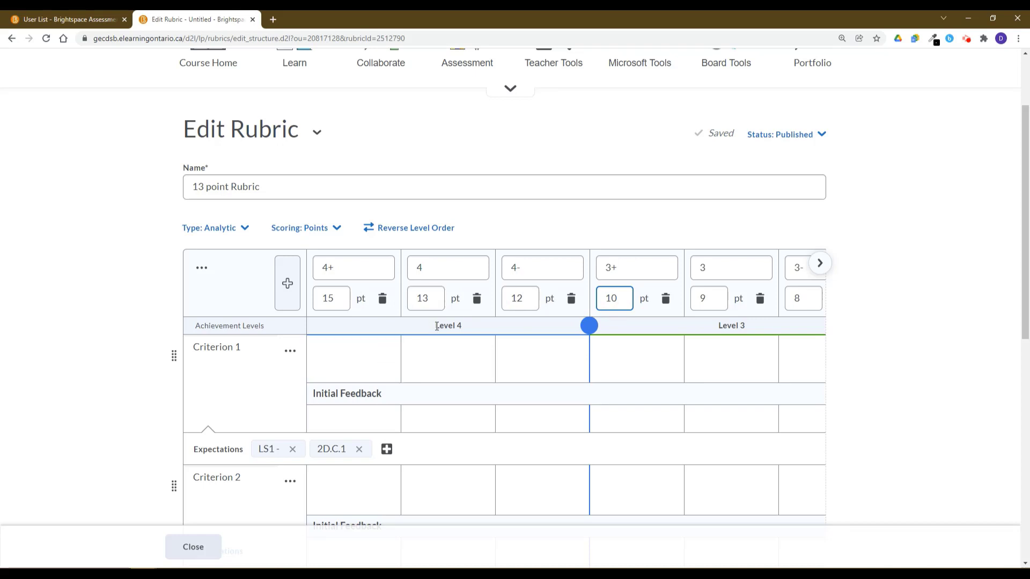
Step: Look over the 13 point Rubric's criteria and overall score area, and check its available type and scoring options
scroll(456, 339, "down", 8)
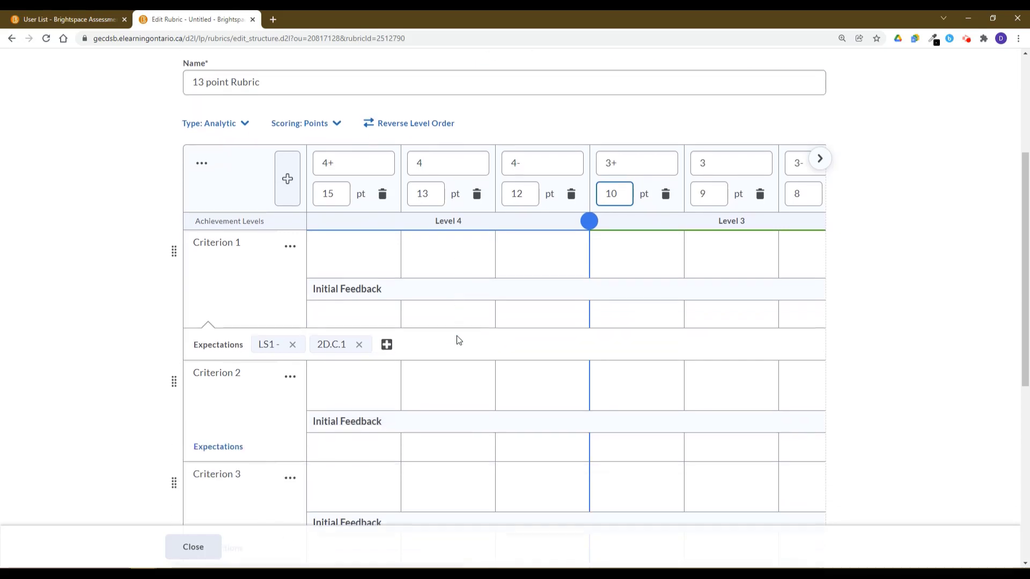
scroll(398, 365, "up", 3)
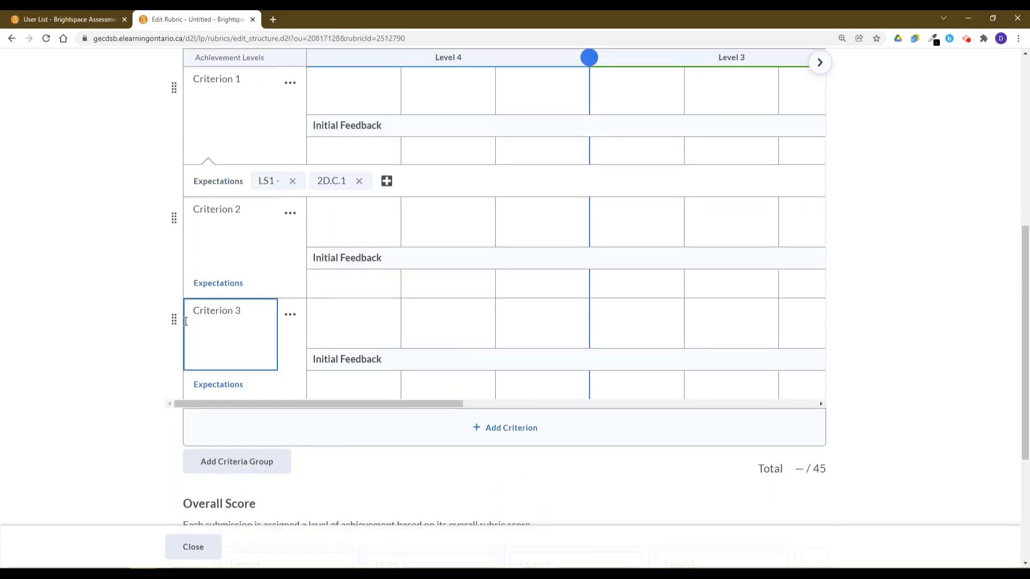
scroll(264, 321, "up", 5)
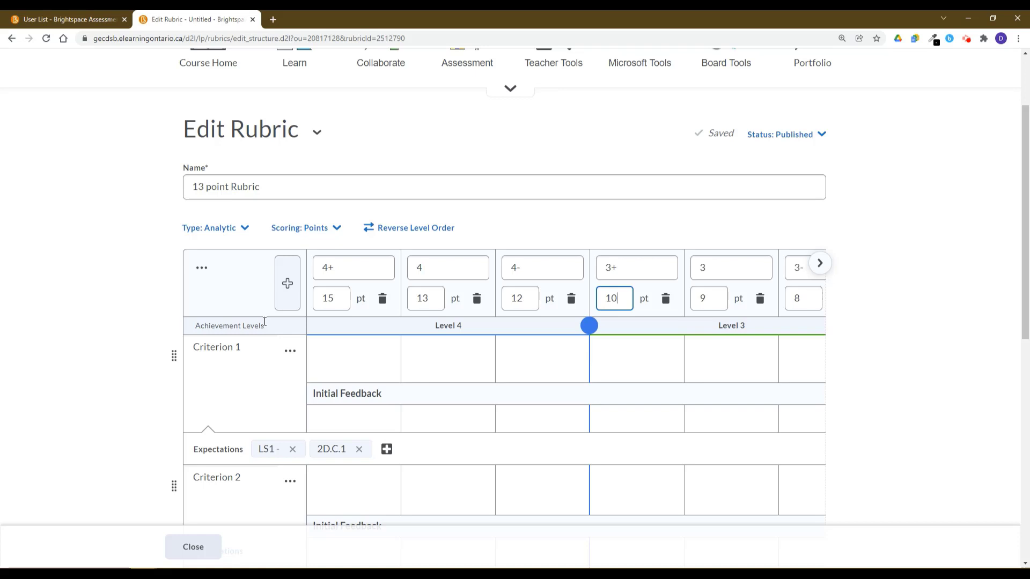
scroll(510, 94, "up", 2)
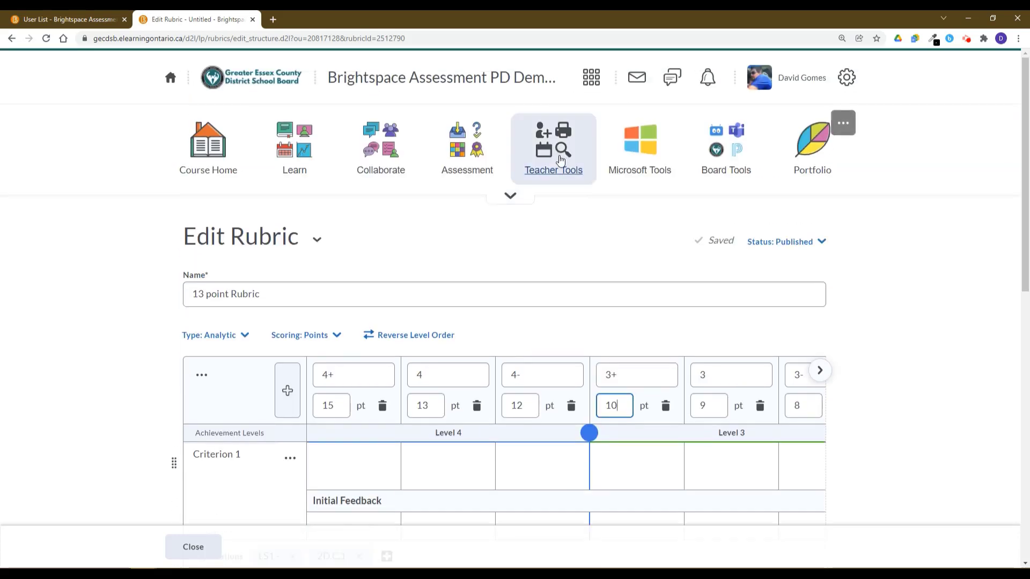
left_click(247, 339)
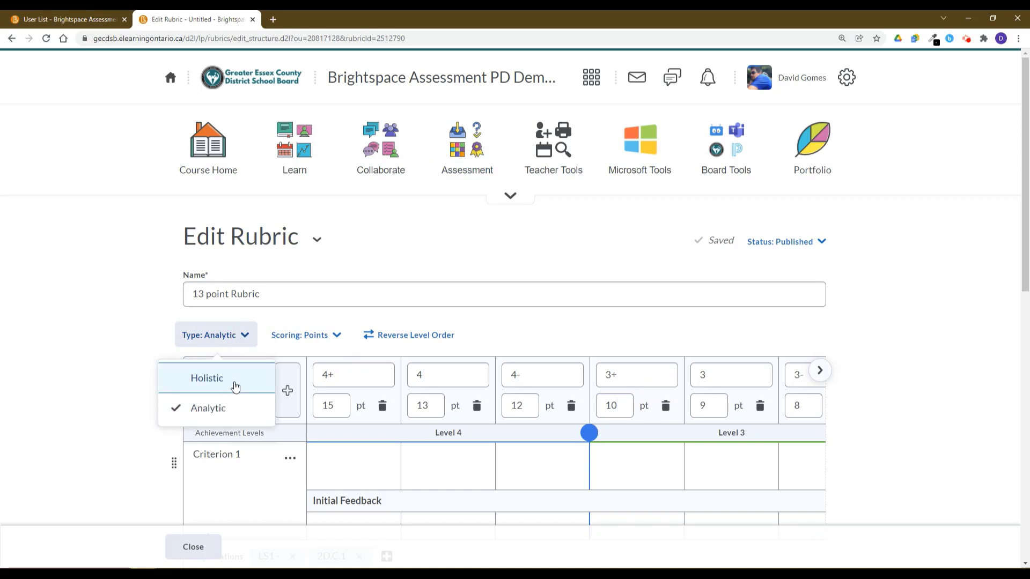
left_click(322, 341)
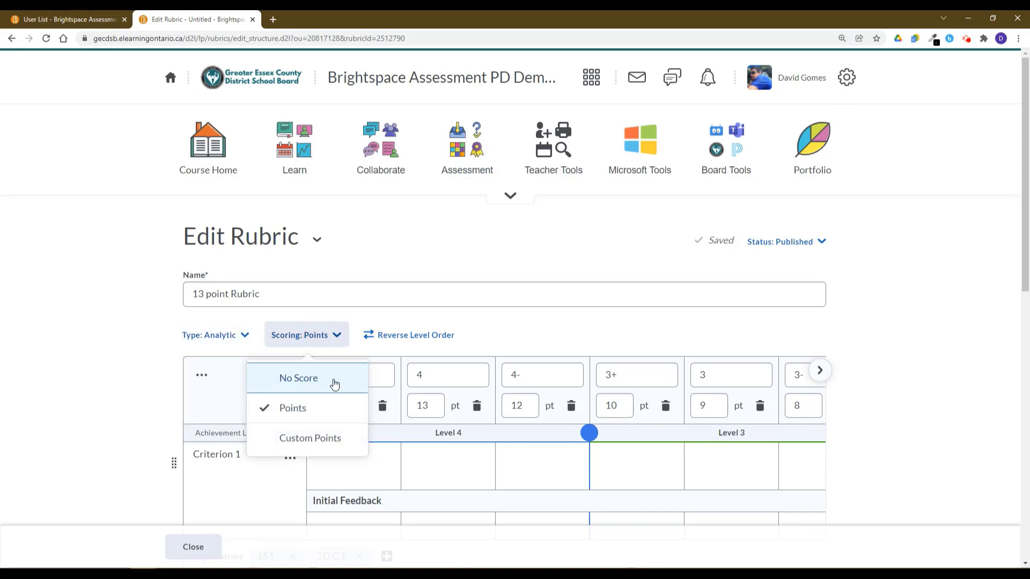
left_click(515, 335)
scroll(515, 336, "down", 2)
scroll(514, 338, "down", 1)
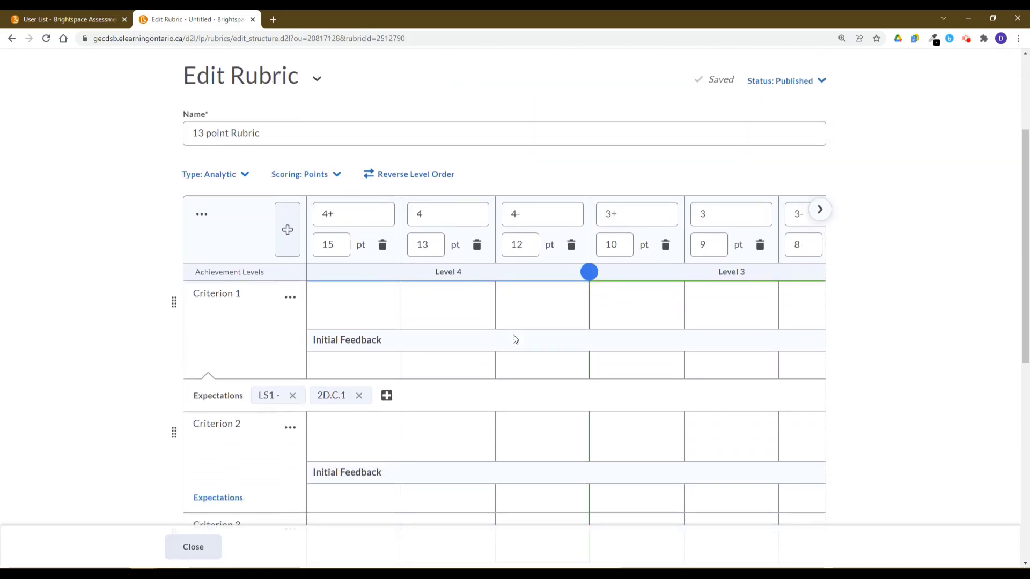